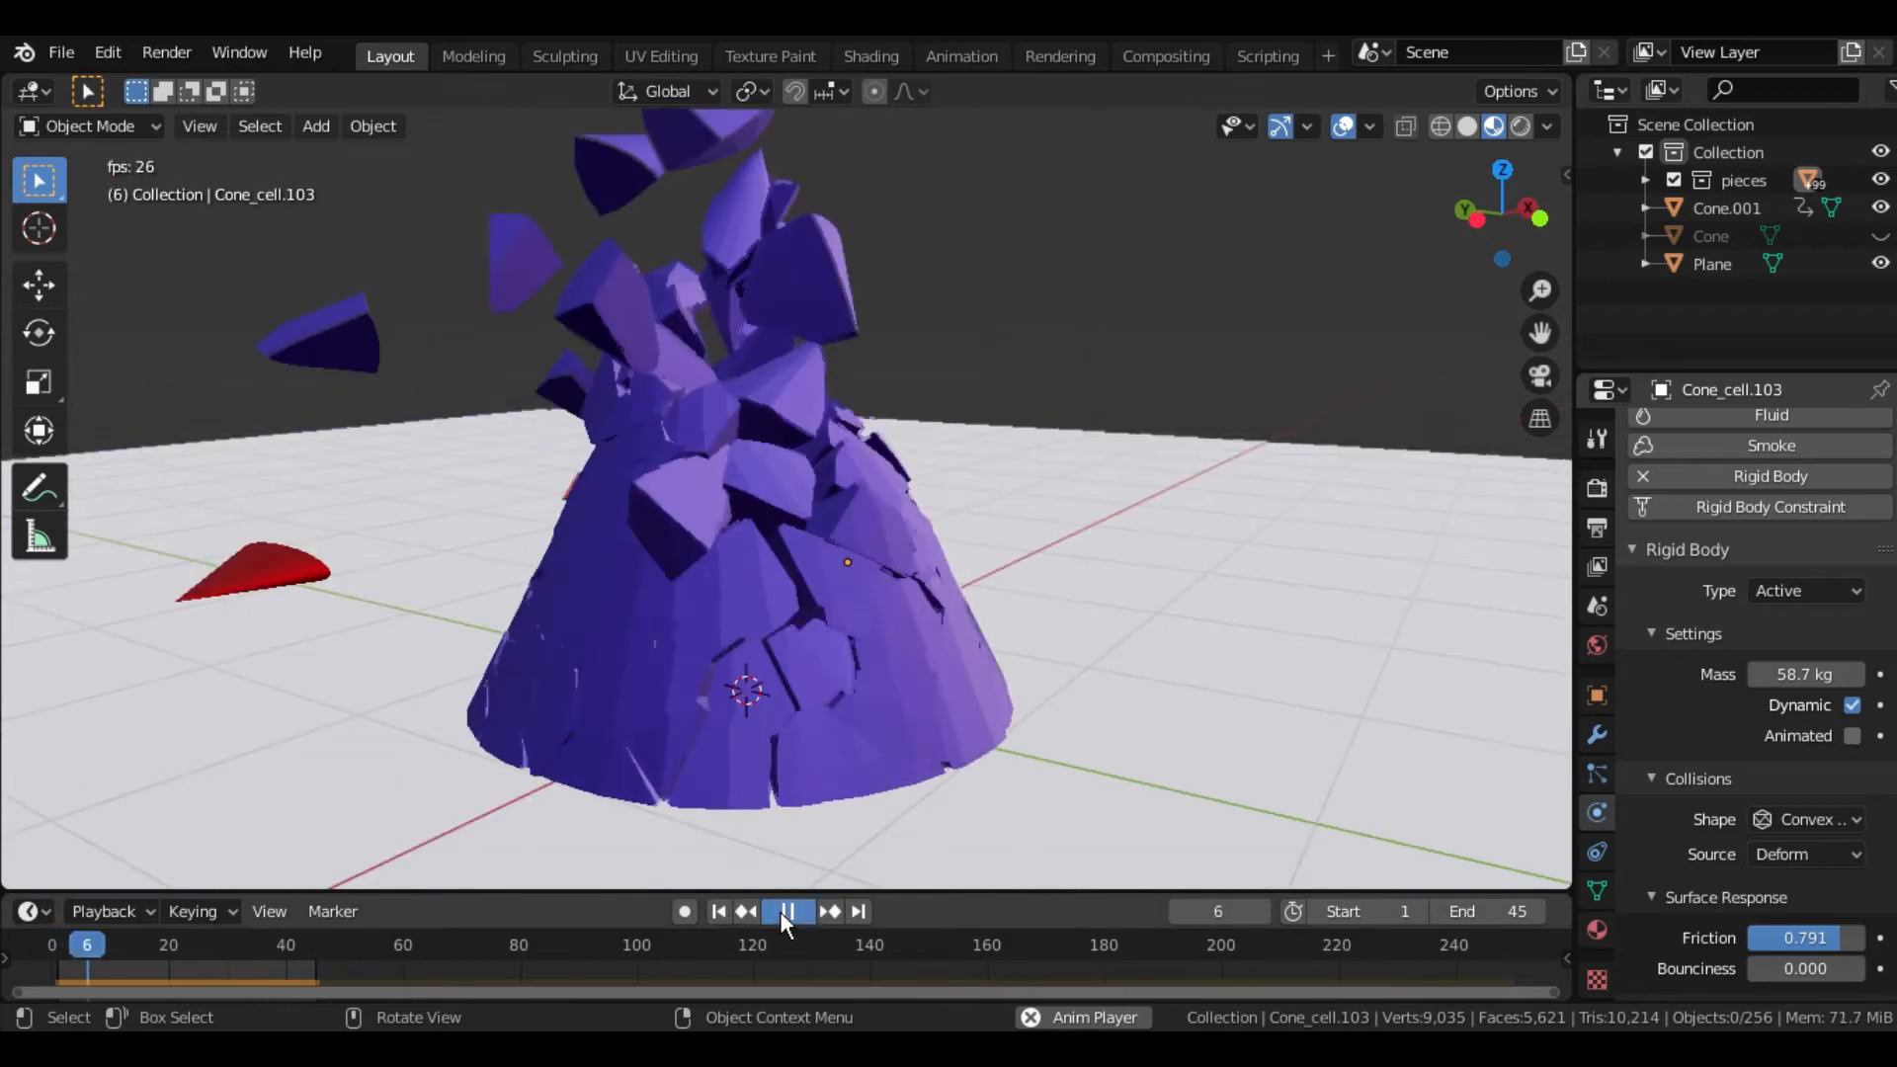
{"action": "left_click", "coordinate": [779, 911]}
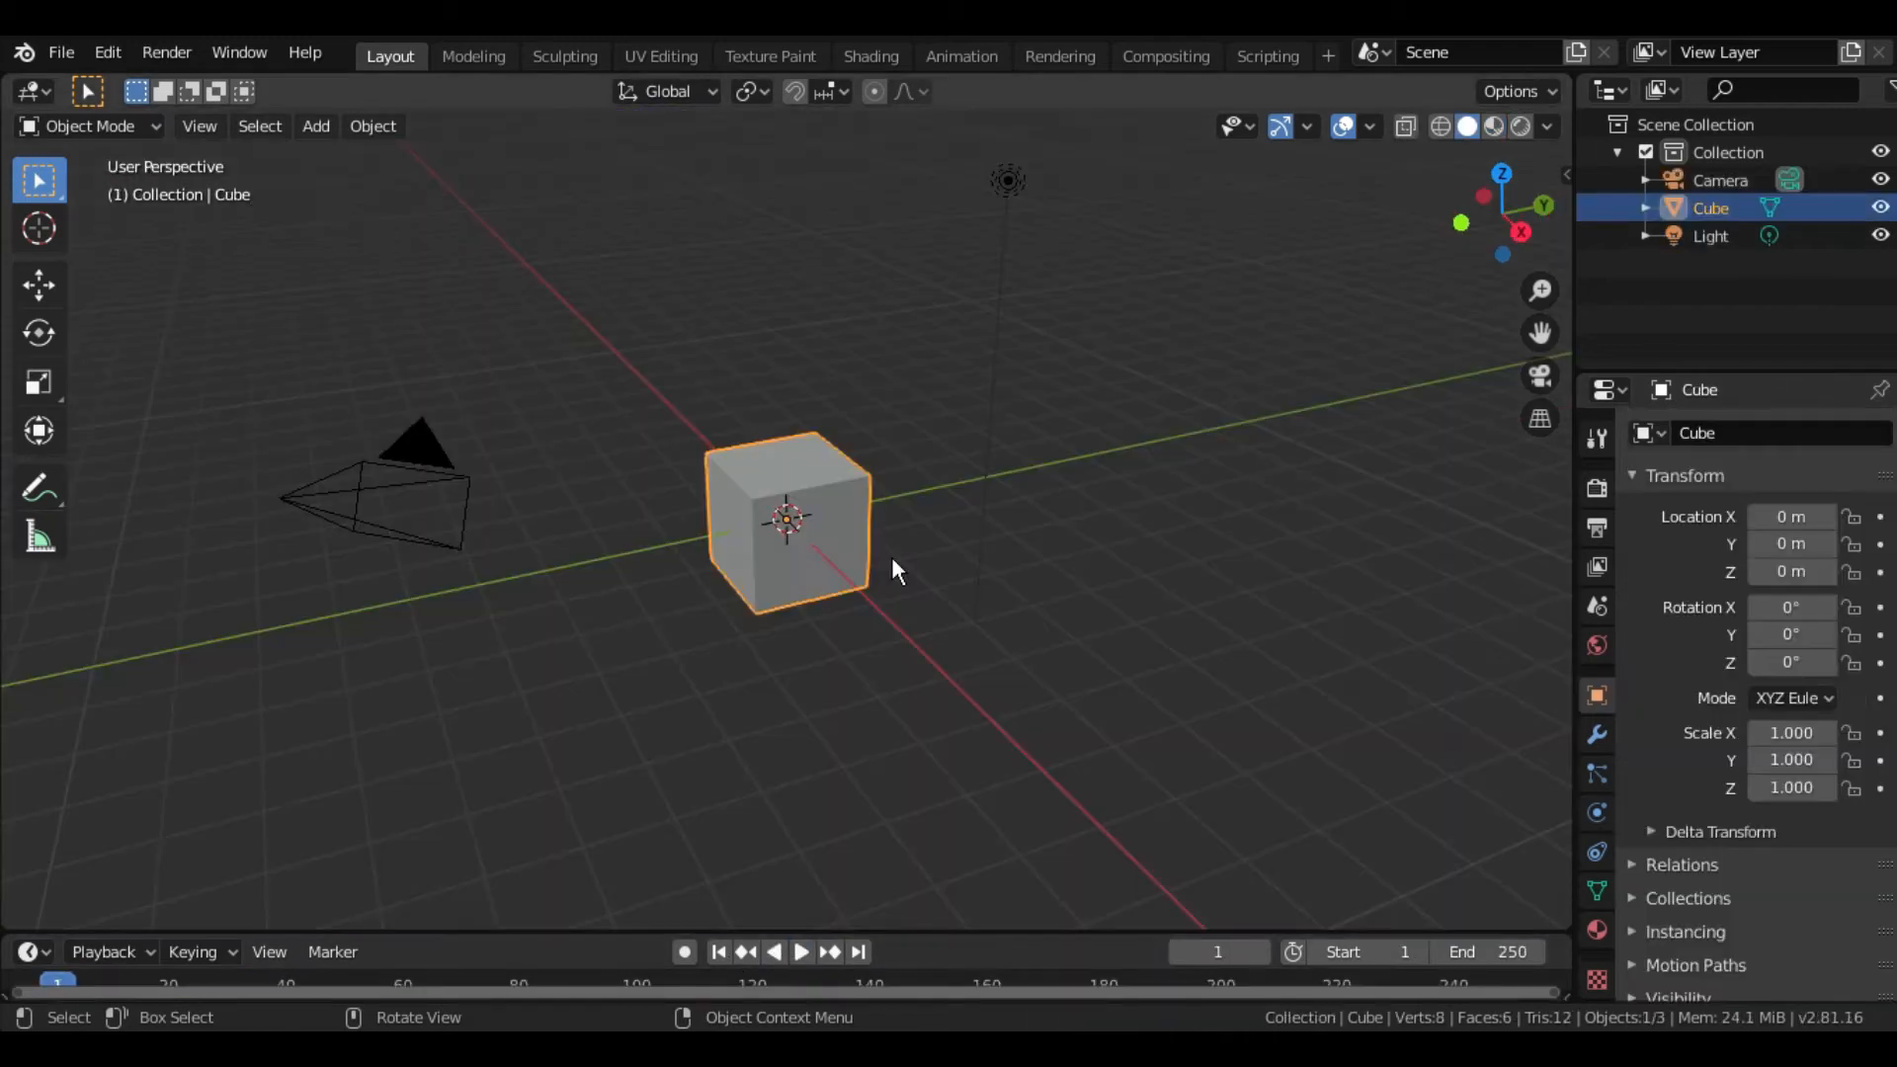
- Delete the default cube and add a plane mesh at the origin in its place
{"action": "middle_click_drag", "start_coordinate": [892, 556], "coordinate": [1340, 500]}
{"action": "key", "text": "Delete"}
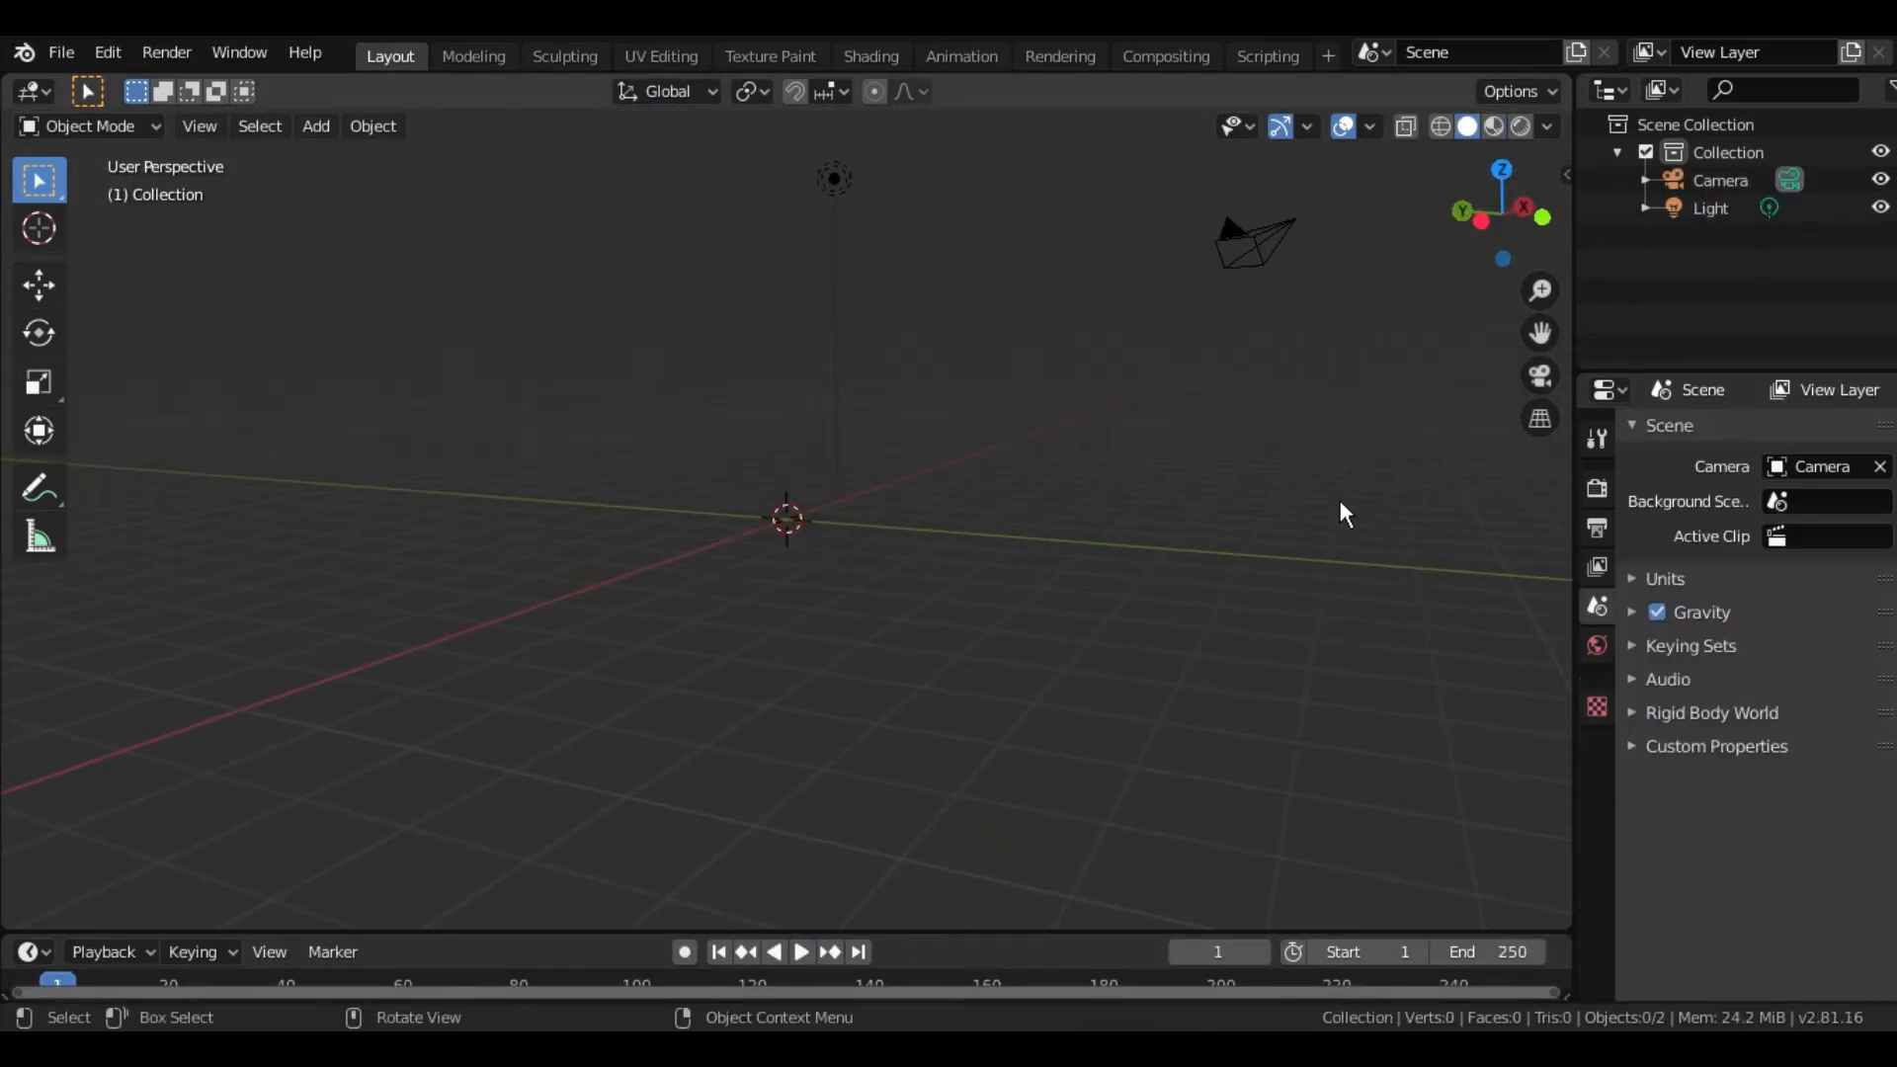
{"action": "key", "text": "shift+a"}
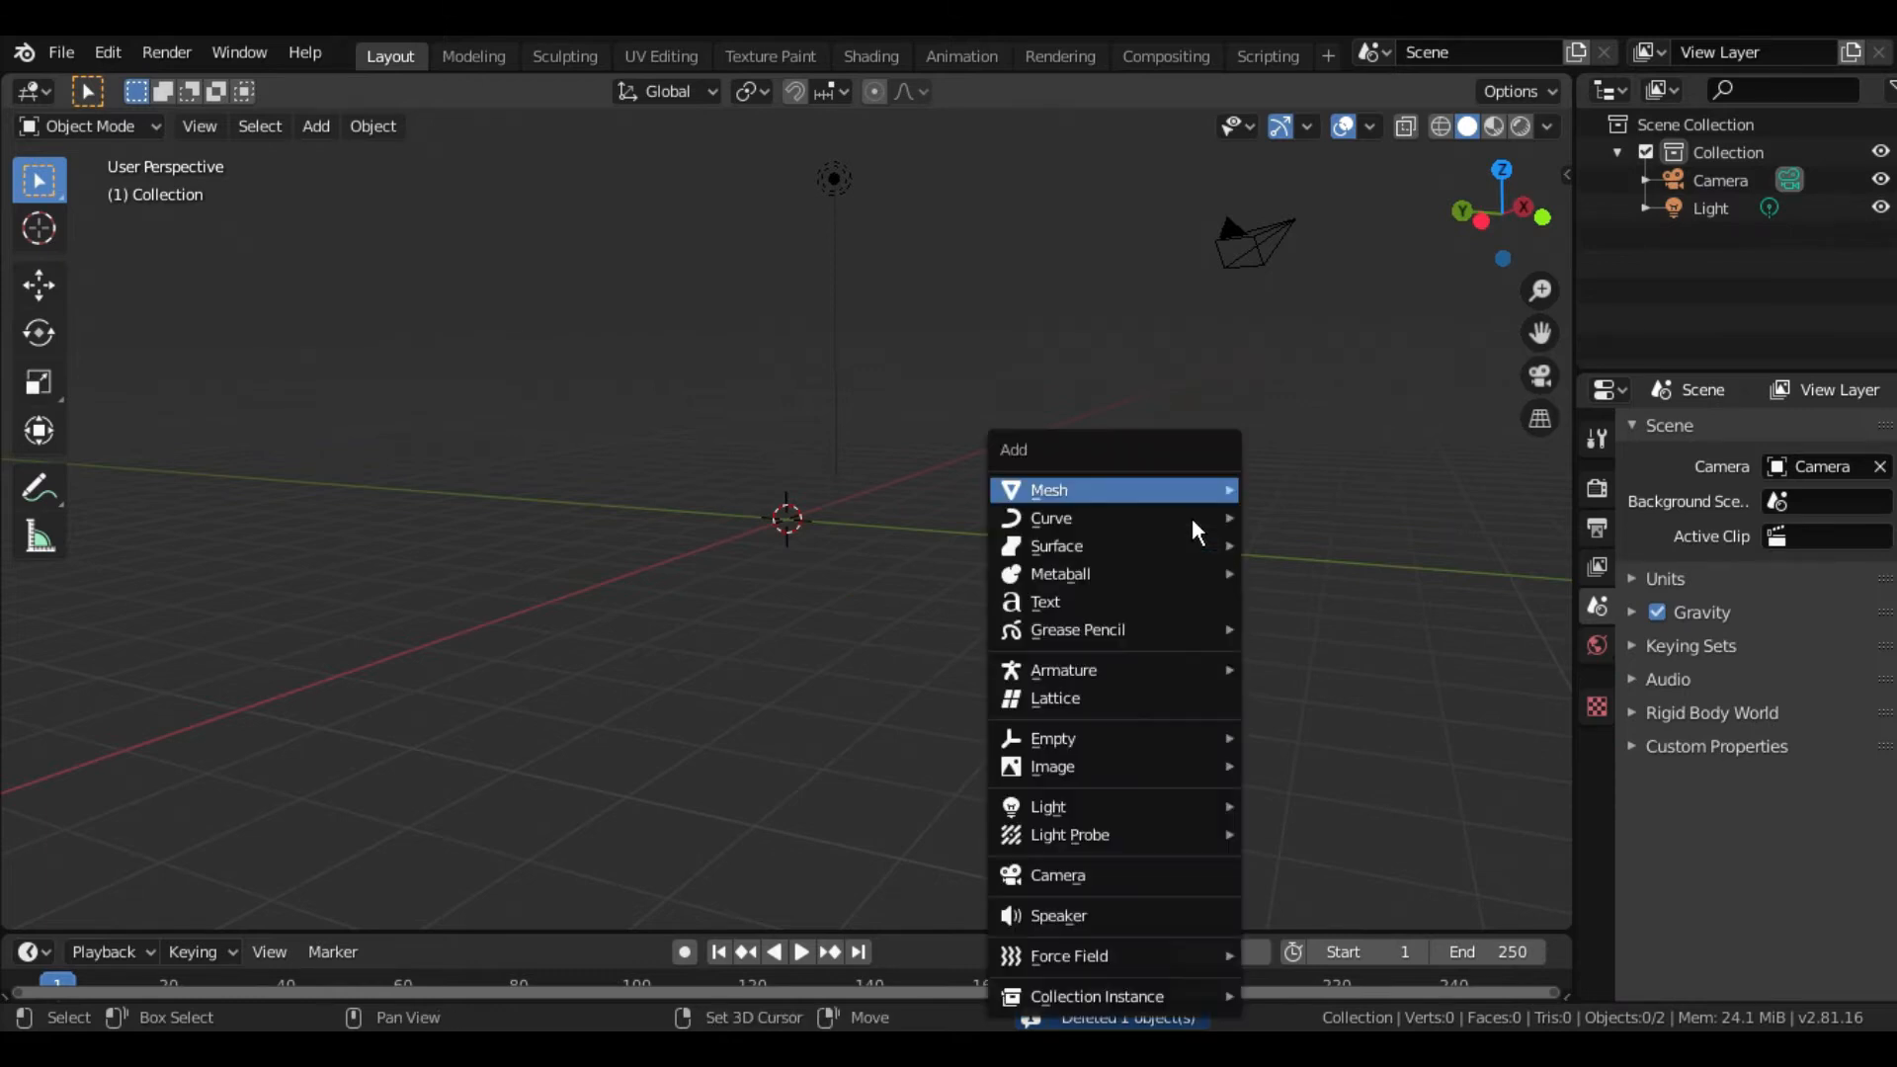
{"action": "mouse_move", "coordinate": [1226, 490]}
{"action": "left_click", "coordinate": [1298, 494]}
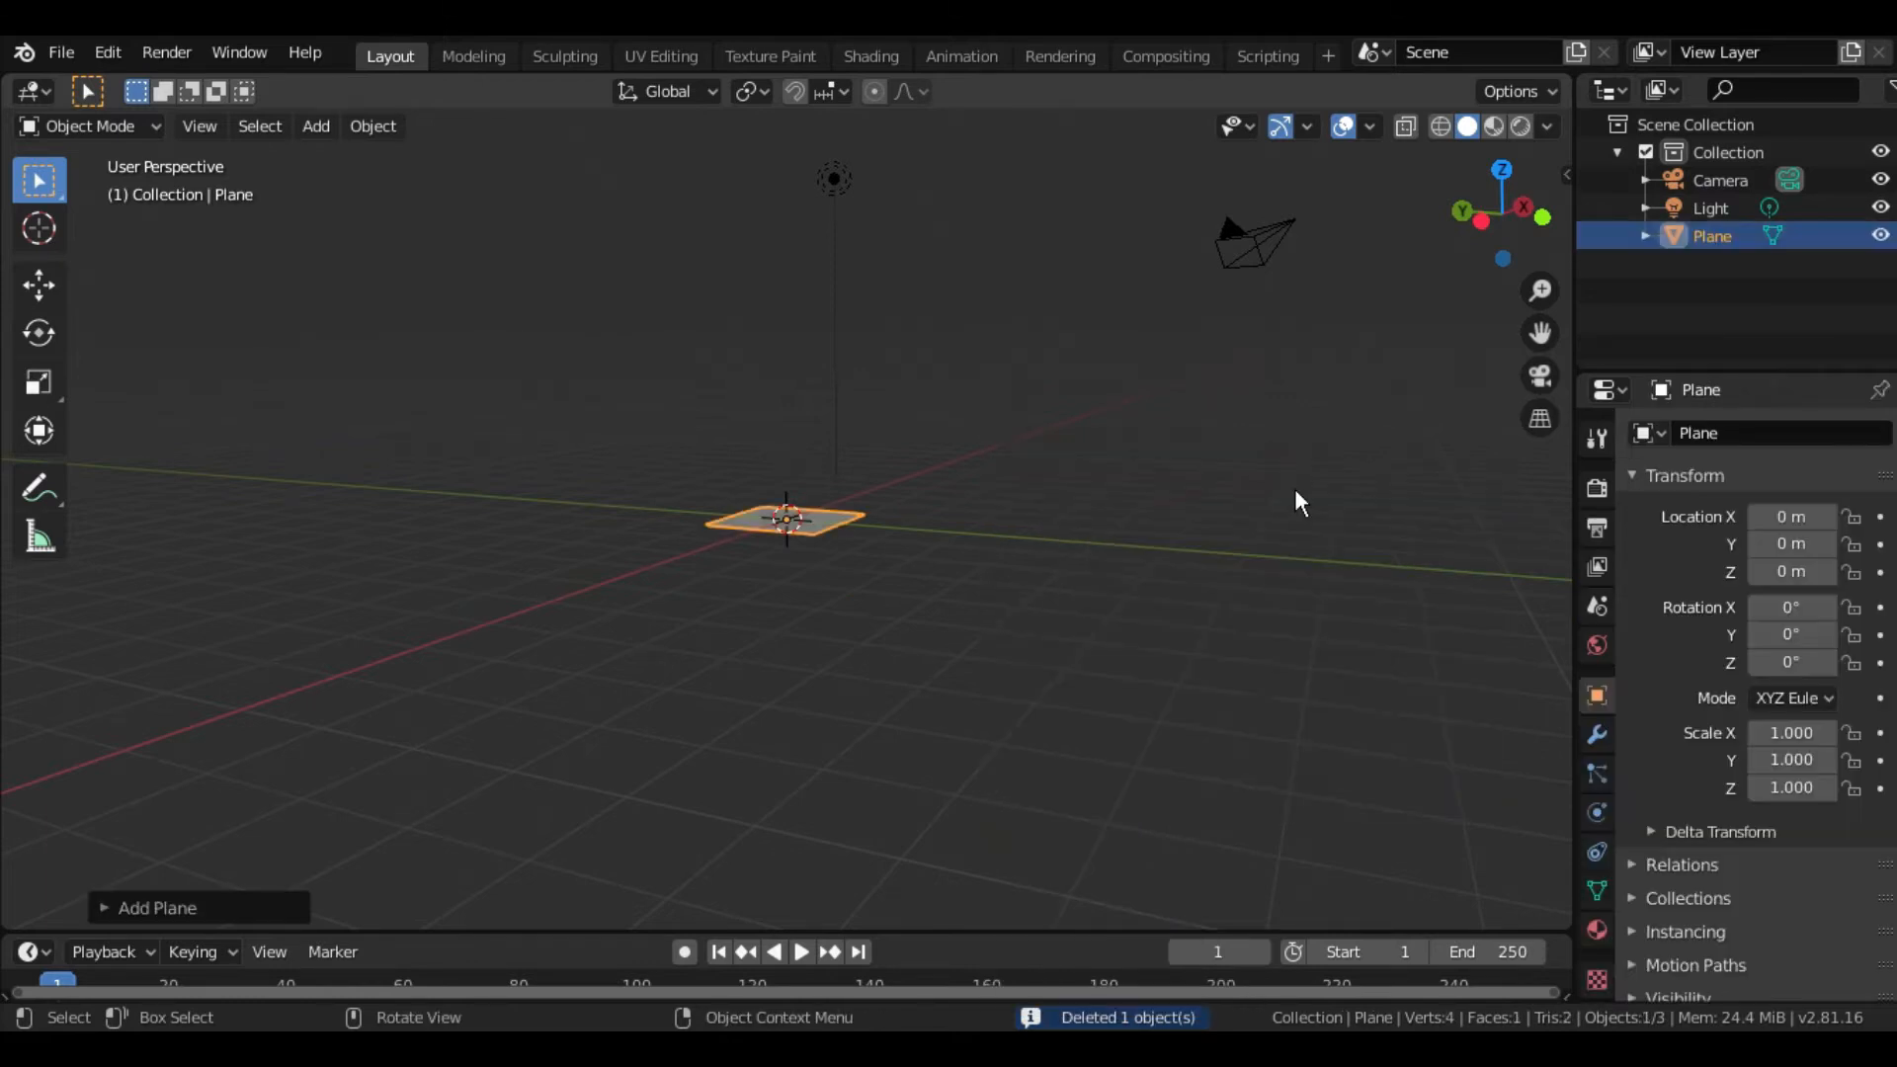
- Scale the plane uniformly by a factor of 10 to form a large ground
{"action": "middle_click_drag", "start_coordinate": [1232, 547], "coordinate": [1288, 601]}
{"action": "key", "text": "s"}
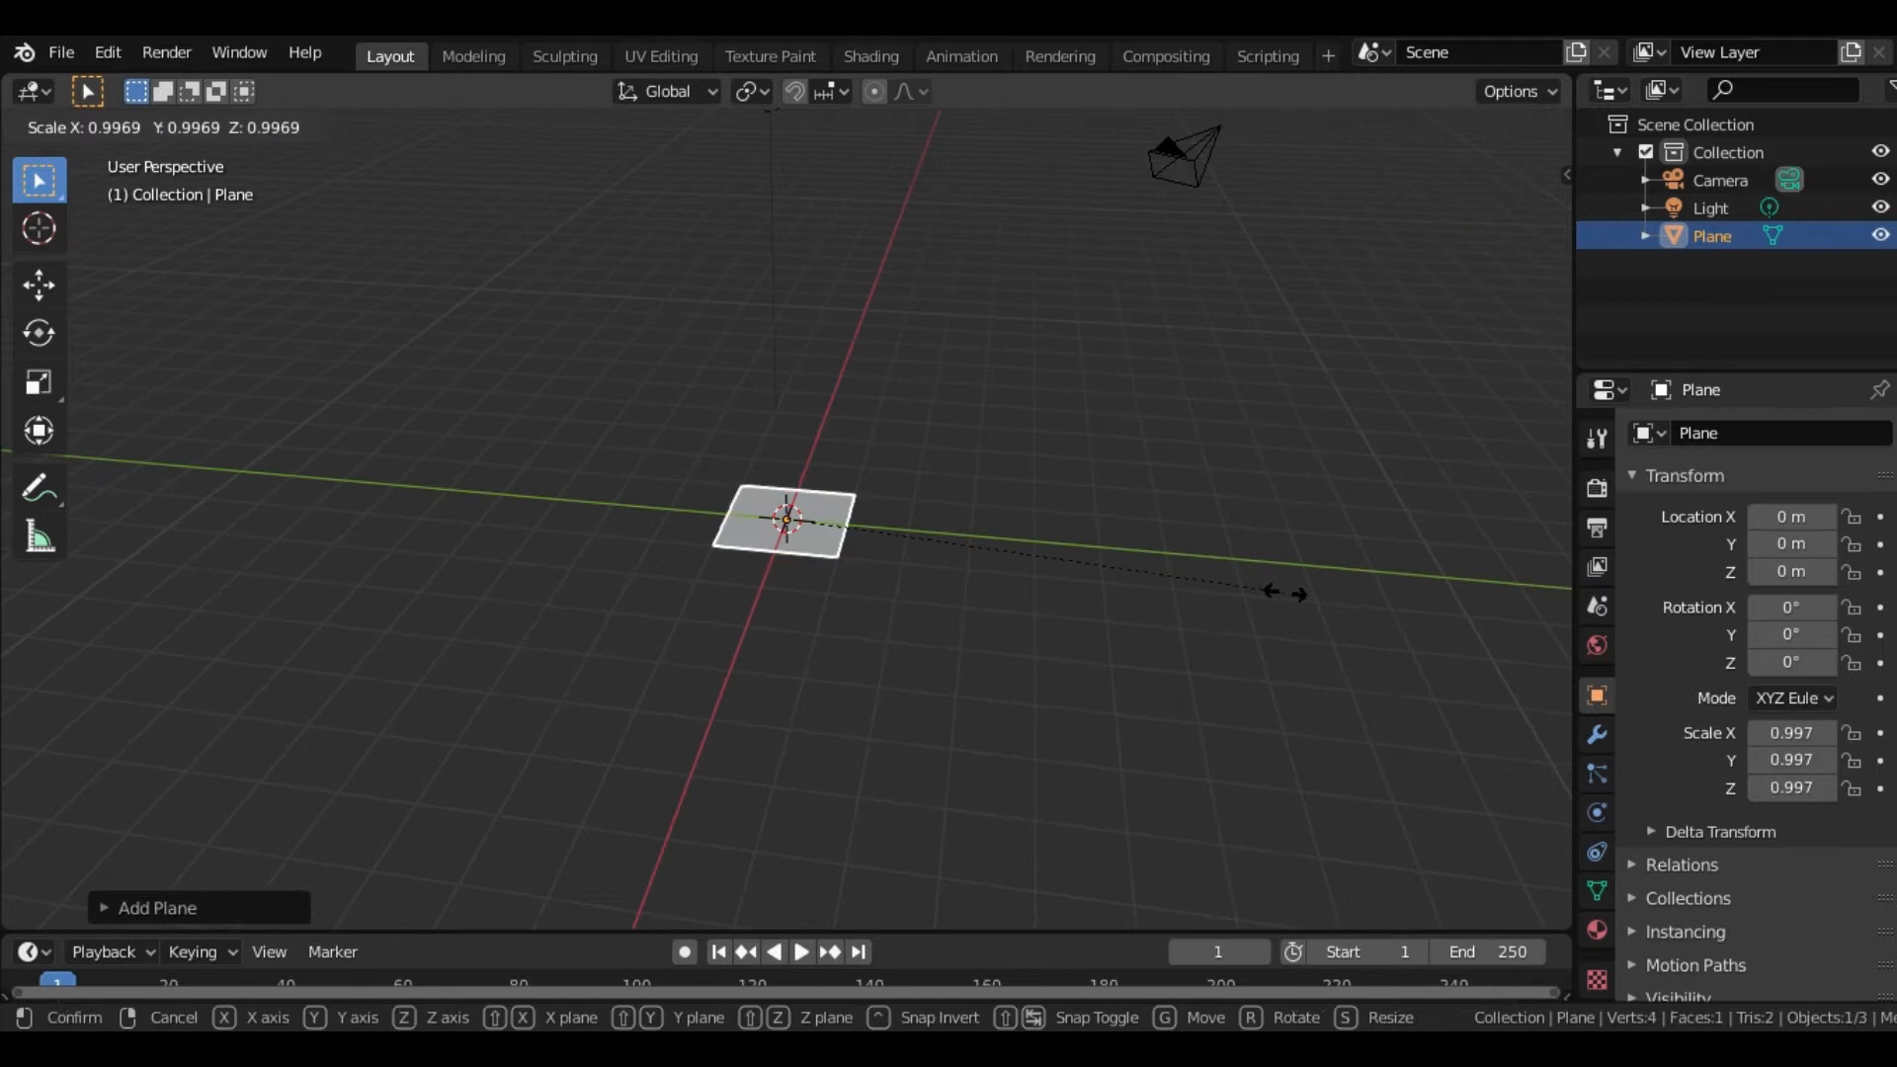
{"action": "type", "text": "10"}
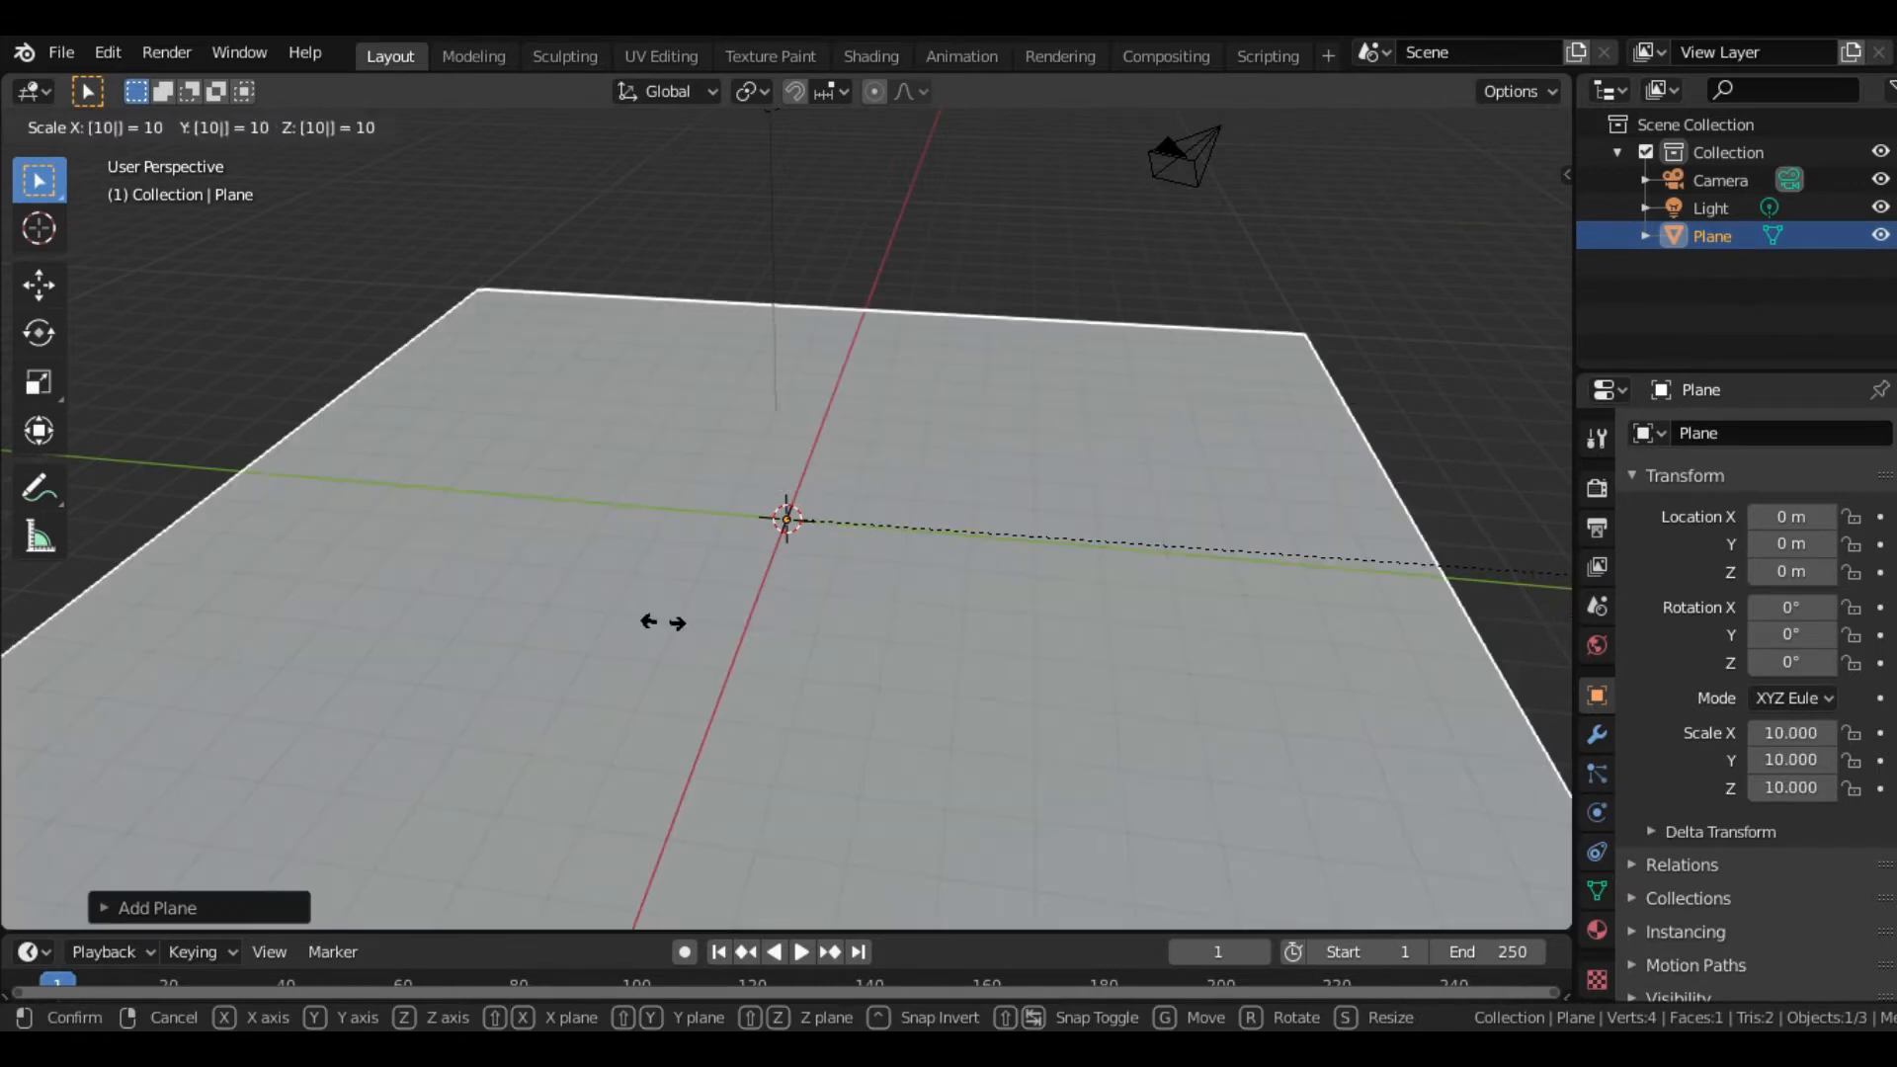
{"action": "key", "text": "Return"}
- Delete the camera and the light from the scene
{"action": "middle_click_drag", "start_coordinate": [845, 644], "coordinate": [1576, 405]}
{"action": "middle_click_drag", "start_coordinate": [870, 632], "coordinate": [1047, 637]}
{"action": "left_click", "coordinate": [978, 222]}
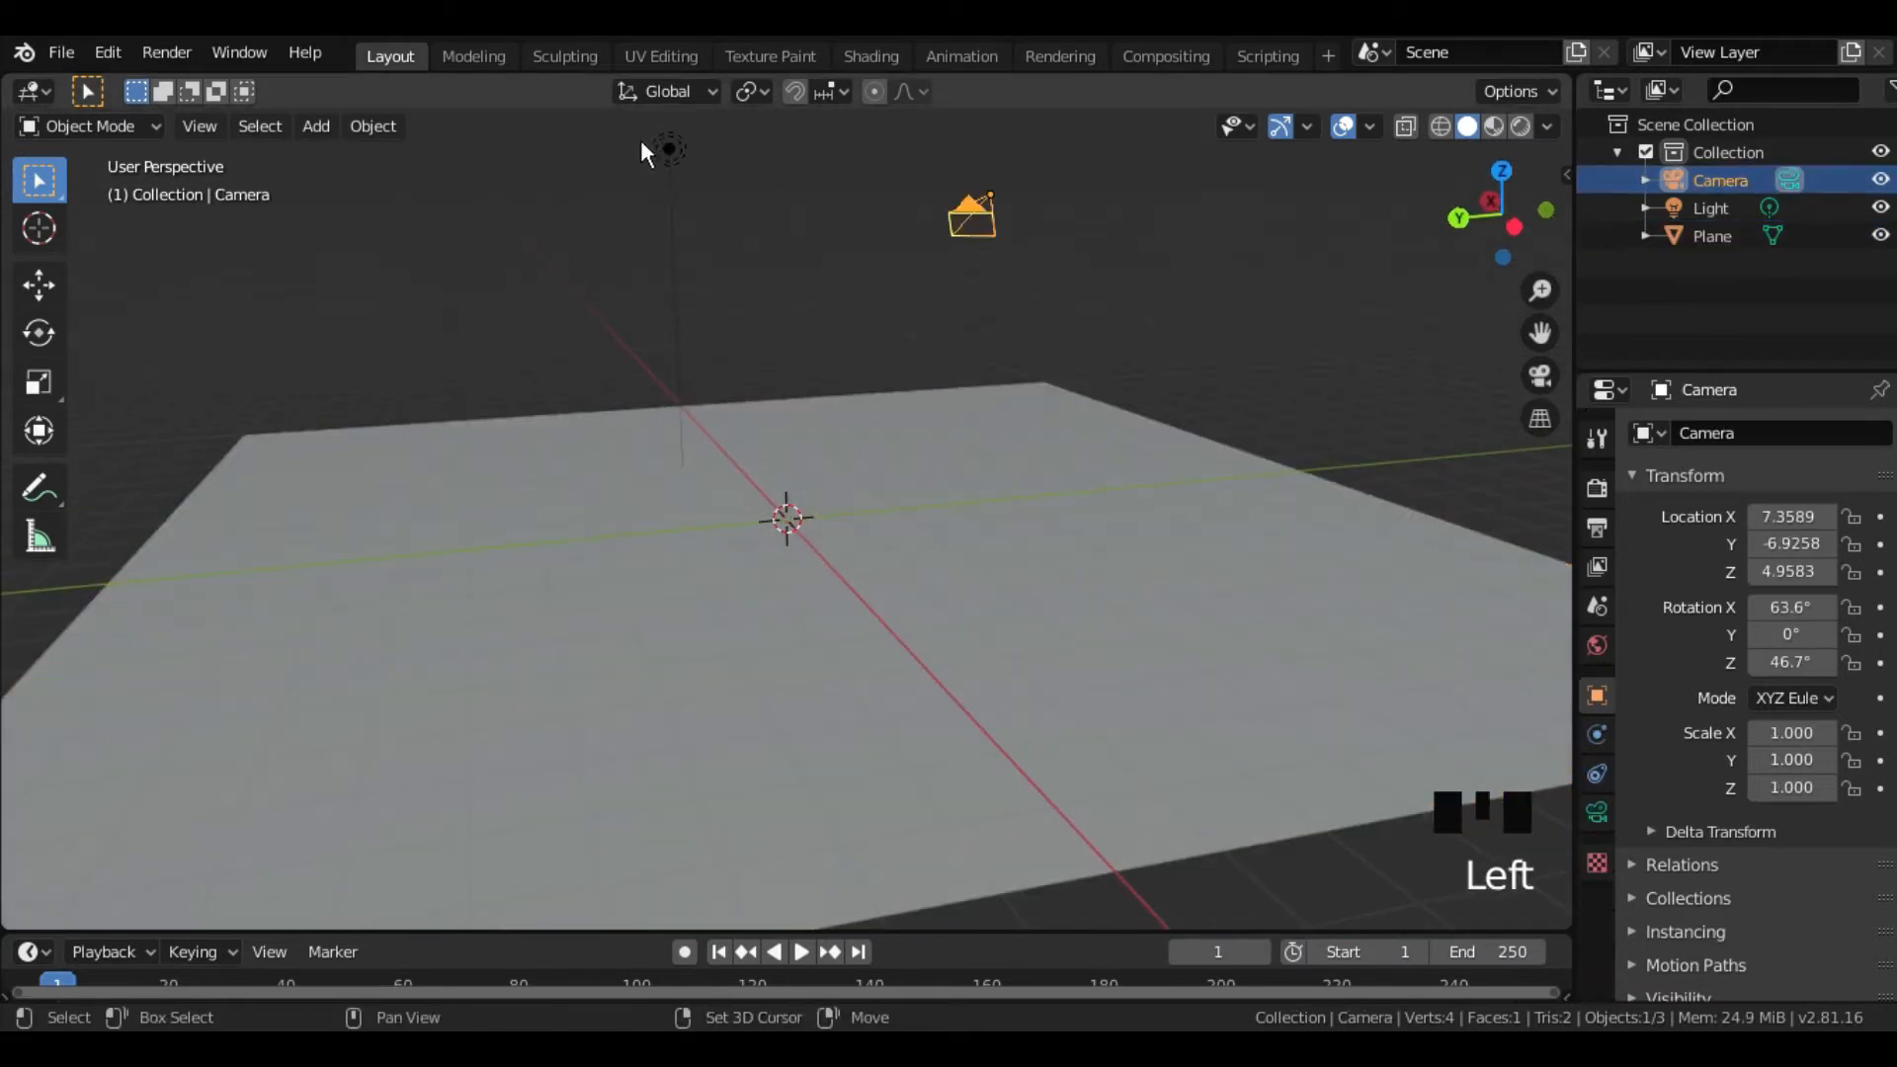
{"action": "left_click", "coordinate": [669, 150], "text": "shift"}
{"action": "key", "text": "Delete"}
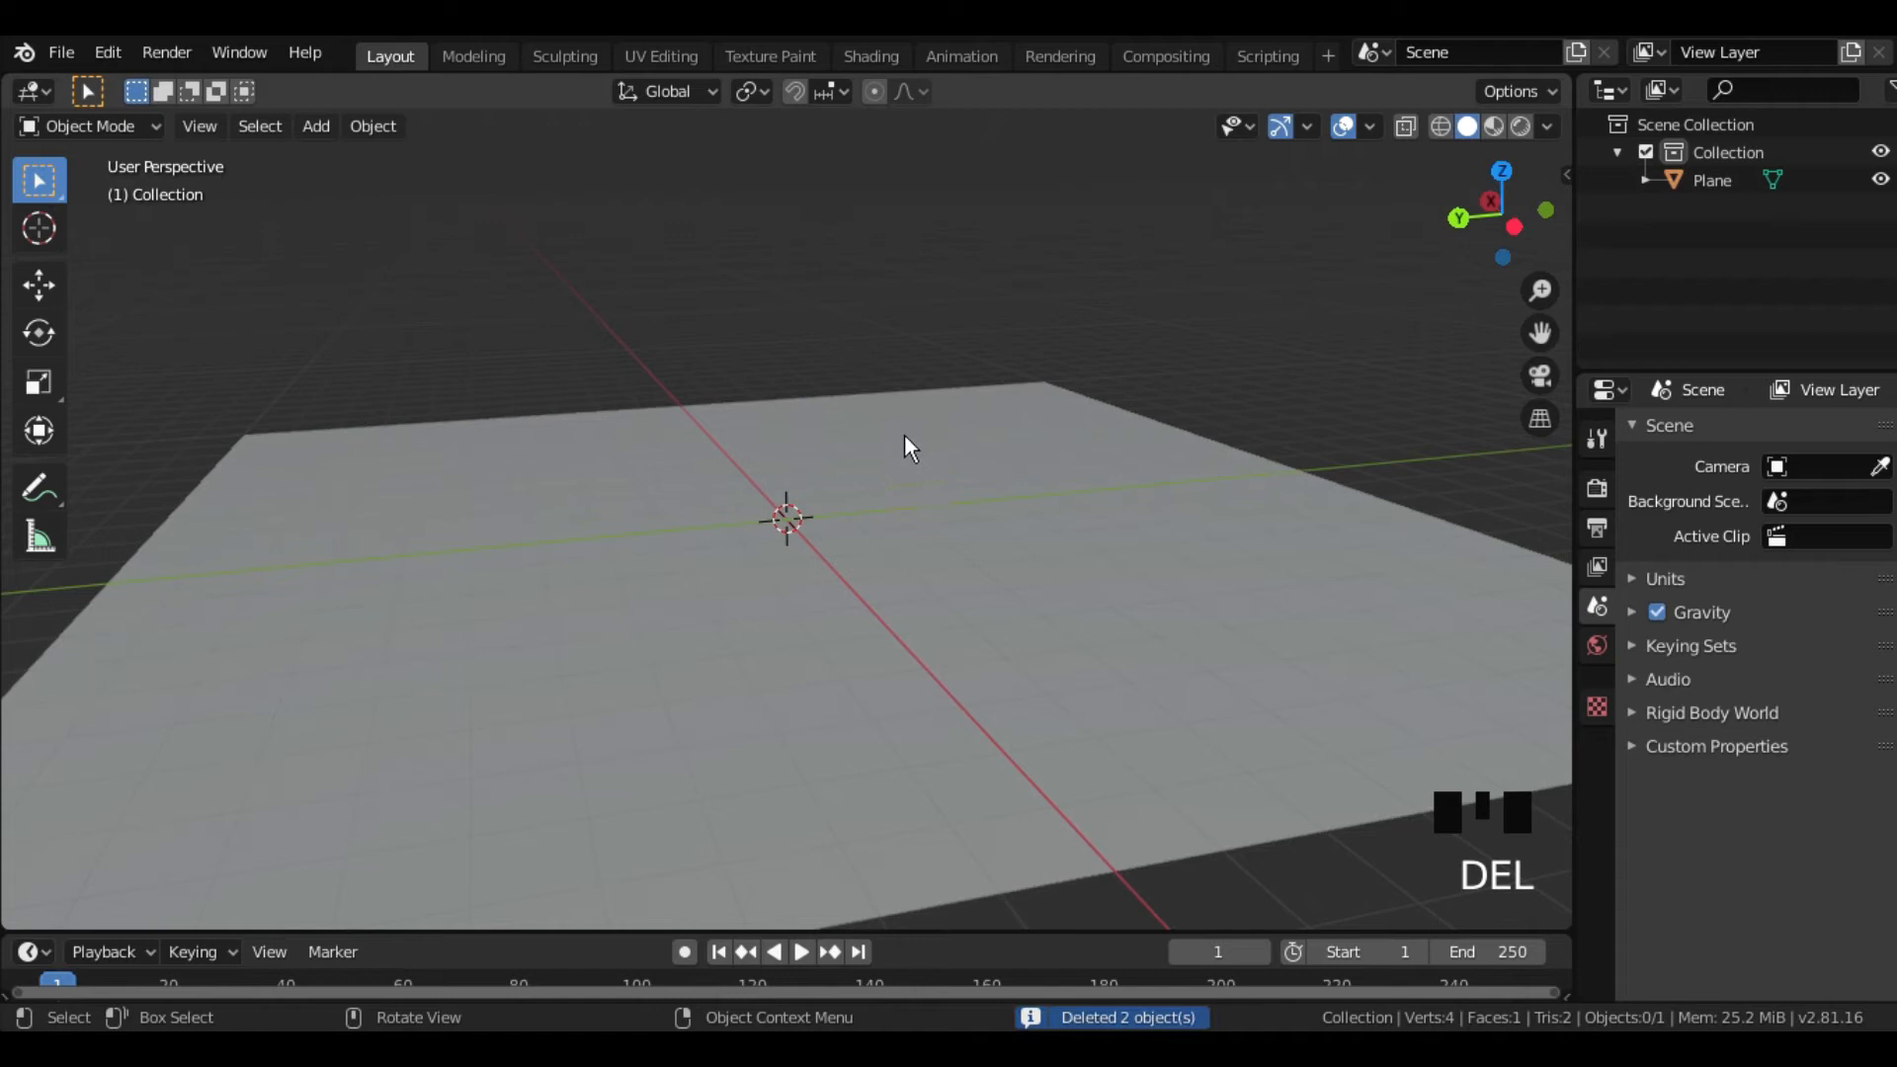
- Add a cone mesh and raise it about 1.05 m along the Z axis above the plane
{"action": "key", "text": "shift+a"}
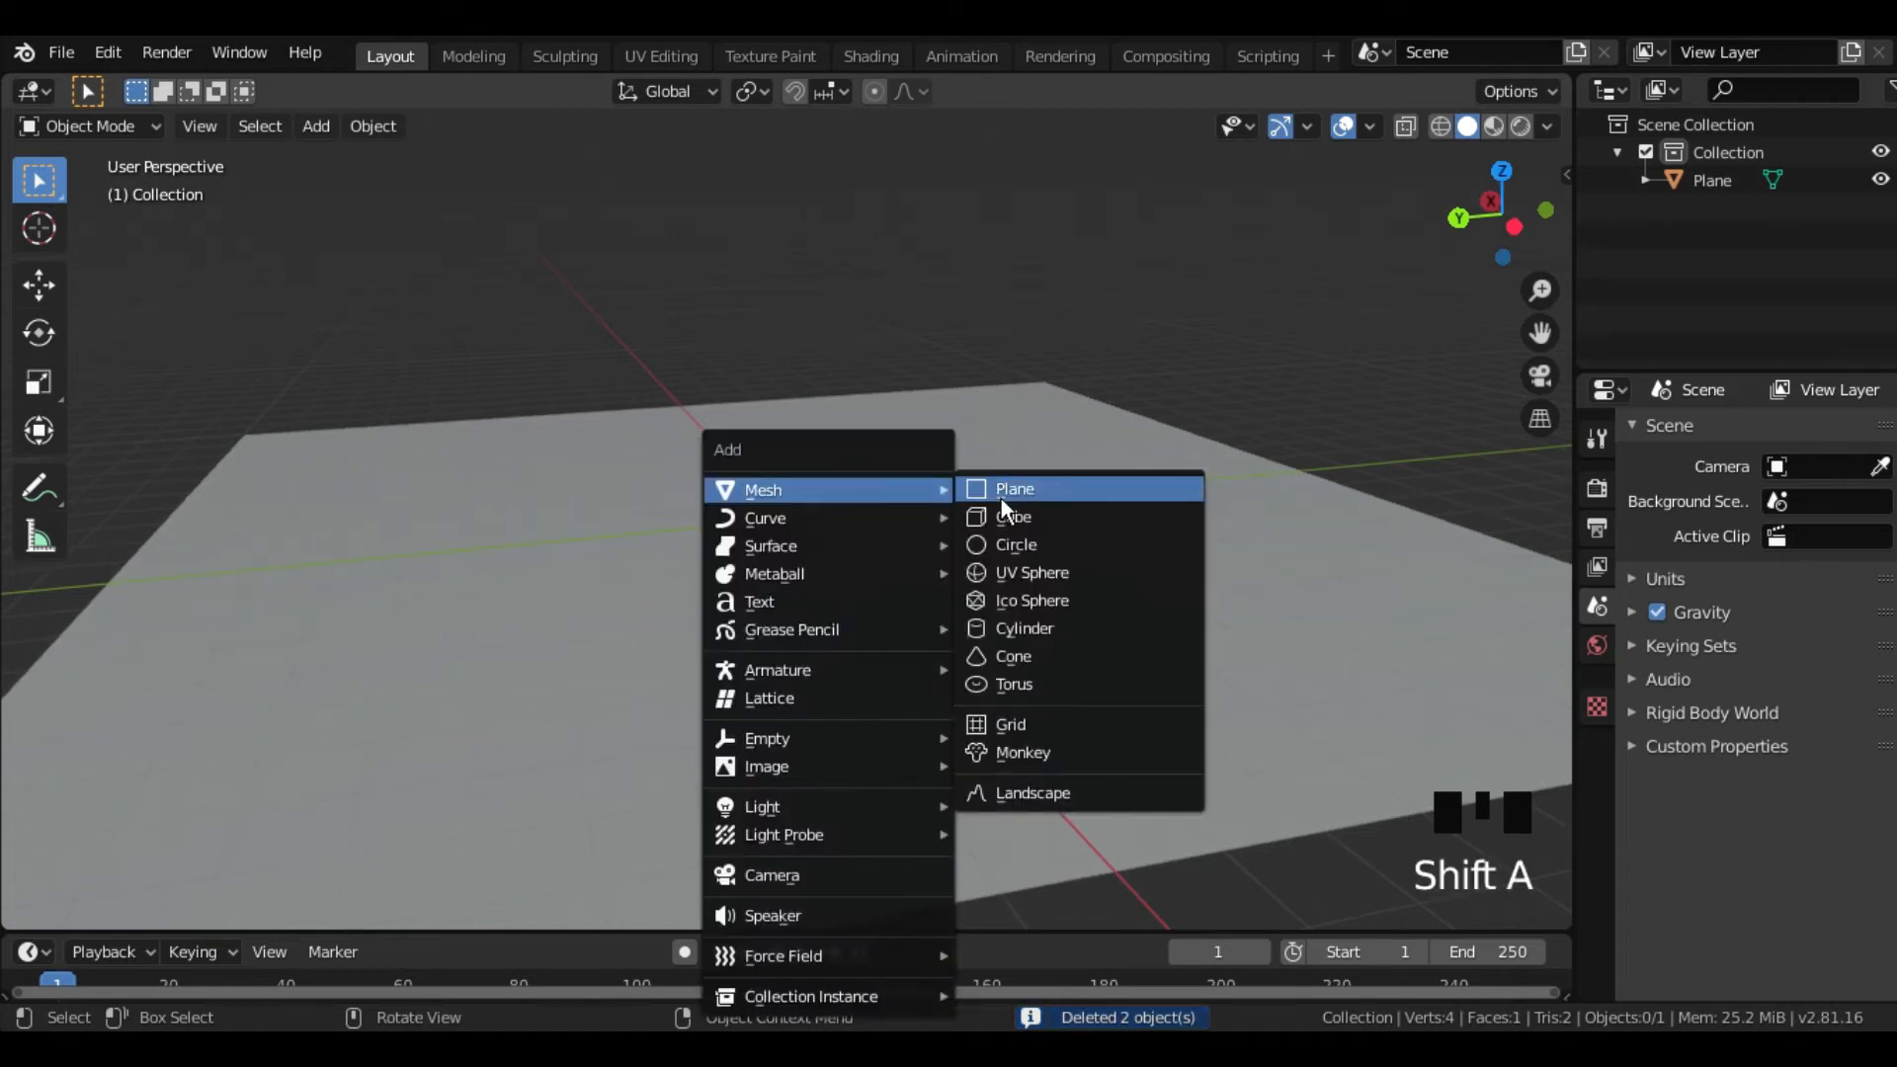
{"action": "left_click", "coordinate": [1017, 656]}
{"action": "middle_click_drag", "start_coordinate": [824, 555], "coordinate": [1046, 526]}
{"action": "key", "text": "g"}
{"action": "key", "text": "z"}
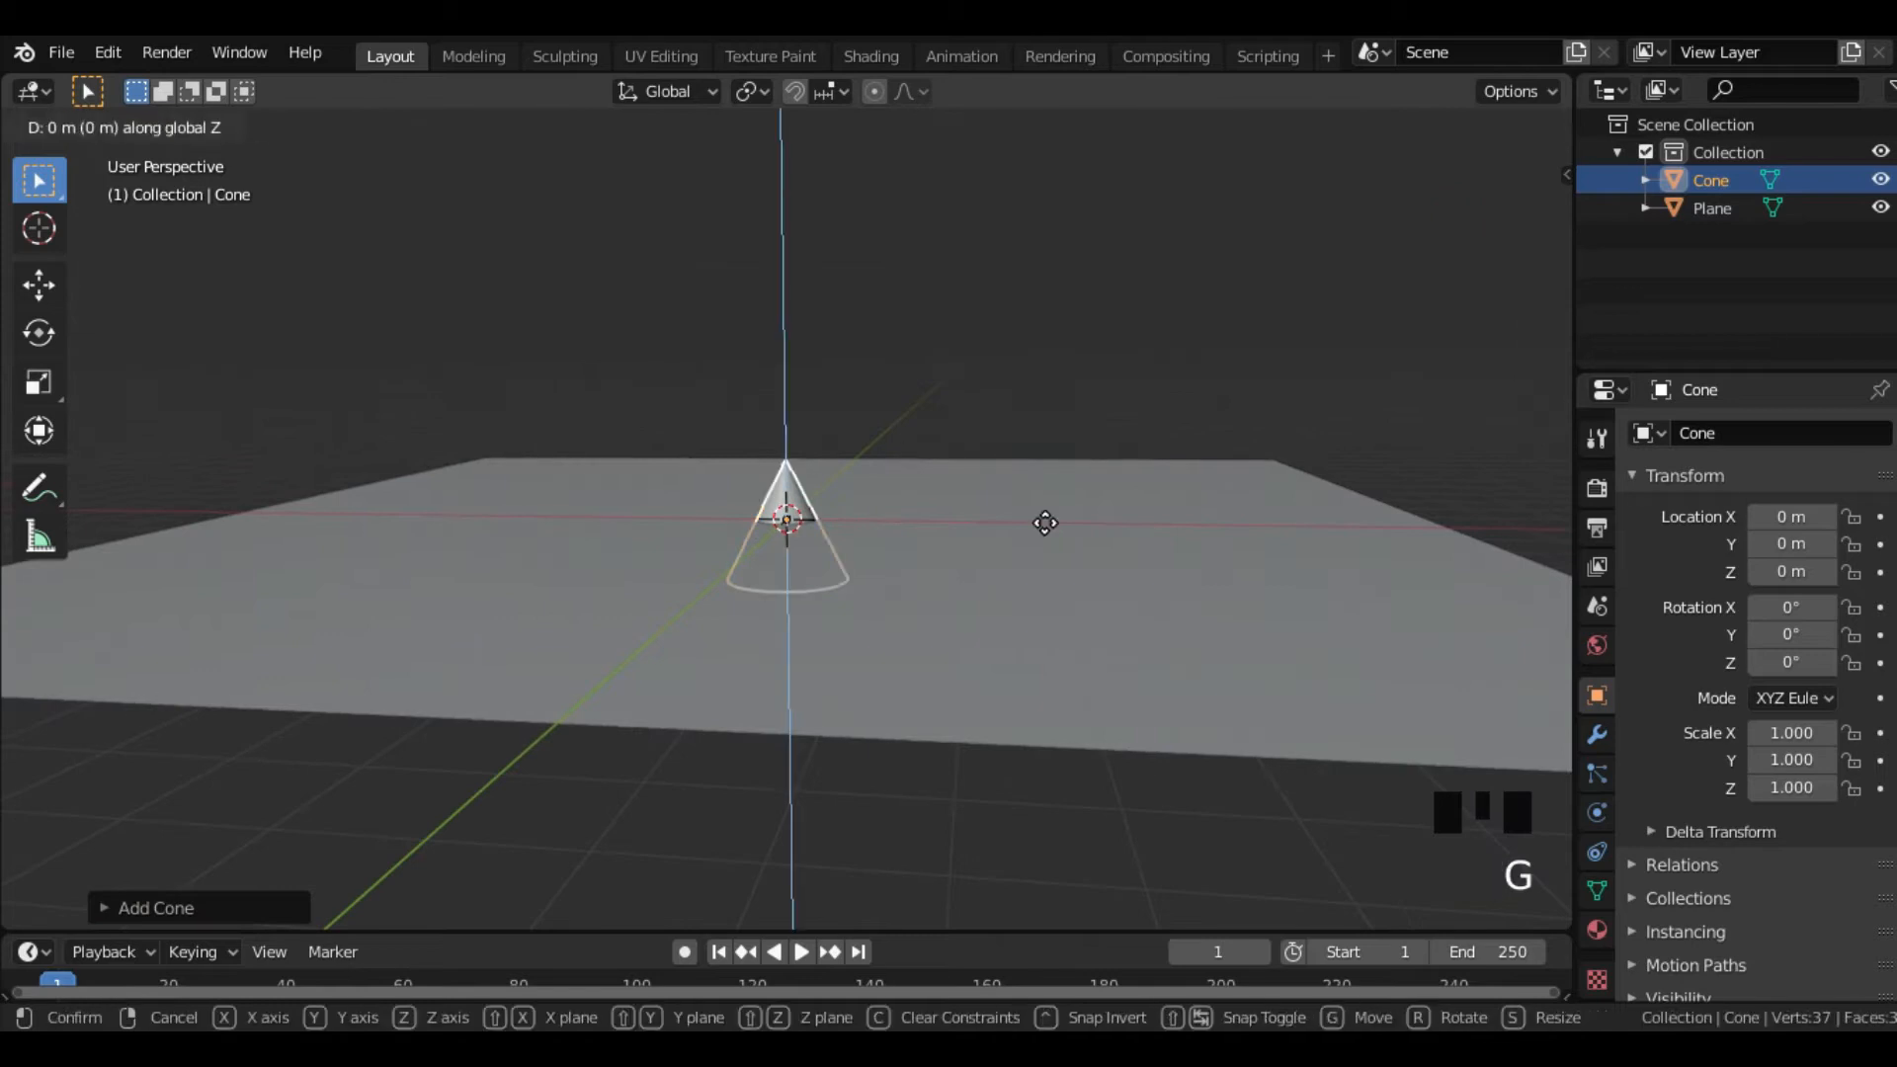
{"action": "left_click", "coordinate": [1065, 459]}
- Lower the cone slightly along Z in front view, to a height of about 1.03 m, just above the plane
{"action": "key", "text": "KP_1"}
{"action": "scroll", "coordinate": [1066, 458], "scroll_direction": "up", "scroll_amount": 3}
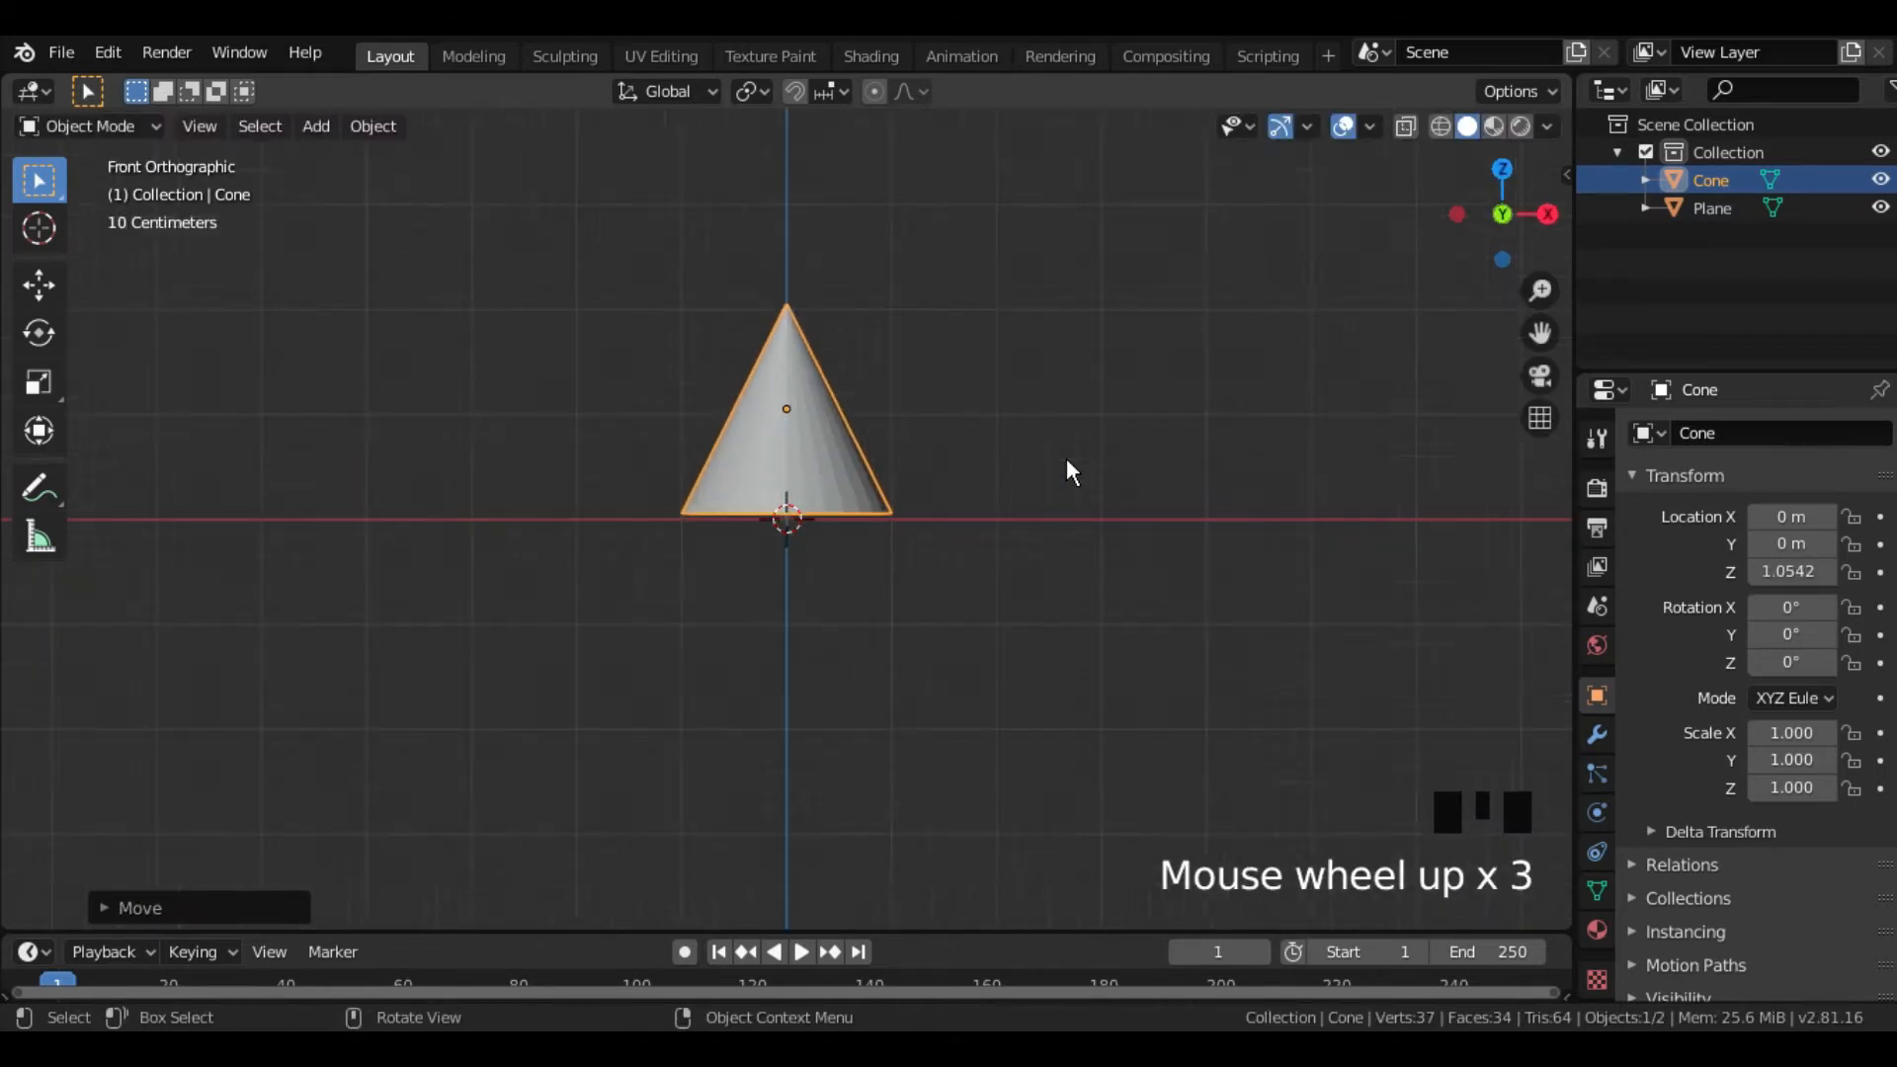
{"action": "scroll", "coordinate": [1066, 459], "scroll_direction": "up", "scroll_amount": 4}
{"action": "key", "text": "g"}
{"action": "key", "text": "z"}
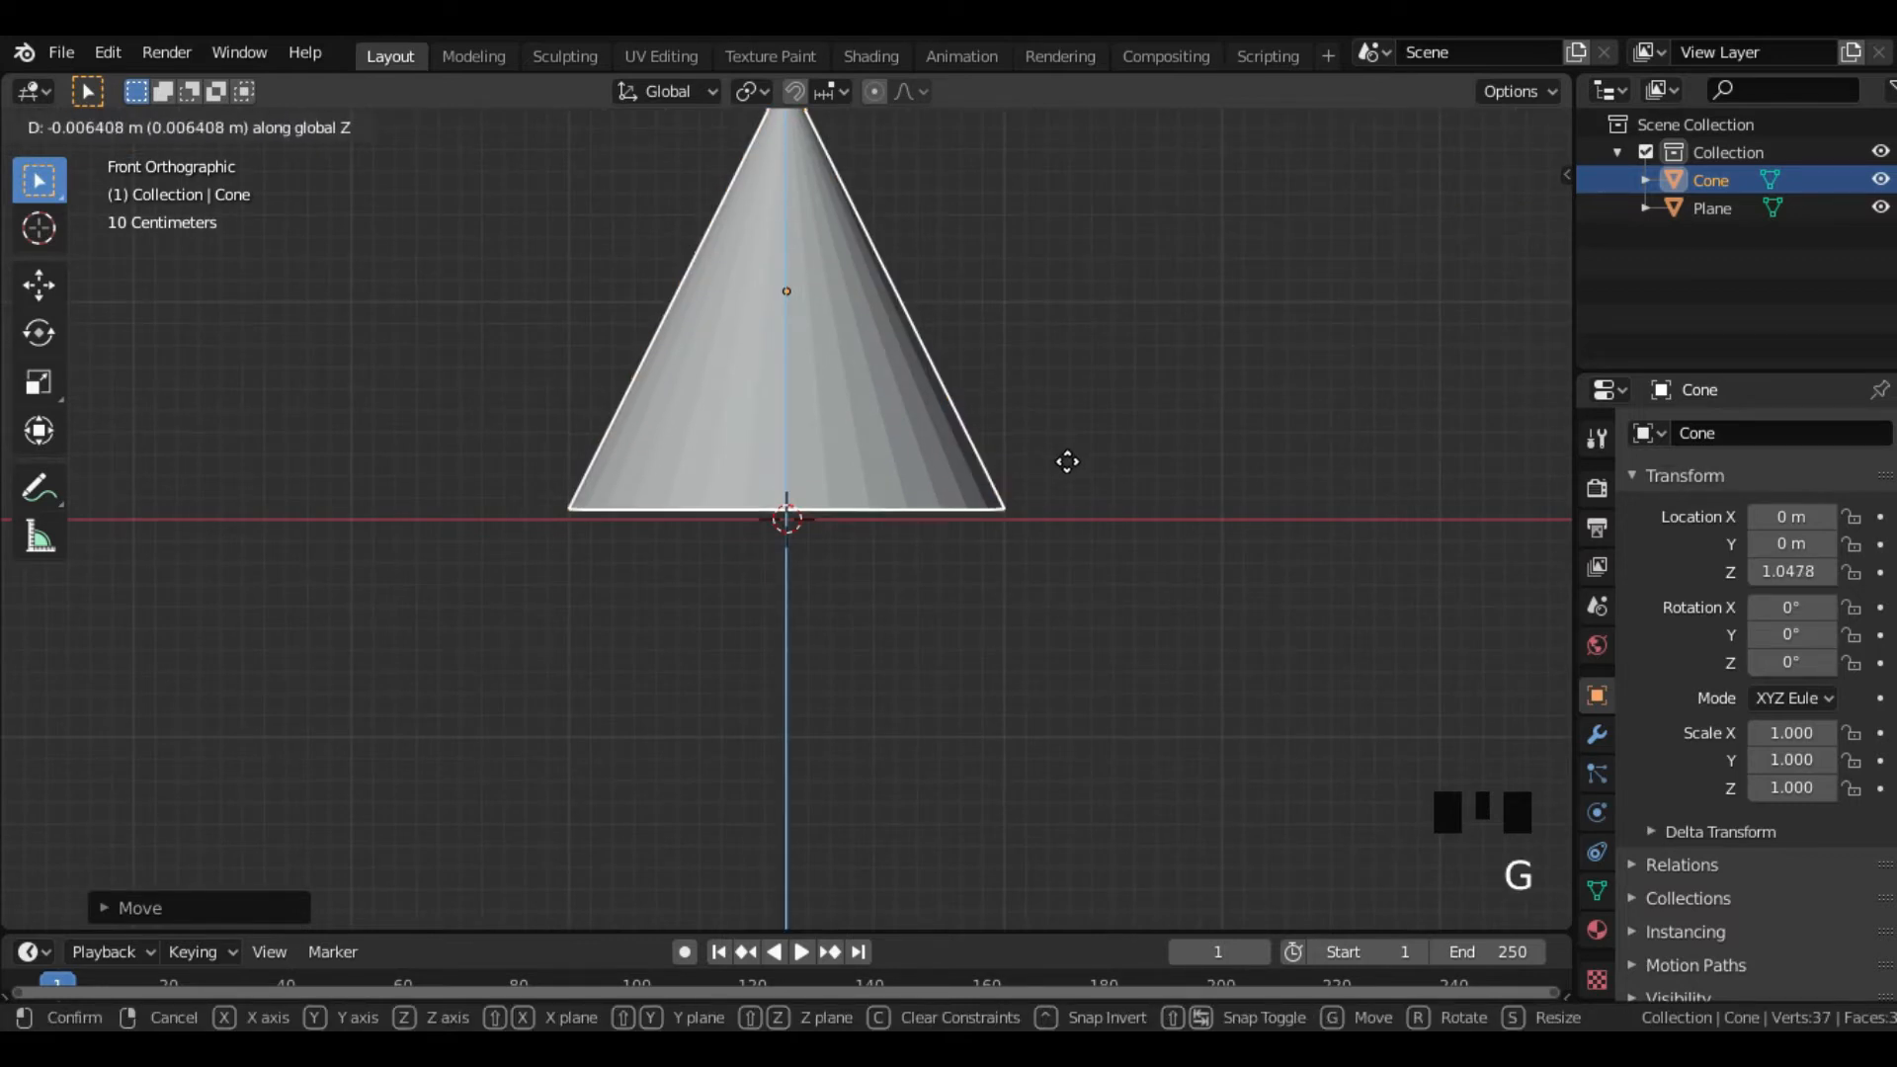
{"action": "left_click", "coordinate": [1064, 484]}
- Activate the Annotate tool for drawing on the cone
{"action": "middle_click_drag", "start_coordinate": [1059, 480], "coordinate": [147, 452]}
{"action": "scroll", "coordinate": [1109, 536], "scroll_direction": "down", "scroll_amount": 2}
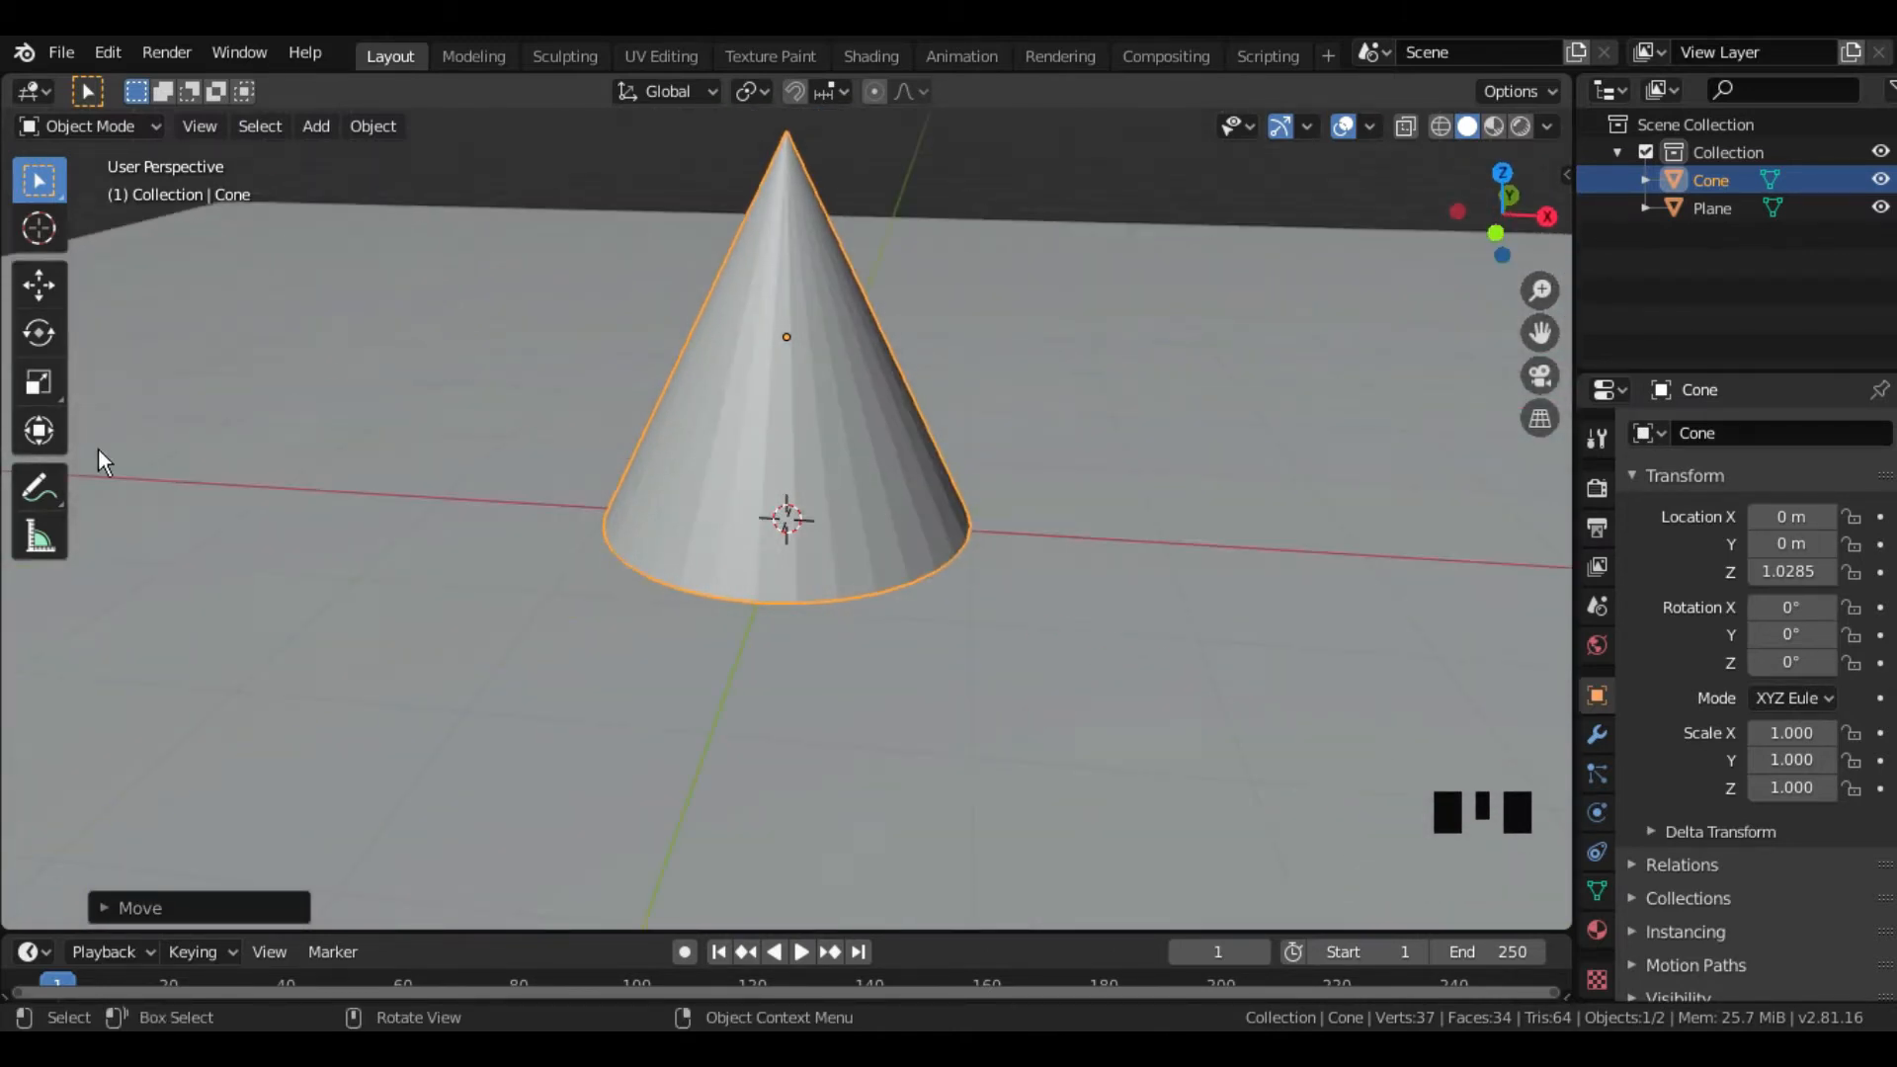
{"action": "left_click", "coordinate": [46, 487]}
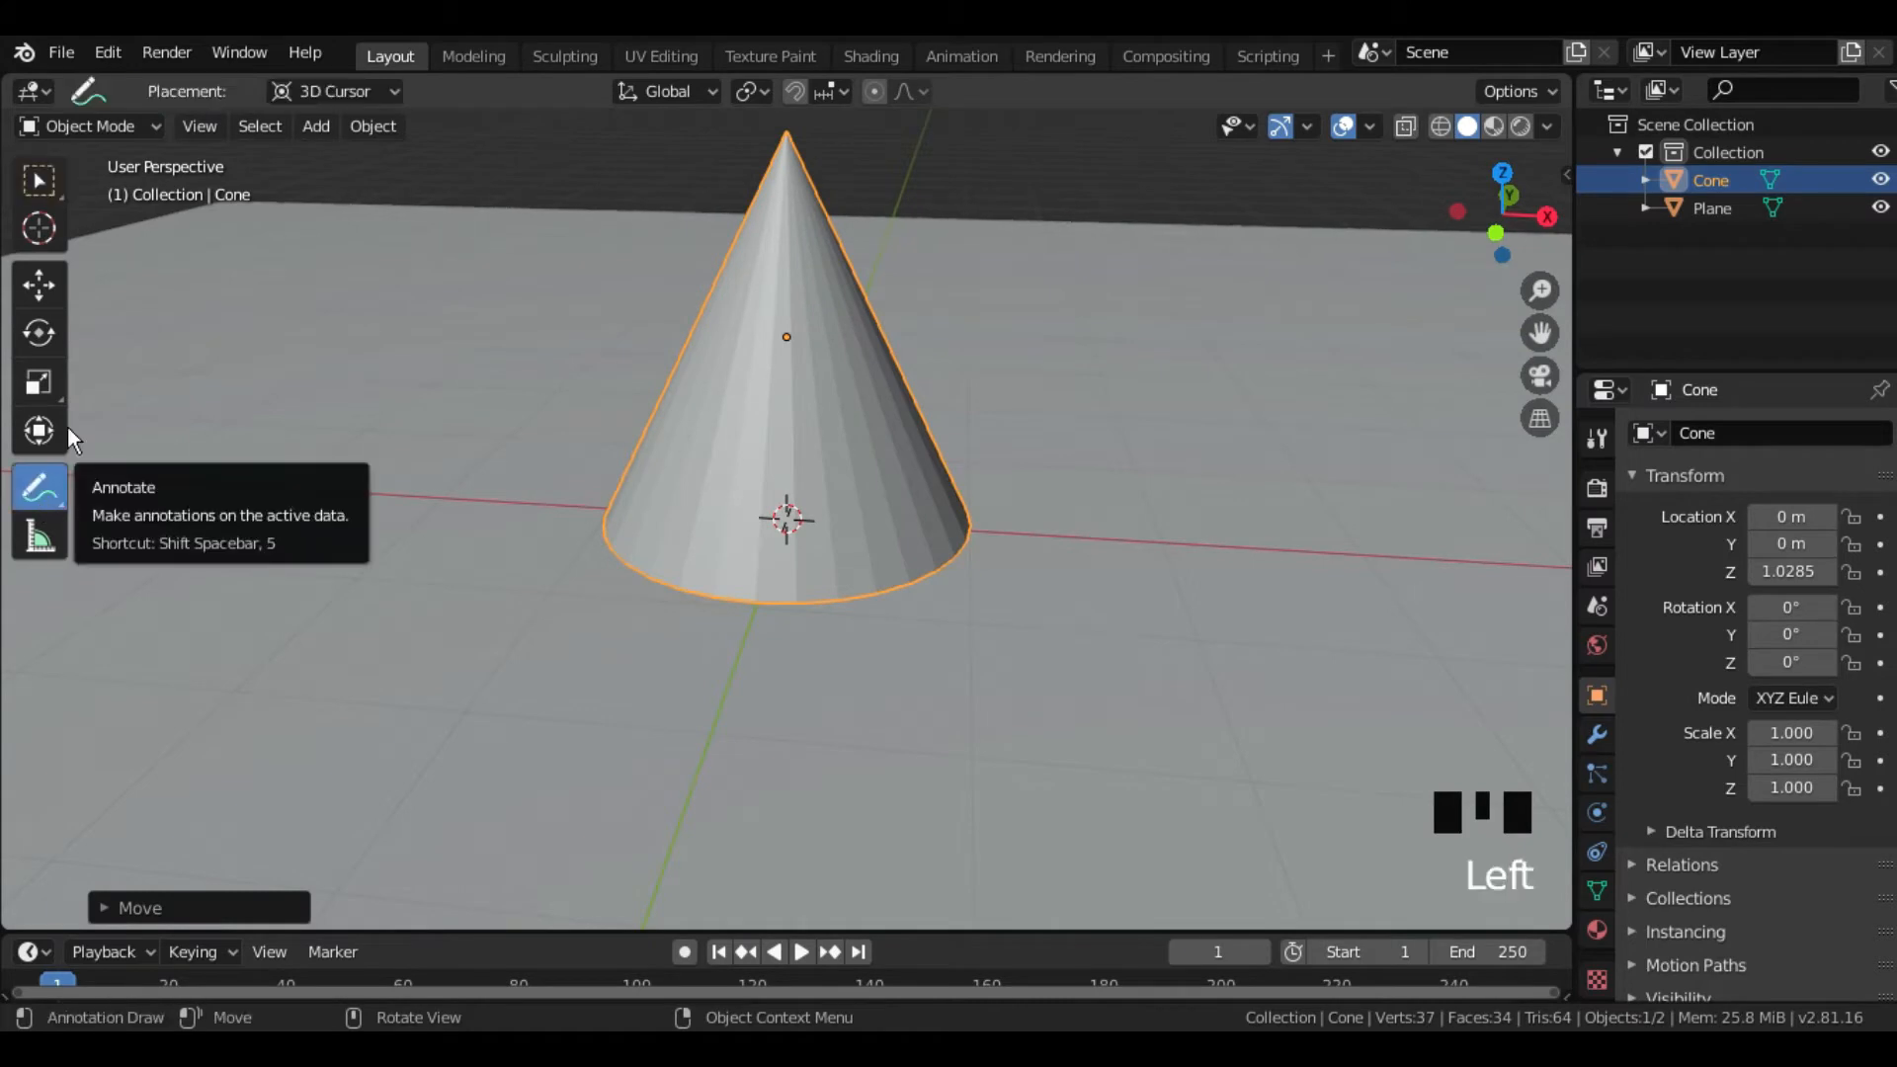
{"action": "mouse_move", "coordinate": [608, 271]}
{"action": "left_mouse_down"}
{"action": "mouse_move", "coordinate": [682, 237]}
{"action": "mouse_move", "coordinate": [1174, 280]}
{"action": "left_mouse_up"}
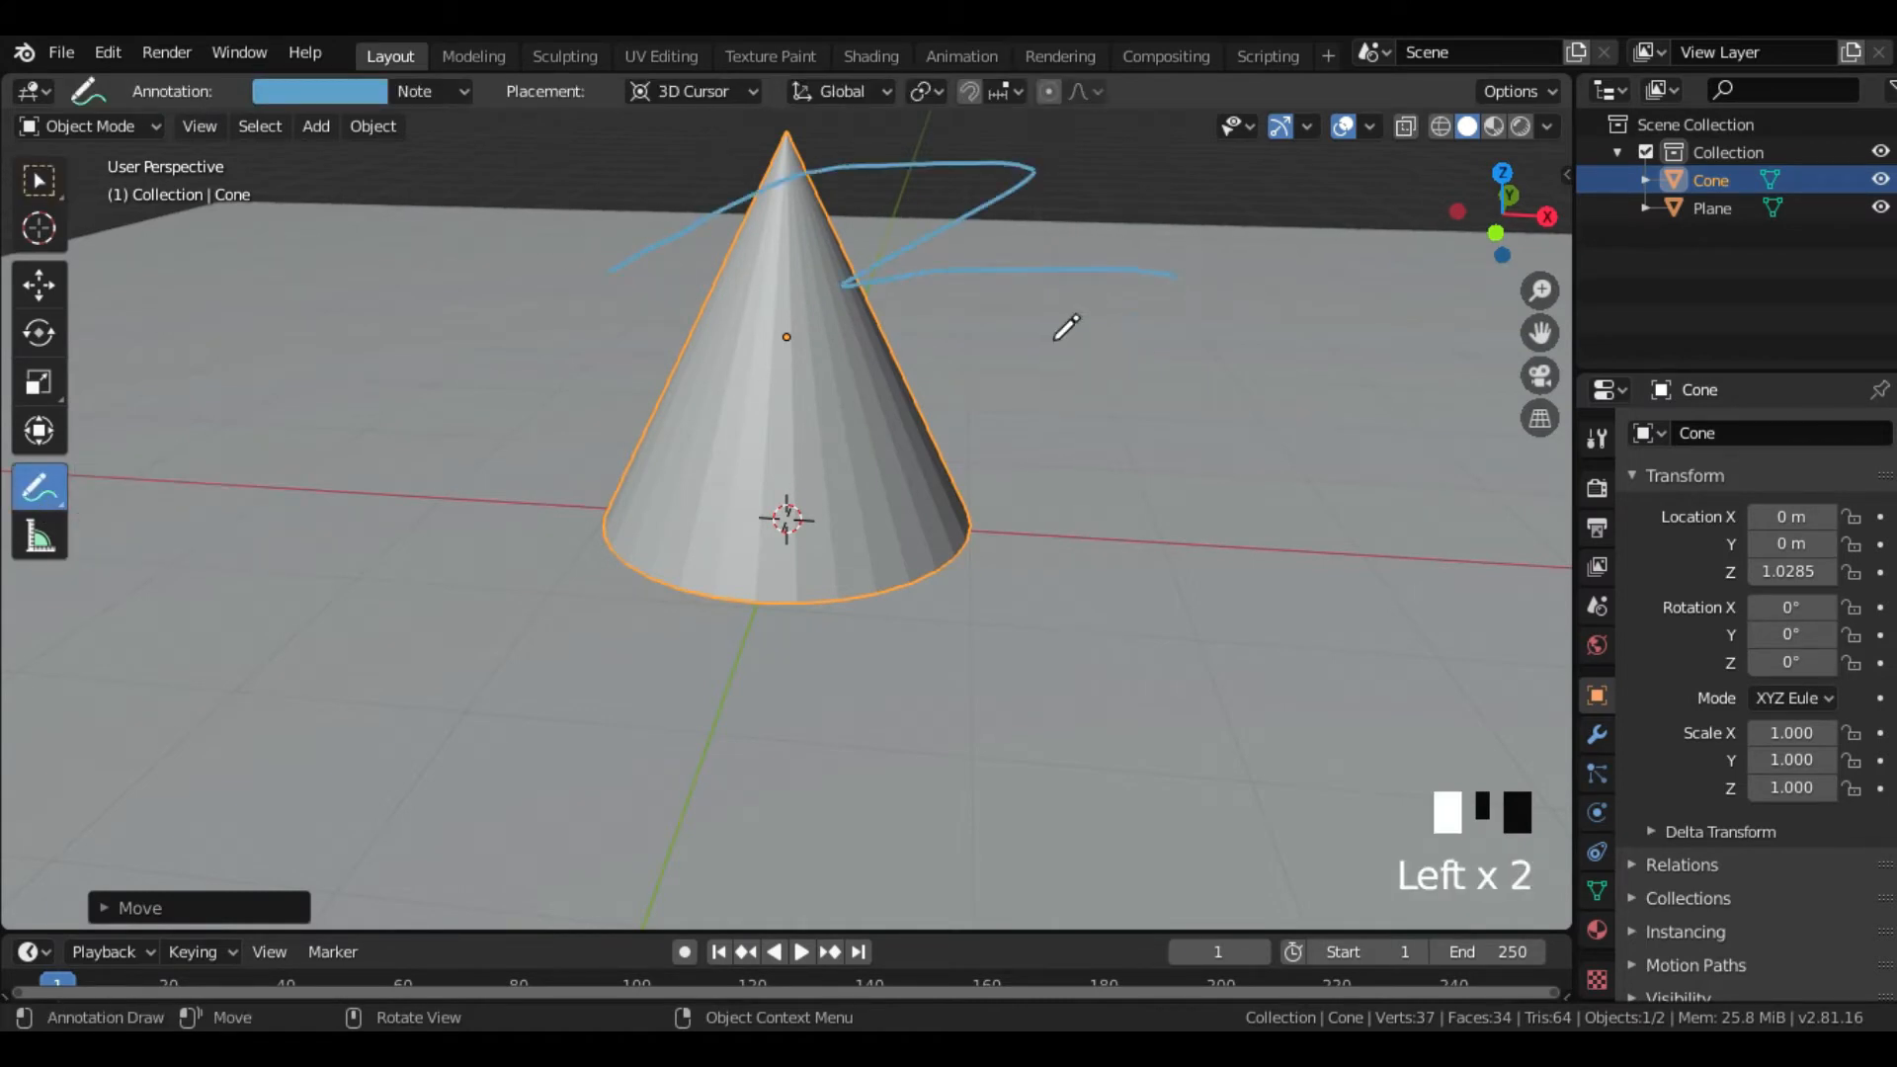
{"action": "left_click_drag", "start_coordinate": [1025, 494], "coordinate": [1028, 502]}
{"action": "key", "text": "ctrl+z"}
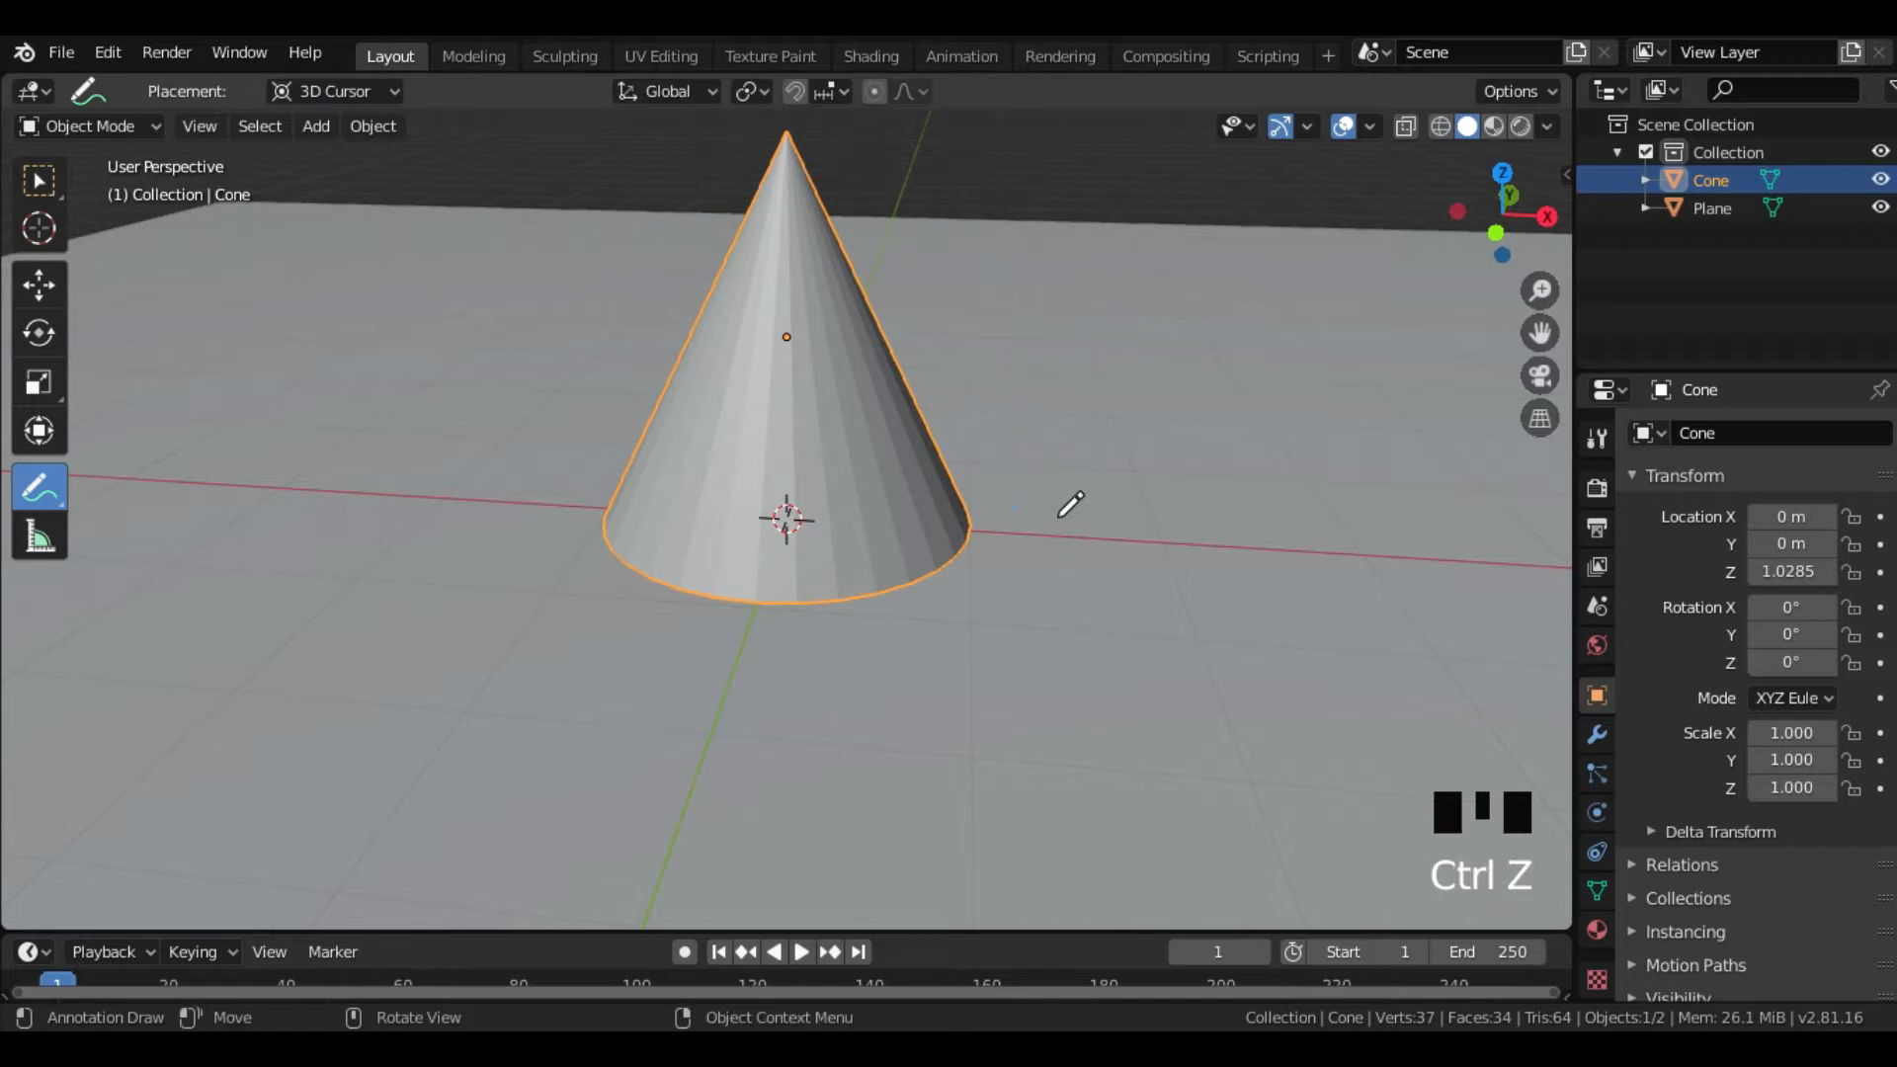
- Set the annotation stroke placement to Surface
{"action": "left_click", "coordinate": [361, 90]}
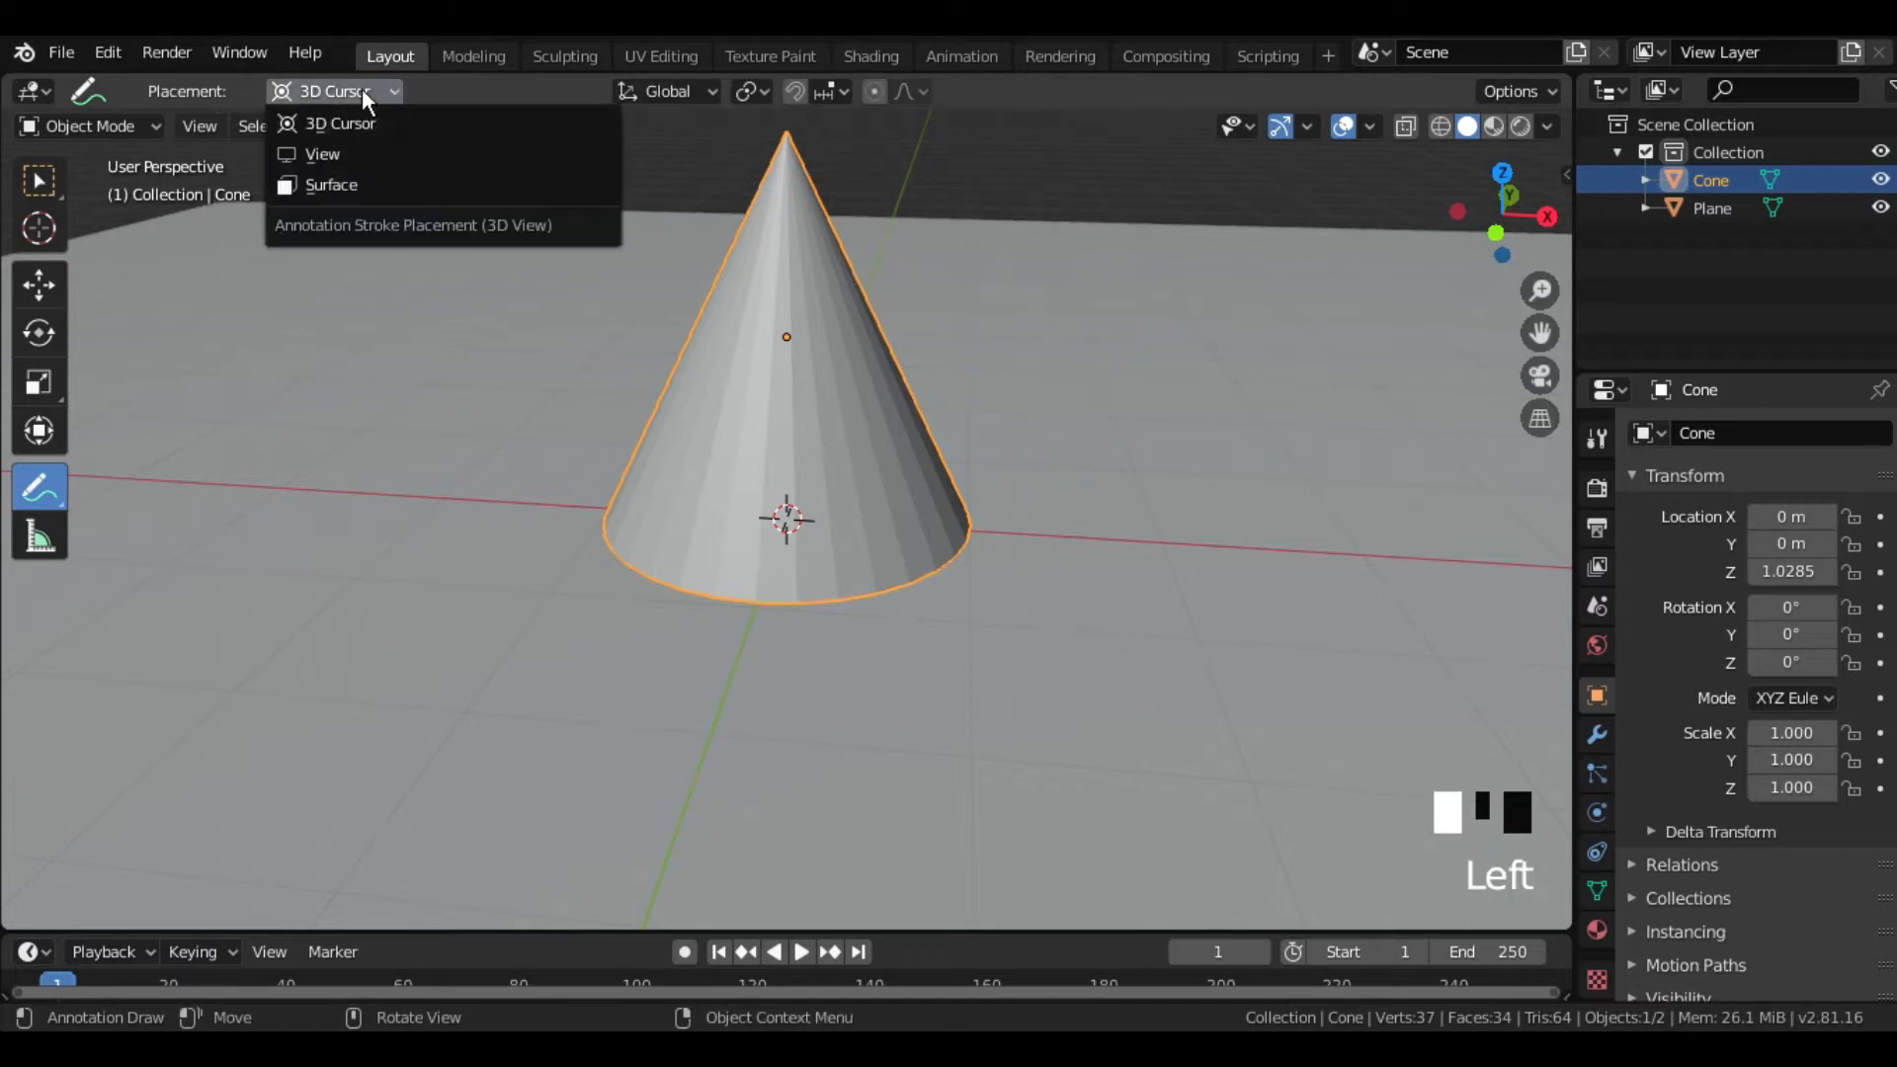
{"action": "left_click", "coordinate": [355, 184]}
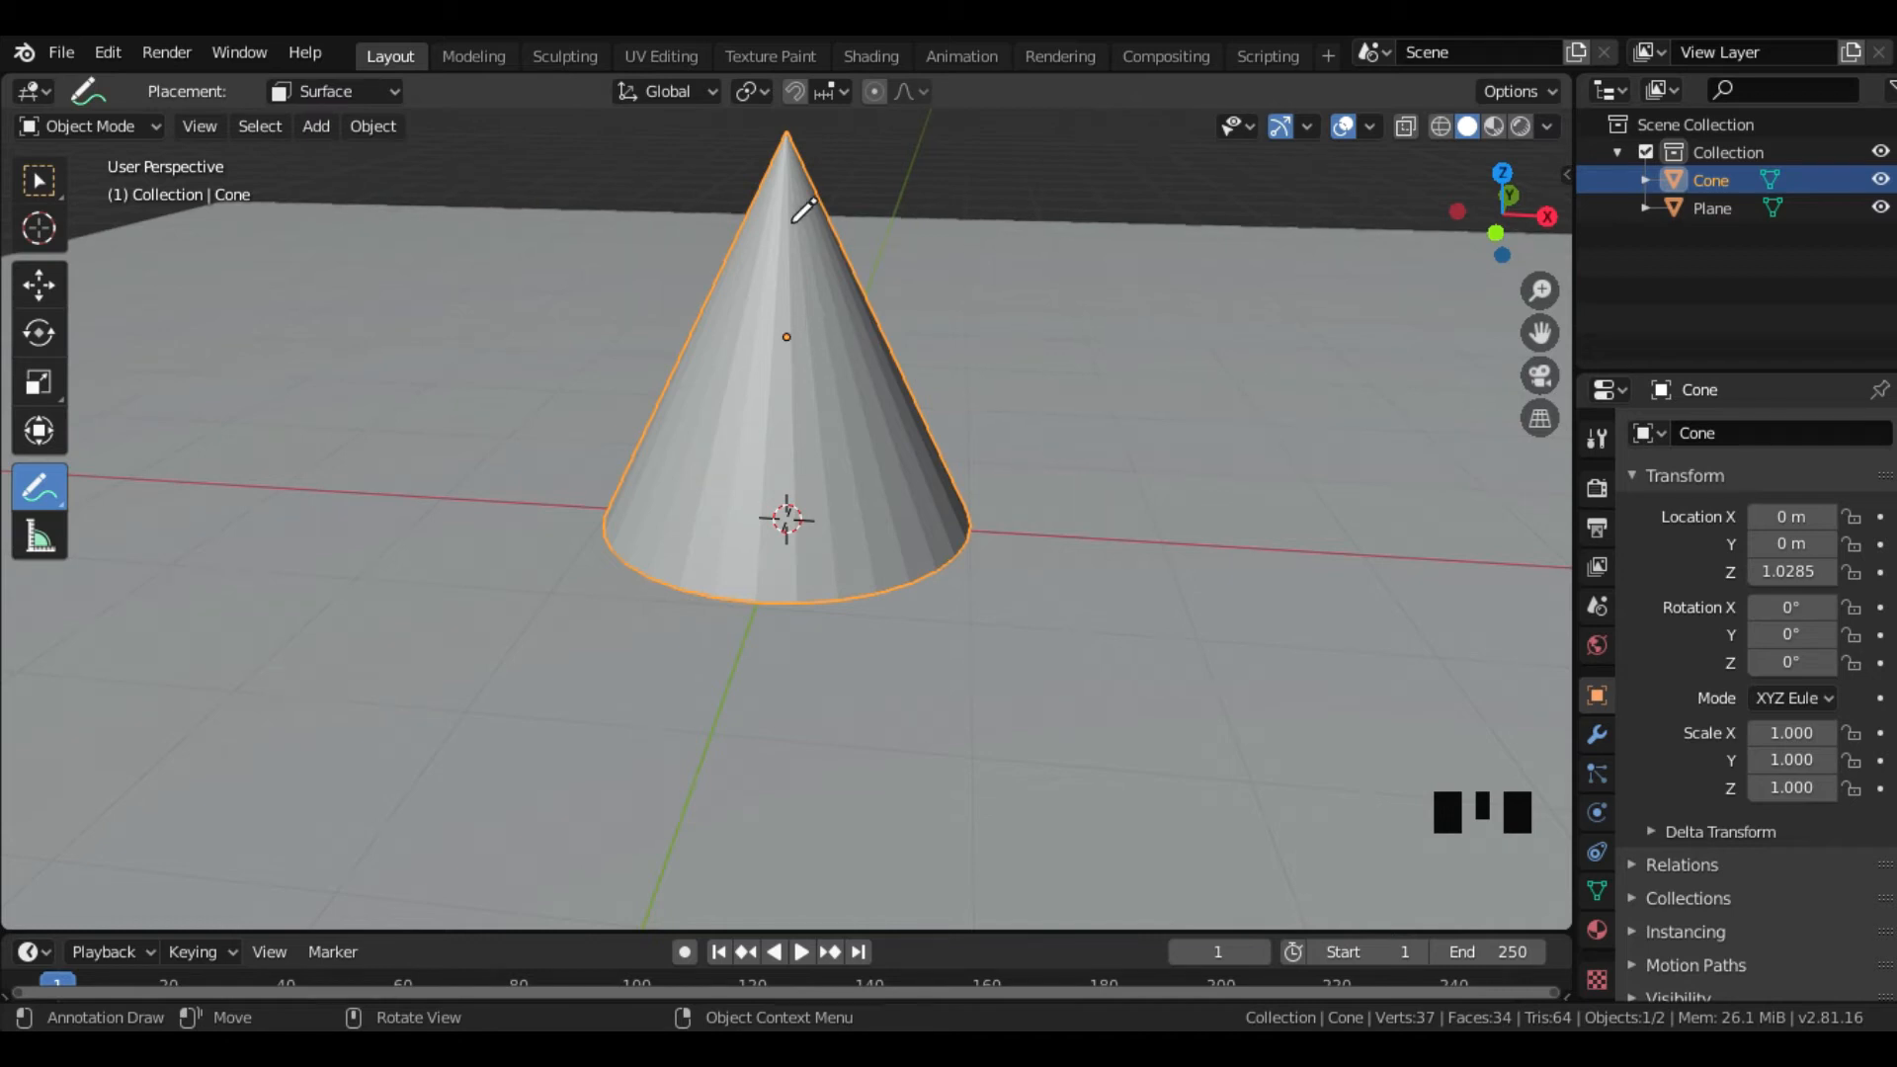
{"action": "mouse_move", "coordinate": [878, 365]}
{"action": "middle_mouse_down"}
{"action": "mouse_move", "coordinate": [940, 358]}
{"action": "mouse_move", "coordinate": [846, 375]}
{"action": "mouse_move", "coordinate": [923, 319]}
{"action": "mouse_move", "coordinate": [982, 364]}
{"action": "mouse_move", "coordinate": [885, 373]}
{"action": "middle_mouse_up"}
{"action": "mouse_move", "coordinate": [864, 374]}
{"action": "left_mouse_down"}
{"action": "mouse_move", "coordinate": [827, 400]}
{"action": "mouse_move", "coordinate": [805, 389]}
{"action": "mouse_move", "coordinate": [777, 262]}
{"action": "left_mouse_up"}
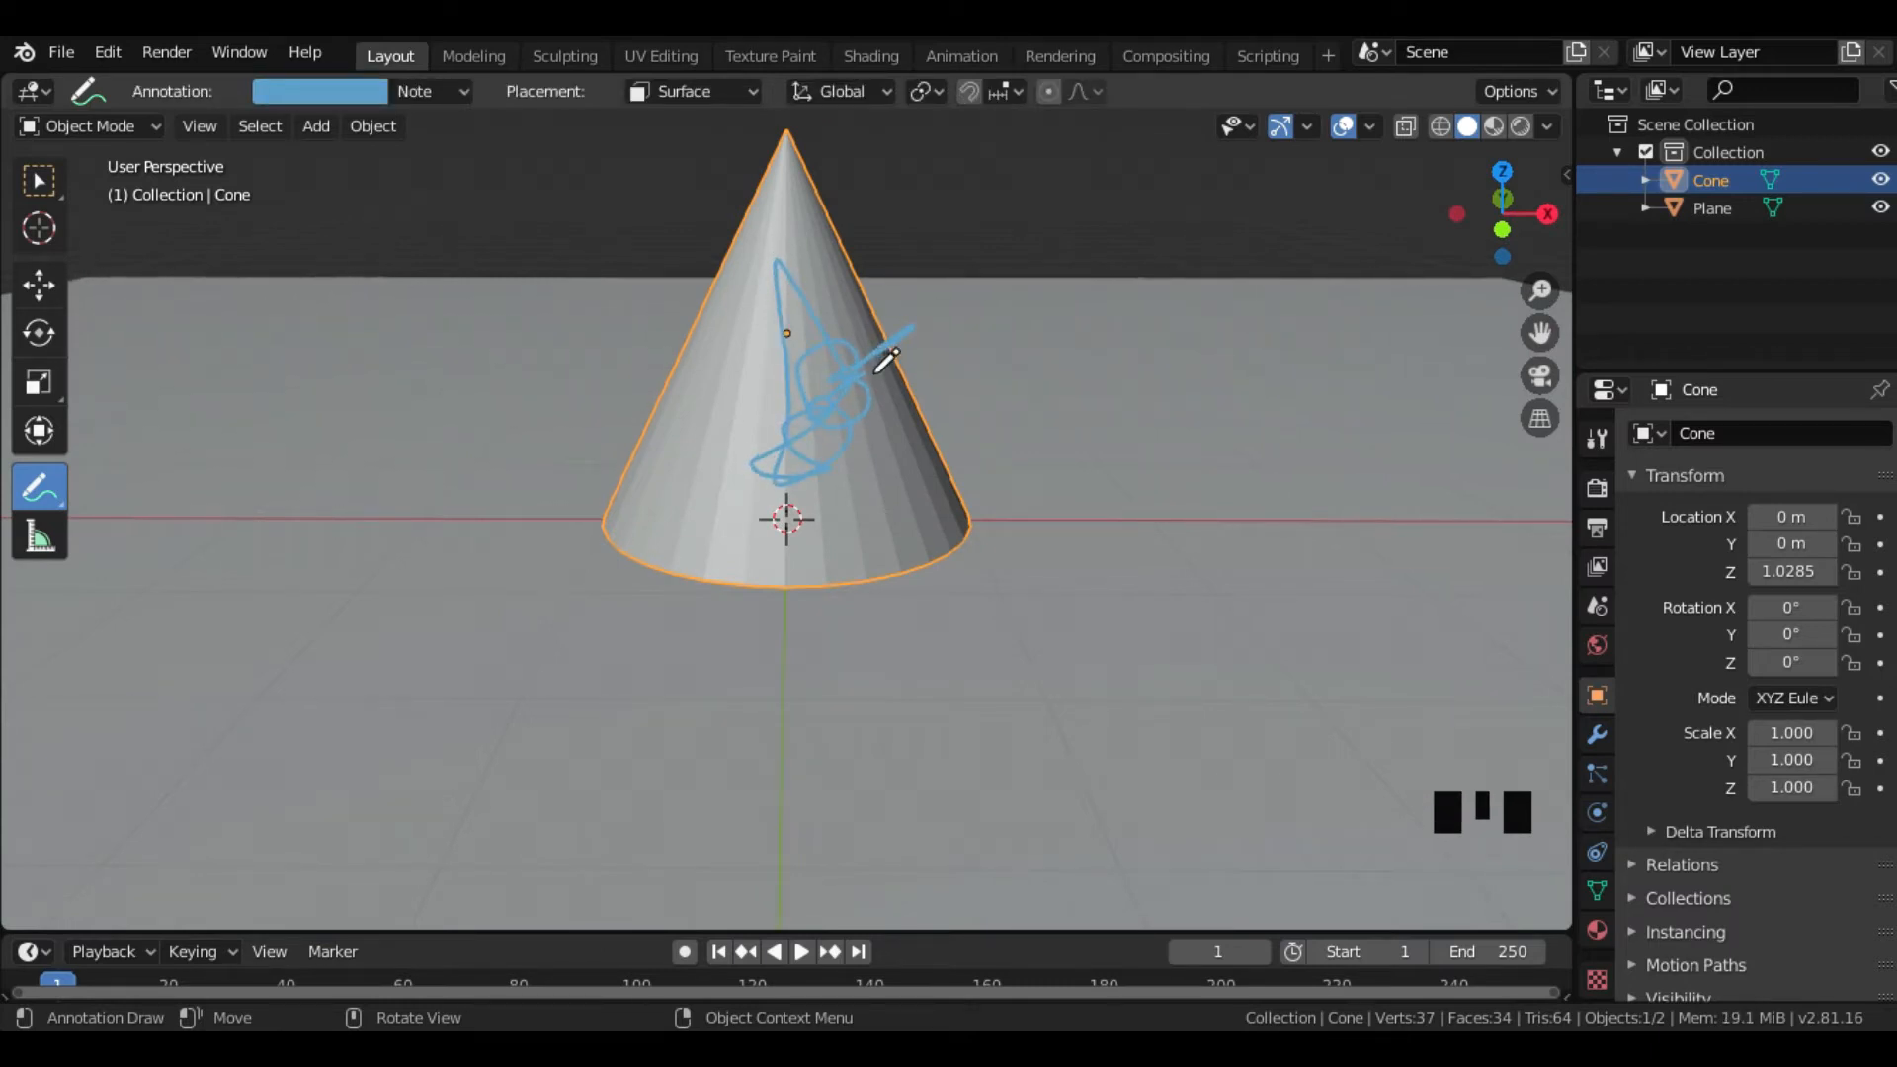
{"action": "middle_click_drag", "start_coordinate": [886, 361], "coordinate": [720, 411]}
{"action": "left_click_drag", "start_coordinate": [720, 411], "coordinate": [754, 420]}
{"action": "left_click_drag", "start_coordinate": [895, 432], "coordinate": [934, 444]}
{"action": "mouse_move", "coordinate": [934, 444]}
{"action": "middle_mouse_down"}
{"action": "mouse_move", "coordinate": [839, 441]}
{"action": "mouse_move", "coordinate": [1029, 390]}
{"action": "mouse_move", "coordinate": [1008, 405]}
{"action": "middle_mouse_up"}
{"action": "key", "text": "ctrl+z"}
{"action": "key", "text": "ctrl+z"}
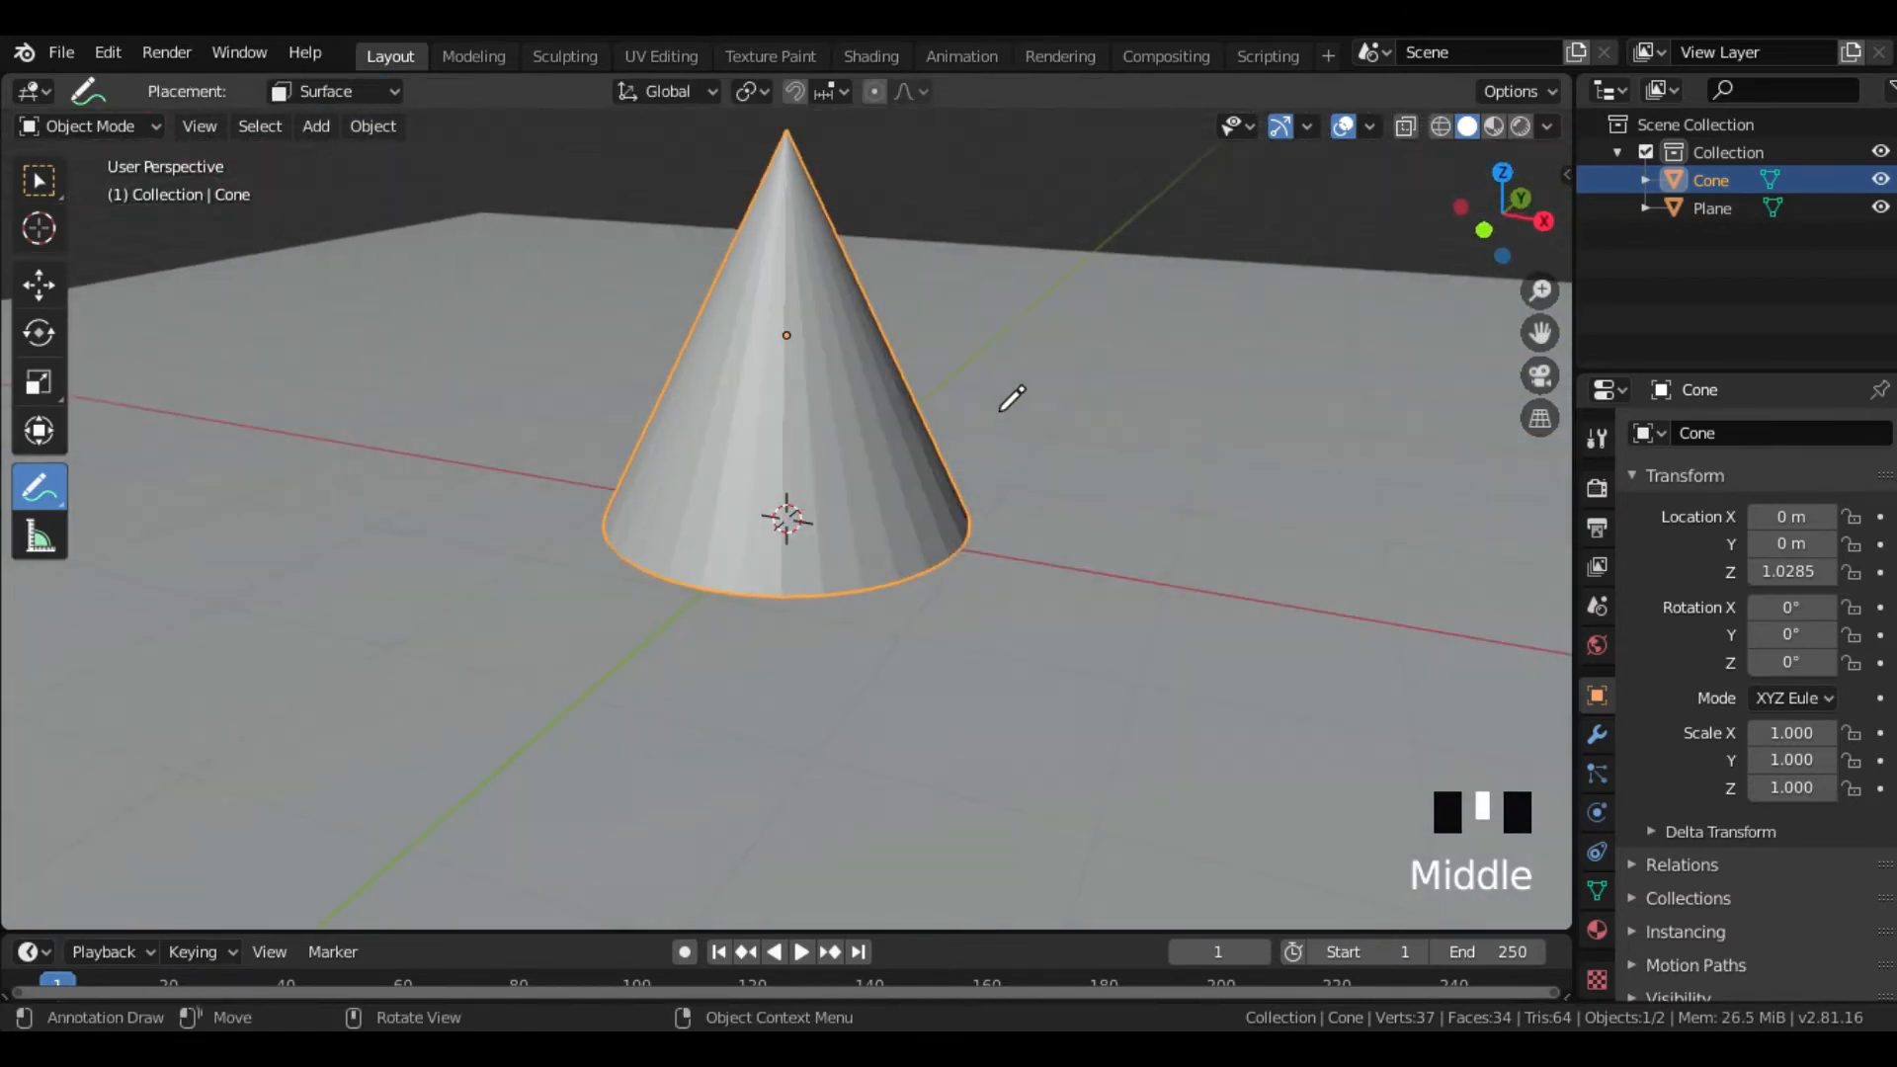
- Scribble freehand annotation strokes on one side of the cone, from near the tip to the base
{"action": "left_click", "coordinate": [825, 350]}
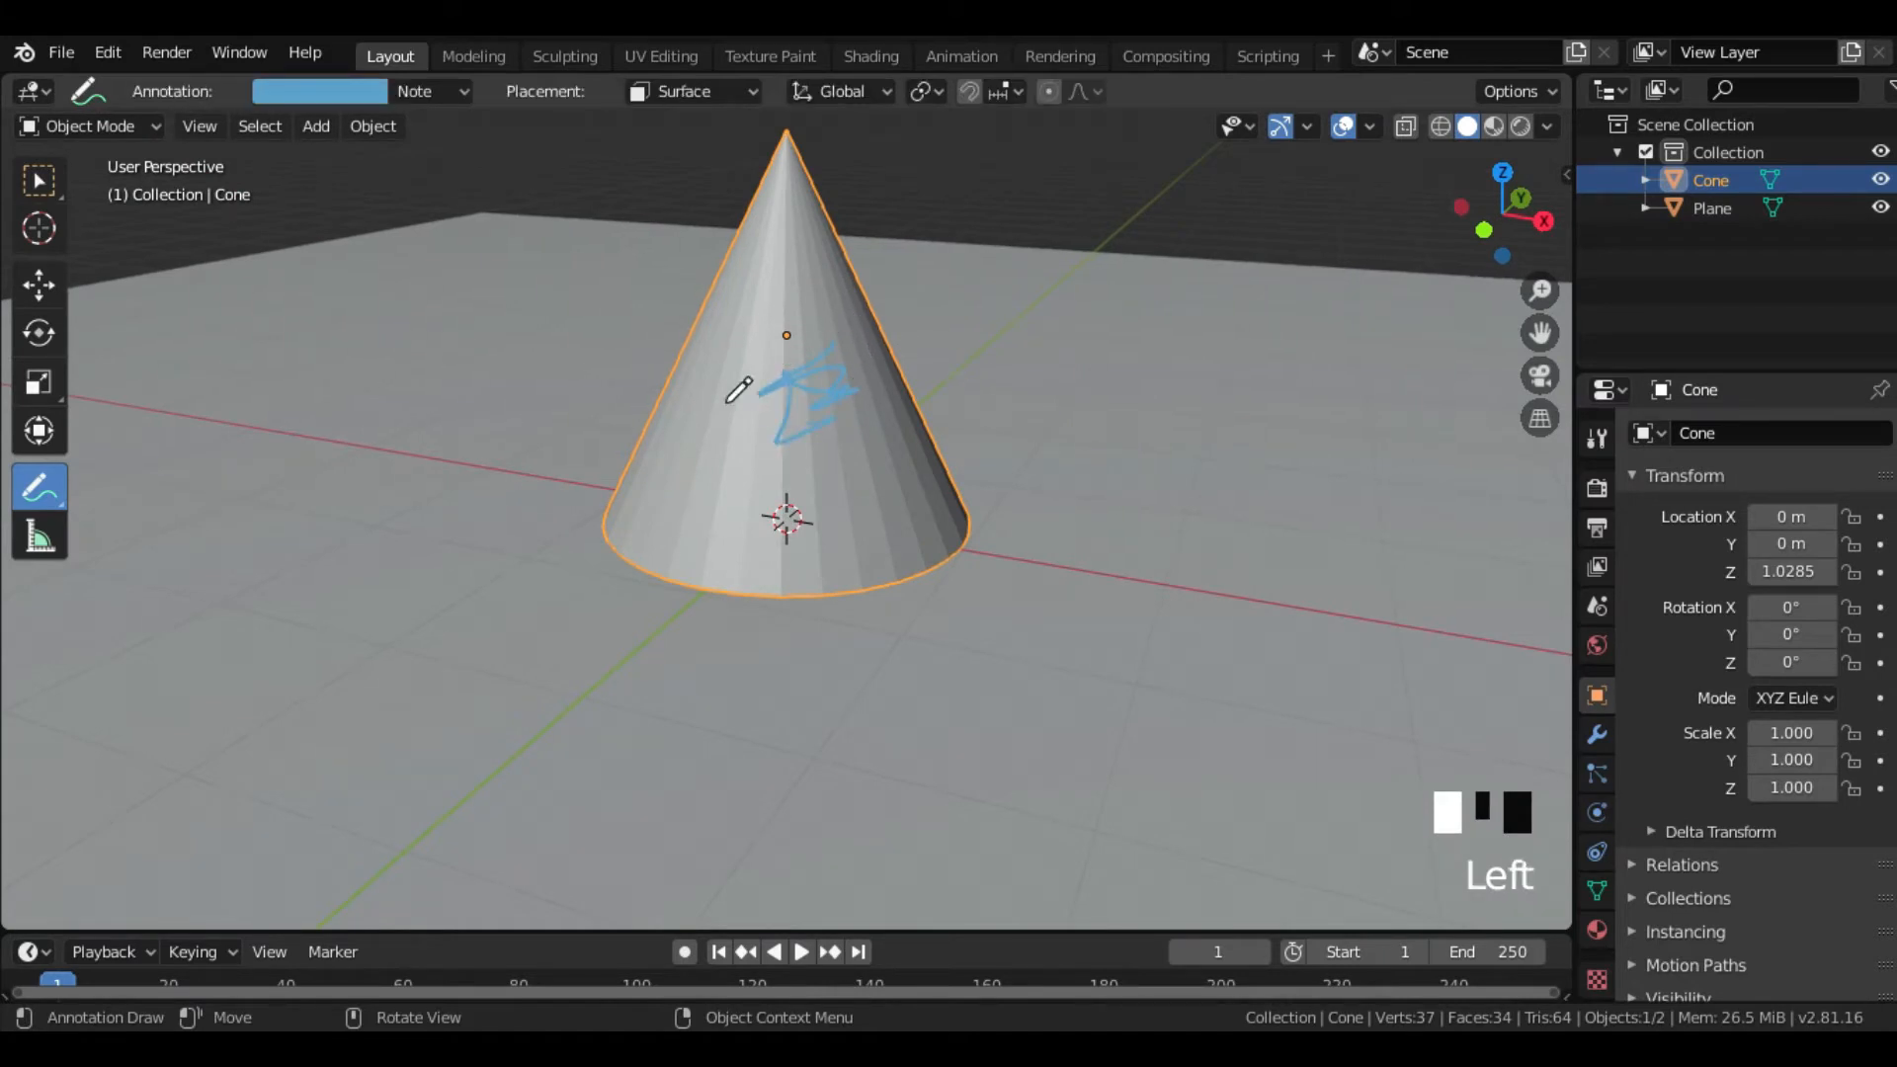
{"action": "middle_click_drag", "start_coordinate": [775, 436], "coordinate": [696, 427]}
{"action": "left_click_drag", "start_coordinate": [795, 372], "coordinate": [792, 241]}
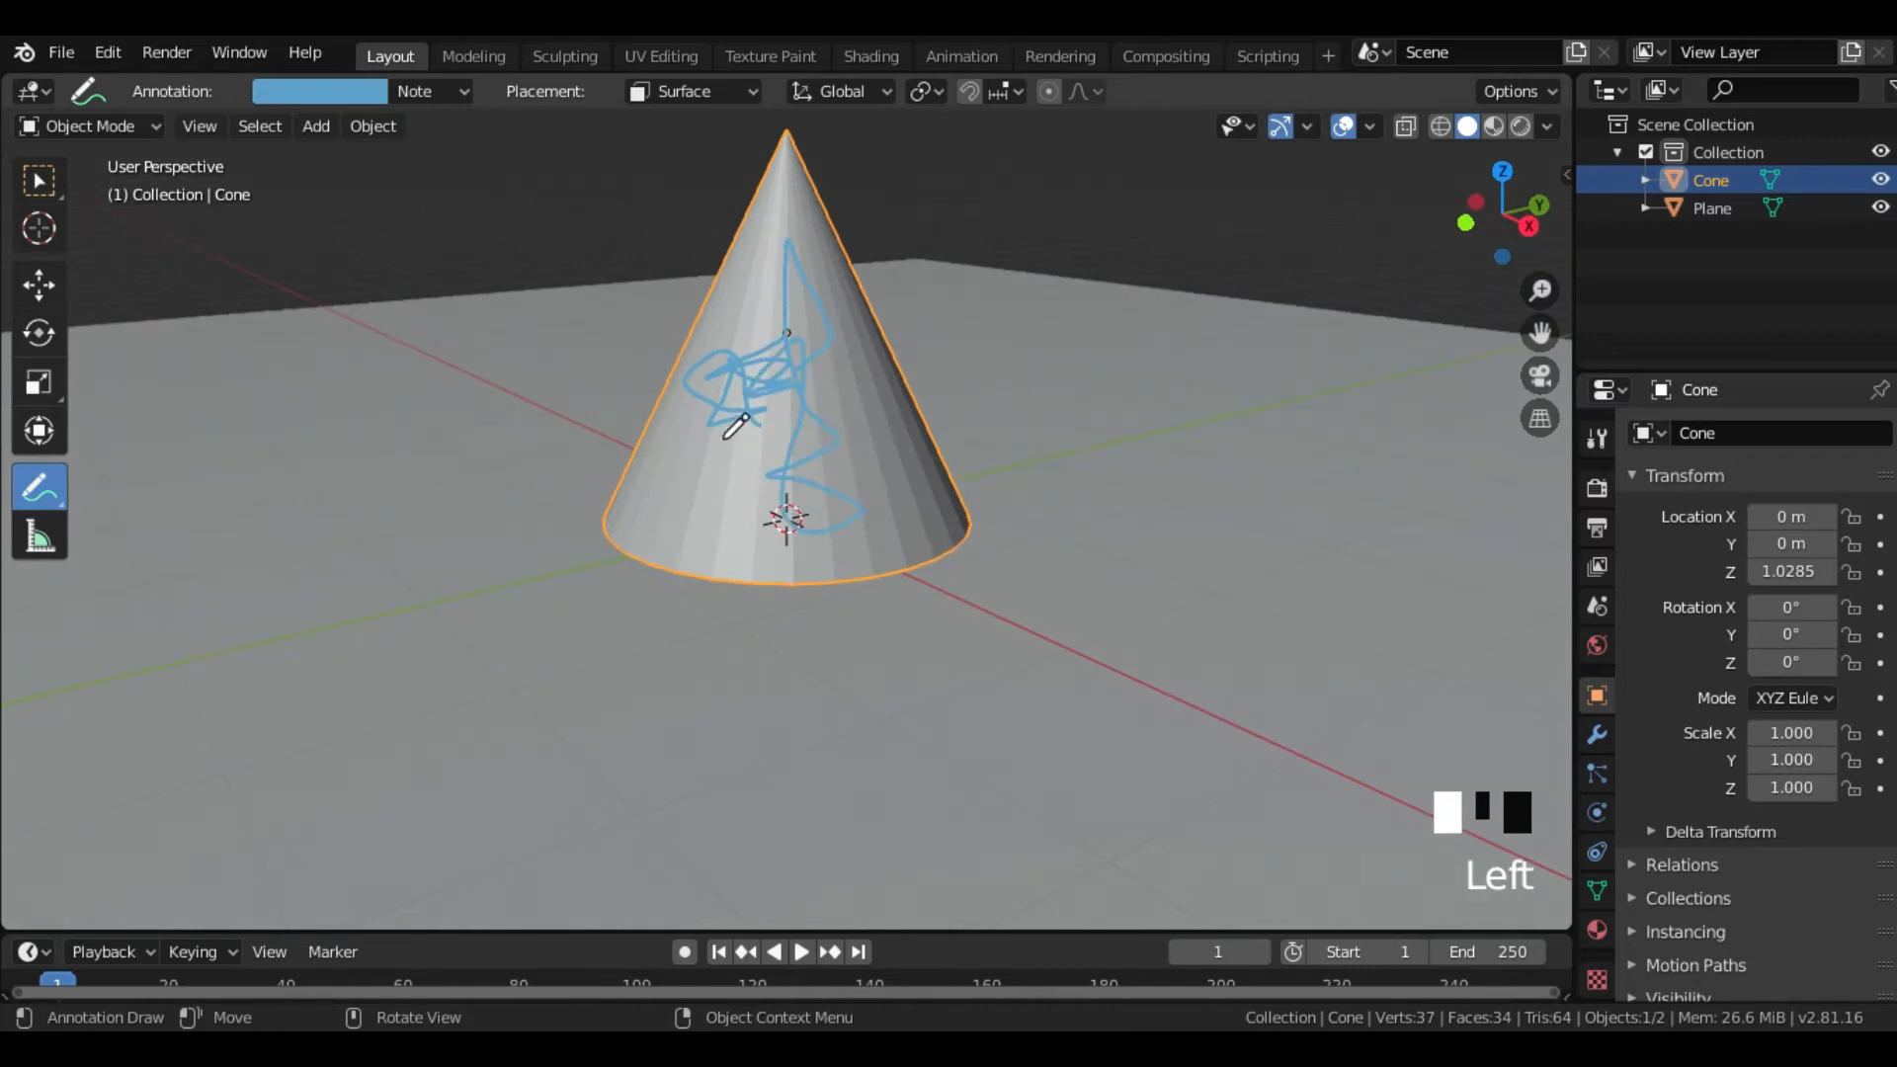
{"action": "middle_click_drag", "start_coordinate": [833, 476], "coordinate": [691, 465]}
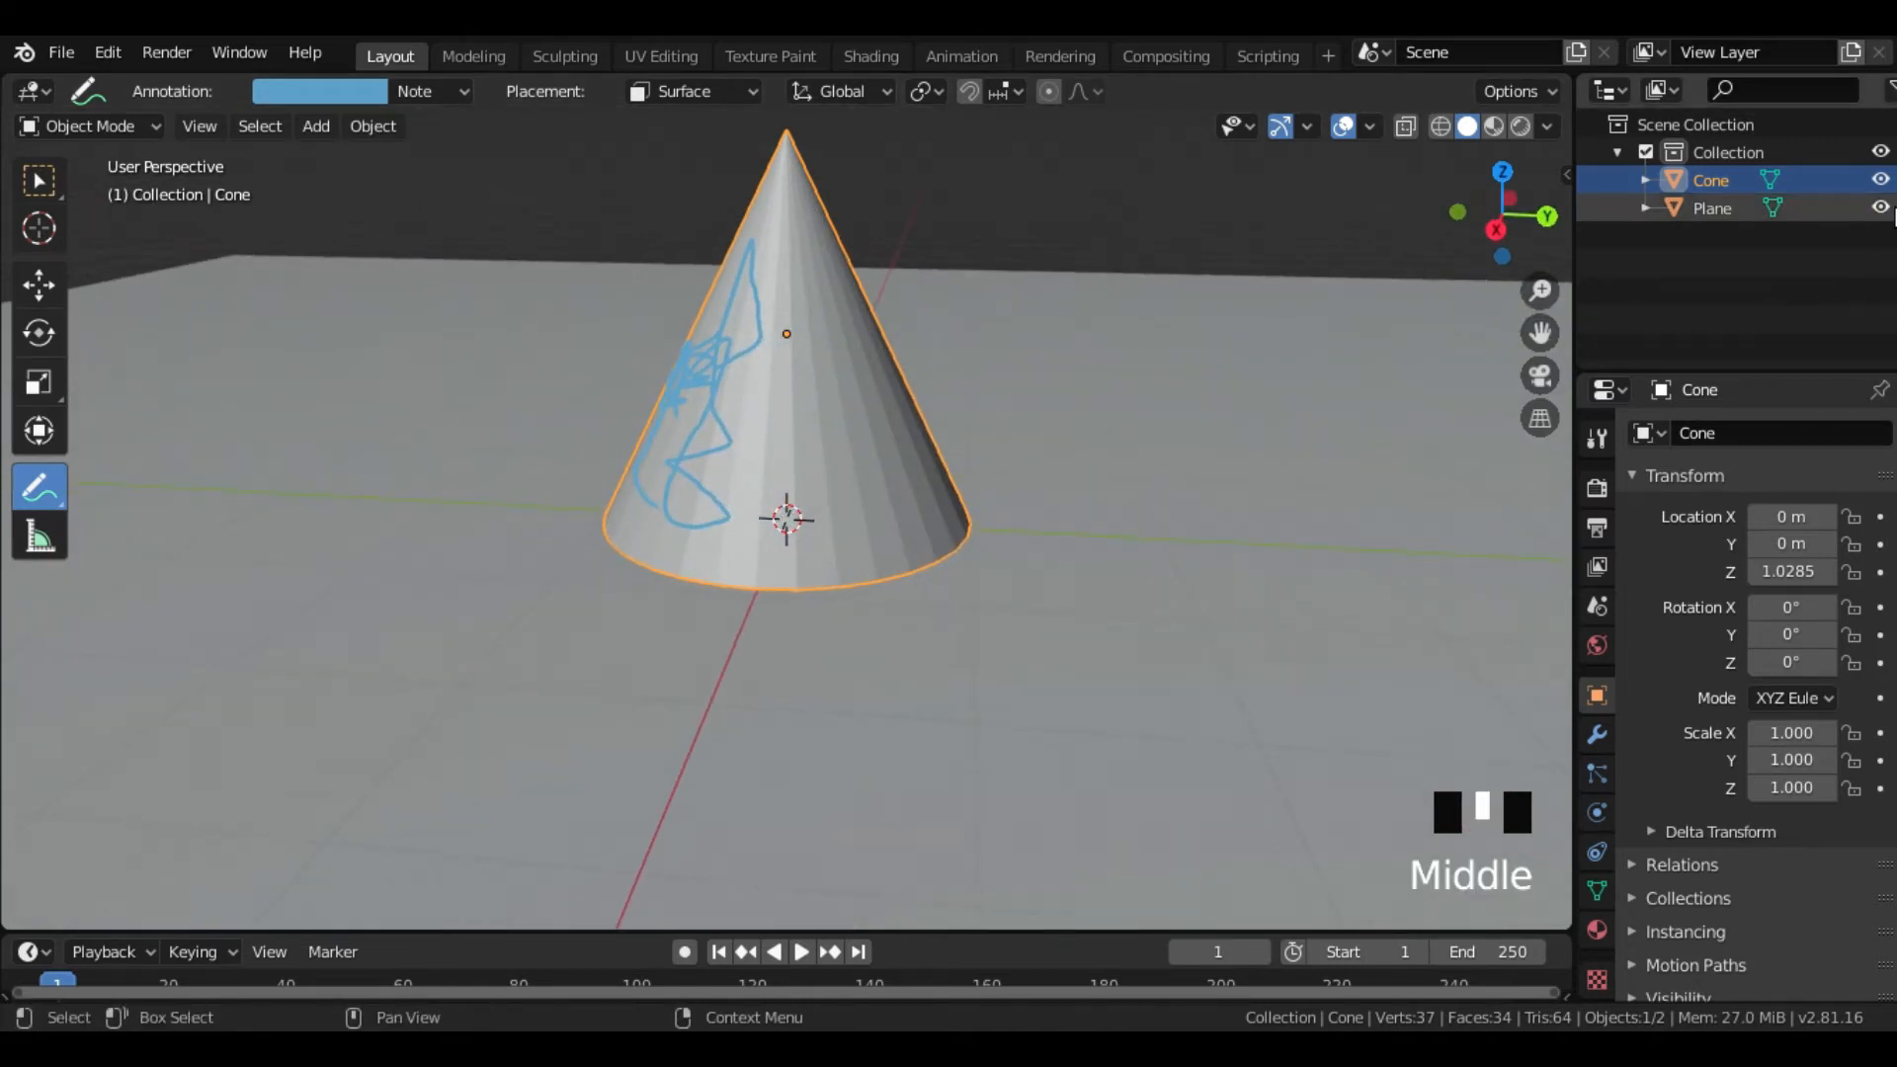
- Hide the plane and scribble annotation strokes all around the cone's surface, finishing with the Select Box tool active
{"action": "left_click", "coordinate": [1883, 208]}
{"action": "left_click", "coordinate": [774, 256]}
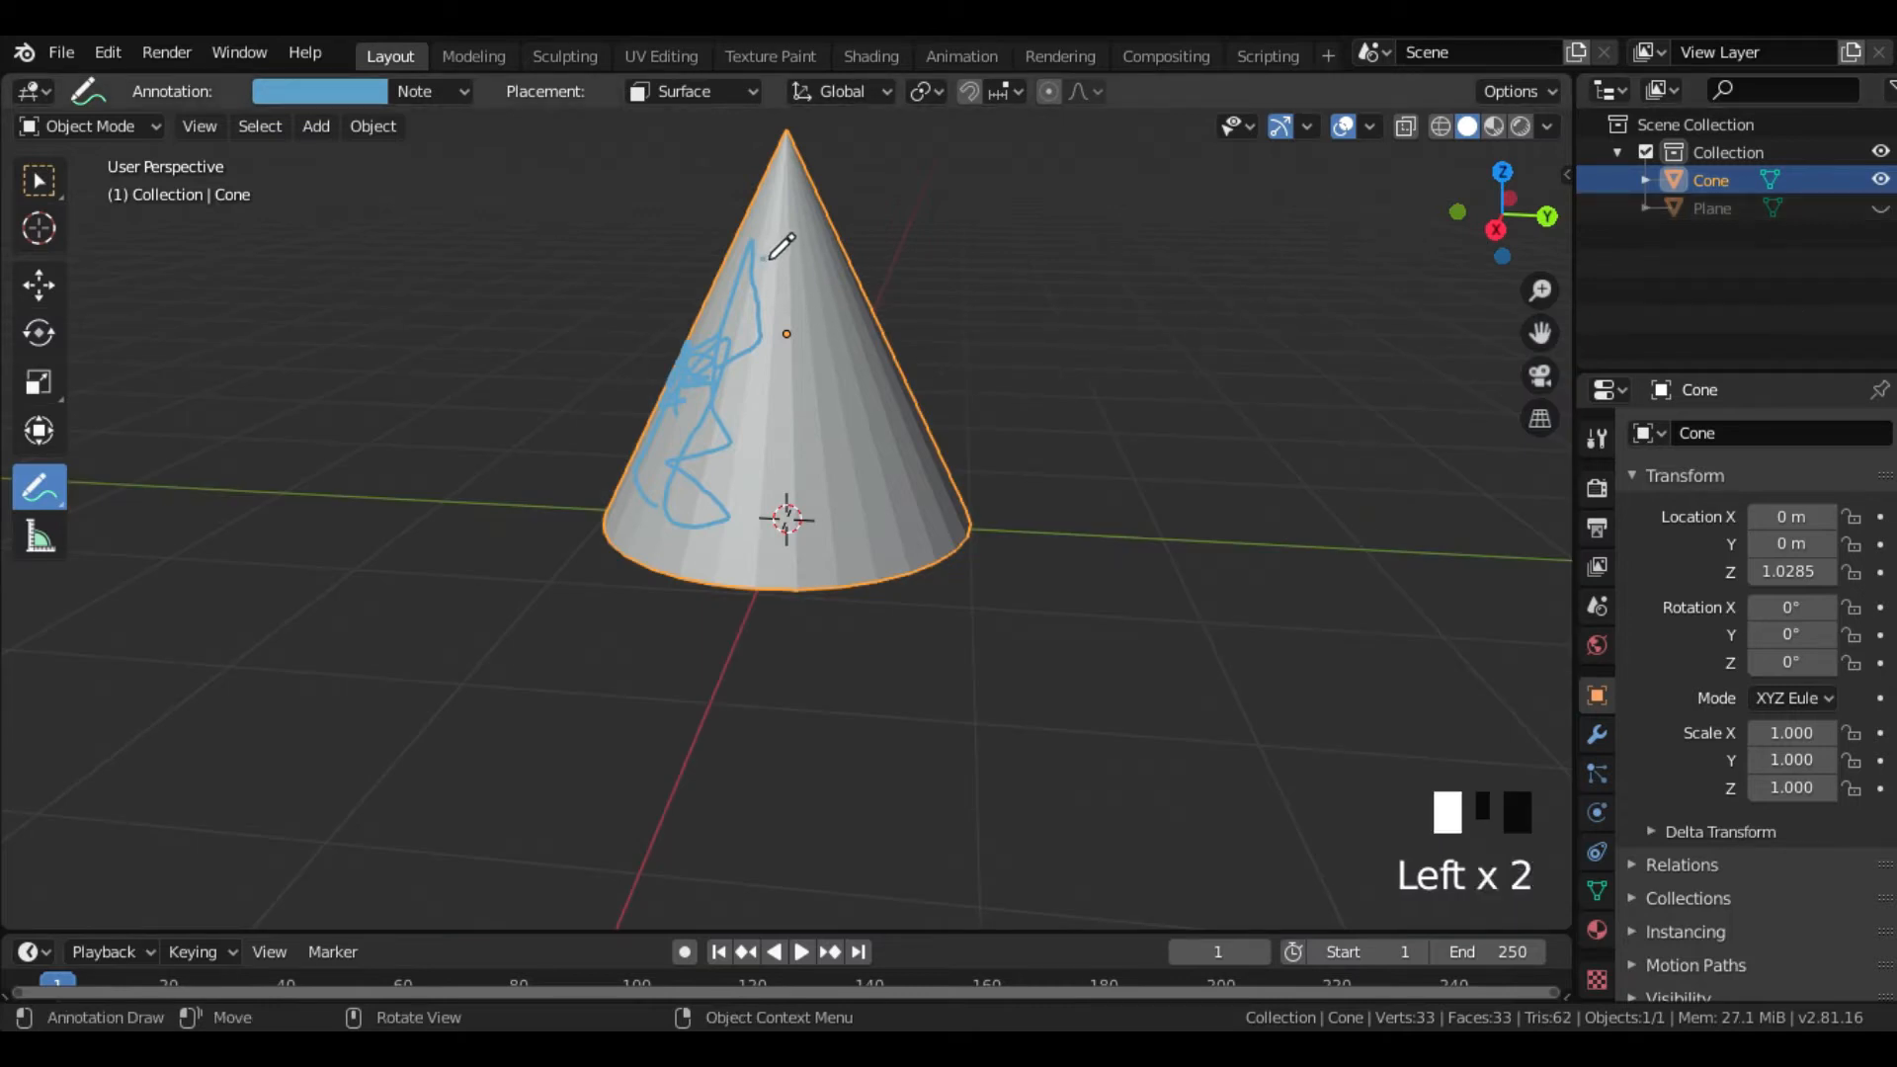
{"action": "mouse_move", "coordinate": [772, 477]}
{"action": "left_mouse_down"}
{"action": "mouse_move", "coordinate": [791, 287]}
{"action": "mouse_move", "coordinate": [881, 465]}
{"action": "mouse_move", "coordinate": [826, 528]}
{"action": "left_mouse_up"}
{"action": "middle_click_drag", "start_coordinate": [826, 528], "coordinate": [677, 551]}
{"action": "mouse_move", "coordinate": [772, 281]}
{"action": "left_mouse_down"}
{"action": "mouse_move", "coordinate": [684, 410]}
{"action": "mouse_move", "coordinate": [831, 473]}
{"action": "left_mouse_up"}
{"action": "middle_click_drag", "start_coordinate": [831, 472], "coordinate": [719, 499]}
{"action": "left_click_drag", "start_coordinate": [794, 229], "coordinate": [820, 239]}
{"action": "mouse_move", "coordinate": [748, 508]}
{"action": "middle_mouse_down"}
{"action": "mouse_move", "coordinate": [643, 537]}
{"action": "mouse_move", "coordinate": [756, 260]}
{"action": "middle_mouse_up"}
{"action": "left_click_drag", "start_coordinate": [756, 260], "coordinate": [756, 259]}
{"action": "left_click_drag", "start_coordinate": [702, 601], "coordinate": [698, 604]}
{"action": "mouse_move", "coordinate": [830, 420]}
{"action": "left_mouse_down"}
{"action": "mouse_move", "coordinate": [899, 609]}
{"action": "mouse_move", "coordinate": [895, 591]}
{"action": "left_mouse_up"}
{"action": "middle_click_drag", "start_coordinate": [895, 591], "coordinate": [679, 413]}
{"action": "mouse_move", "coordinate": [788, 176]}
{"action": "left_mouse_down"}
{"action": "mouse_move", "coordinate": [859, 520]}
{"action": "mouse_move", "coordinate": [788, 512]}
{"action": "left_mouse_up"}
{"action": "middle_click_drag", "start_coordinate": [789, 511], "coordinate": [698, 474]}
{"action": "mouse_move", "coordinate": [715, 409]}
{"action": "left_mouse_down"}
{"action": "mouse_move", "coordinate": [791, 546]}
{"action": "mouse_move", "coordinate": [827, 502]}
{"action": "left_mouse_up"}
{"action": "middle_click_drag", "start_coordinate": [826, 502], "coordinate": [739, 423]}
{"action": "mouse_move", "coordinate": [705, 380]}
{"action": "left_mouse_down"}
{"action": "mouse_move", "coordinate": [741, 450]}
{"action": "mouse_move", "coordinate": [812, 415]}
{"action": "left_mouse_up"}
{"action": "left_click_drag", "start_coordinate": [906, 481], "coordinate": [856, 511]}
{"action": "left_click_drag", "start_coordinate": [664, 543], "coordinate": [806, 543]}
{"action": "middle_click_drag", "start_coordinate": [820, 542], "coordinate": [721, 539]}
{"action": "left_click_drag", "start_coordinate": [771, 508], "coordinate": [851, 591]}
{"action": "left_click_drag", "start_coordinate": [803, 413], "coordinate": [924, 568]}
{"action": "middle_click_drag", "start_coordinate": [904, 562], "coordinate": [791, 553]}
{"action": "left_click_drag", "start_coordinate": [811, 479], "coordinate": [955, 517]}
{"action": "left_click", "coordinate": [885, 567]}
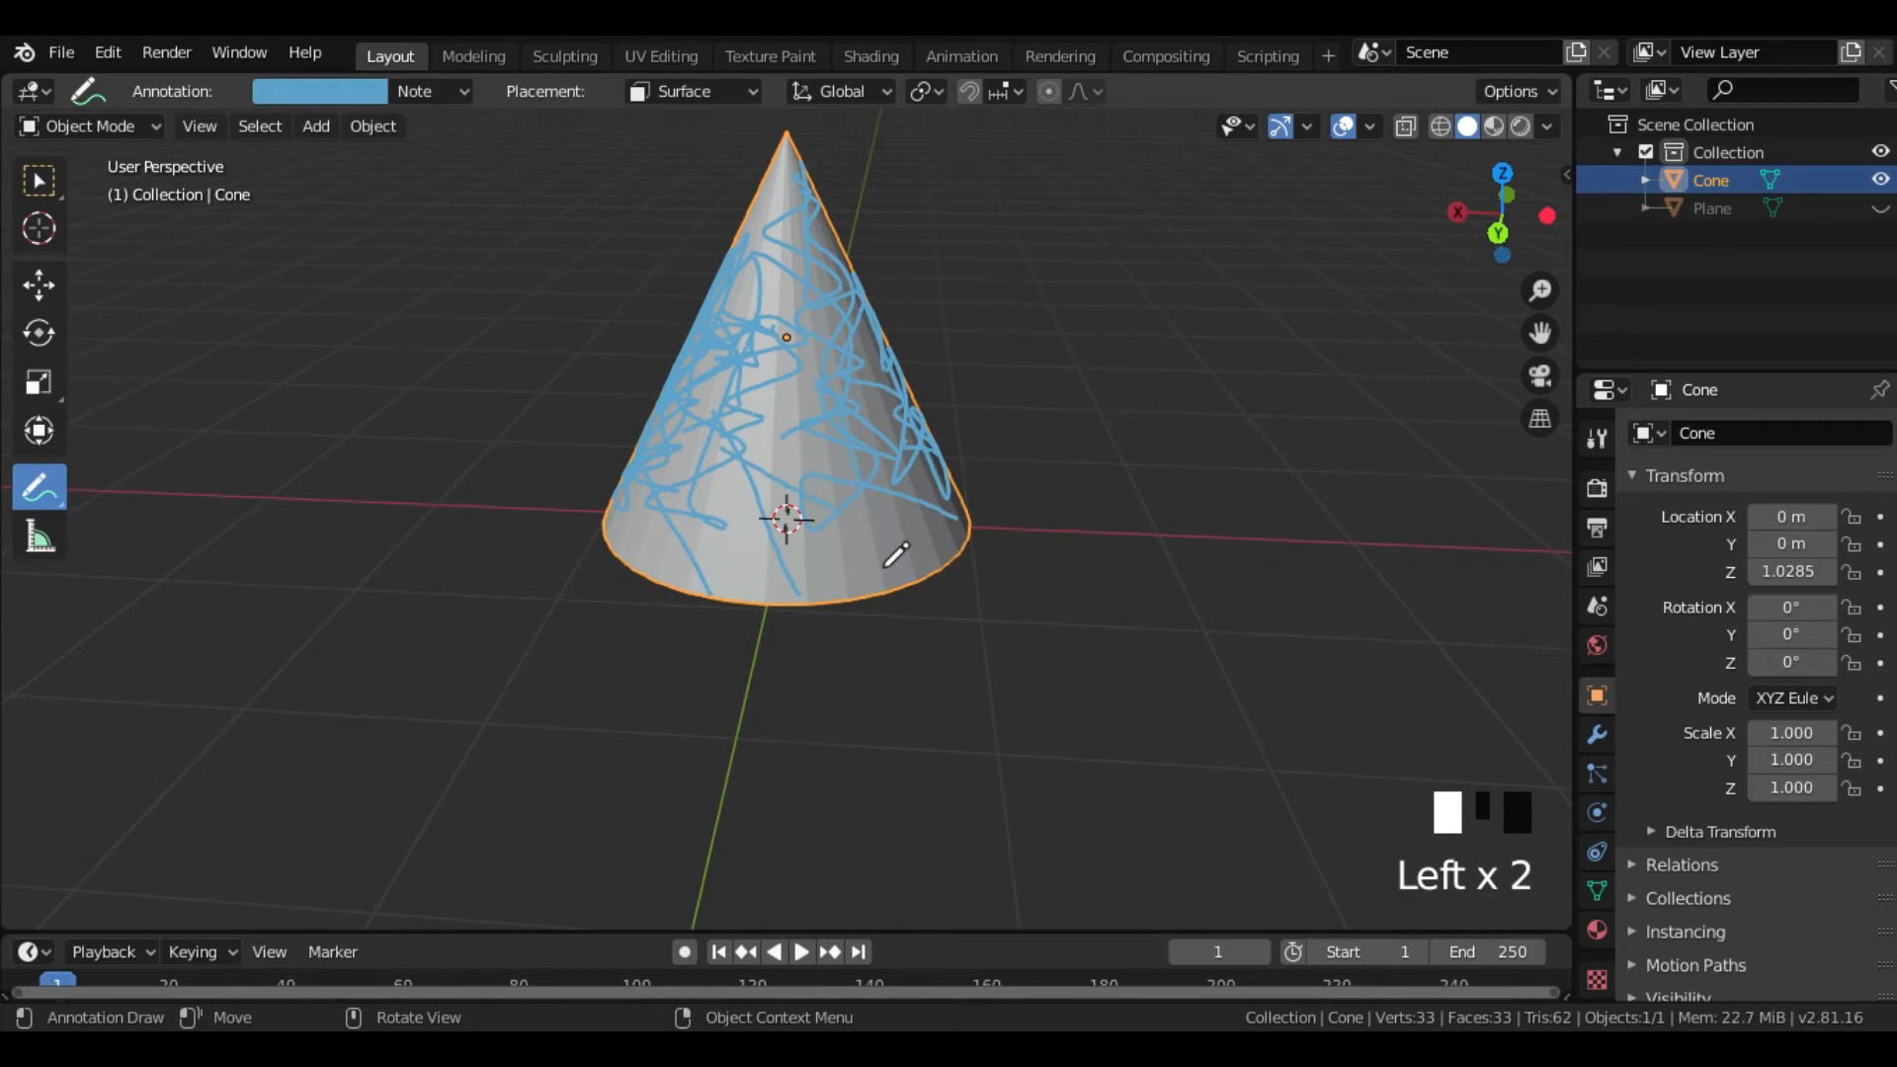
{"action": "middle_click_drag", "start_coordinate": [957, 561], "coordinate": [796, 578]}
{"action": "left_click_drag", "start_coordinate": [774, 382], "coordinate": [830, 464]}
{"action": "left_click_drag", "start_coordinate": [840, 499], "coordinate": [797, 525]}
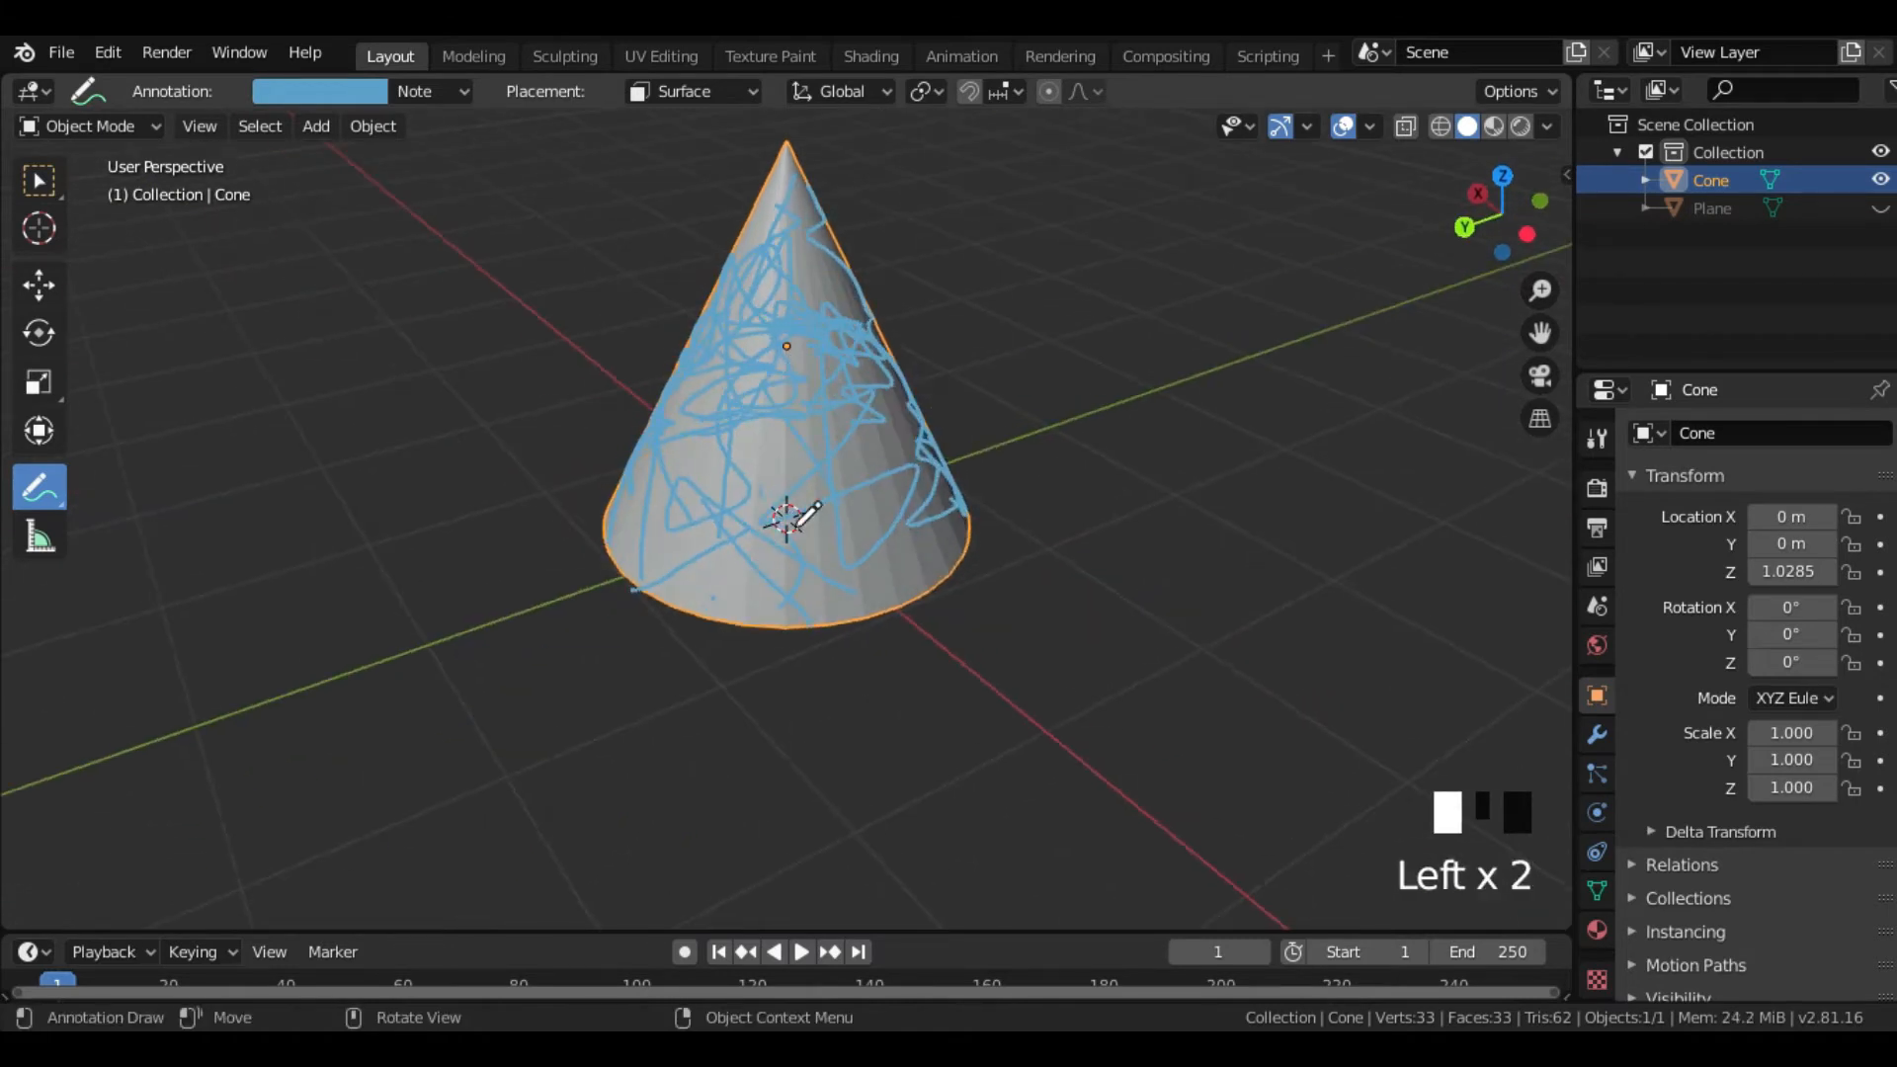
{"action": "middle_click_drag", "start_coordinate": [925, 580], "coordinate": [733, 465]}
{"action": "left_click", "coordinate": [830, 530]}
{"action": "left_click", "coordinate": [751, 522]}
{"action": "mouse_move", "coordinate": [732, 466]}
{"action": "left_mouse_down"}
{"action": "mouse_move", "coordinate": [812, 514]}
{"action": "mouse_move", "coordinate": [932, 530]}
{"action": "left_mouse_up"}
{"action": "mouse_move", "coordinate": [932, 529]}
{"action": "middle_mouse_down"}
{"action": "mouse_move", "coordinate": [784, 521]}
{"action": "mouse_move", "coordinate": [798, 475]}
{"action": "middle_mouse_up"}
{"action": "left_click_drag", "start_coordinate": [788, 487], "coordinate": [872, 580]}
{"action": "left_click_drag", "start_coordinate": [850, 460], "coordinate": [907, 530]}
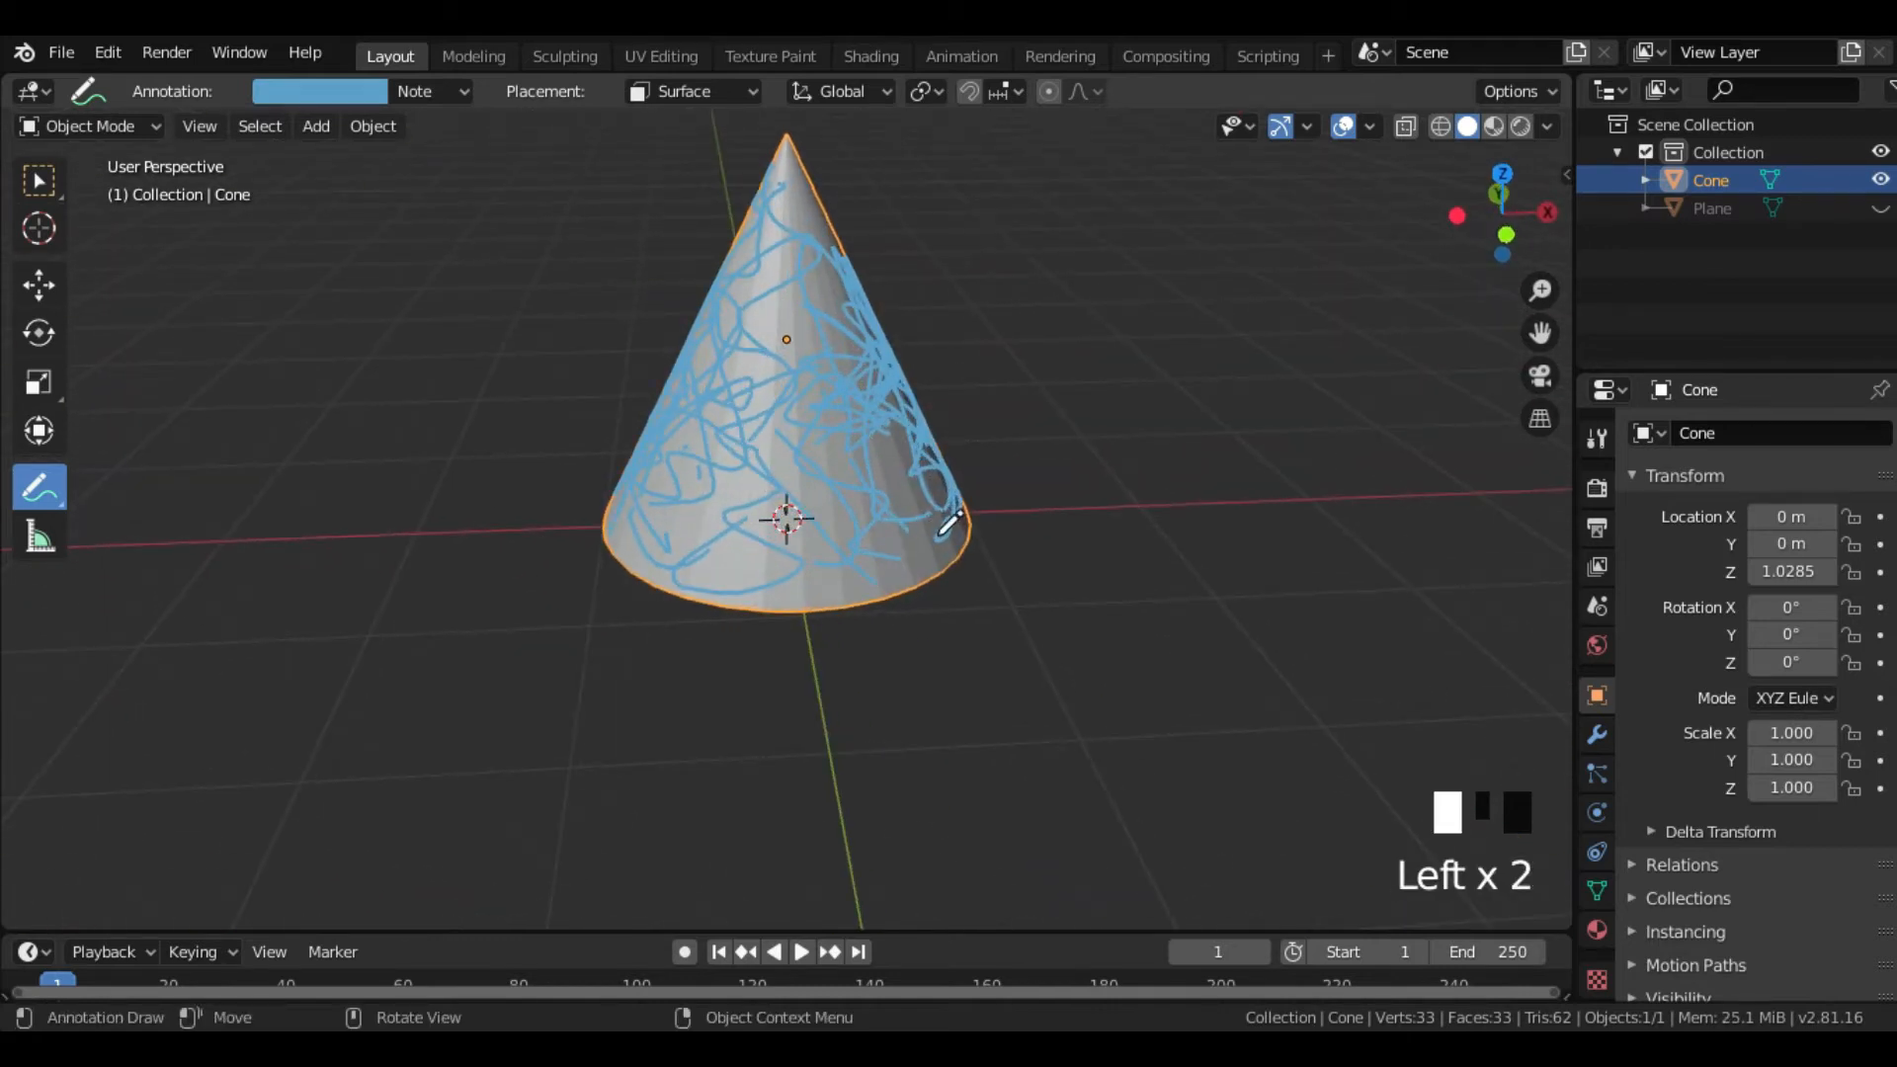
{"action": "key", "text": "backslash"}
{"action": "left_click", "coordinate": [38, 181]}
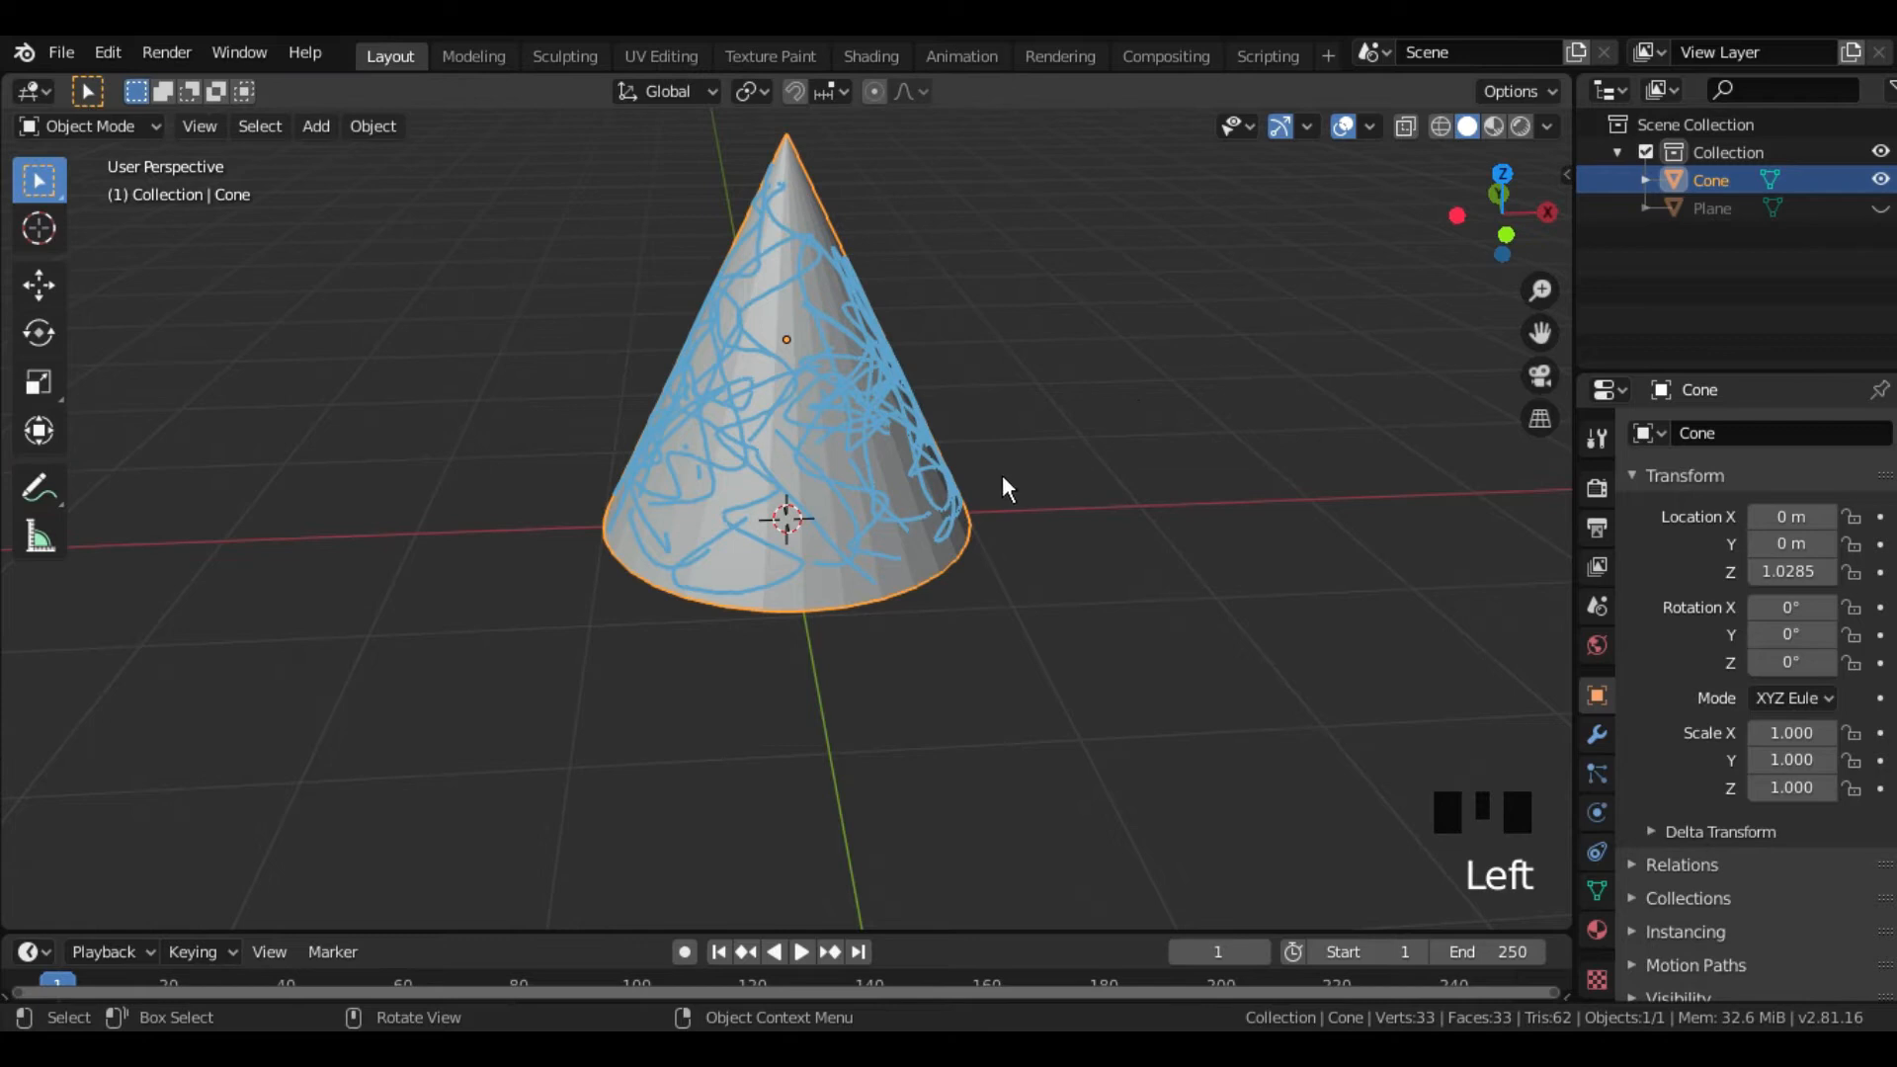
- Open the add-on preferences and search the add-ons for "cell"
{"action": "left_click", "coordinate": [108, 52]}
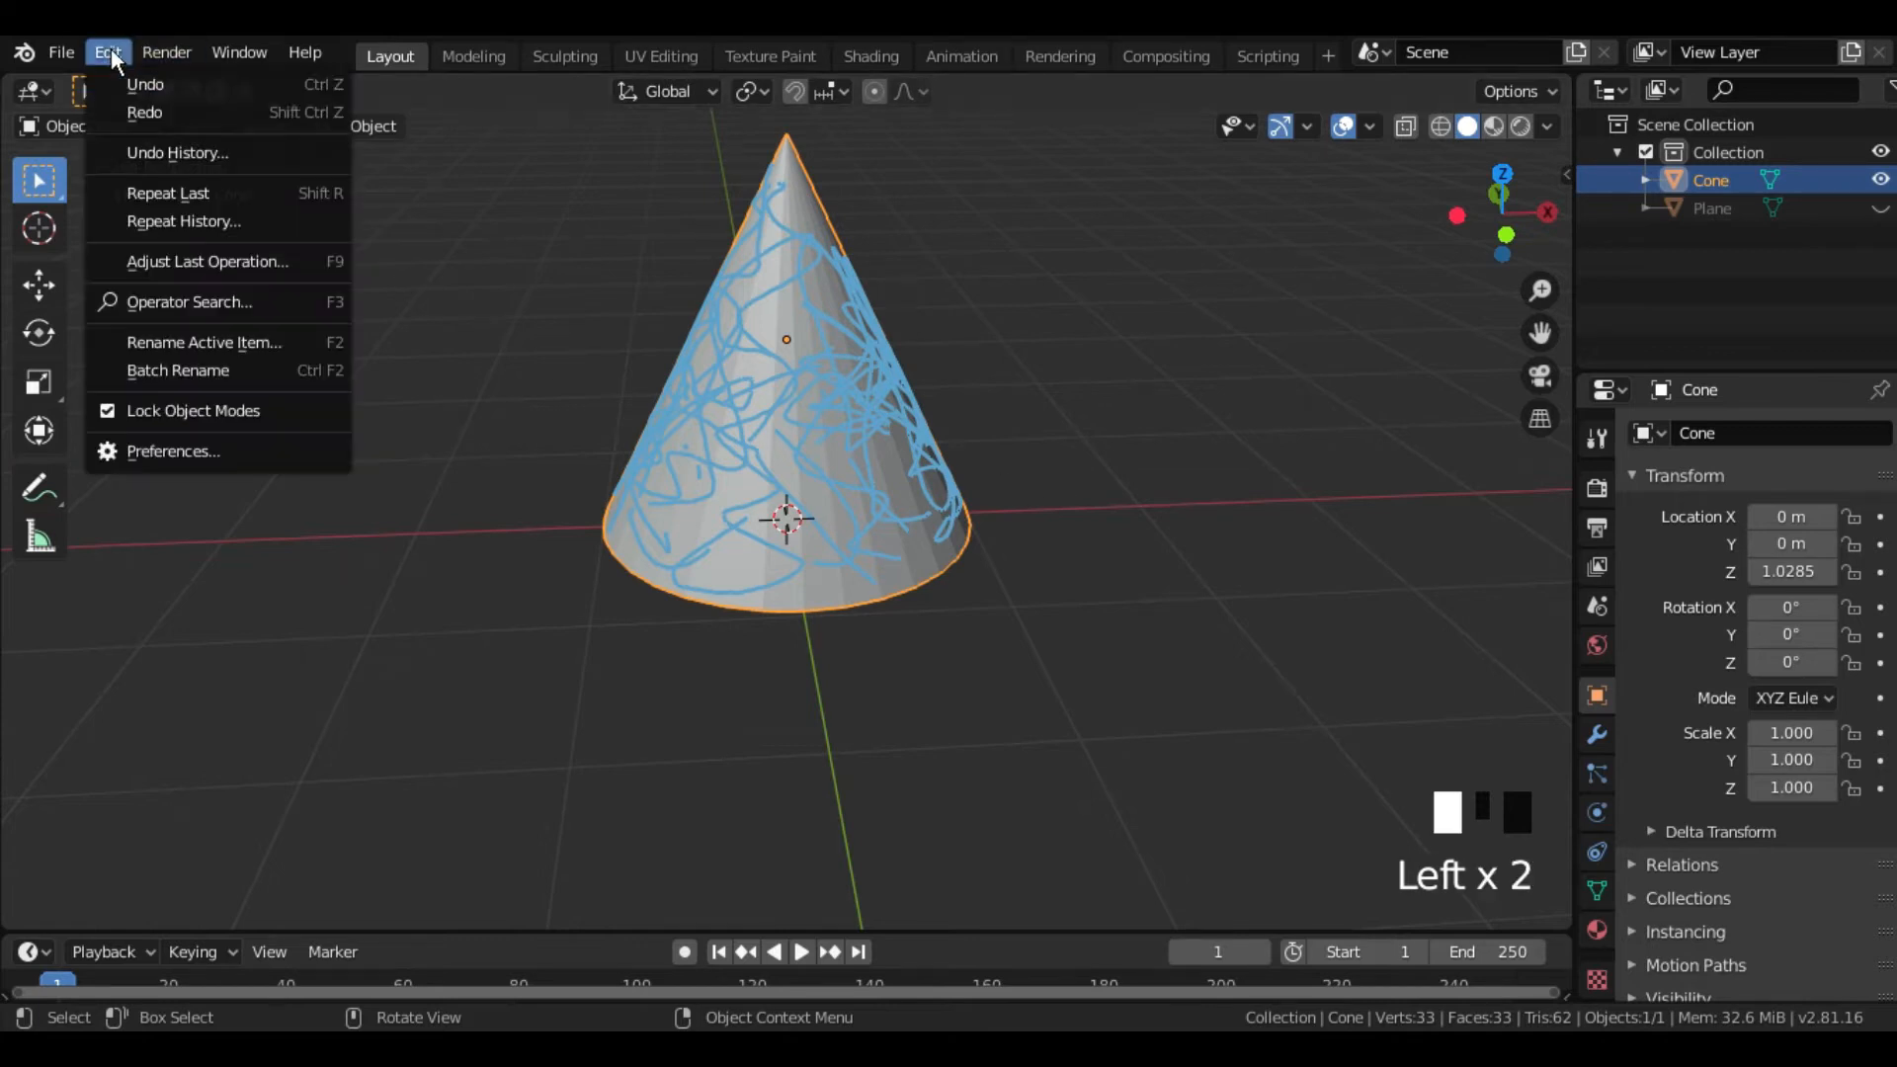
{"action": "left_click", "coordinate": [162, 452]}
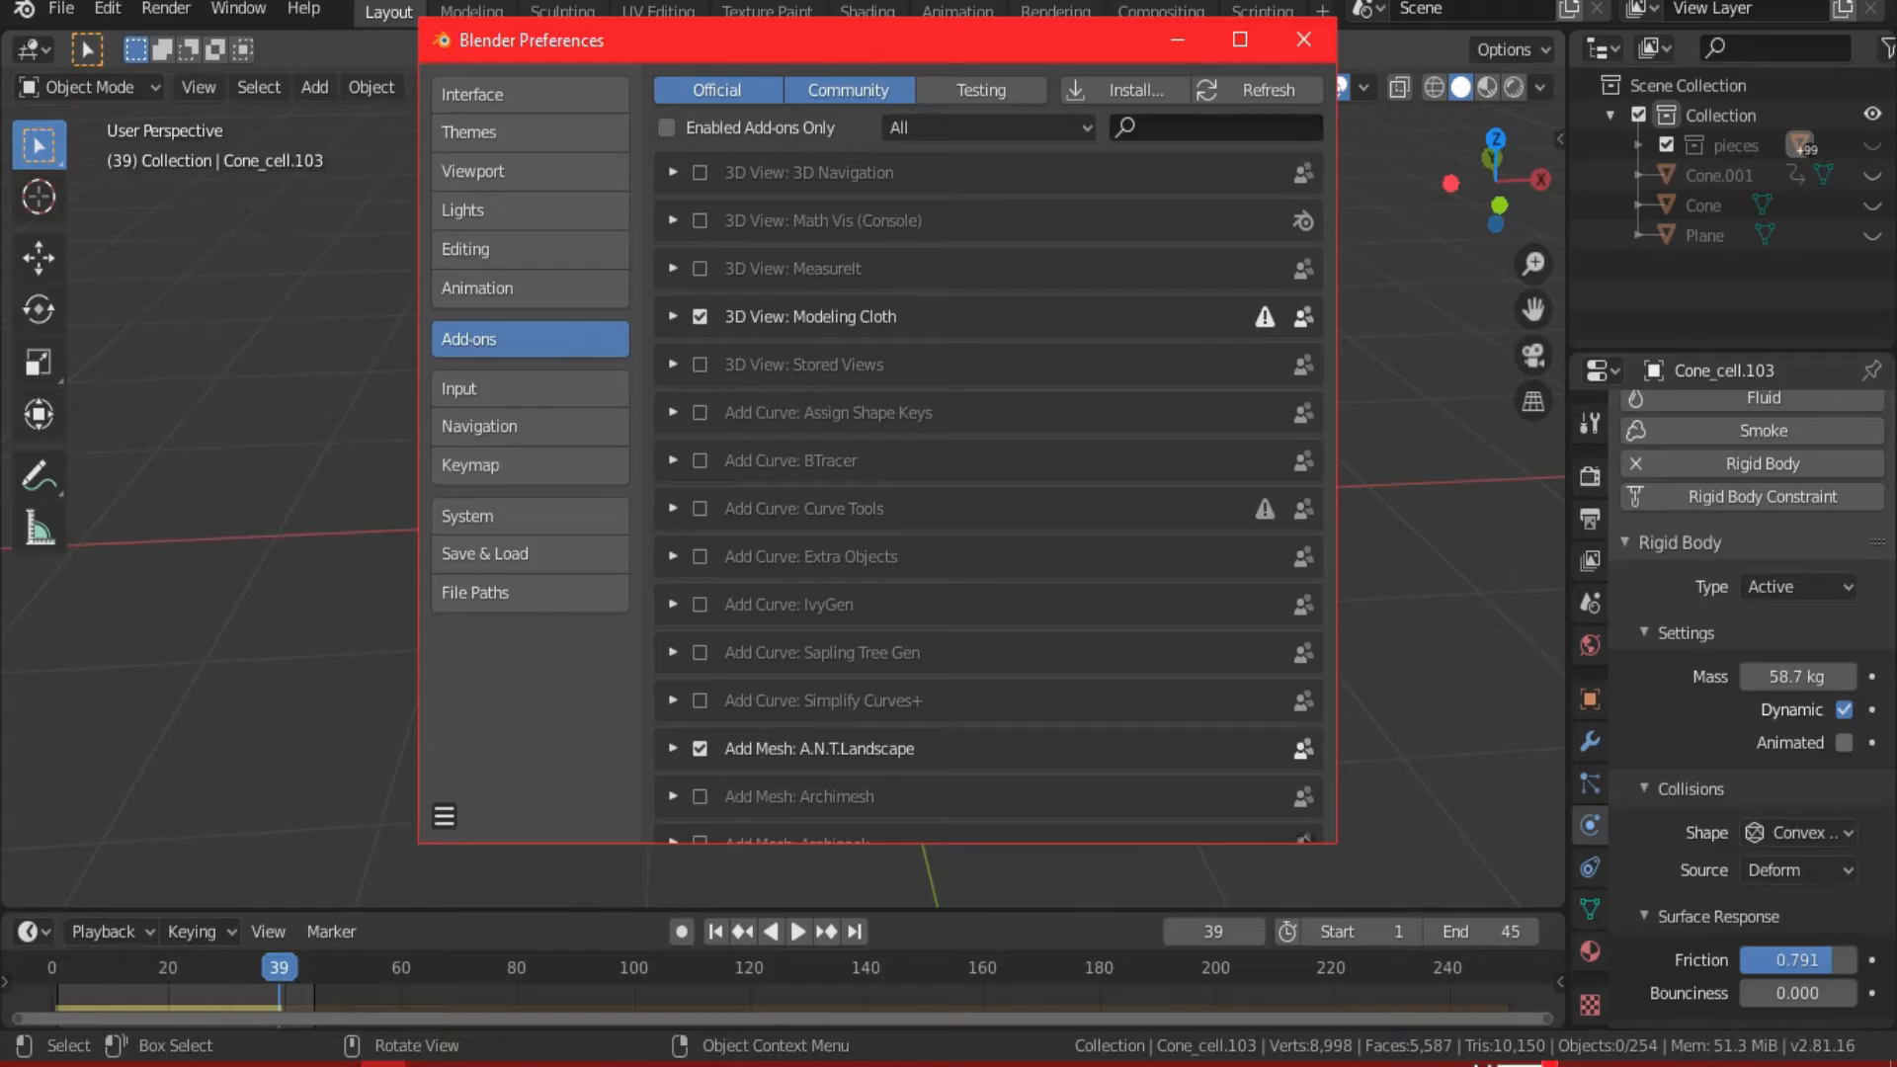
{"action": "left_click", "coordinate": [1145, 128]}
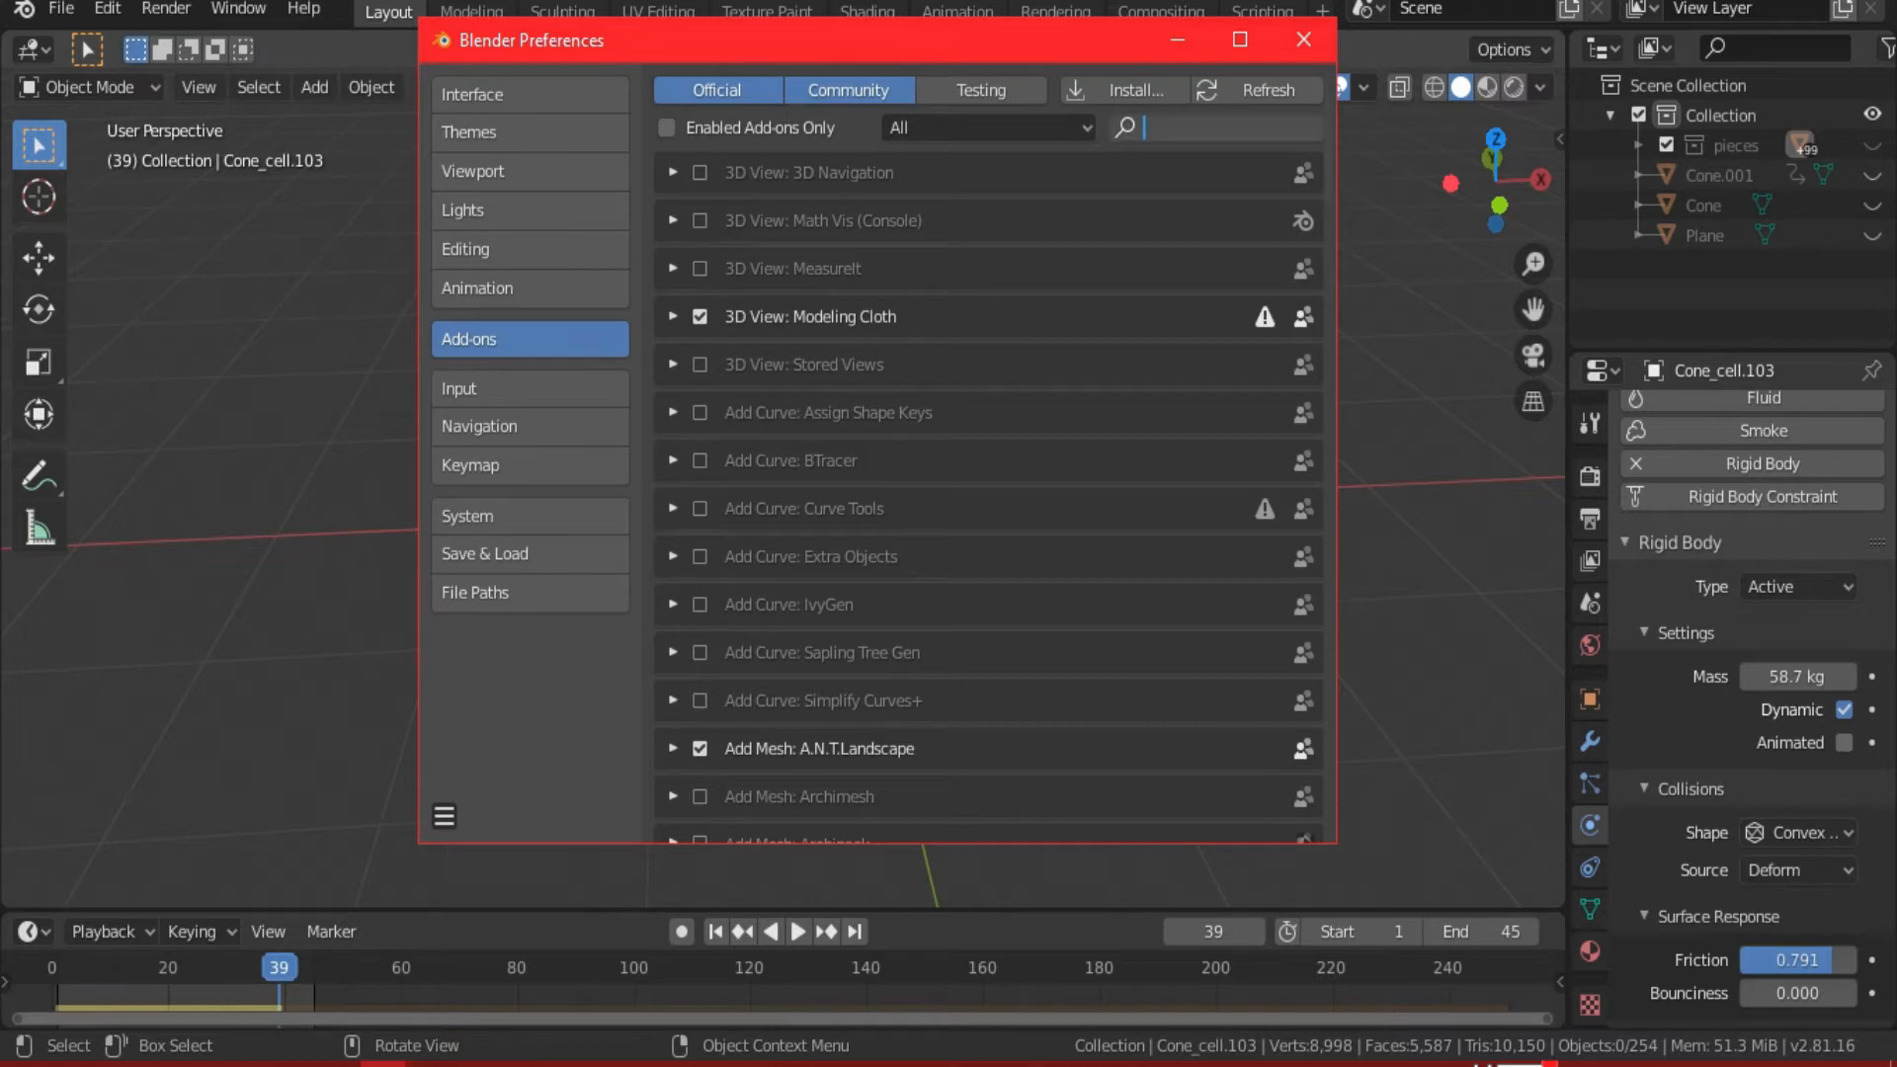
{"action": "type", "text": "cell"}
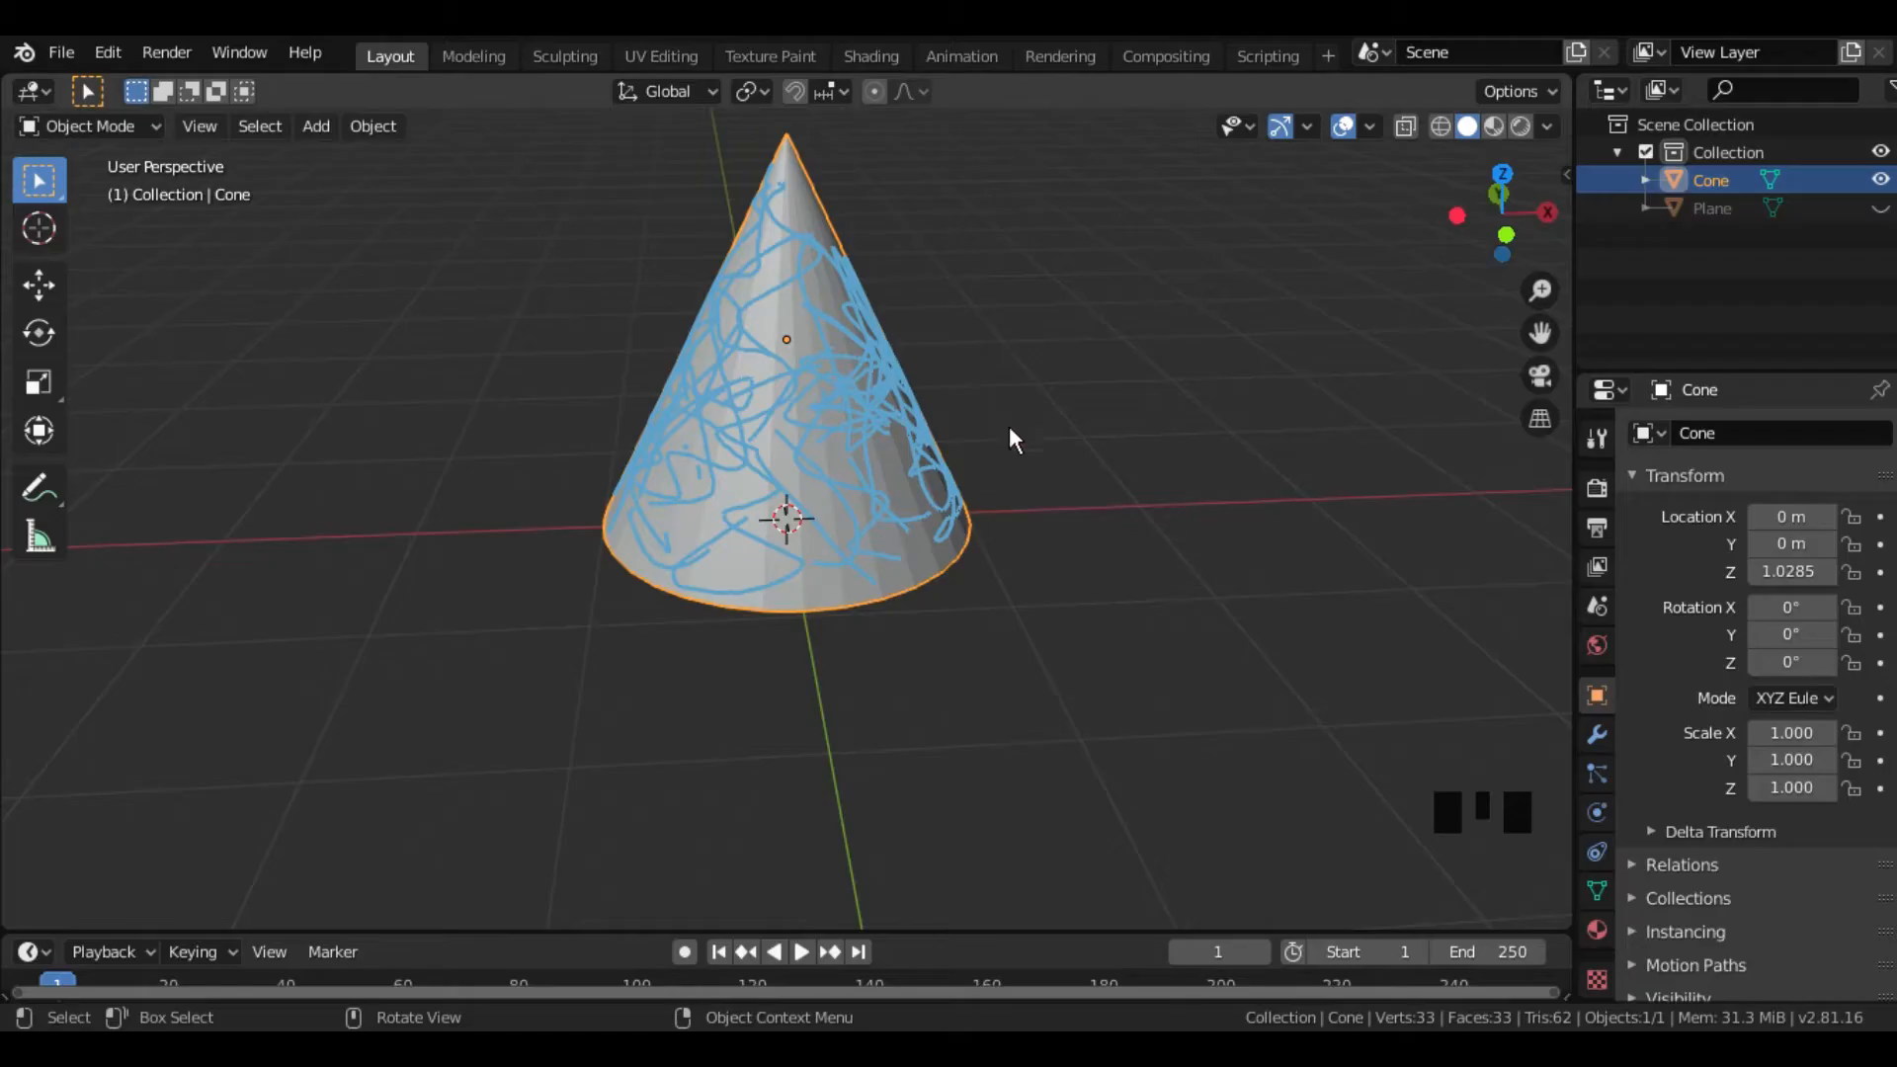
- Start Cell Fracture on the cone with Annotation Pencil as the point source and a source limit of 200
{"action": "mouse_move", "coordinate": [1008, 435]}
{"action": "middle_mouse_down"}
{"action": "mouse_move", "coordinate": [902, 440]}
{"action": "mouse_move", "coordinate": [805, 411]}
{"action": "mouse_move", "coordinate": [956, 385]}
{"action": "middle_mouse_up"}
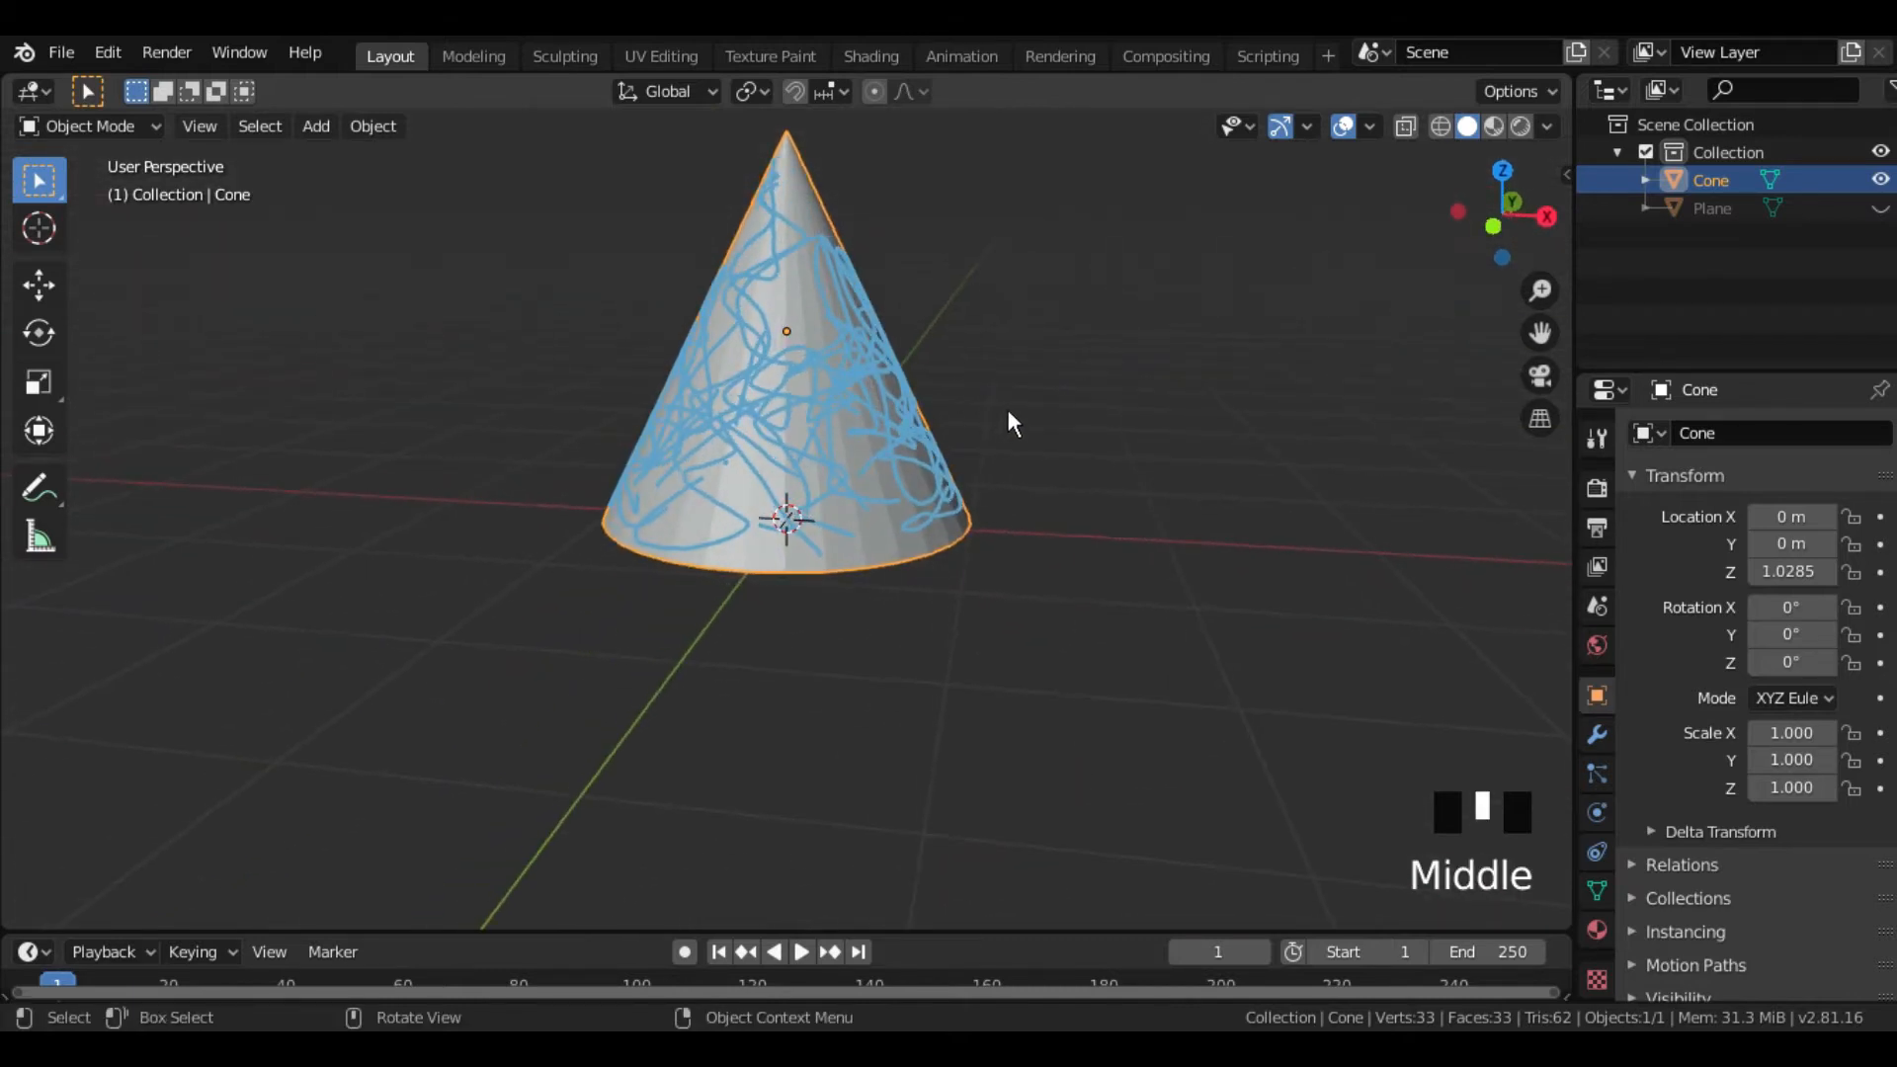
{"action": "key", "text": "F3"}
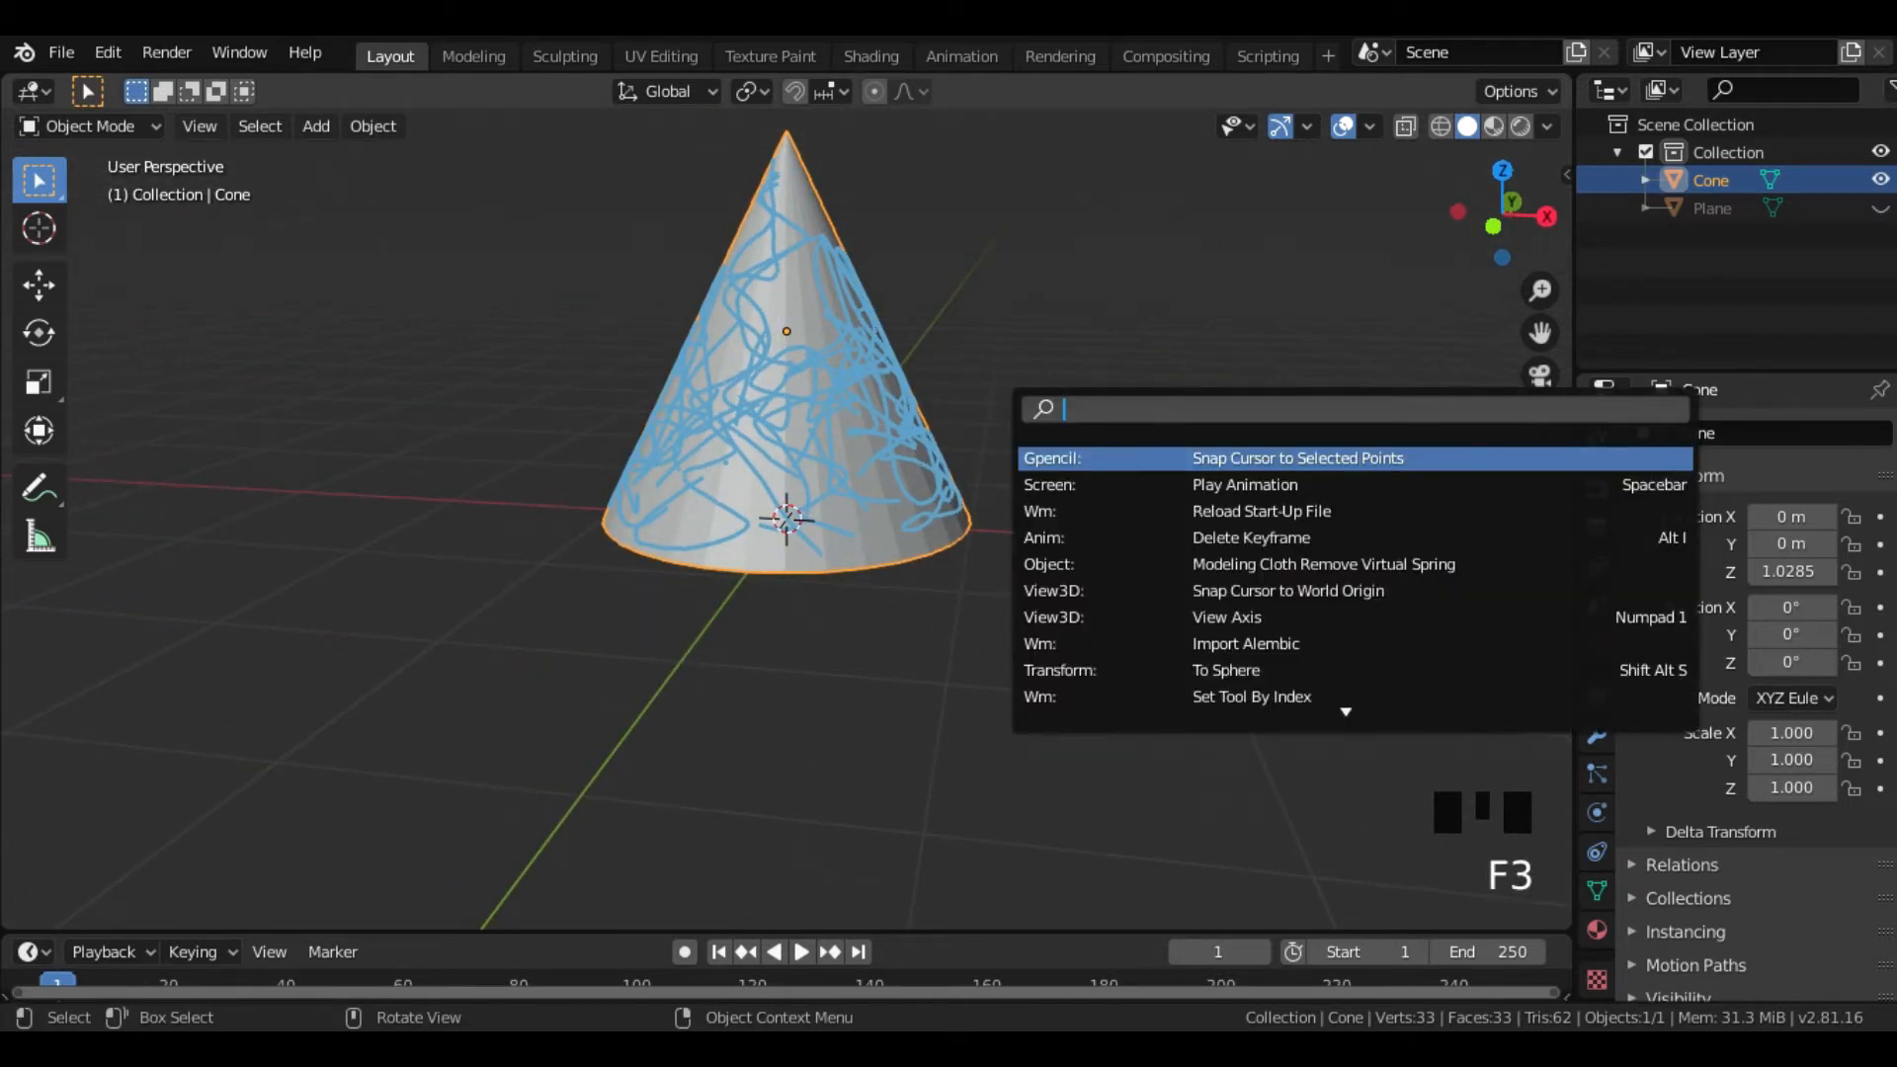
{"action": "type", "text": "cell"}
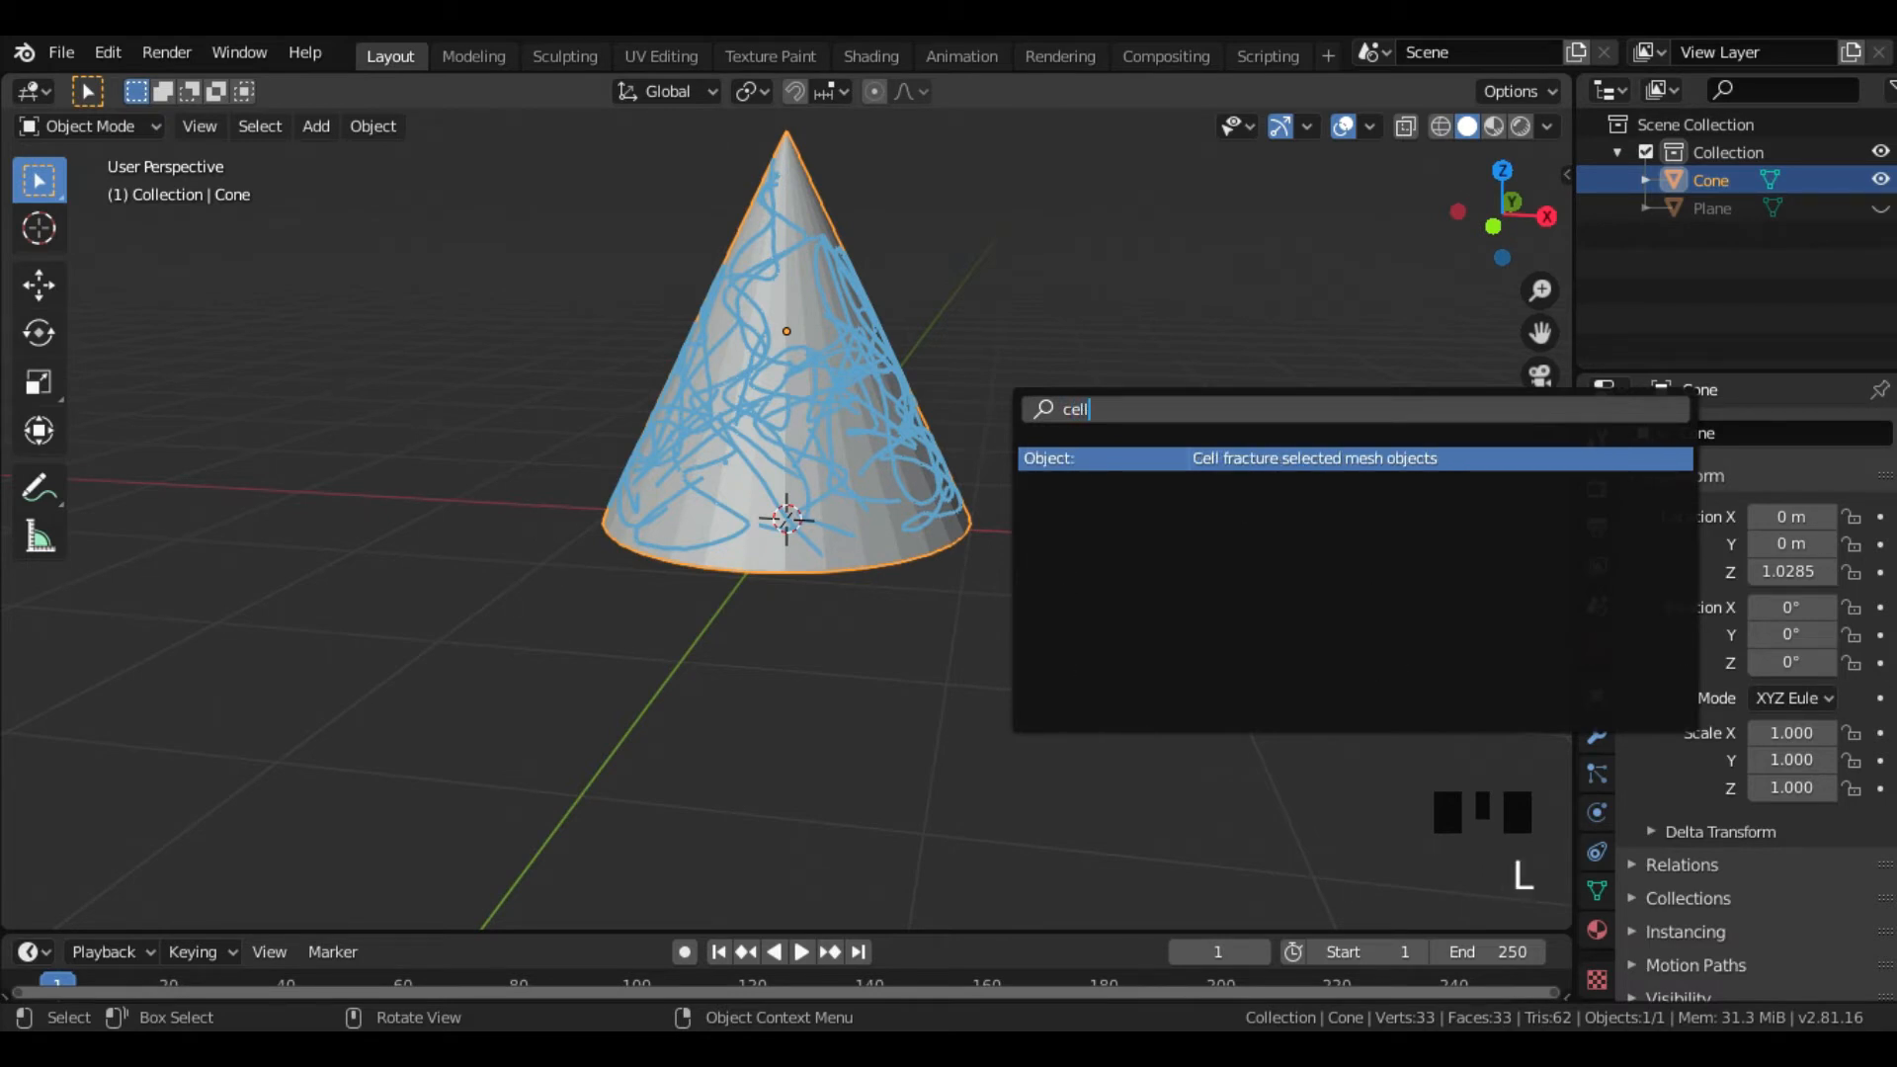
{"action": "left_click", "coordinate": [1254, 458]}
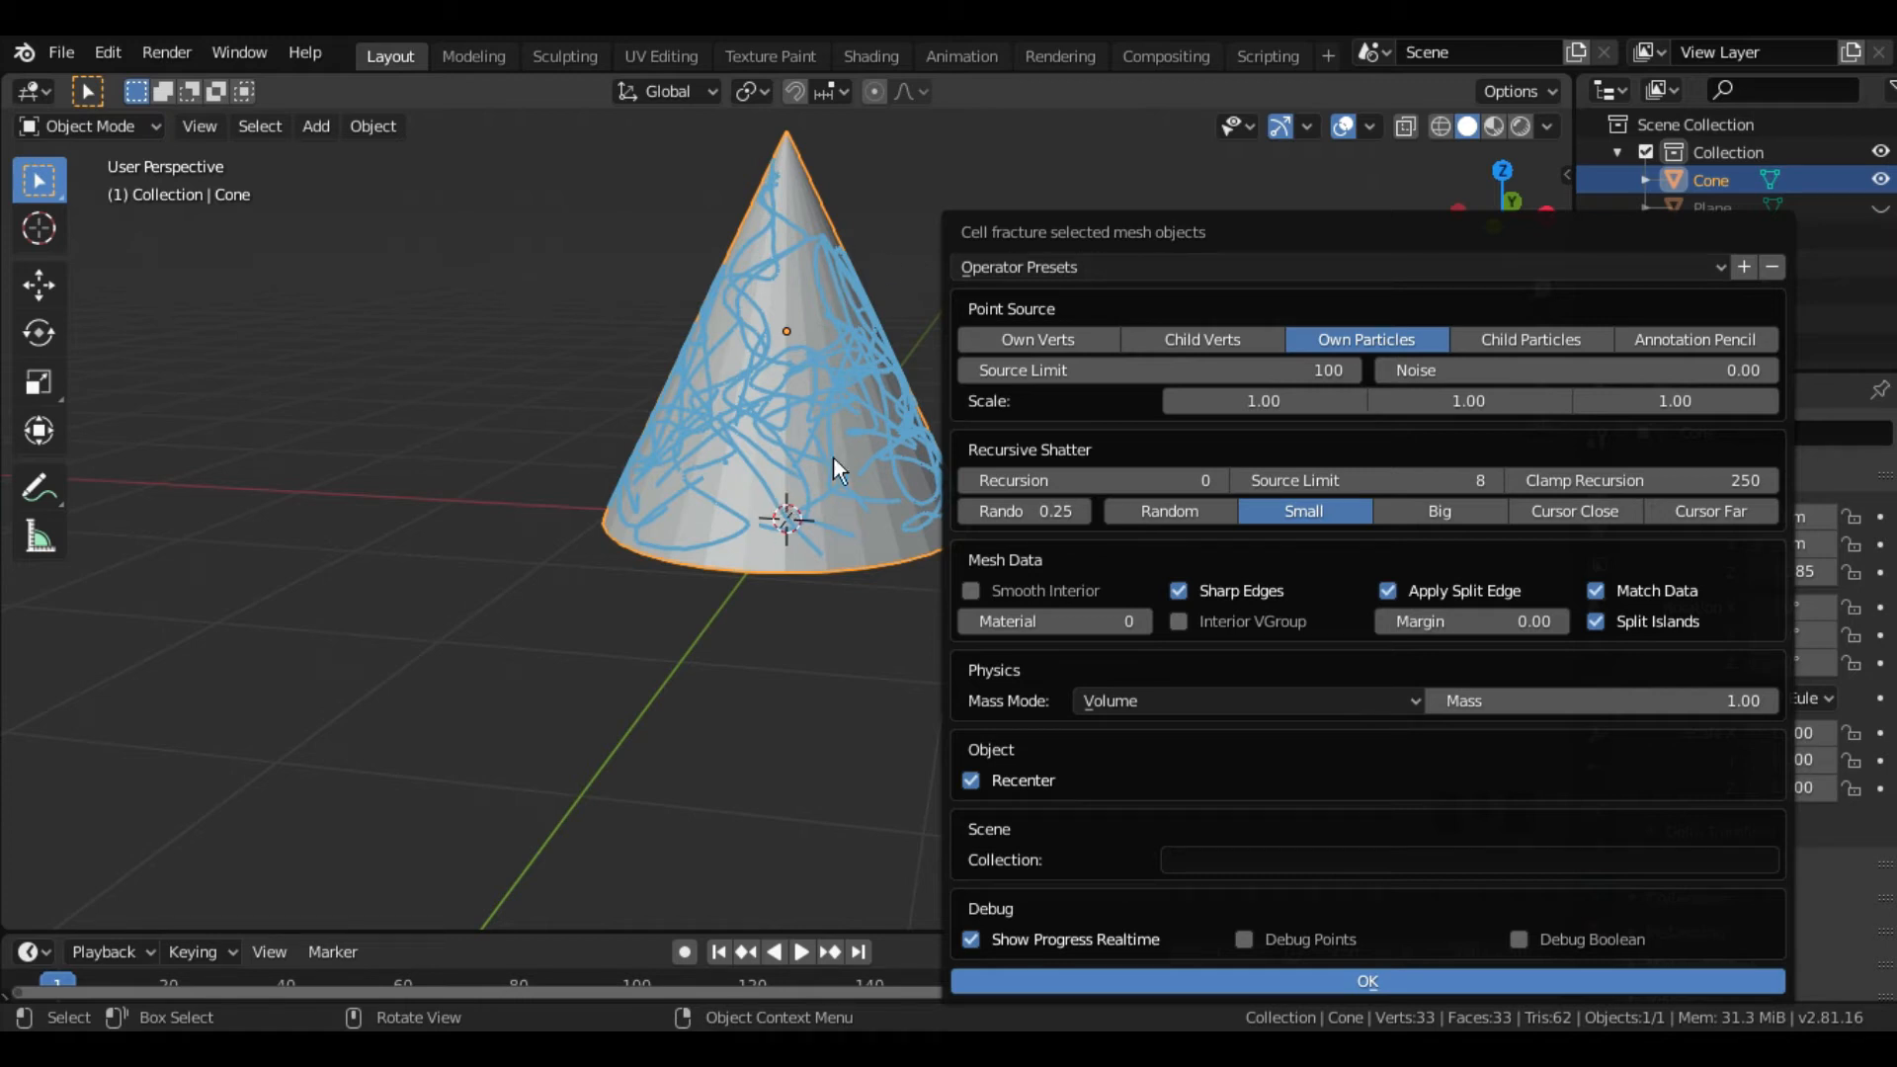
{"action": "left_click", "coordinate": [1668, 340]}
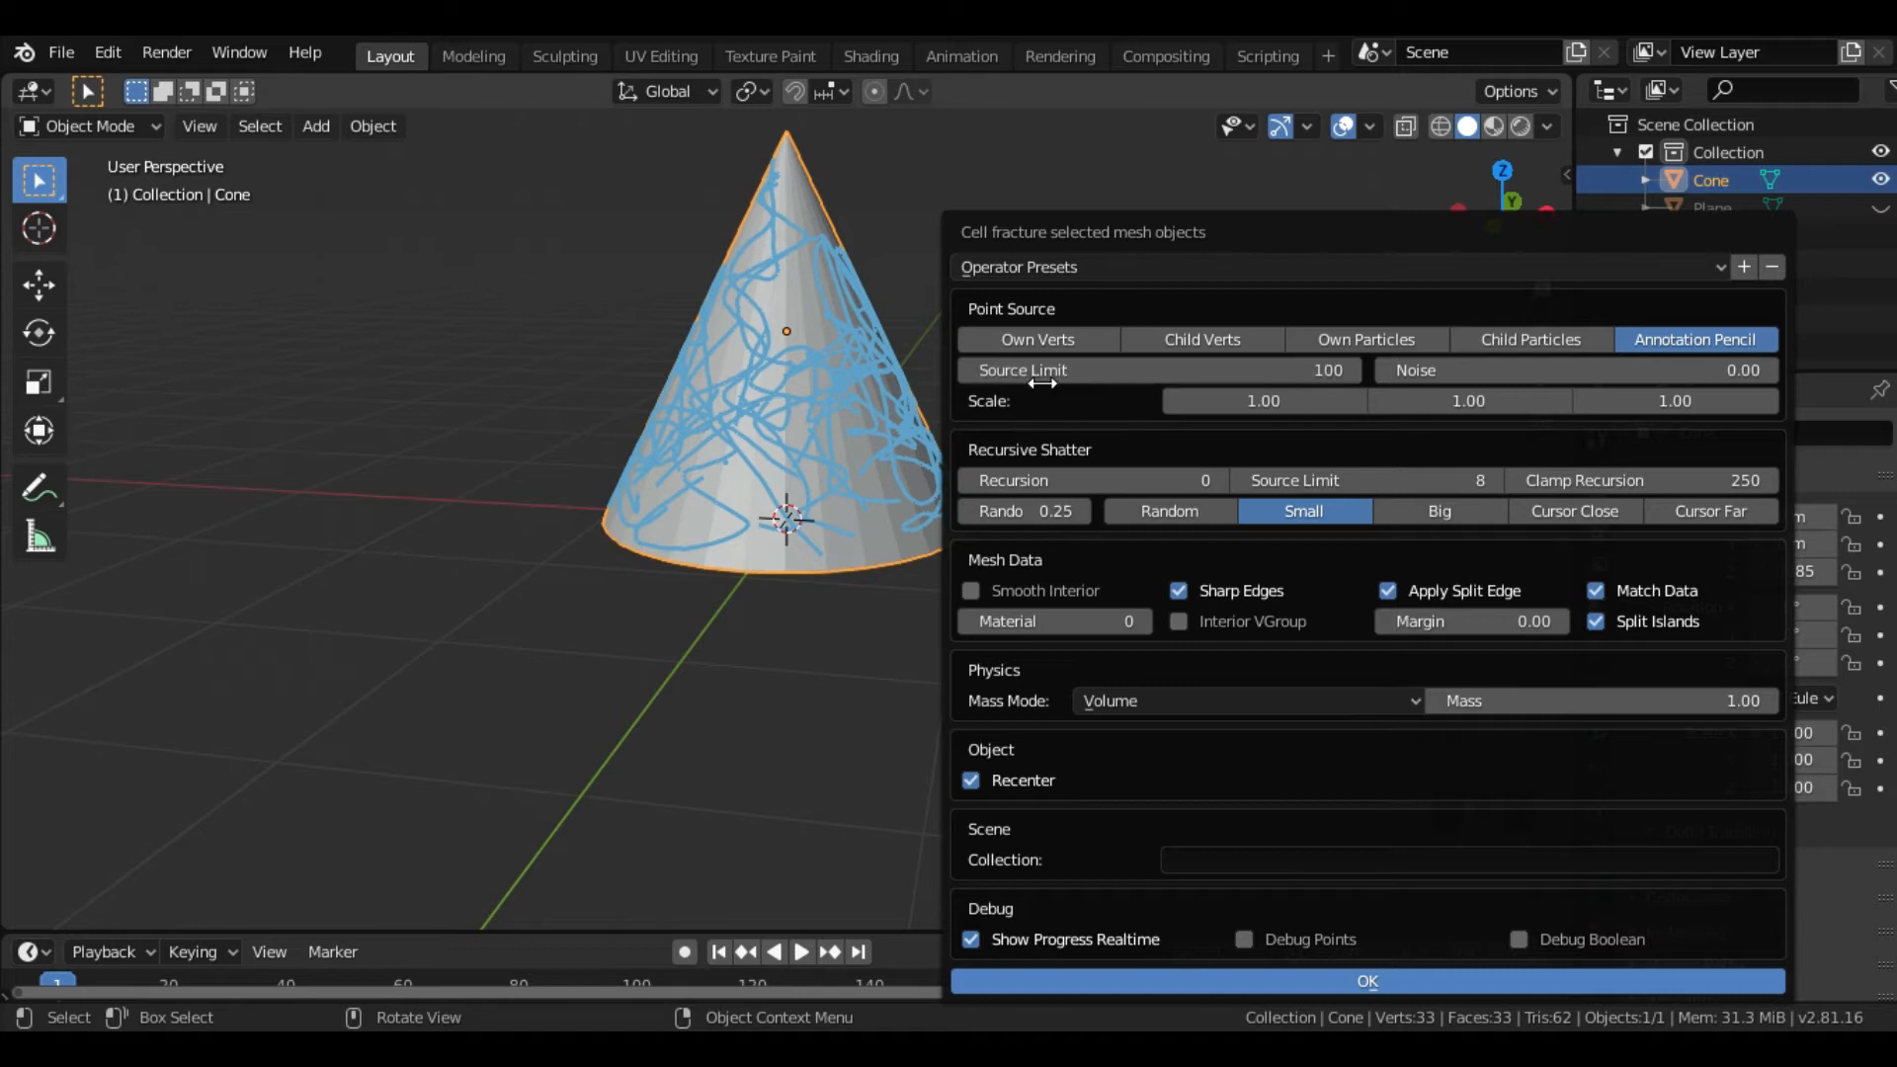
{"action": "left_click", "coordinate": [1212, 374]}
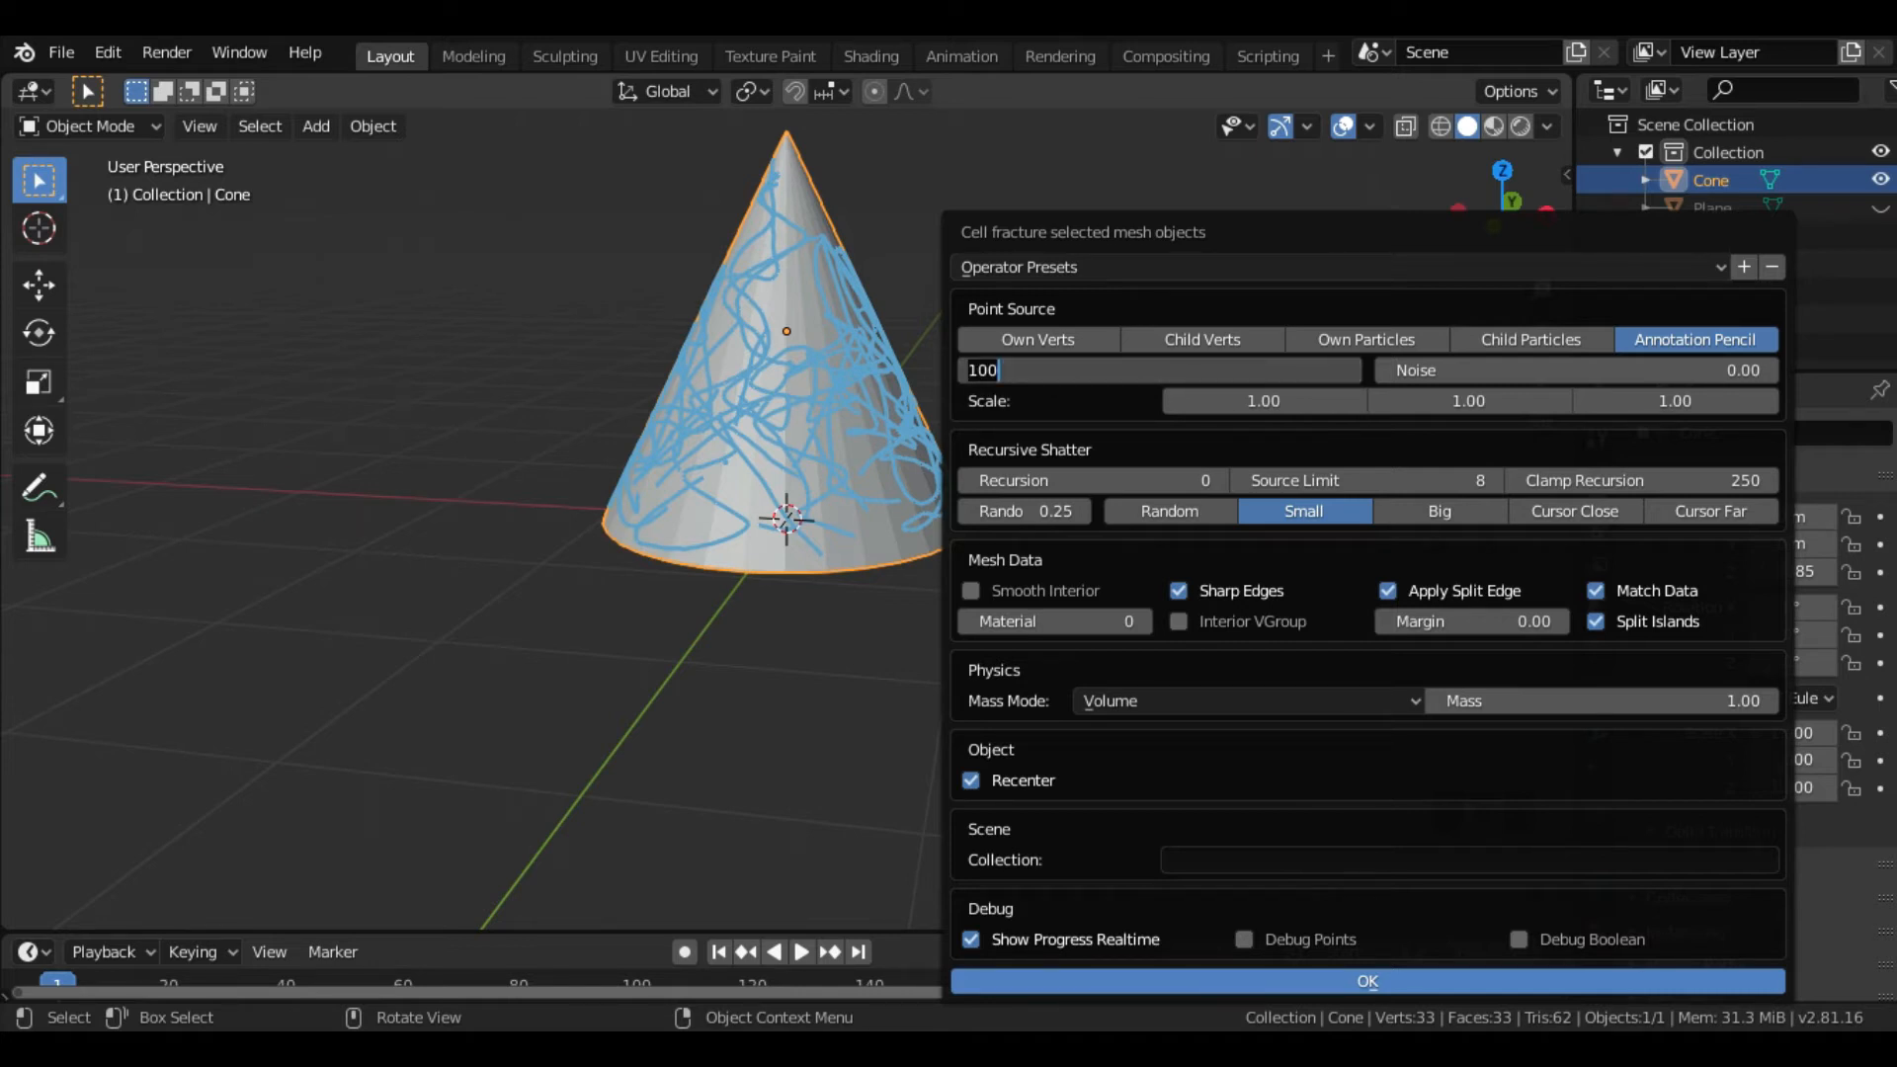
{"action": "type", "text": "200"}
{"action": "key", "text": "Return"}
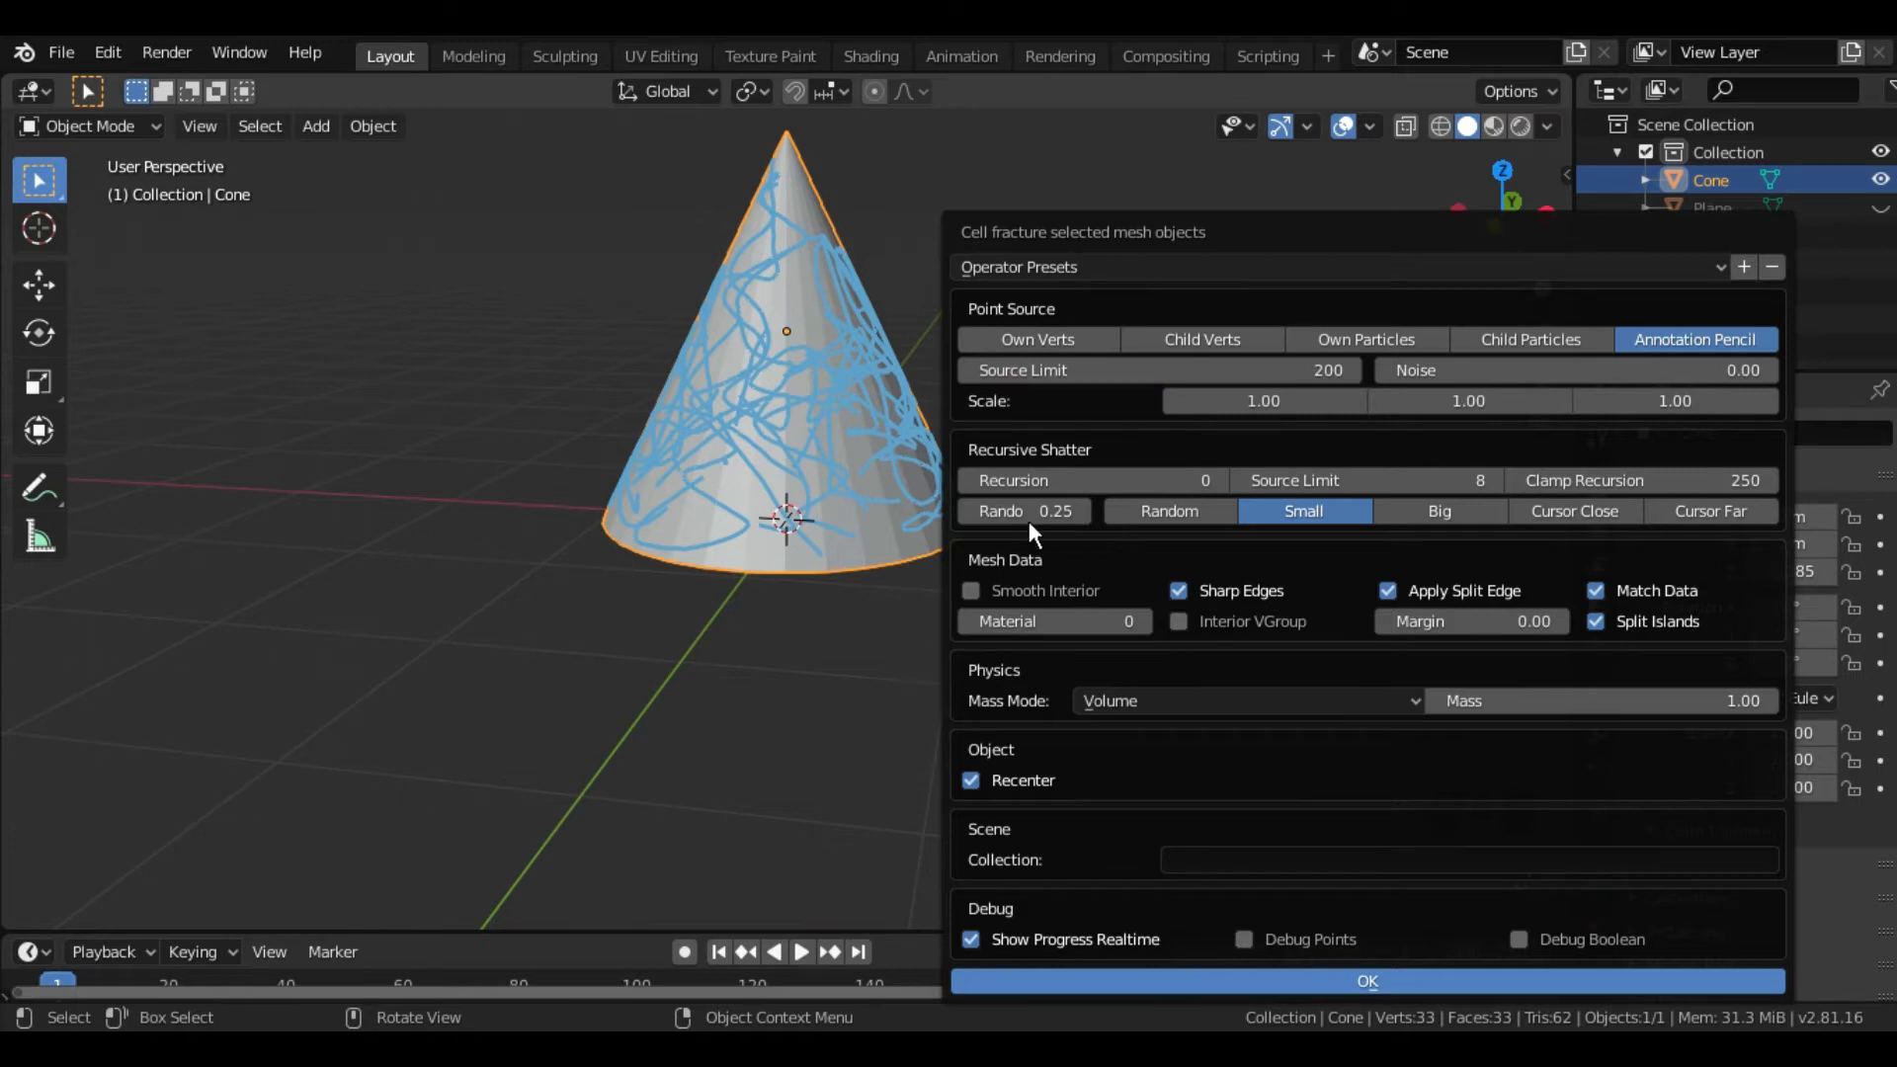
- Set the recursion to 1 and the collection to "pieces", and run the fracture
{"action": "left_click", "coordinate": [1222, 480]}
{"action": "left_click", "coordinate": [1254, 859]}
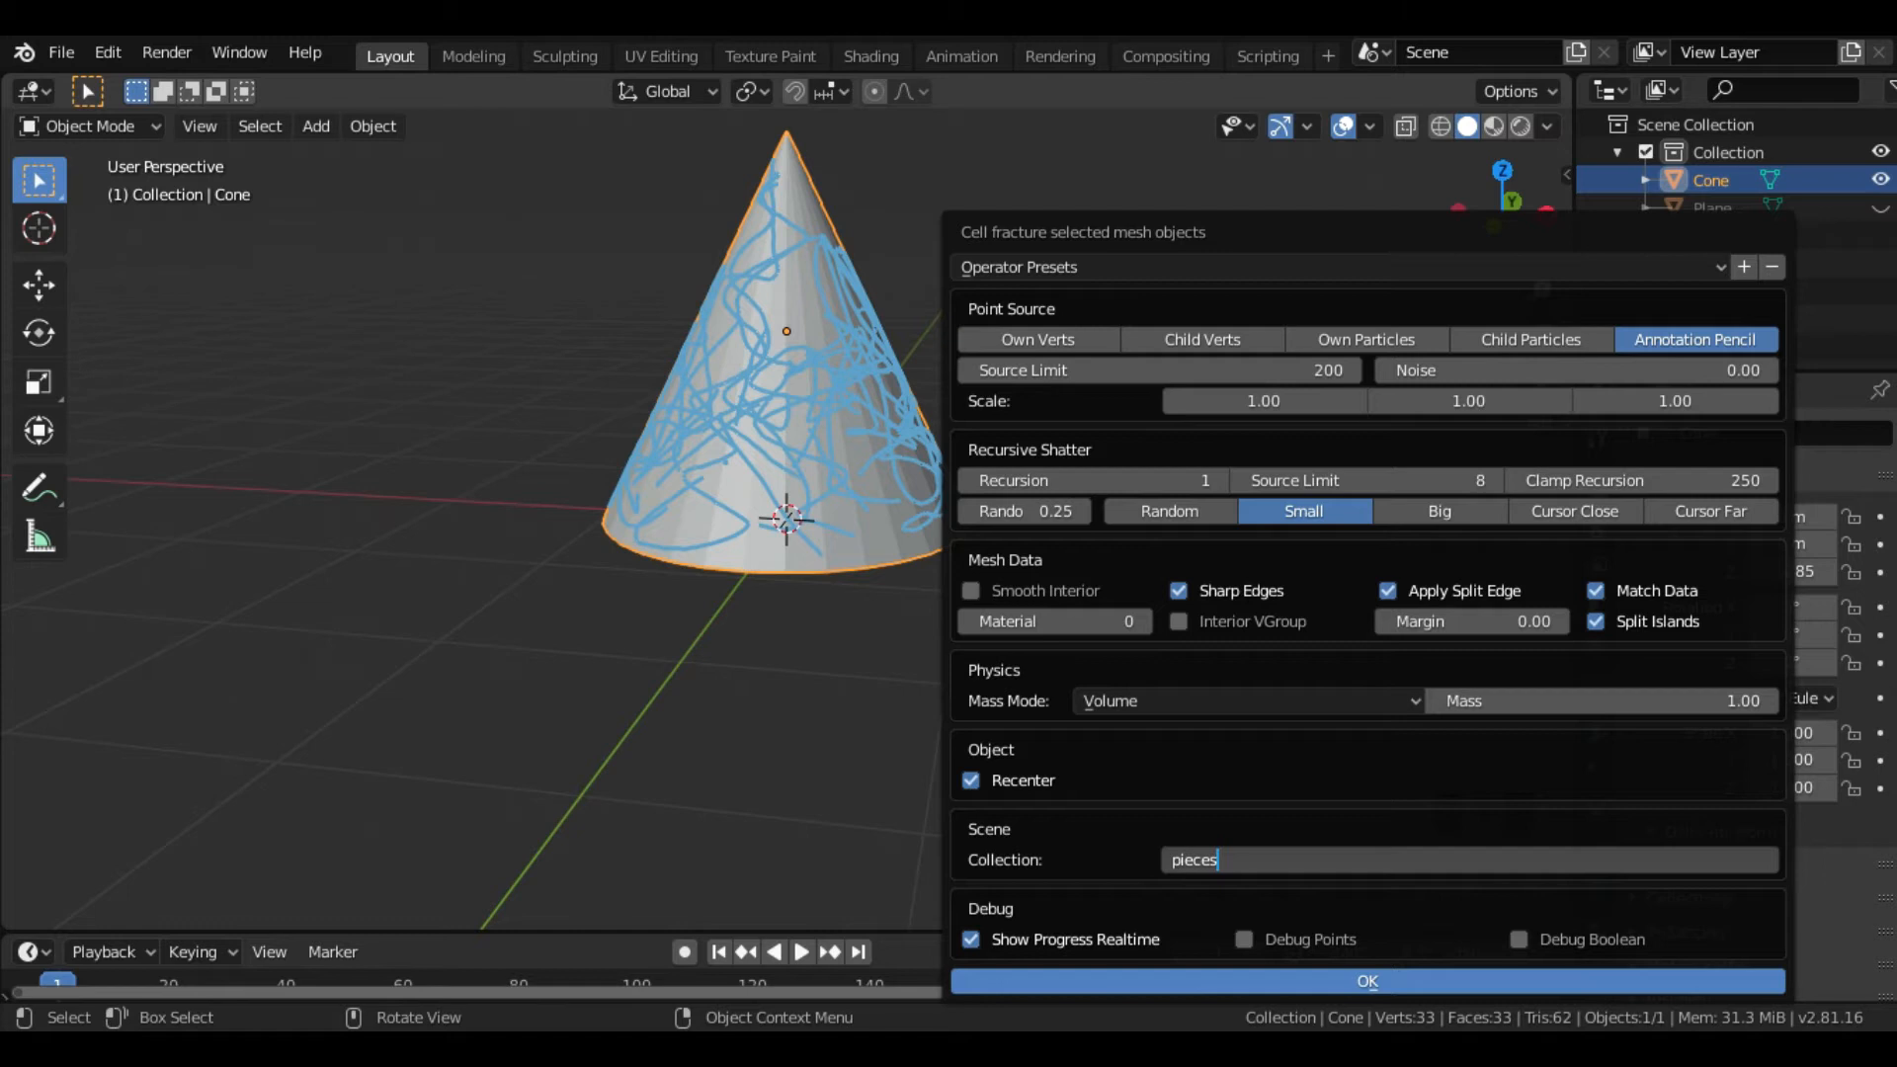
{"action": "key", "text": "Return"}
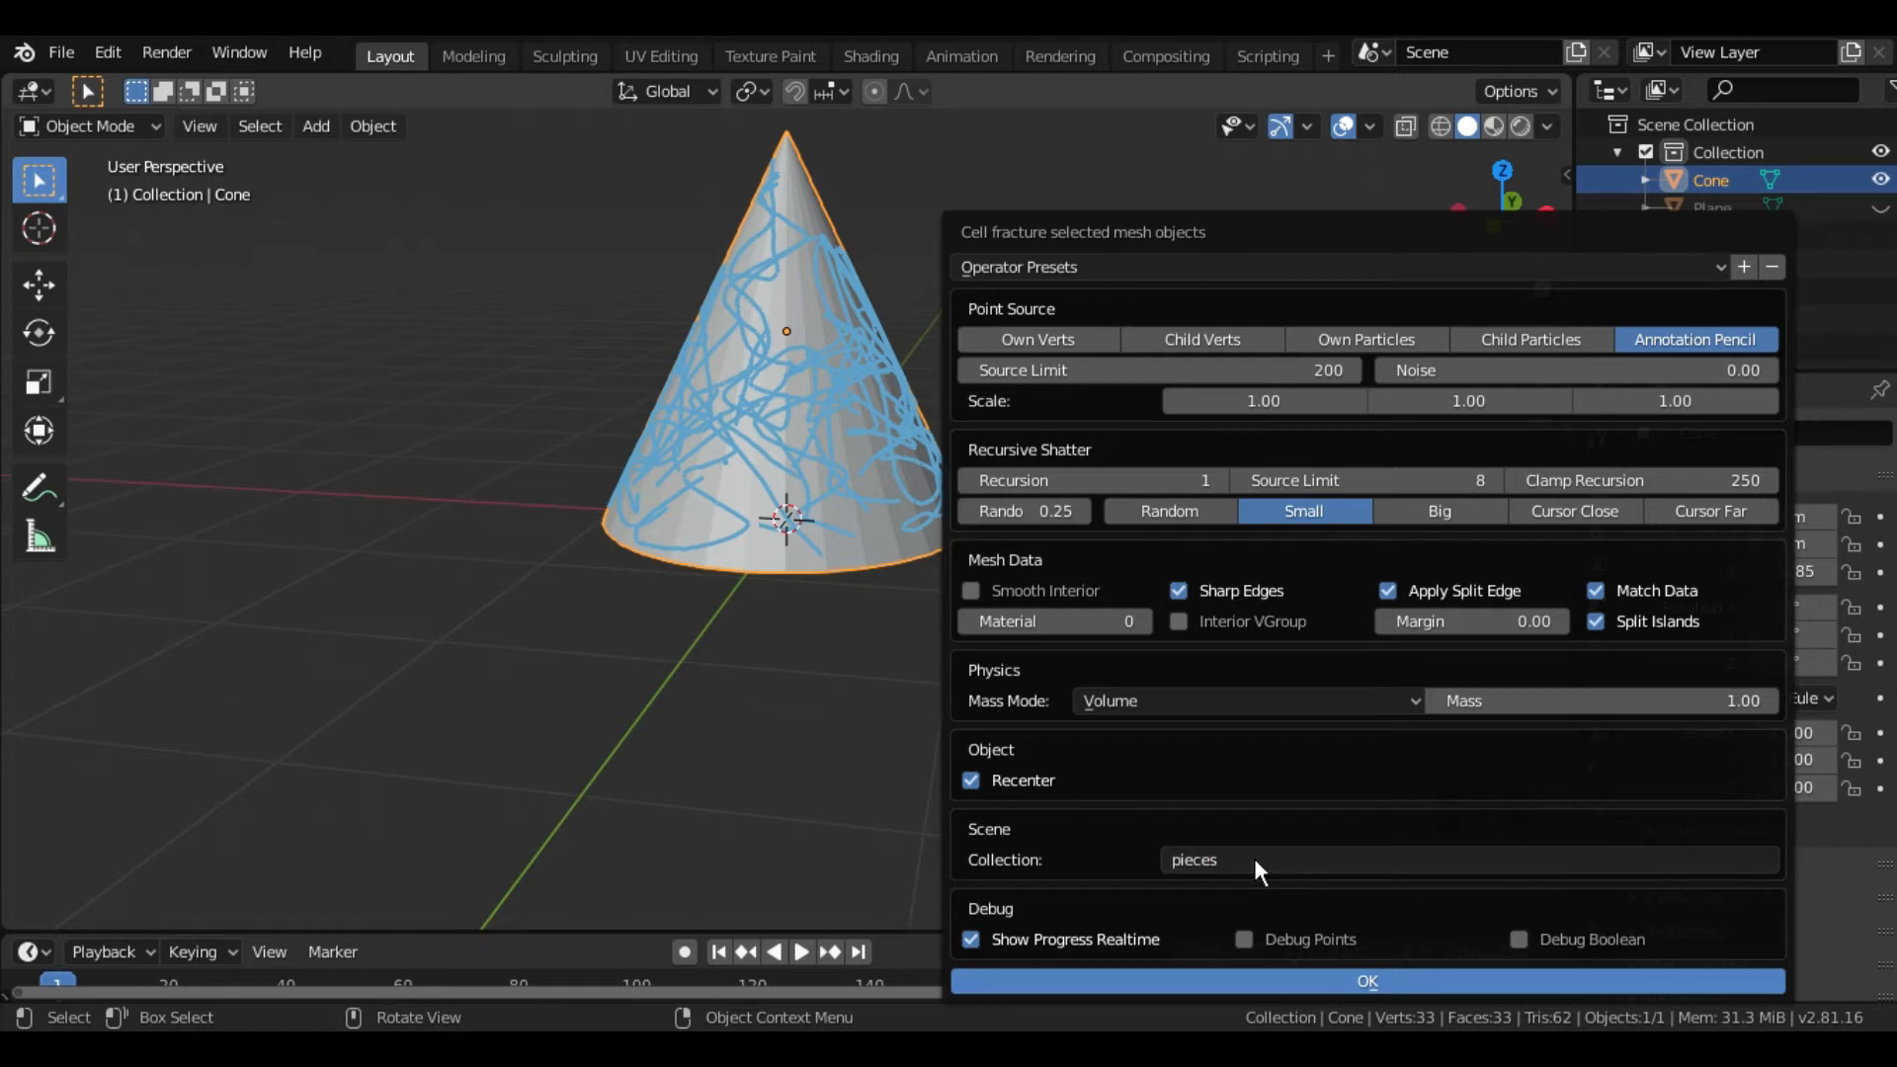
{"action": "left_click", "coordinate": [1287, 989]}
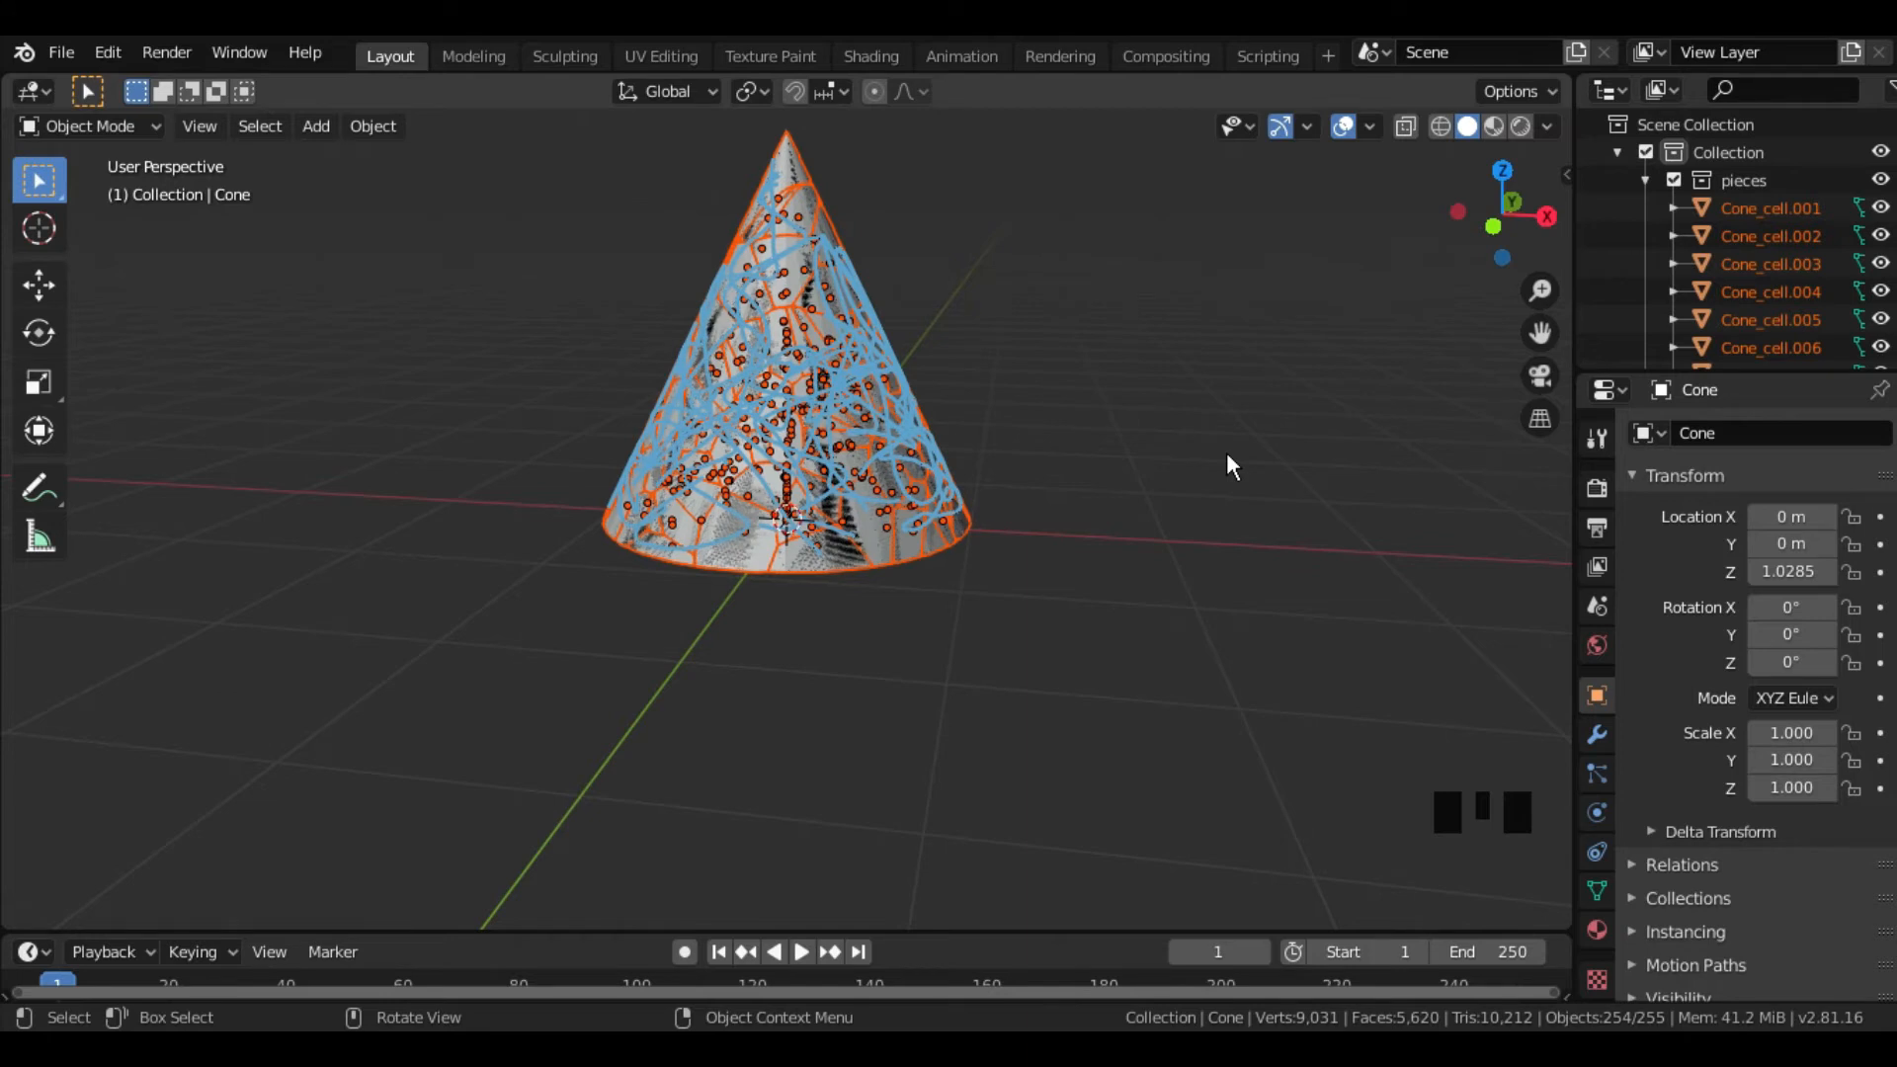
- Collapse the pieces collection in the outliner and hide the original cone
{"action": "key", "text": "backslash"}
{"action": "middle_click_drag", "start_coordinate": [1235, 449], "coordinate": [1300, 508]}
{"action": "middle_click", "coordinate": [1301, 508]}
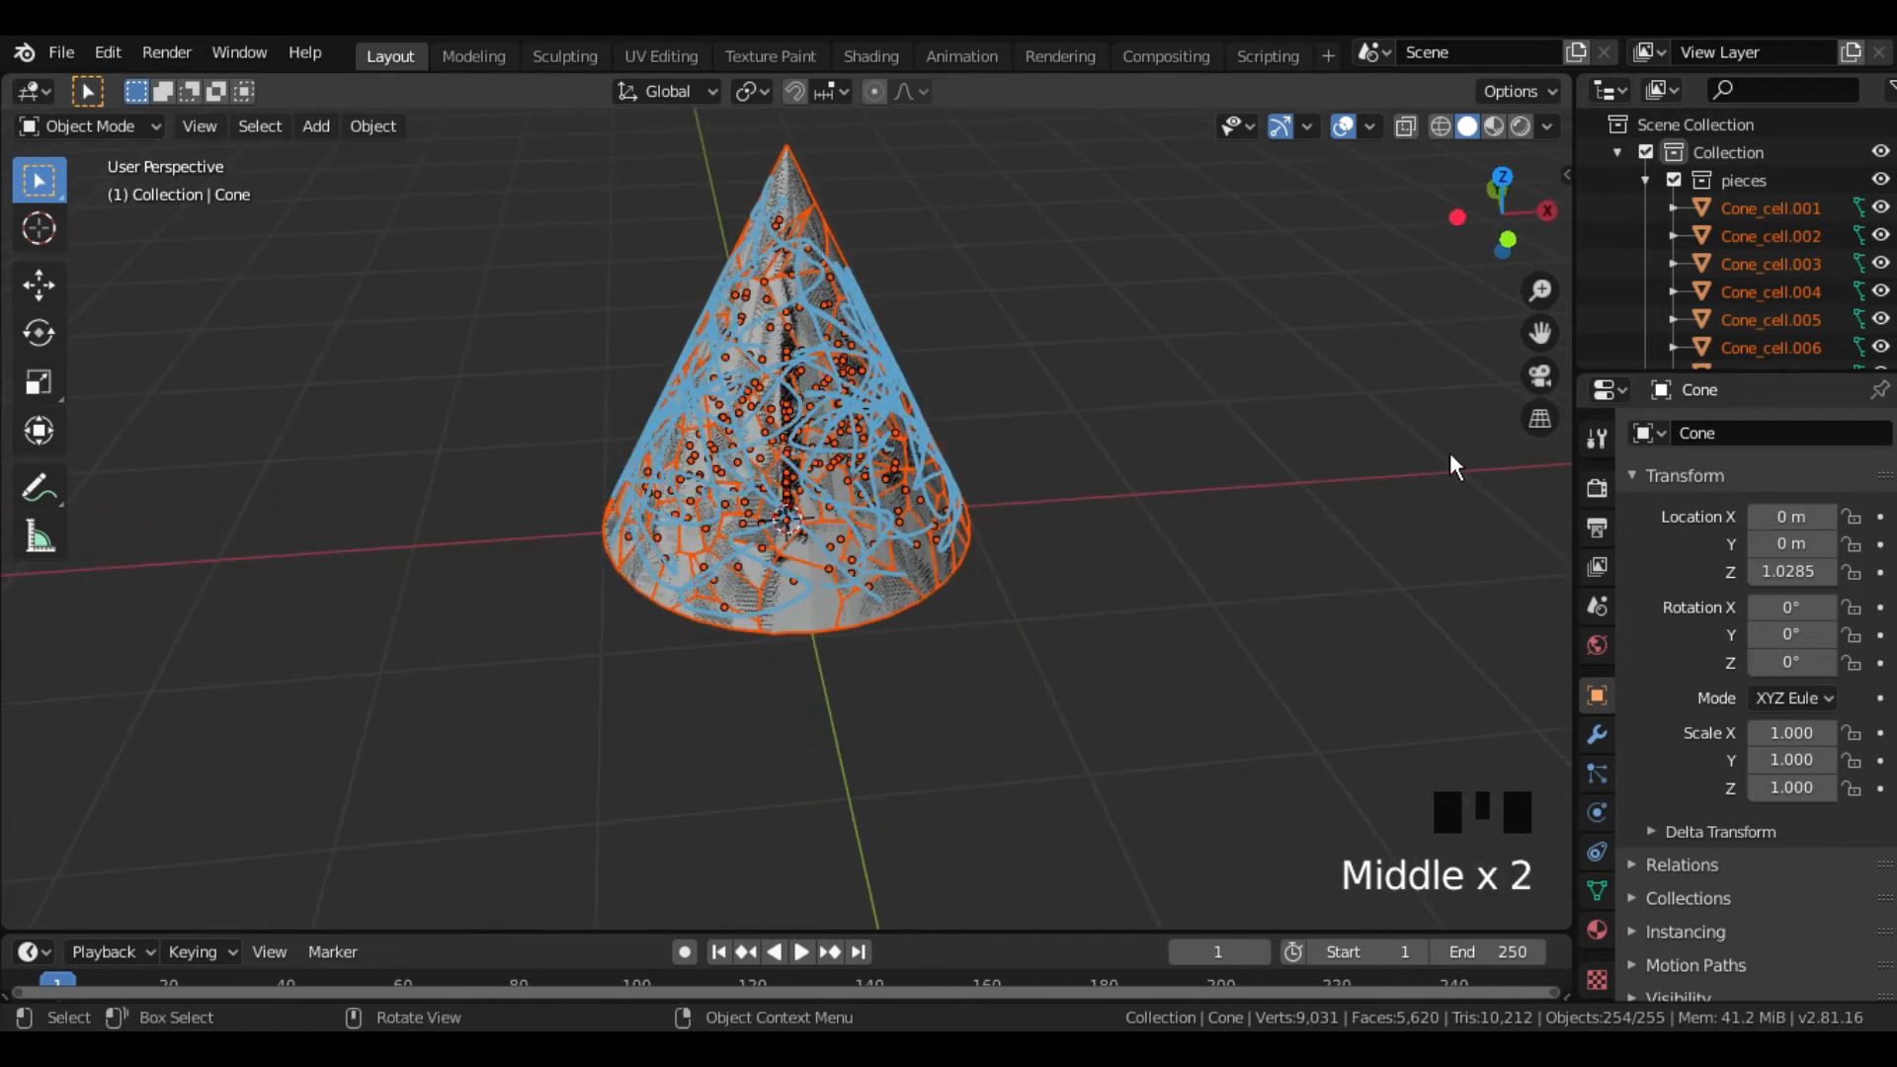
{"action": "left_click", "coordinate": [1645, 181]}
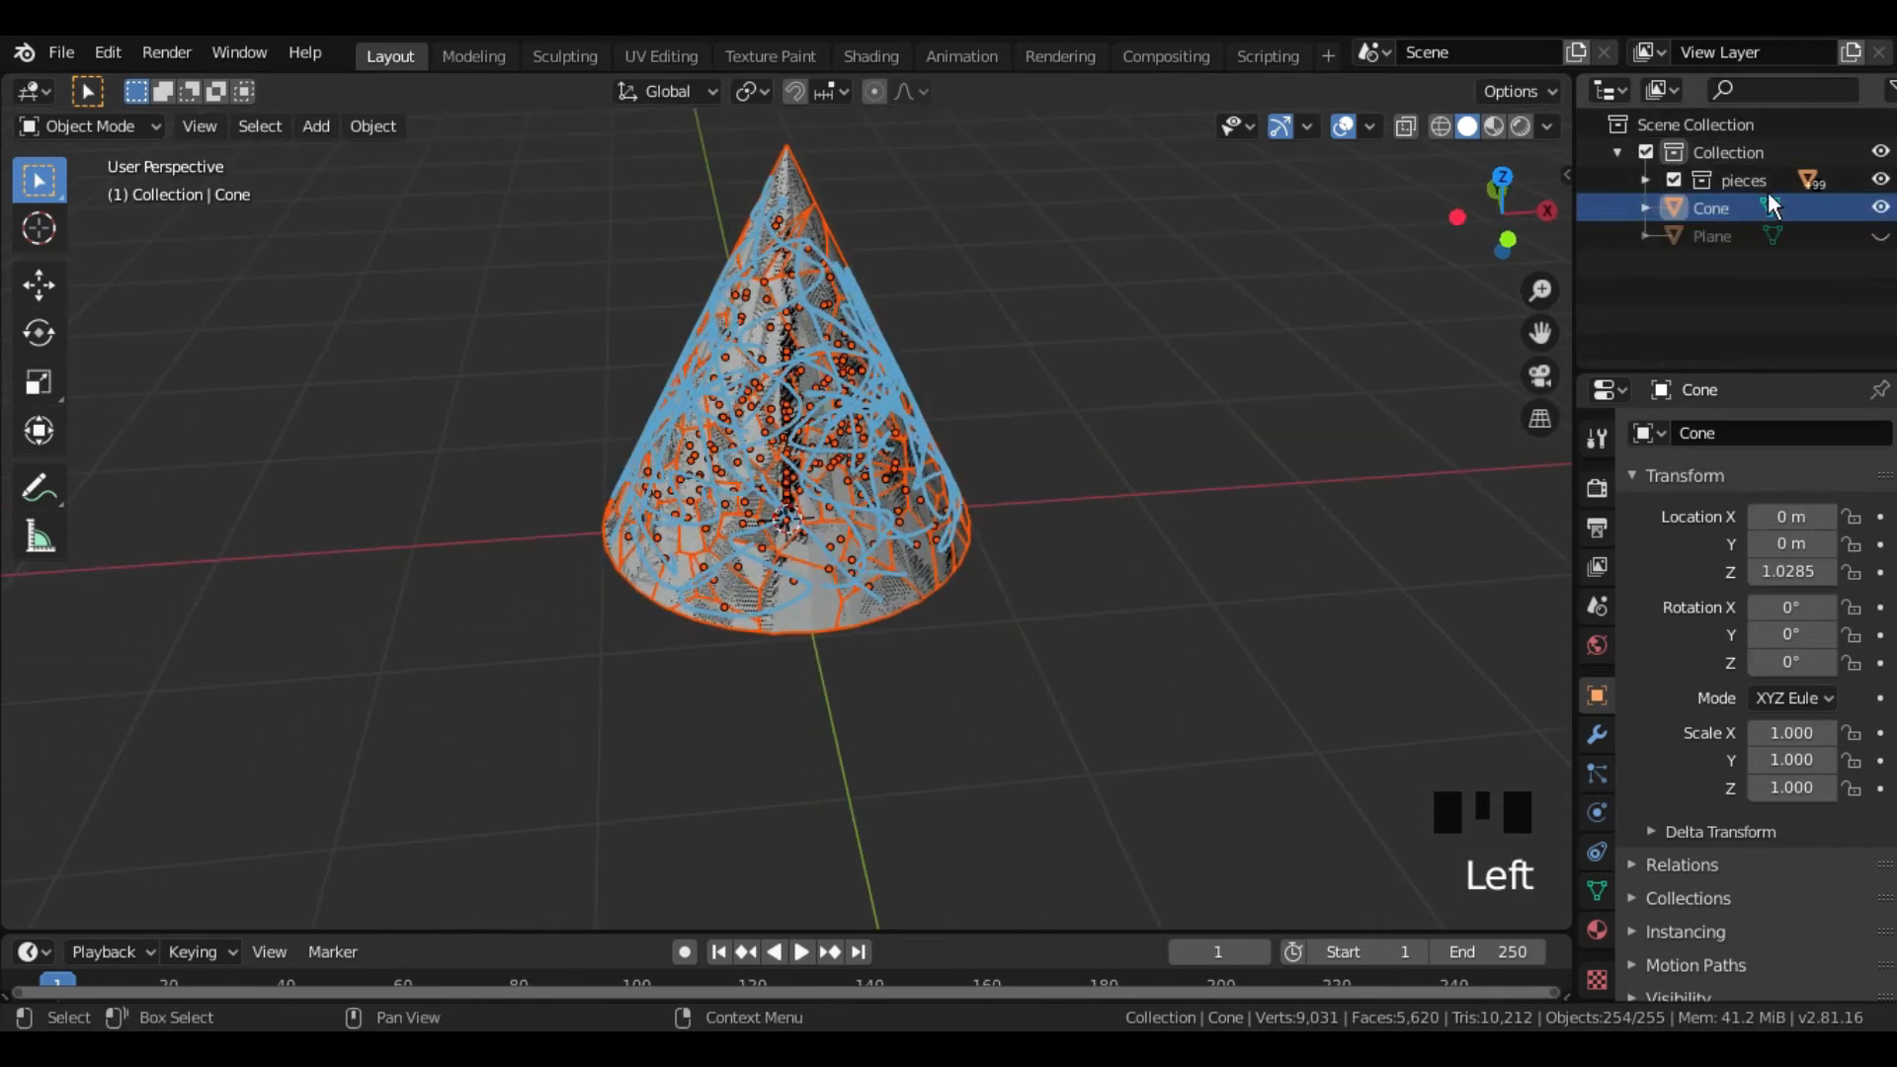
{"action": "left_click", "coordinate": [1878, 212]}
{"action": "left_click", "coordinate": [1881, 207]}
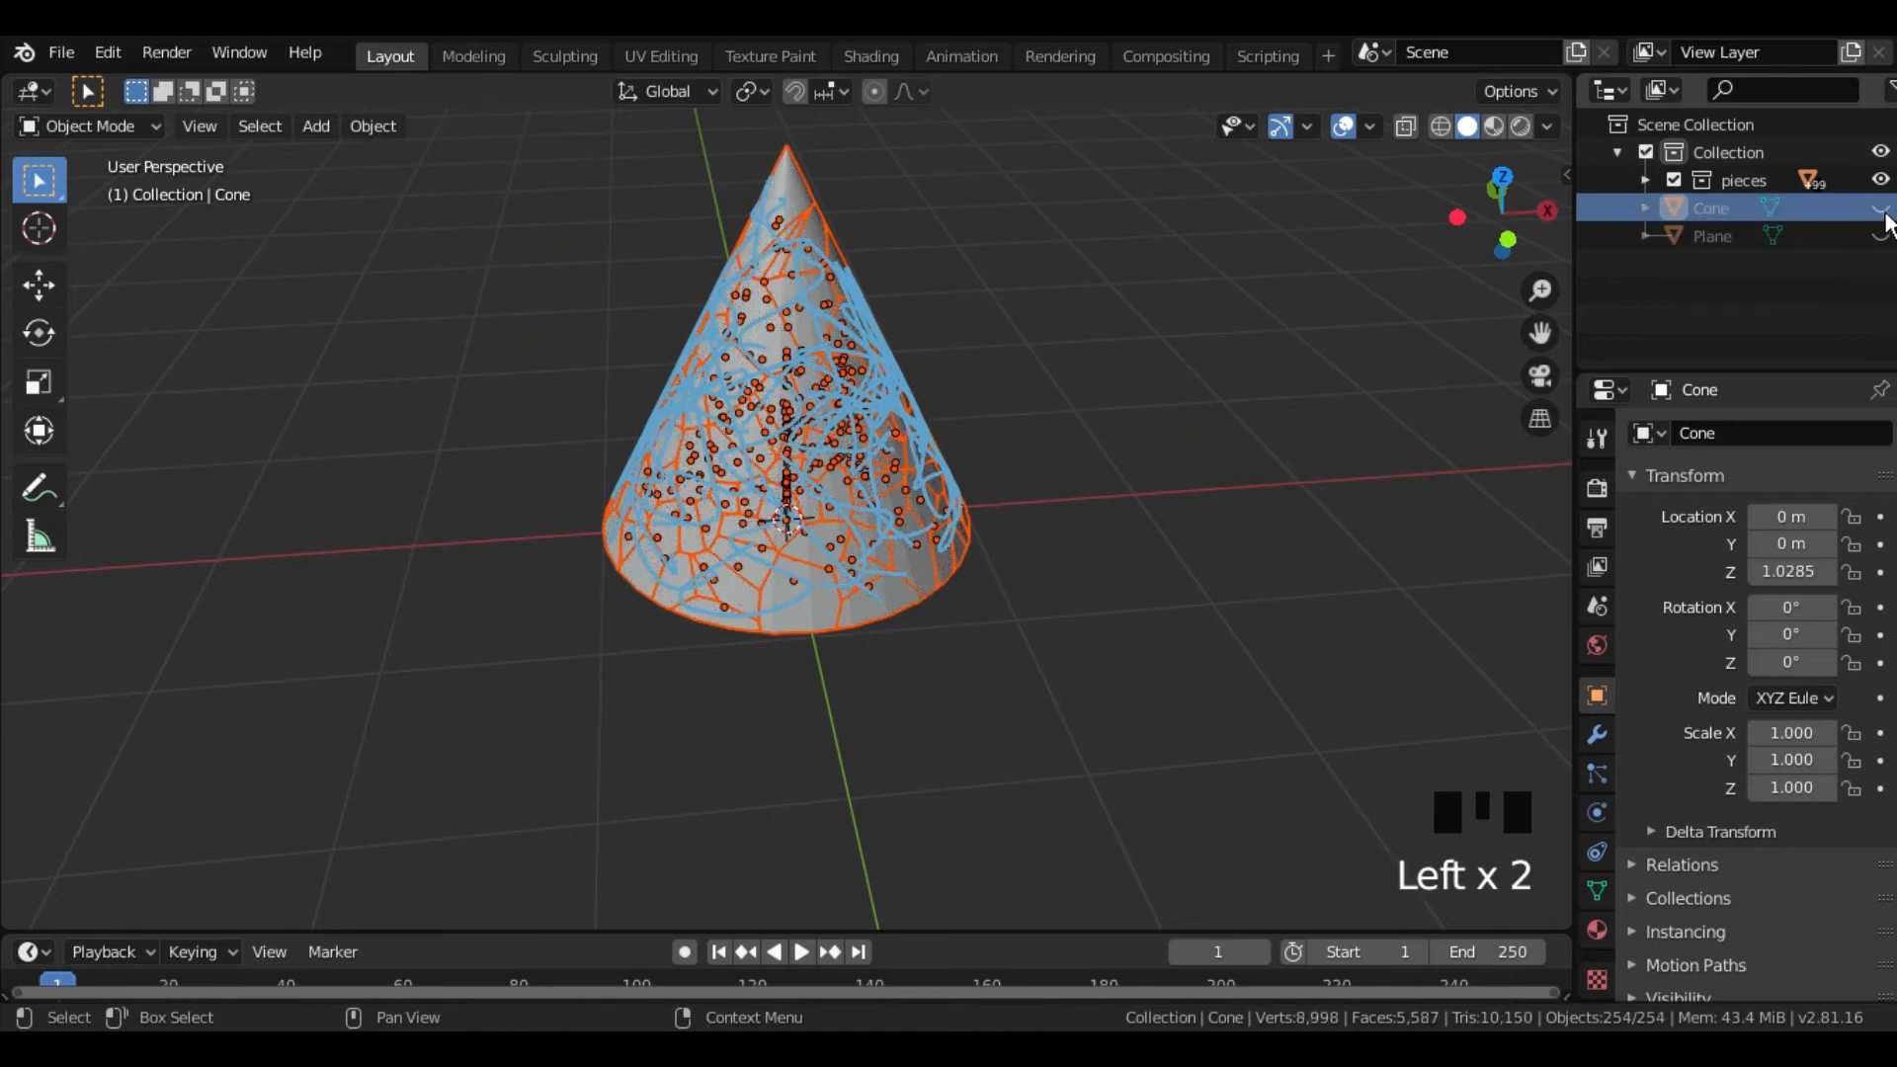
{"action": "middle_click_drag", "start_coordinate": [1233, 350], "coordinate": [1146, 460]}
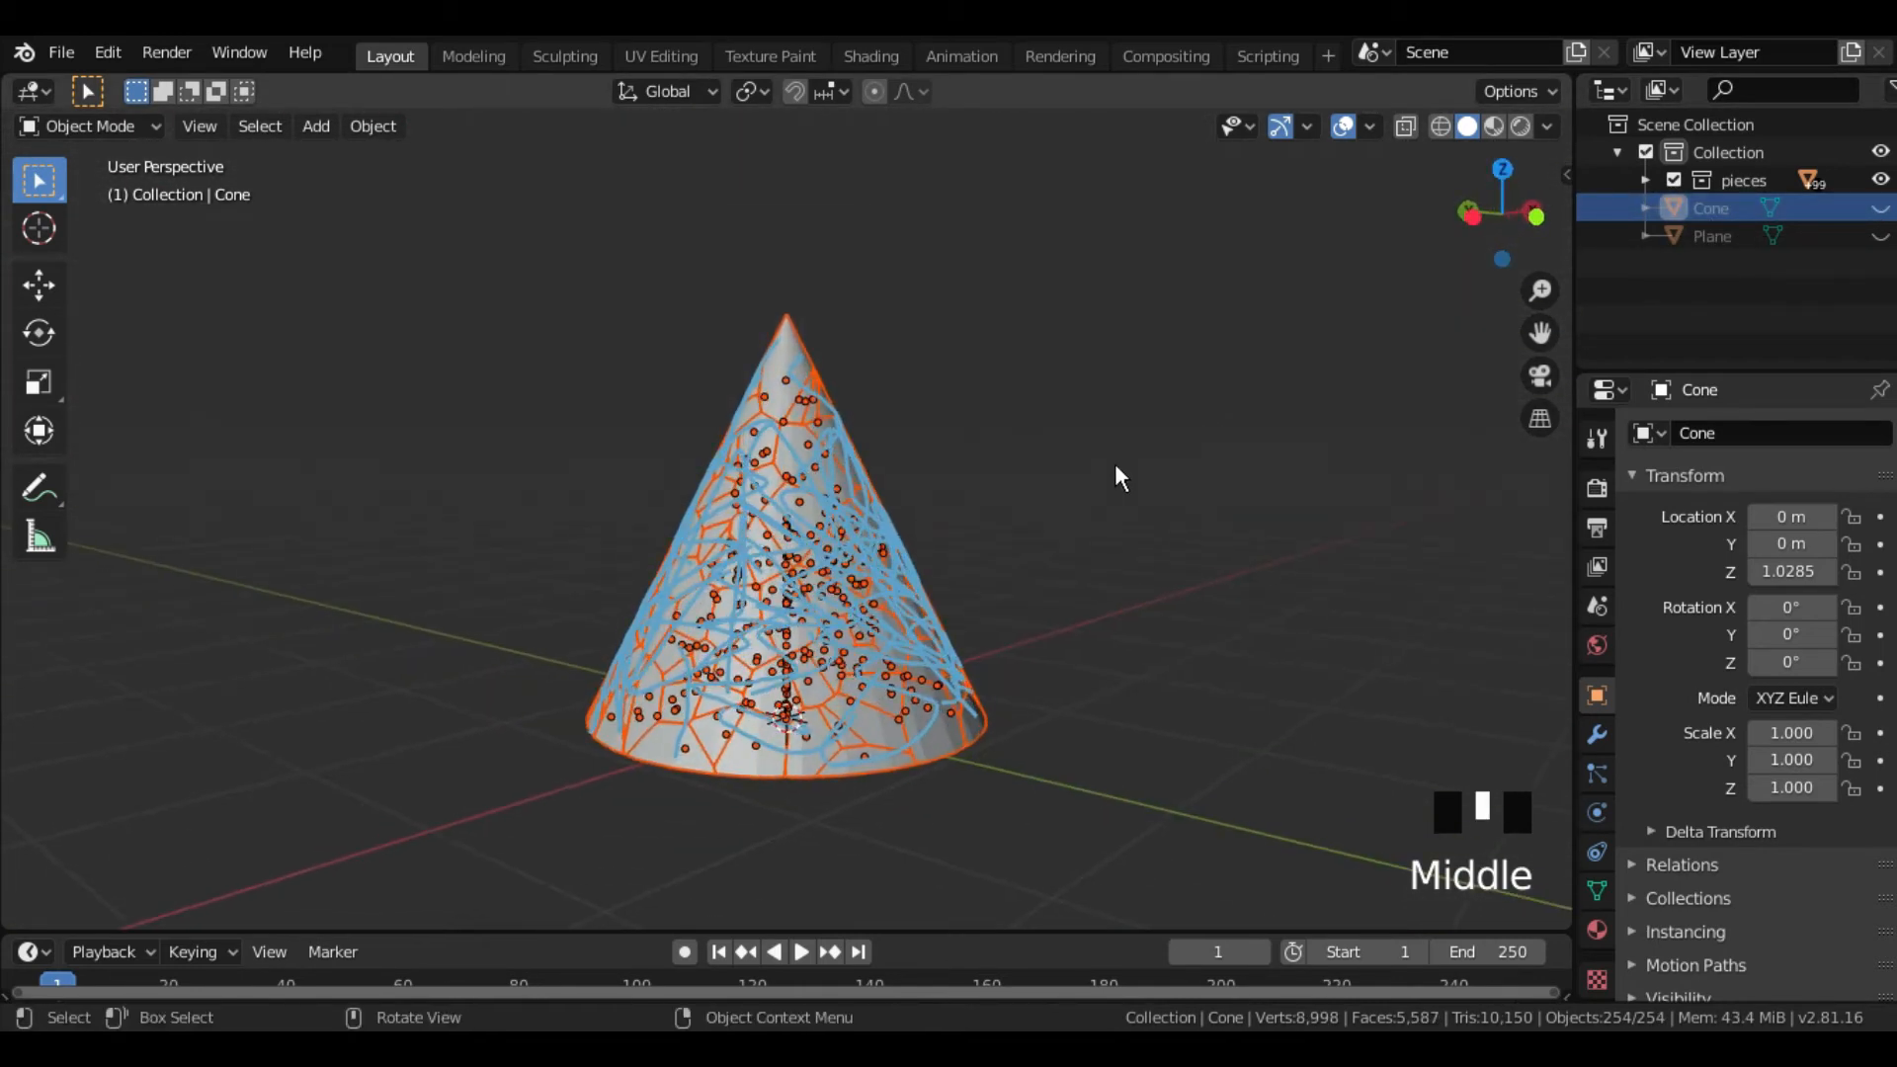
- Delete the Note annotation layer, return to the Select Box tool and deselect all the pieces
{"action": "left_click", "coordinate": [37, 488]}
{"action": "left_click", "coordinate": [419, 93]}
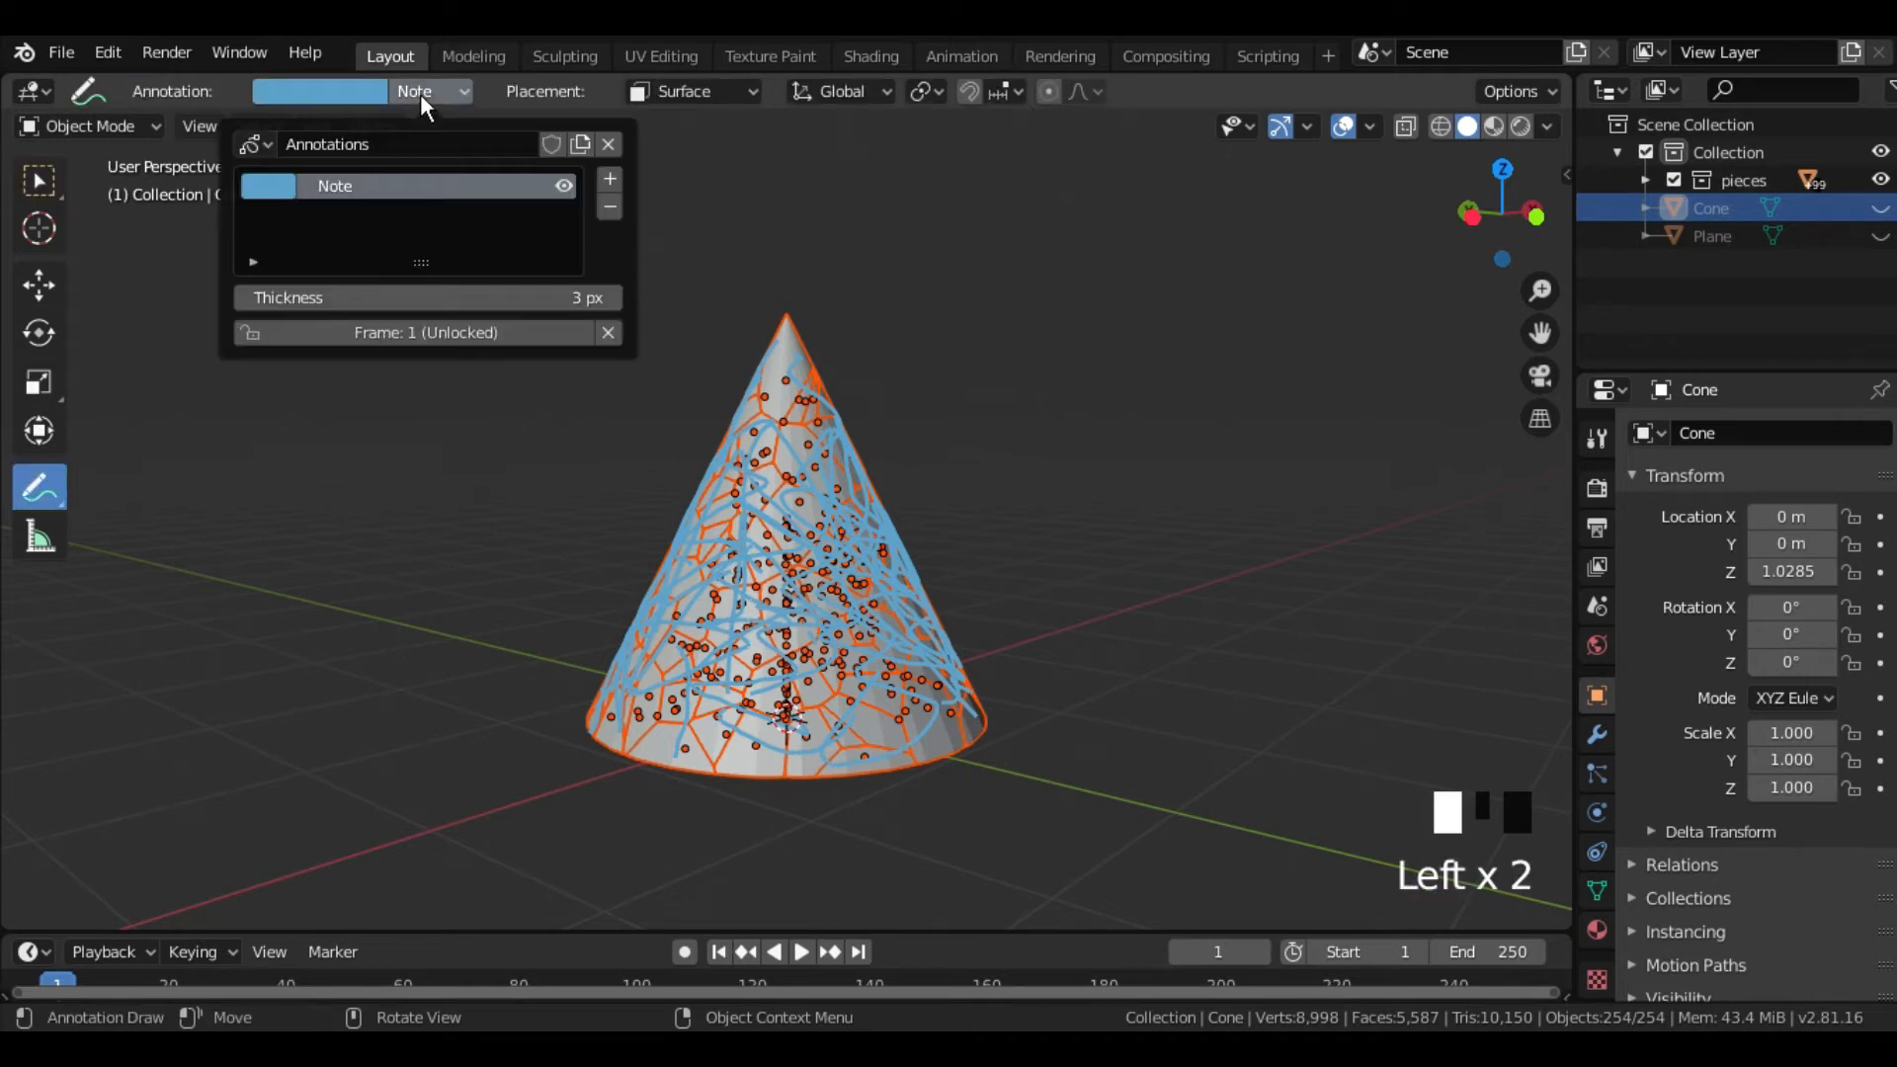
{"action": "left_click", "coordinate": [609, 208]}
{"action": "mouse_move", "coordinate": [1058, 500]}
{"action": "middle_mouse_down"}
{"action": "mouse_move", "coordinate": [939, 554]}
{"action": "mouse_move", "coordinate": [573, 417]}
{"action": "middle_mouse_up"}
{"action": "left_click", "coordinate": [39, 180]}
{"action": "left_click", "coordinate": [1194, 474]}
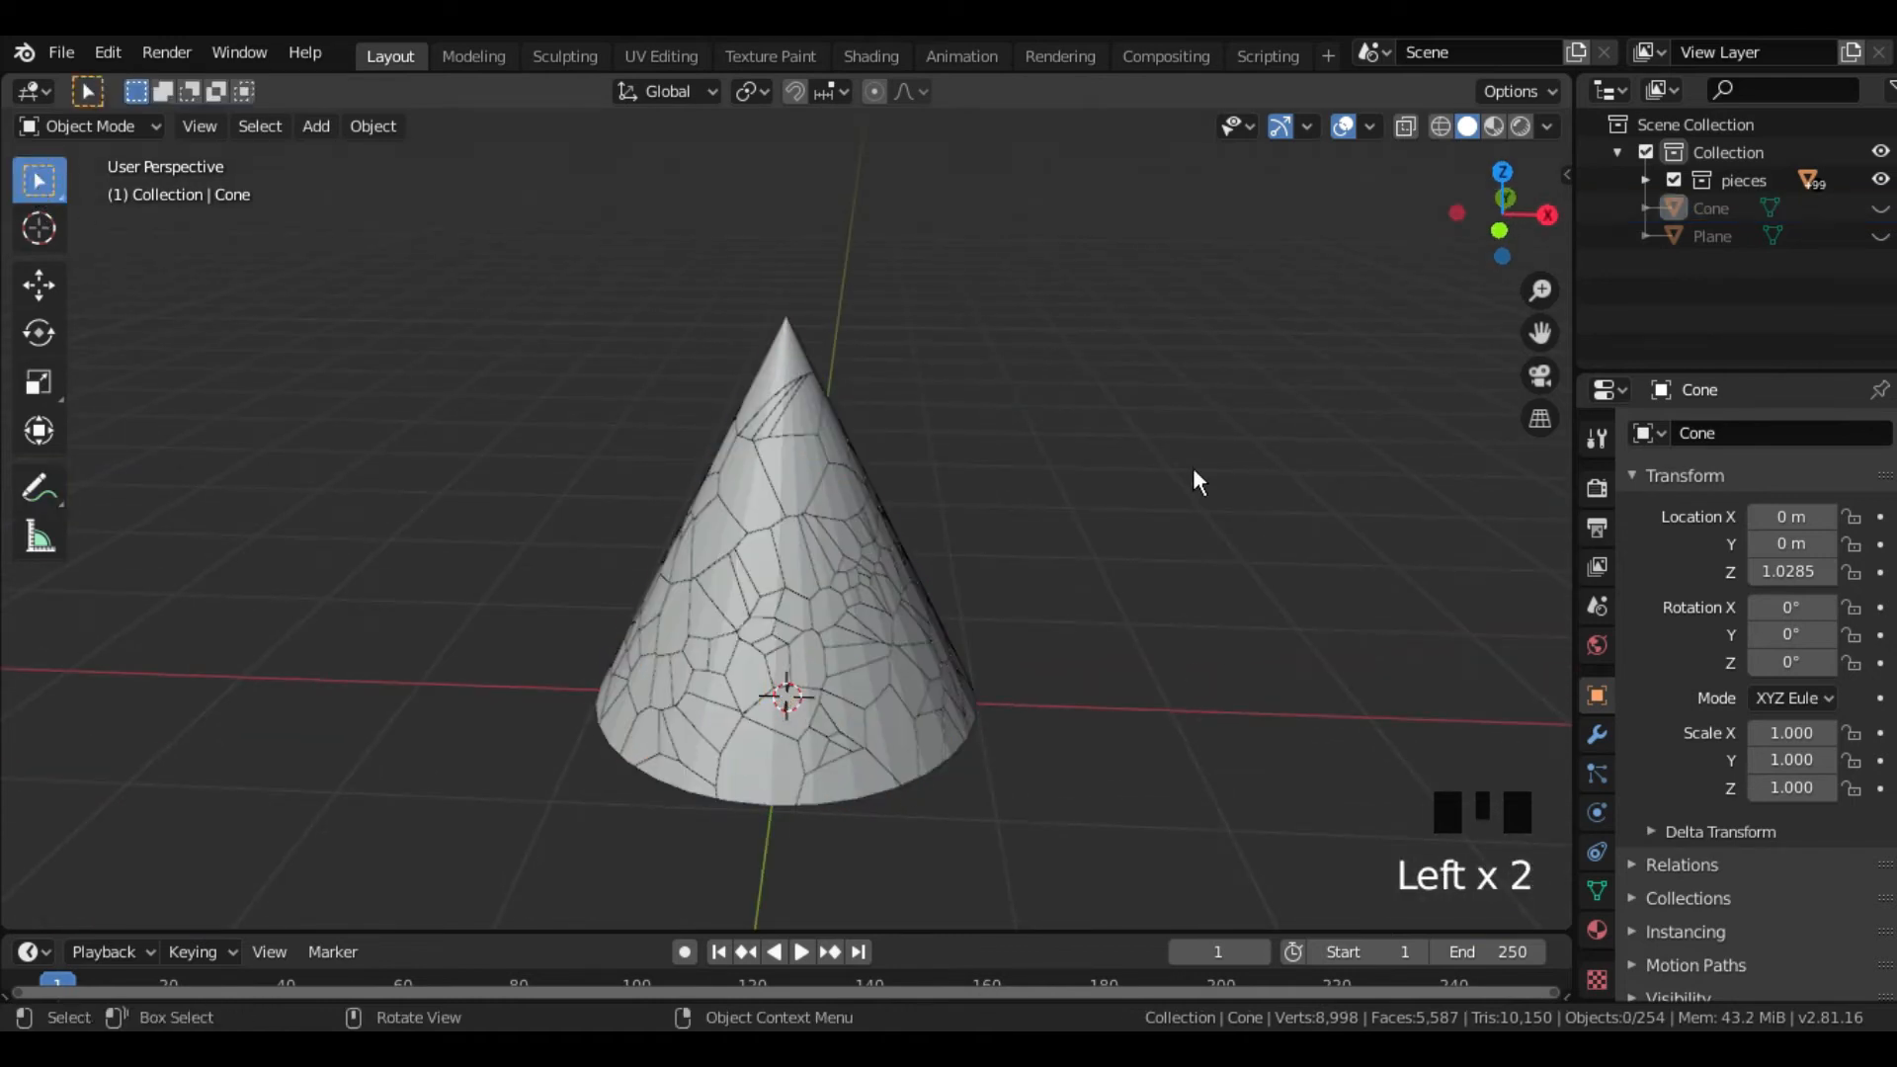
- Enlarge the timeline area and unhide the plane and the original cone
{"action": "middle_click_drag", "start_coordinate": [1194, 471], "coordinate": [924, 461]}
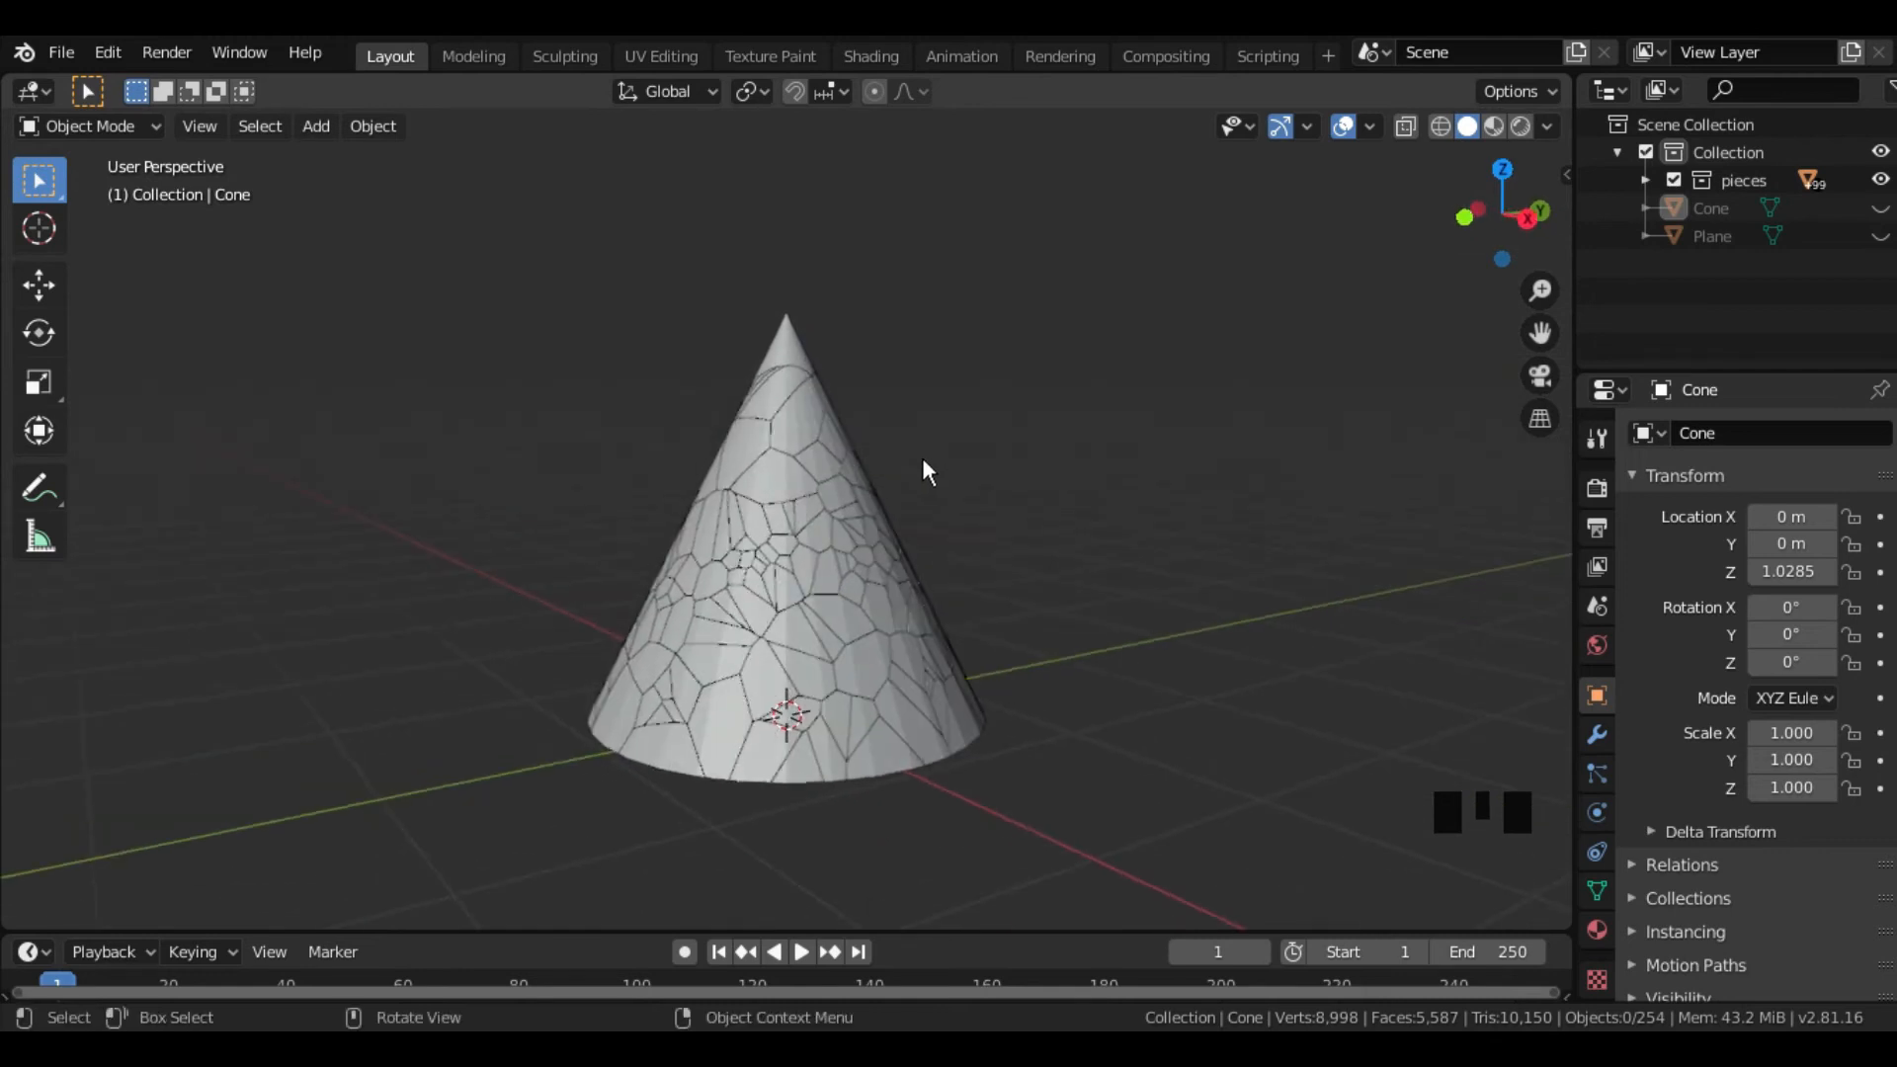
{"action": "left_click_drag", "start_coordinate": [999, 924], "coordinate": [992, 892]}
{"action": "left_click", "coordinate": [992, 893]}
{"action": "left_click", "coordinate": [802, 912]}
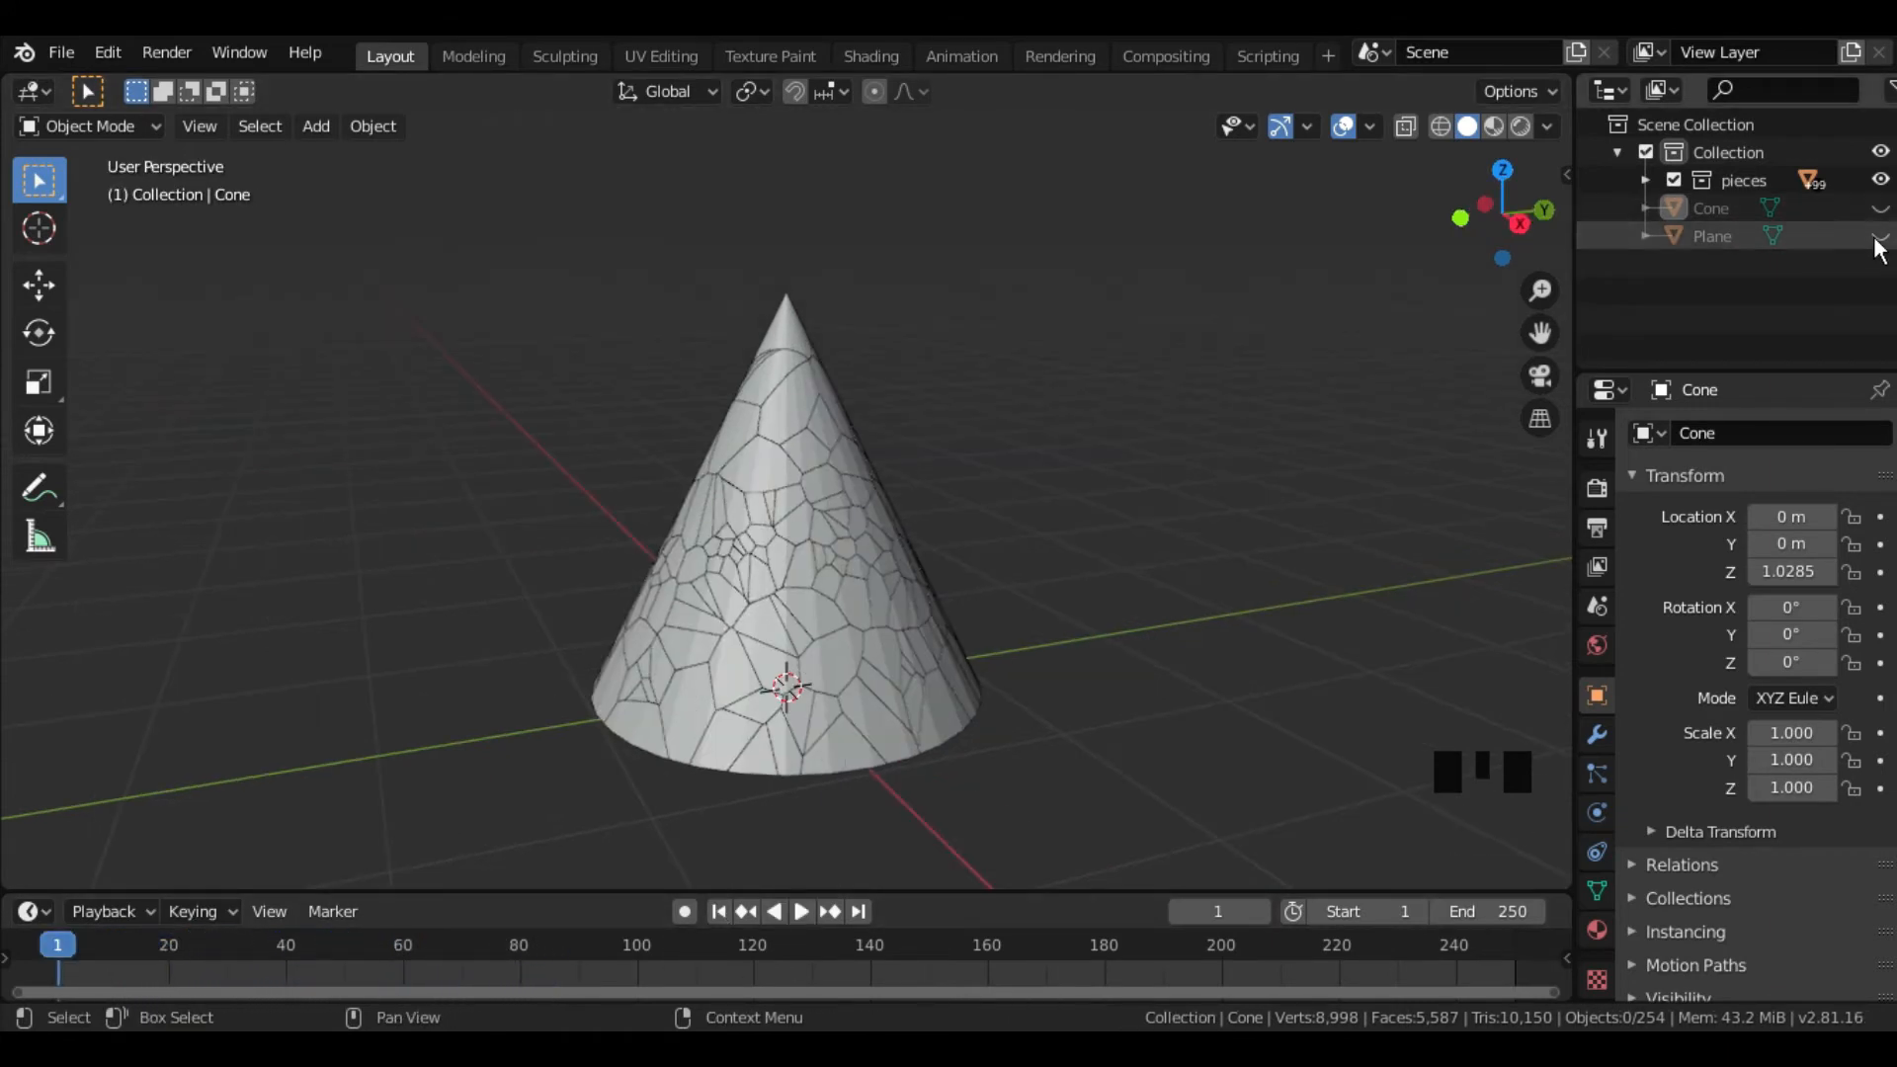
{"action": "left_click", "coordinate": [1879, 238]}
{"action": "middle_click_drag", "start_coordinate": [1093, 441], "coordinate": [946, 547]}
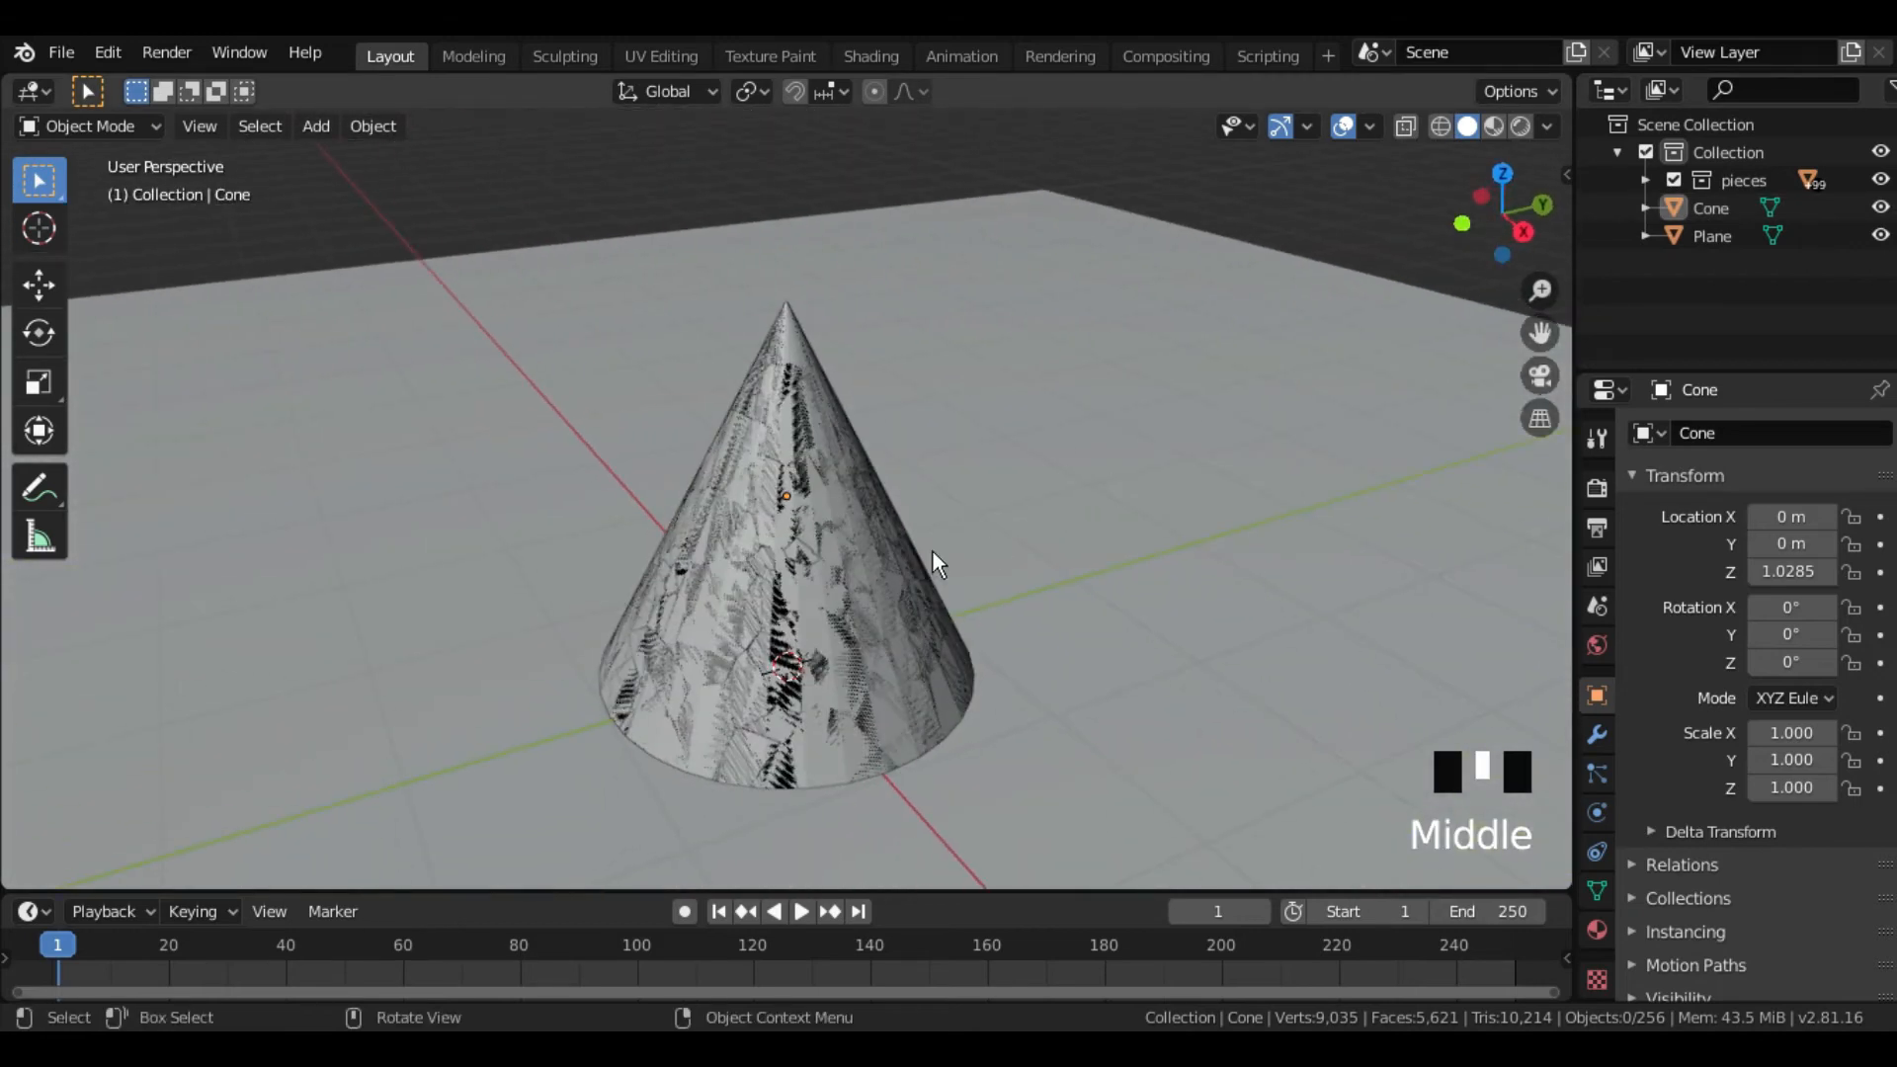
- Check the original cone's transform values in the viewport and hide the cone
{"action": "left_click", "coordinate": [1730, 208]}
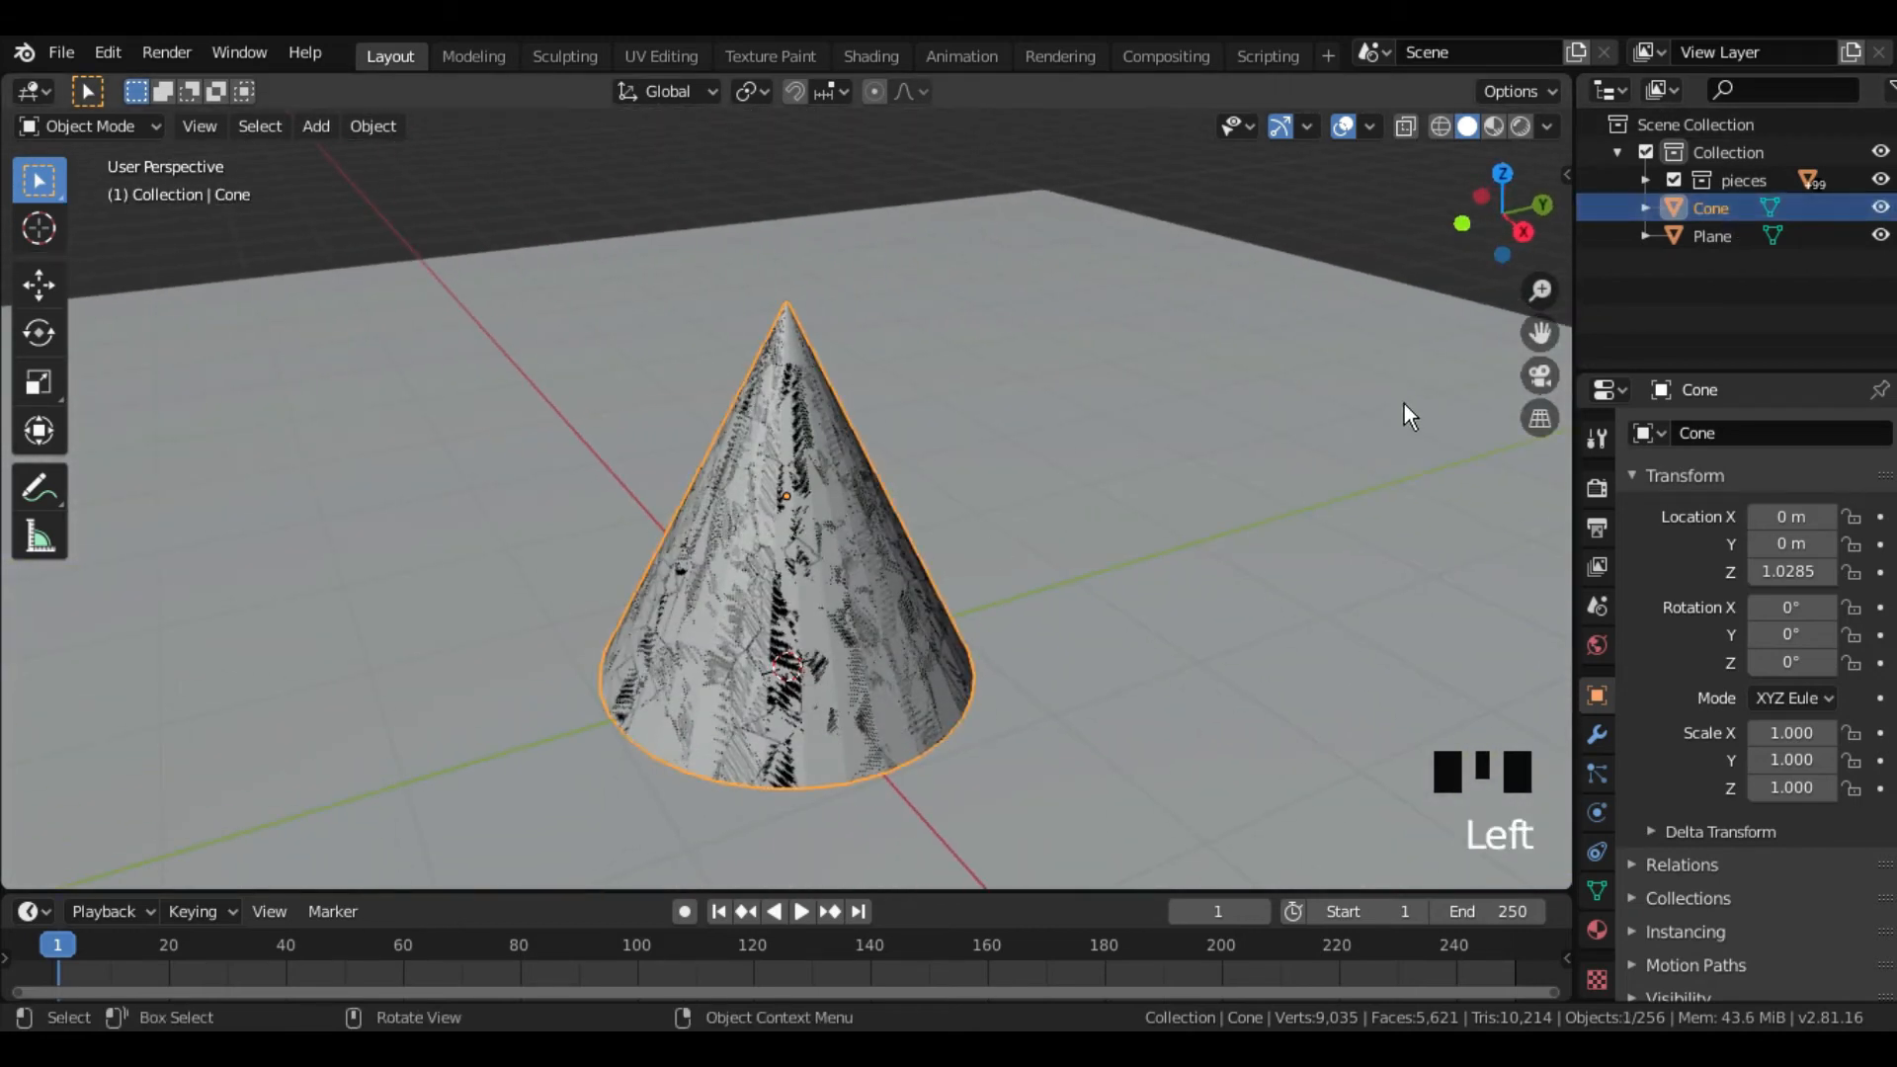
{"action": "key", "text": "n"}
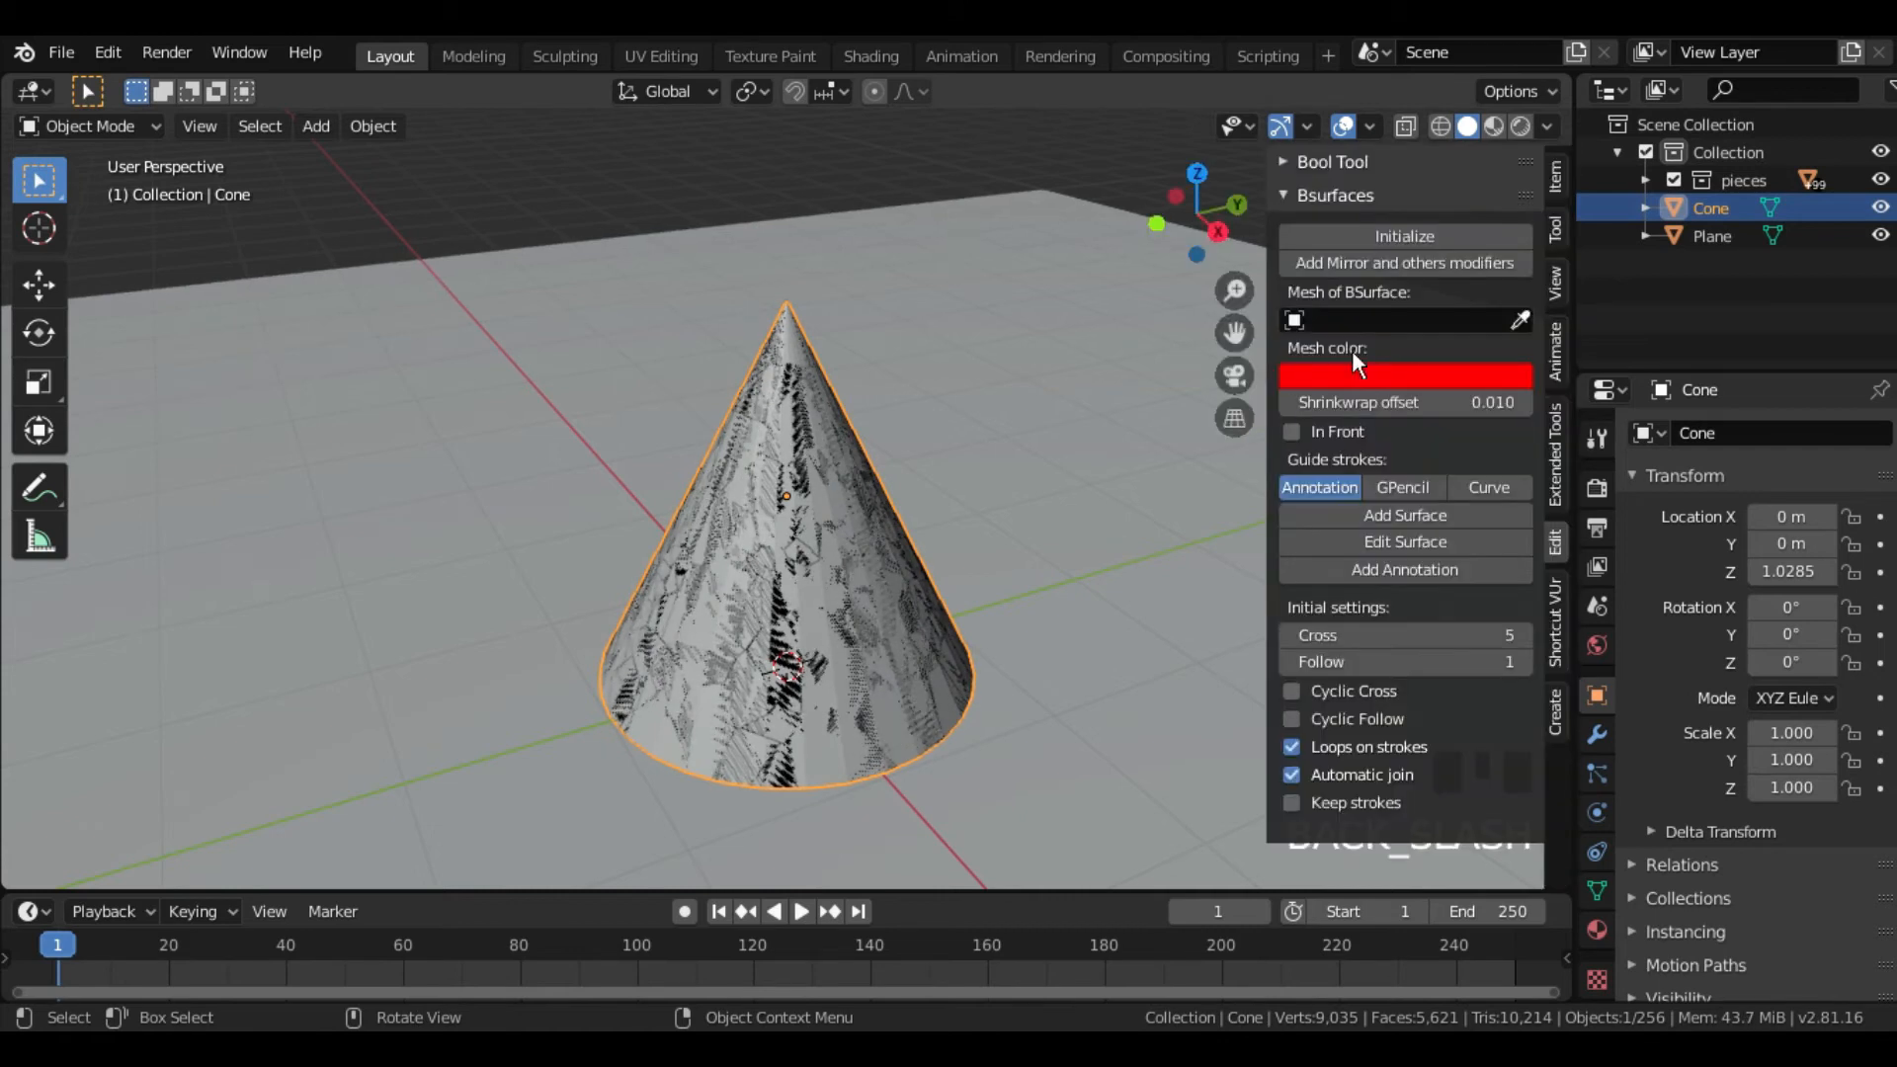
{"action": "left_click", "coordinate": [1557, 181]}
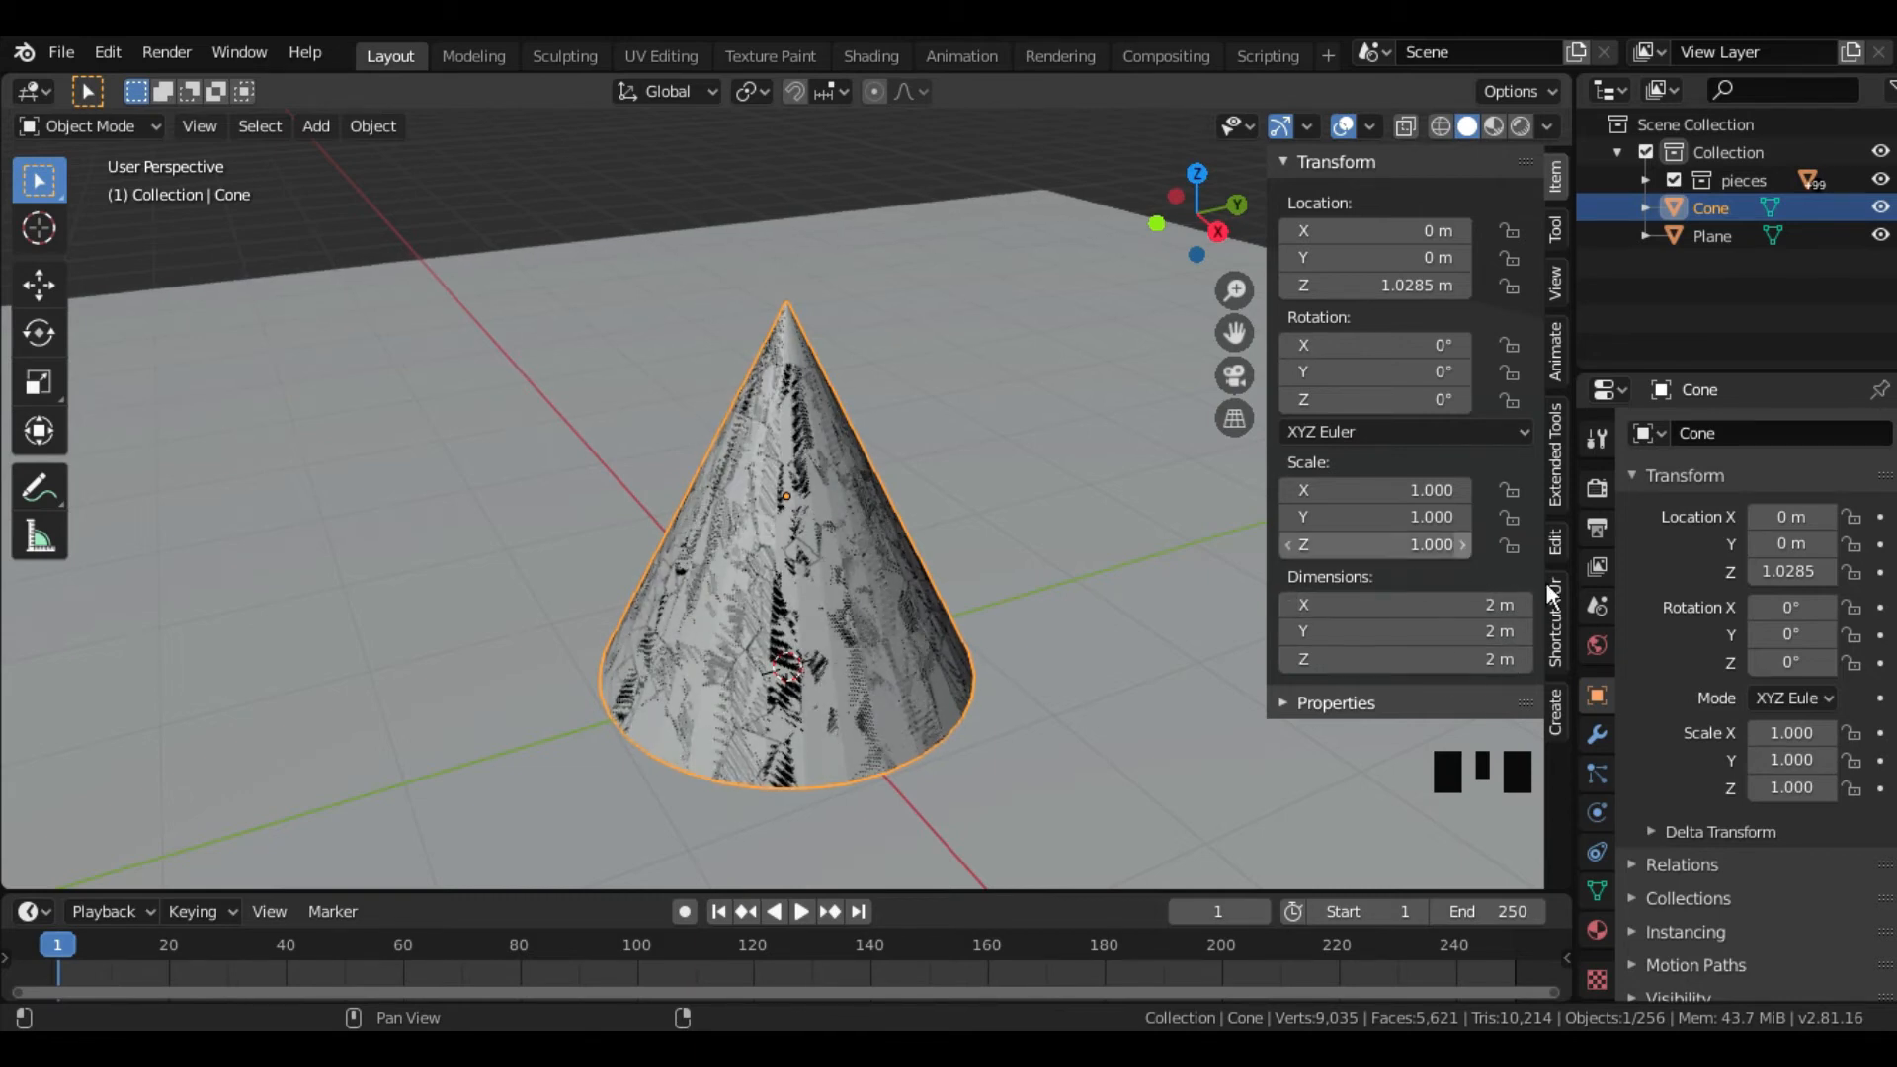
{"action": "middle_click_drag", "start_coordinate": [886, 553], "coordinate": [1060, 564]}
{"action": "key", "text": "n"}
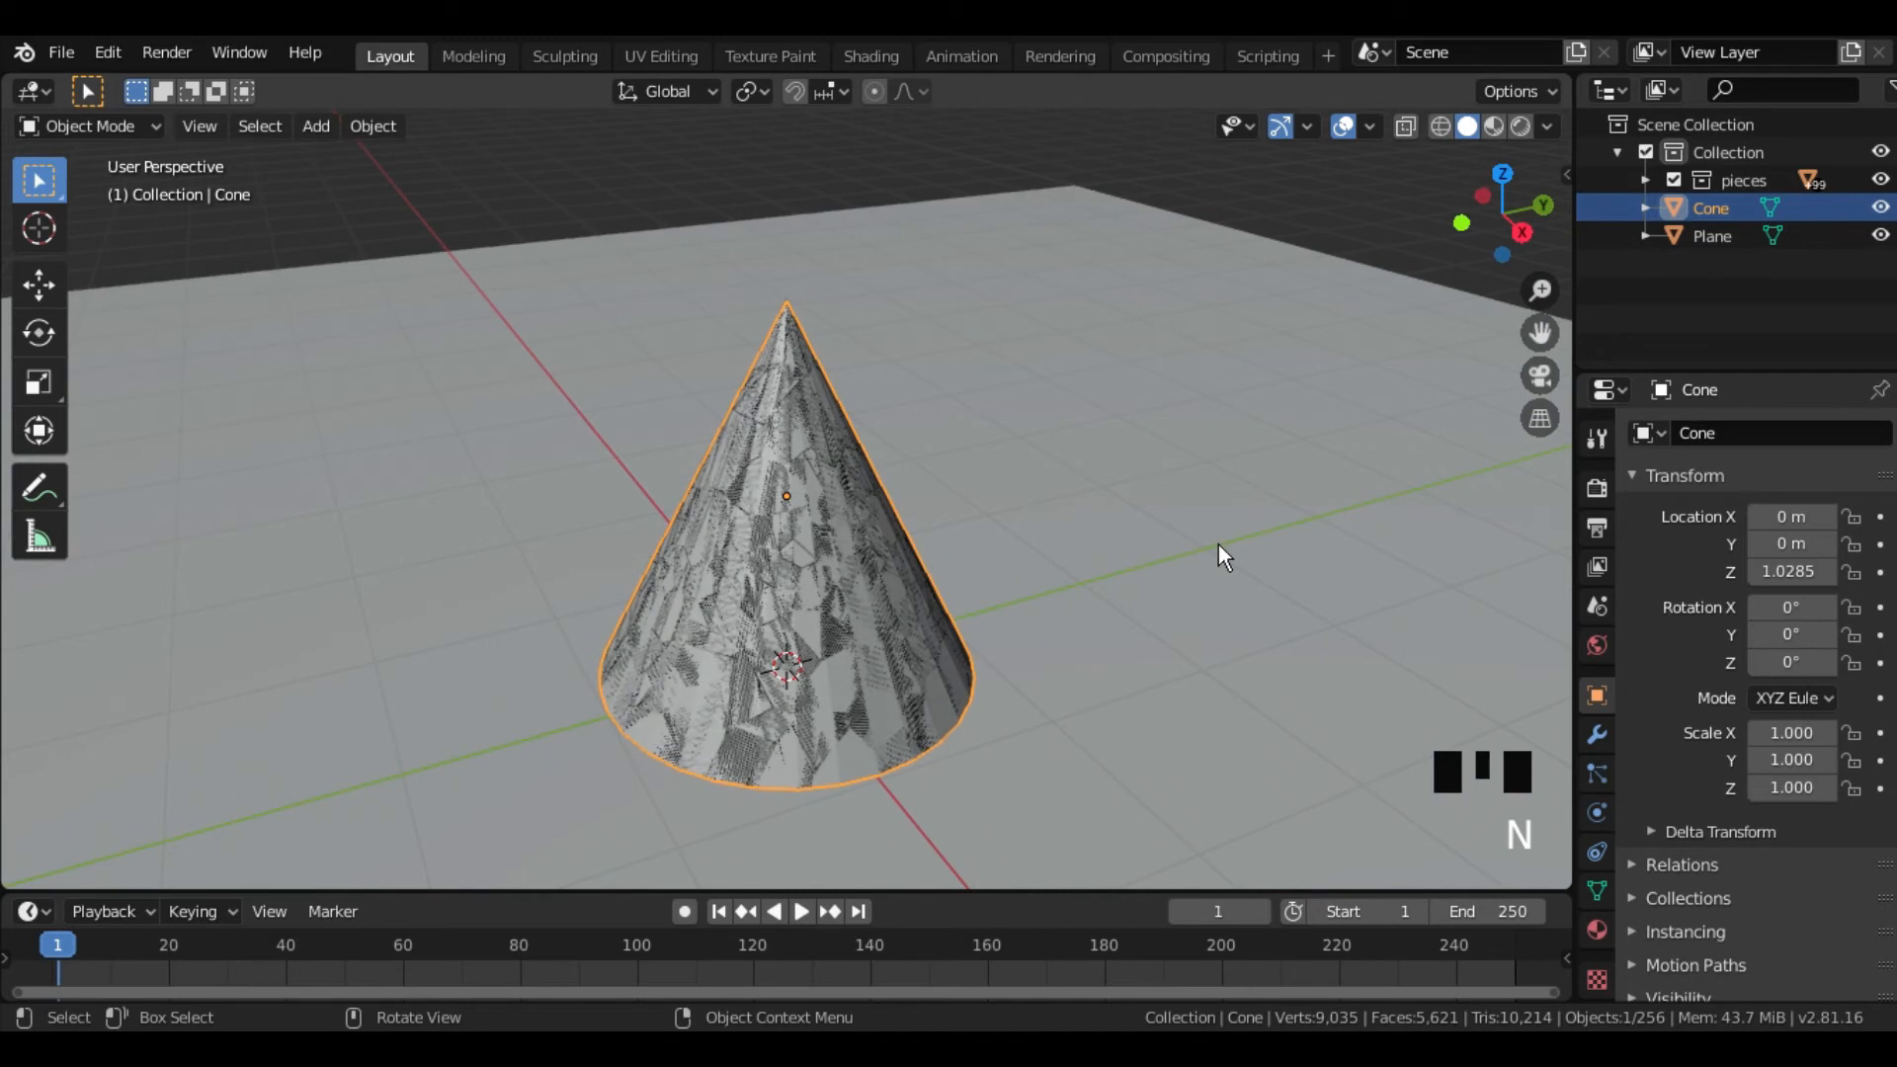
{"action": "key", "text": "backslash"}
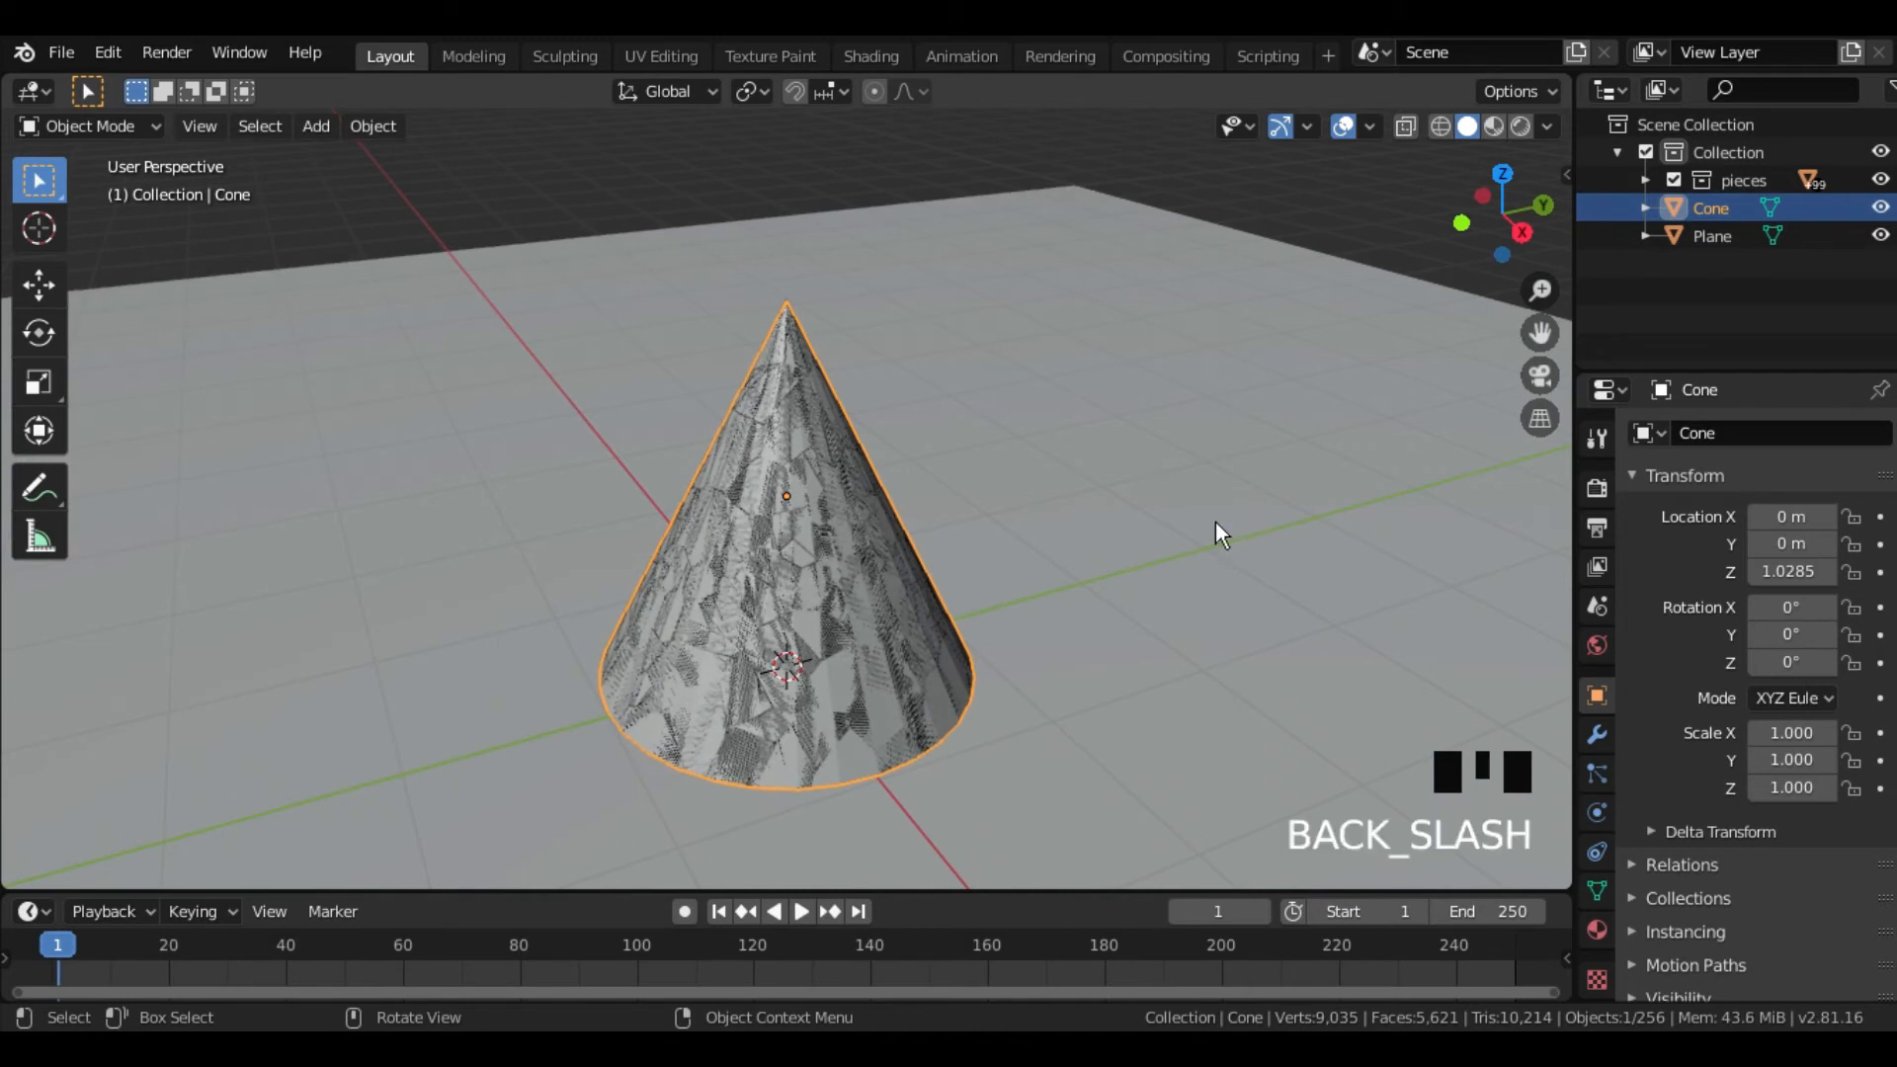
{"action": "left_click", "coordinate": [1880, 208]}
{"action": "middle_click_drag", "start_coordinate": [998, 464], "coordinate": [909, 529]}
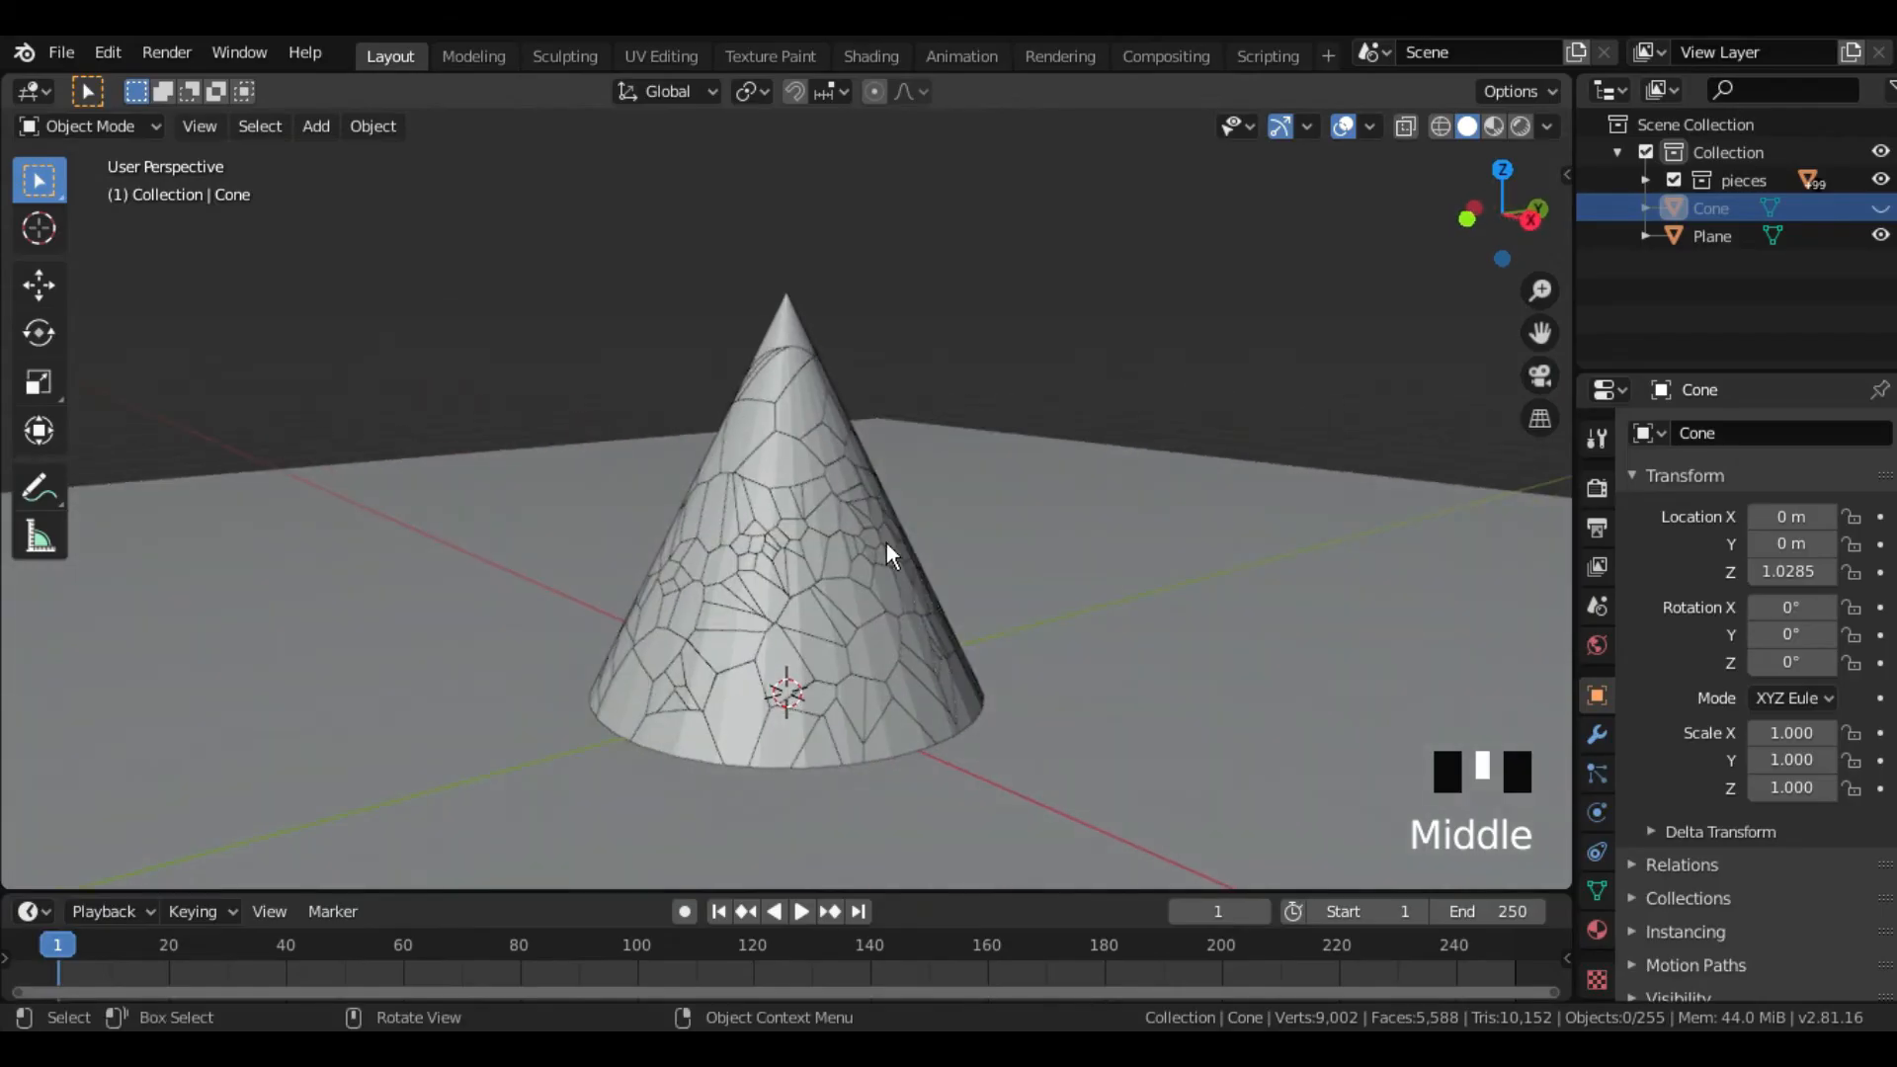
- Select the fracture piece Cone_cell.124 on the upper part of the cone and add Rigid Body physics to it
{"action": "left_click", "coordinate": [787, 471]}
{"action": "middle_click_drag", "start_coordinate": [1168, 649], "coordinate": [1131, 665]}
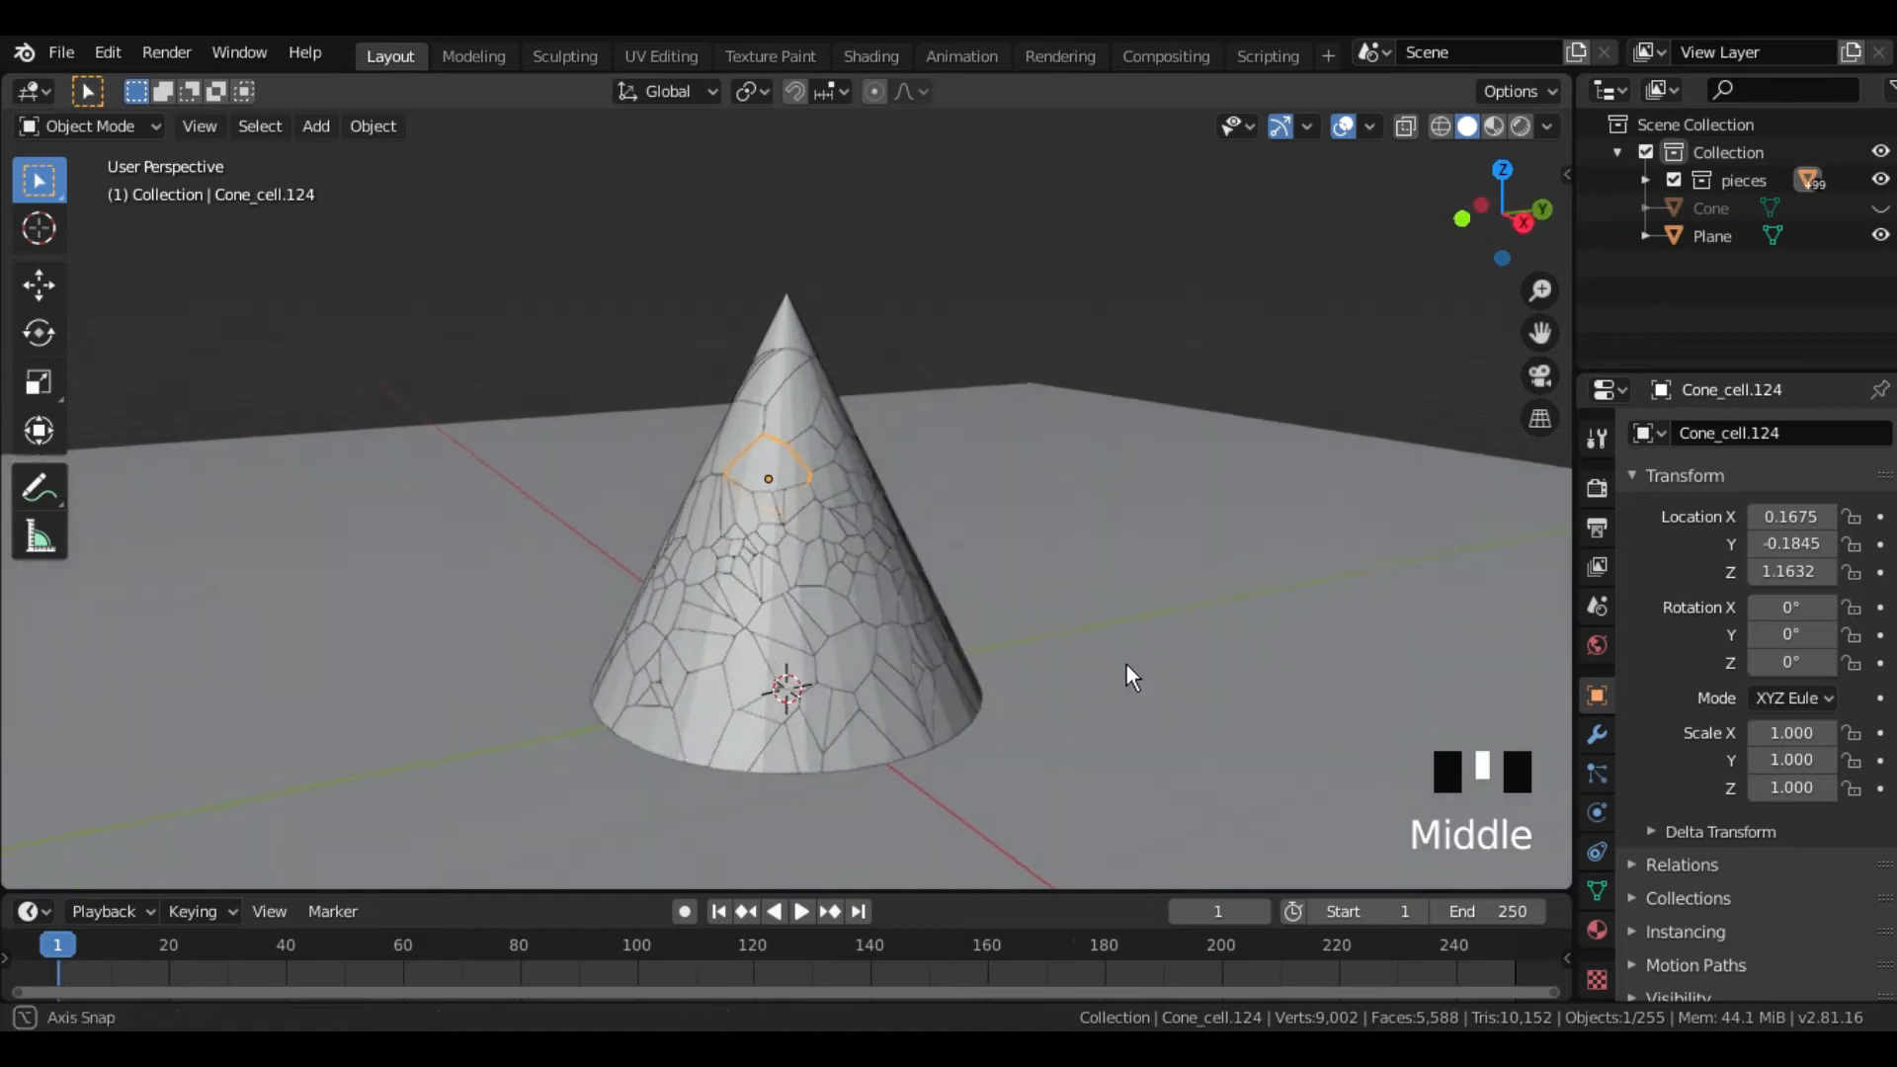
{"action": "scroll", "coordinate": [1572, 779], "scroll_direction": "down", "scroll_amount": 2}
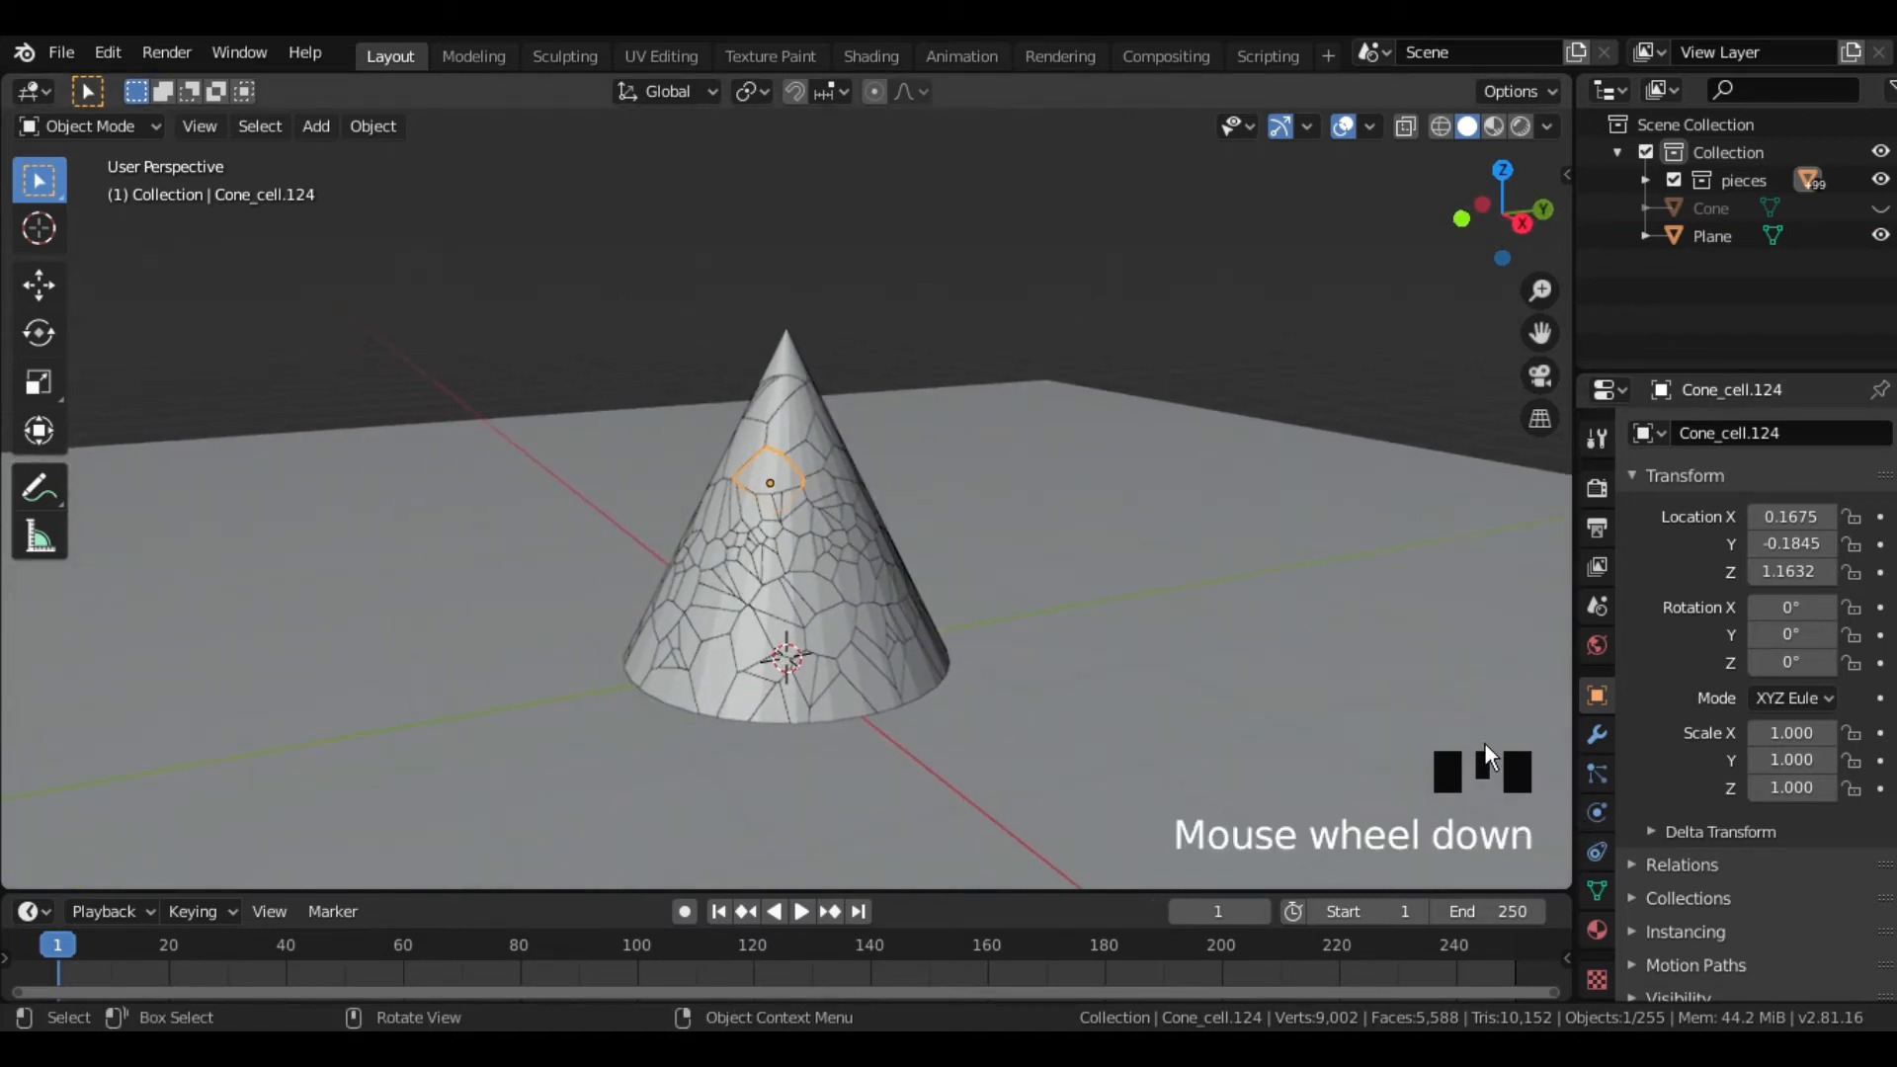
{"action": "left_click", "coordinate": [1600, 814]}
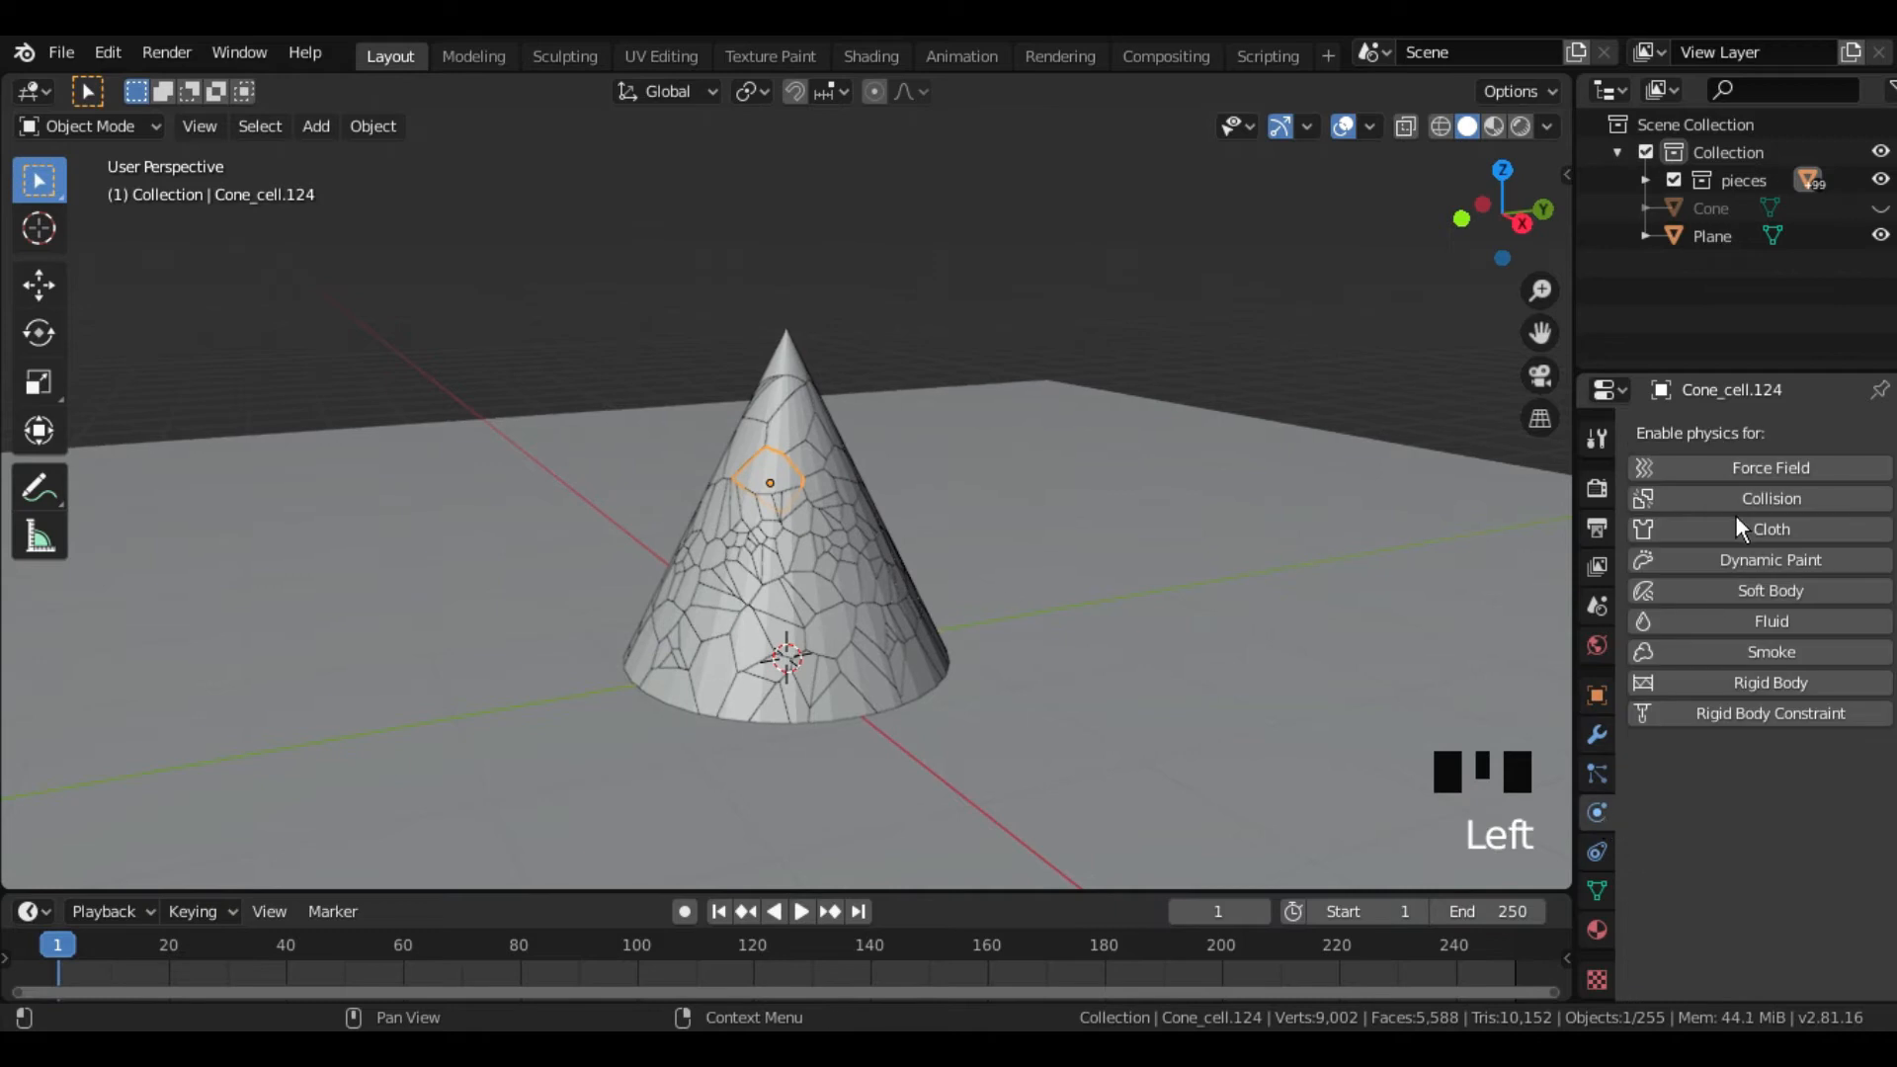
{"action": "left_click", "coordinate": [1764, 685]}
- Raise the piece's rigid body surface friction to 0.791
{"action": "scroll", "coordinate": [1781, 820], "scroll_direction": "down", "scroll_amount": 3}
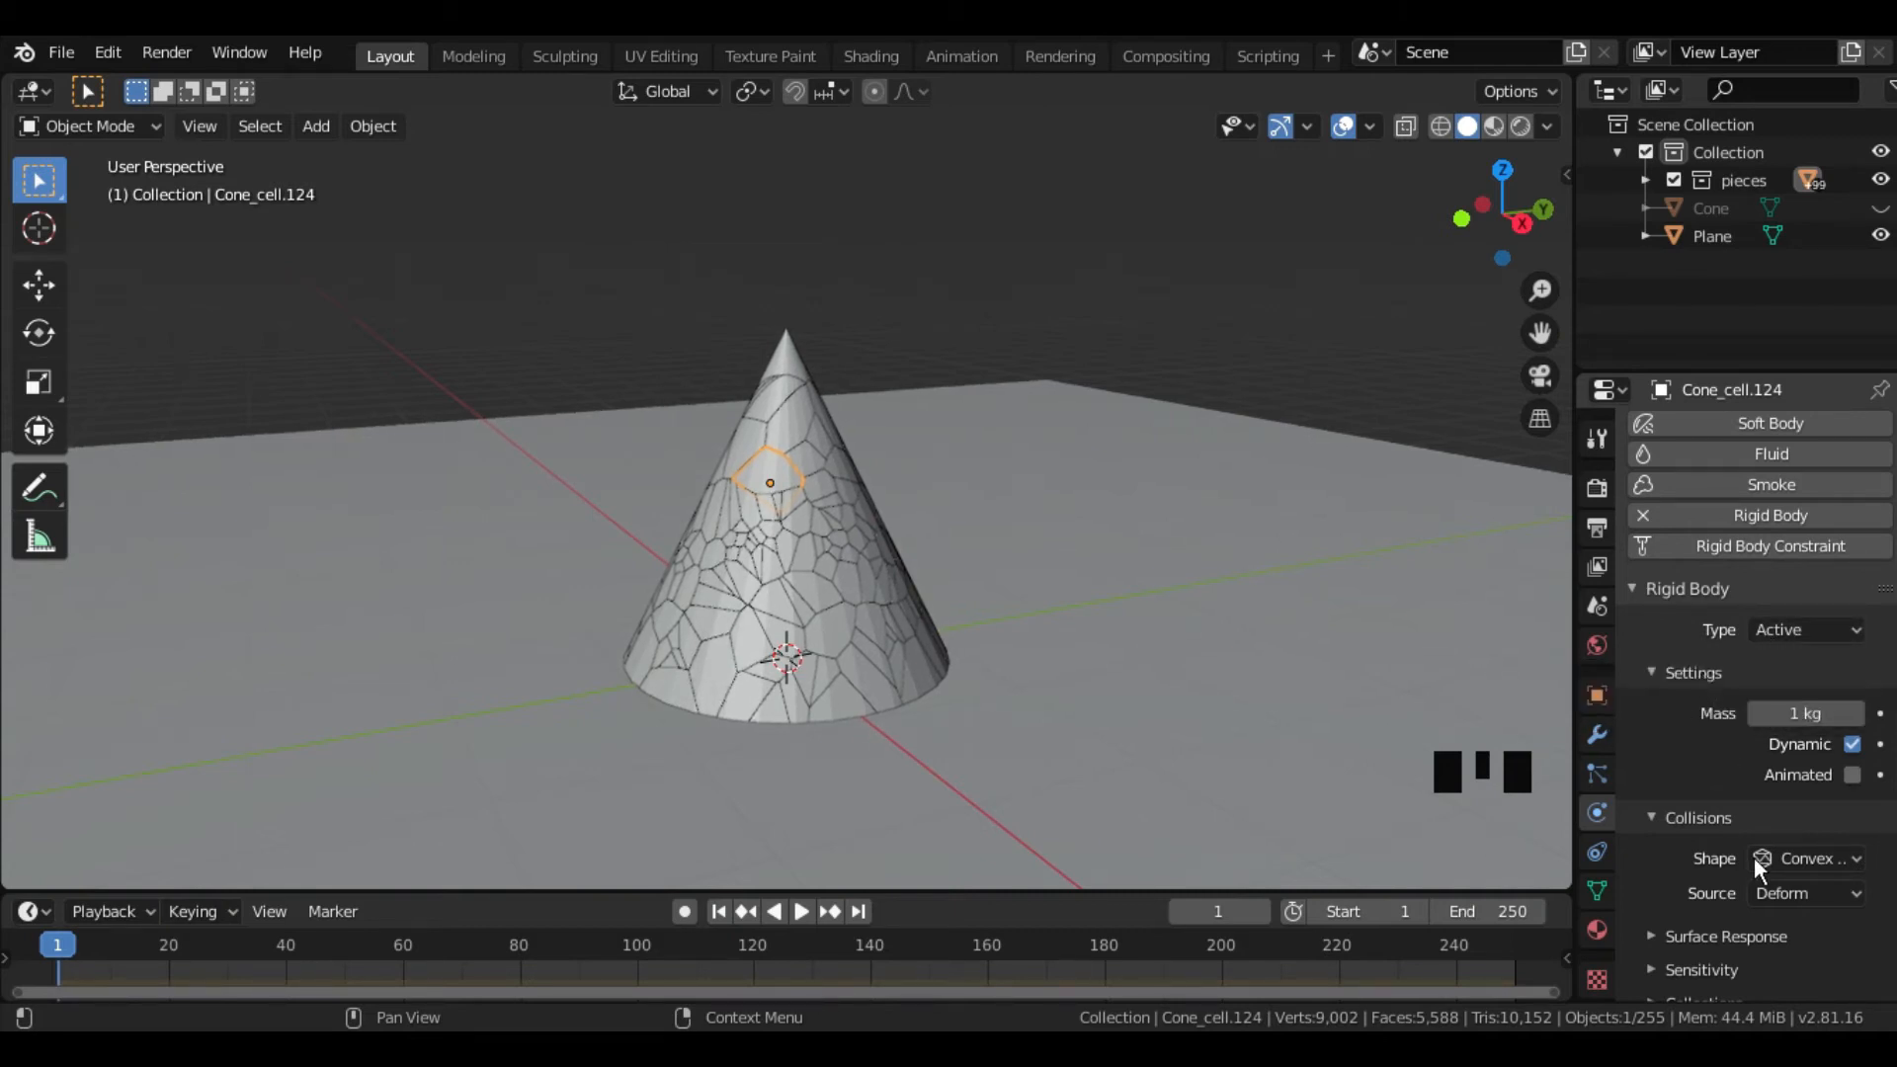
{"action": "scroll", "coordinate": [1721, 946], "scroll_direction": "down", "scroll_amount": 5}
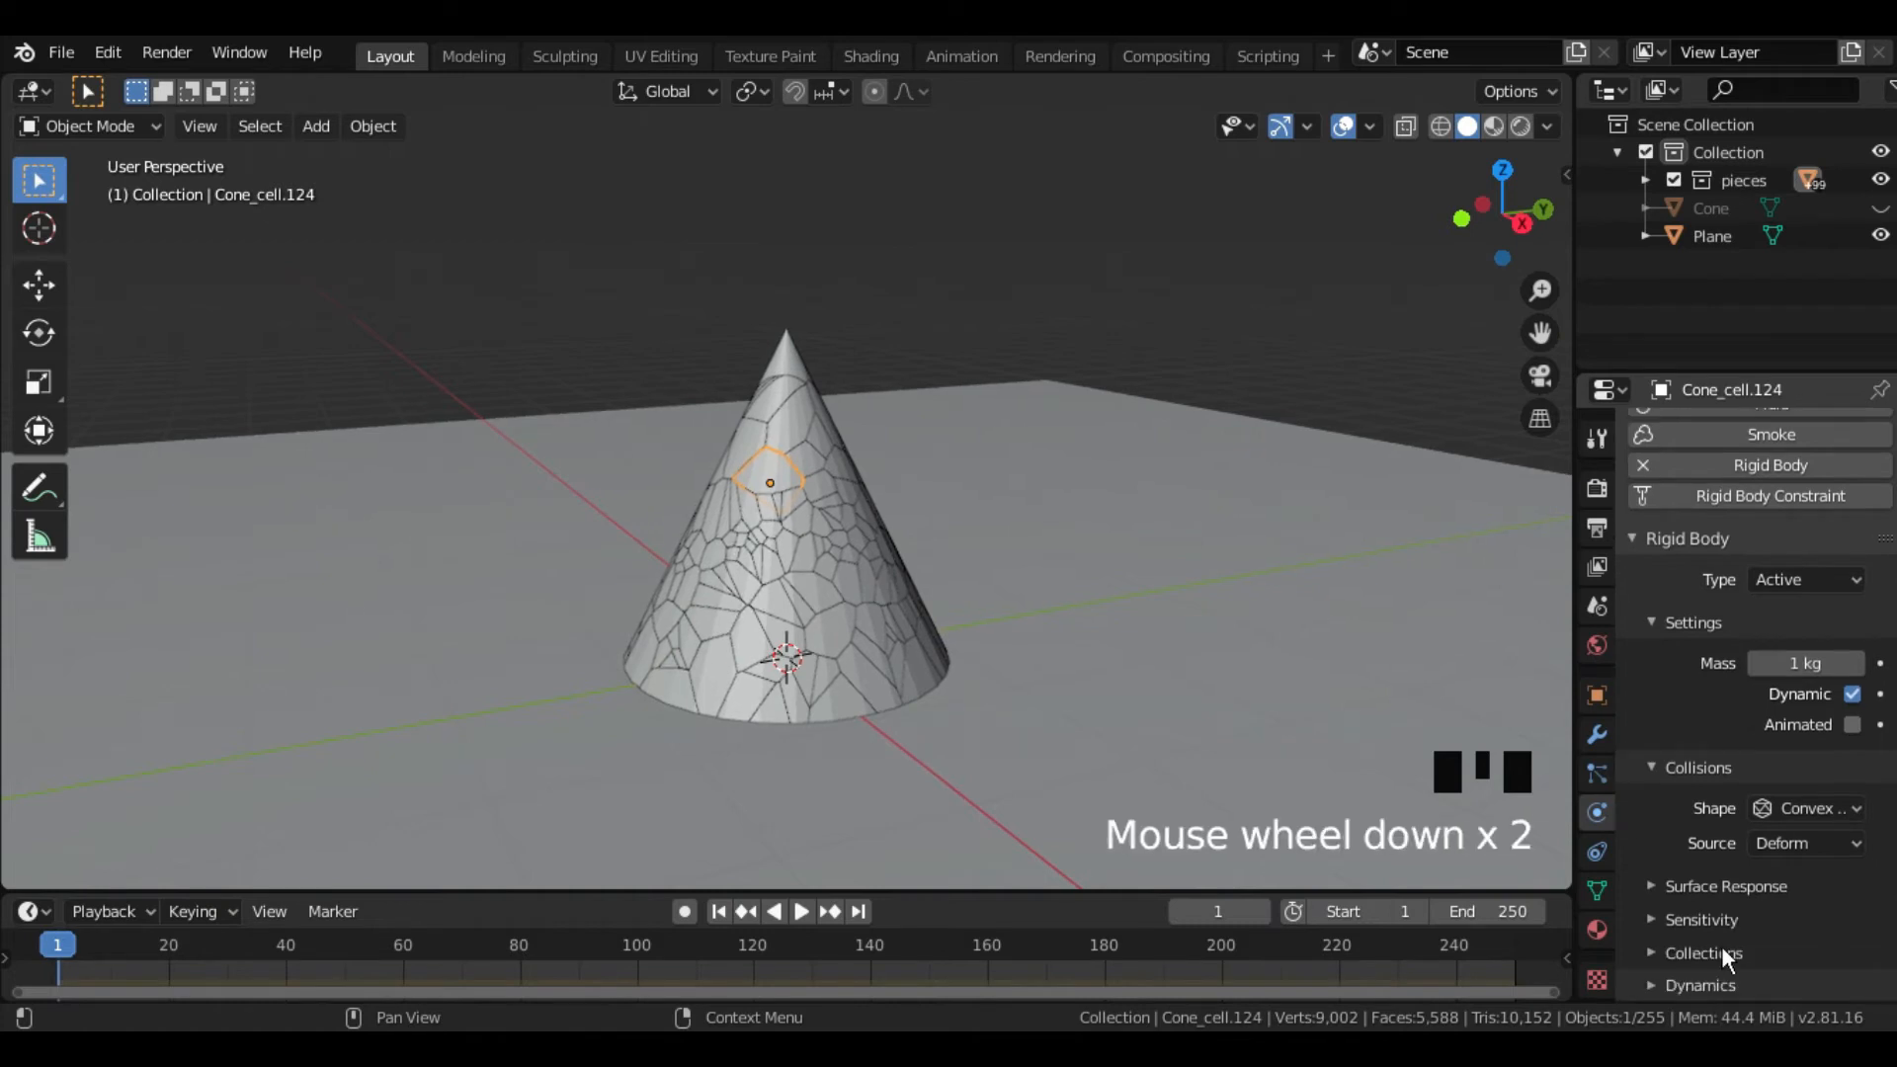
{"action": "left_click", "coordinate": [1664, 884]}
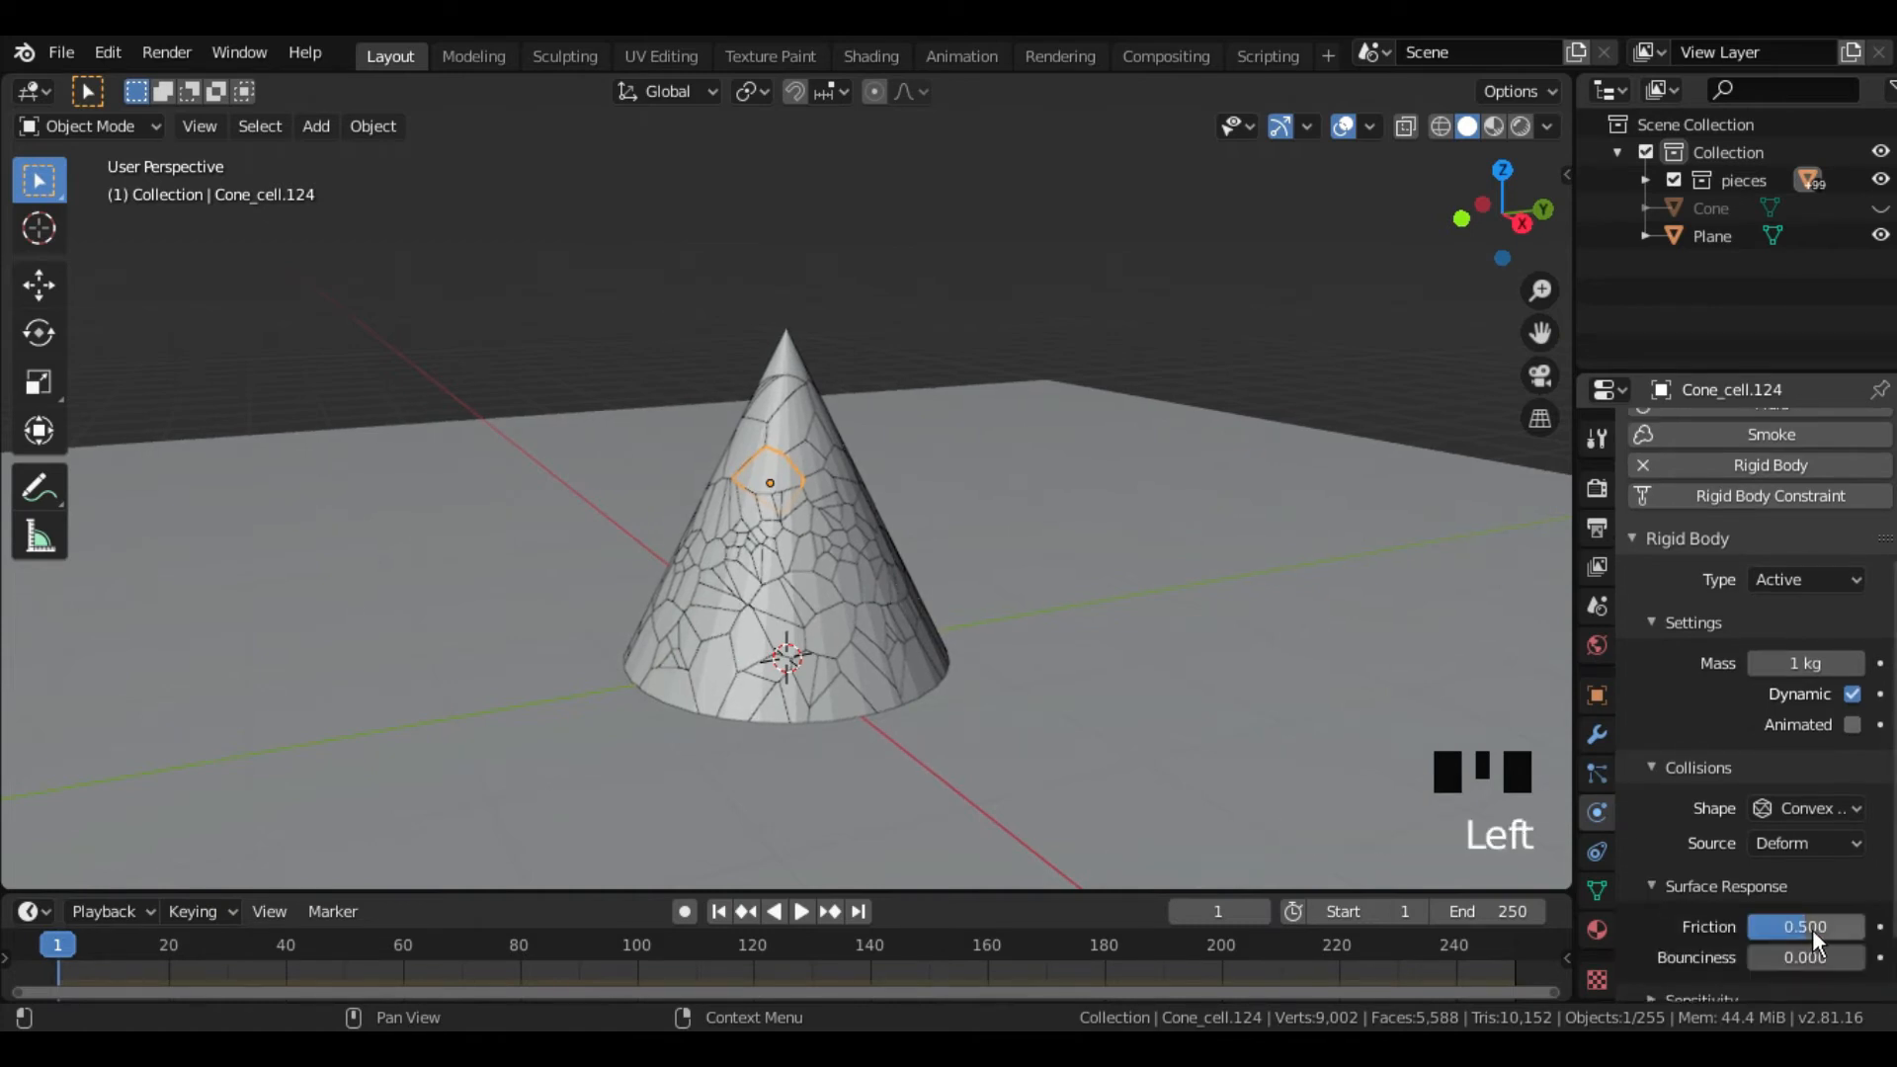
{"action": "left_click_drag", "start_coordinate": [1813, 929], "coordinate": [1818, 929]}
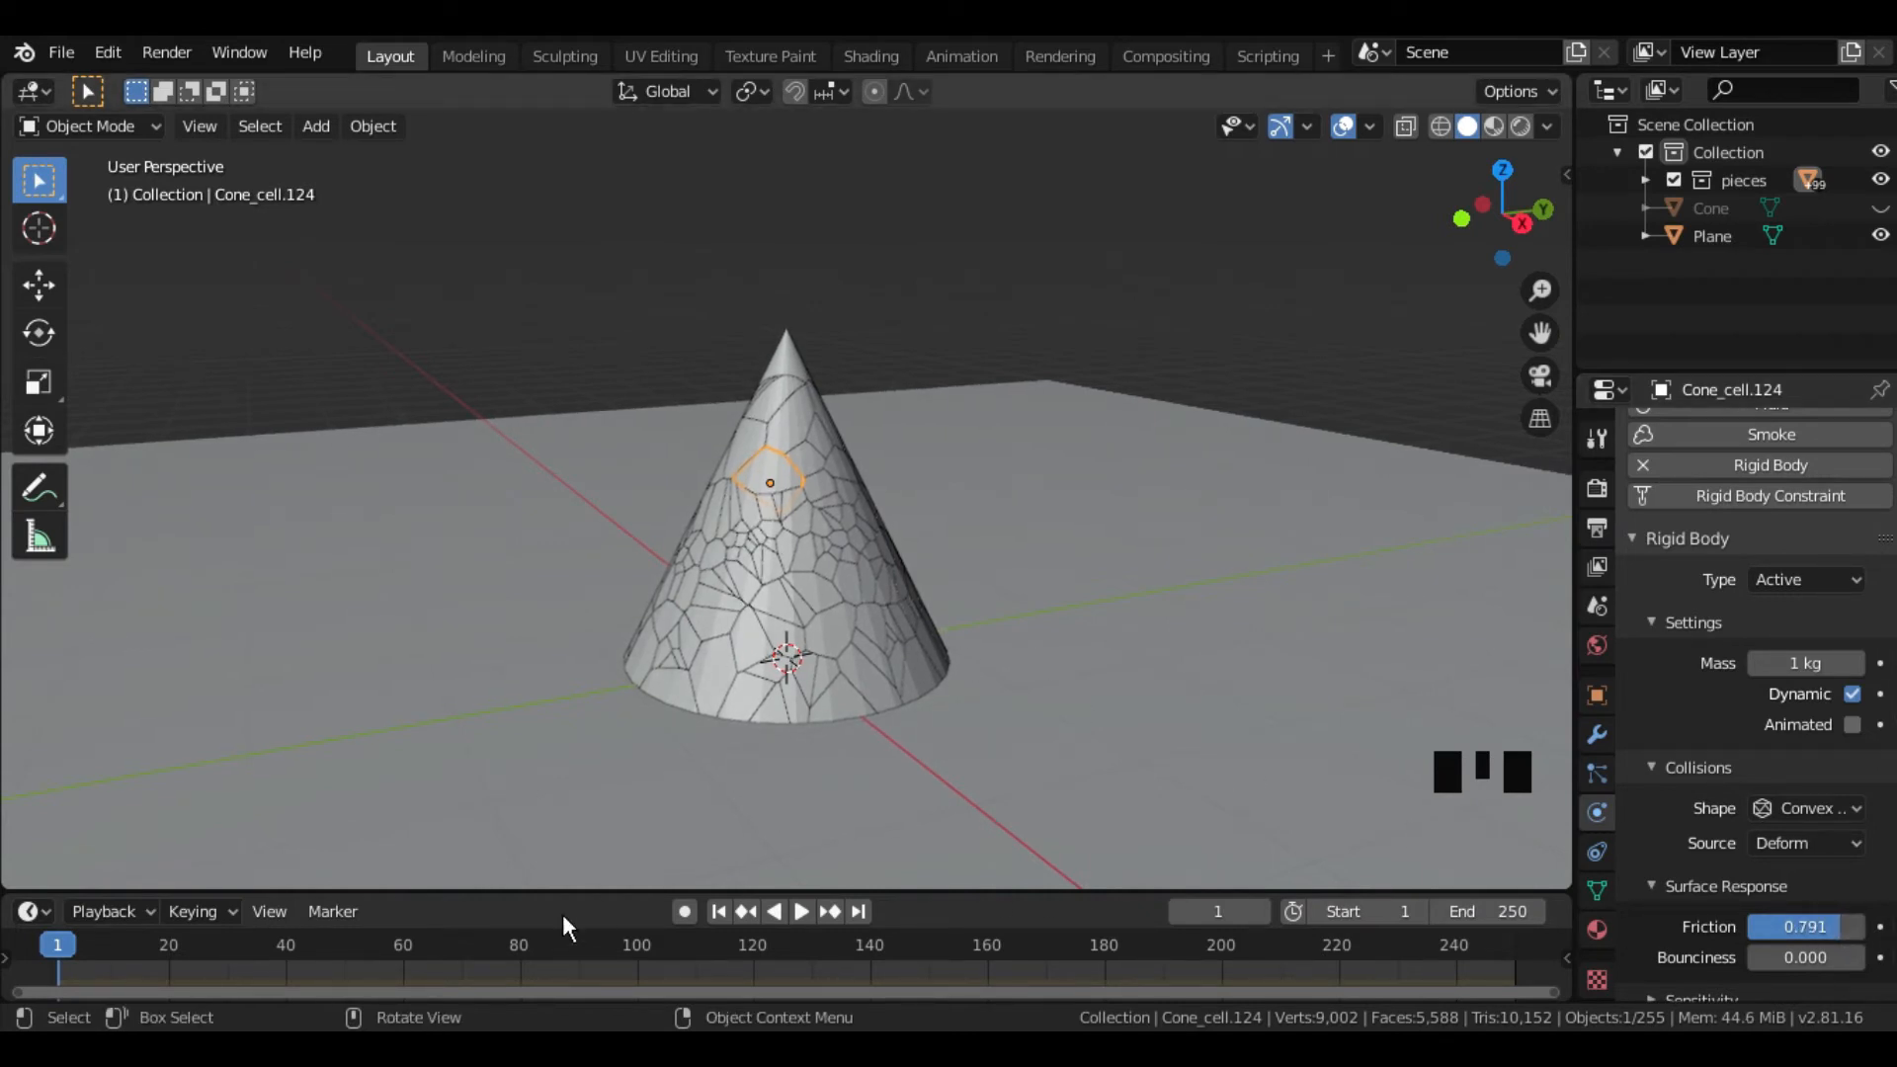
- Play the rigid body simulation for about 40 frames, stop it and return to frame 1
{"action": "left_click", "coordinate": [804, 913]}
{"action": "left_click", "coordinate": [796, 913]}
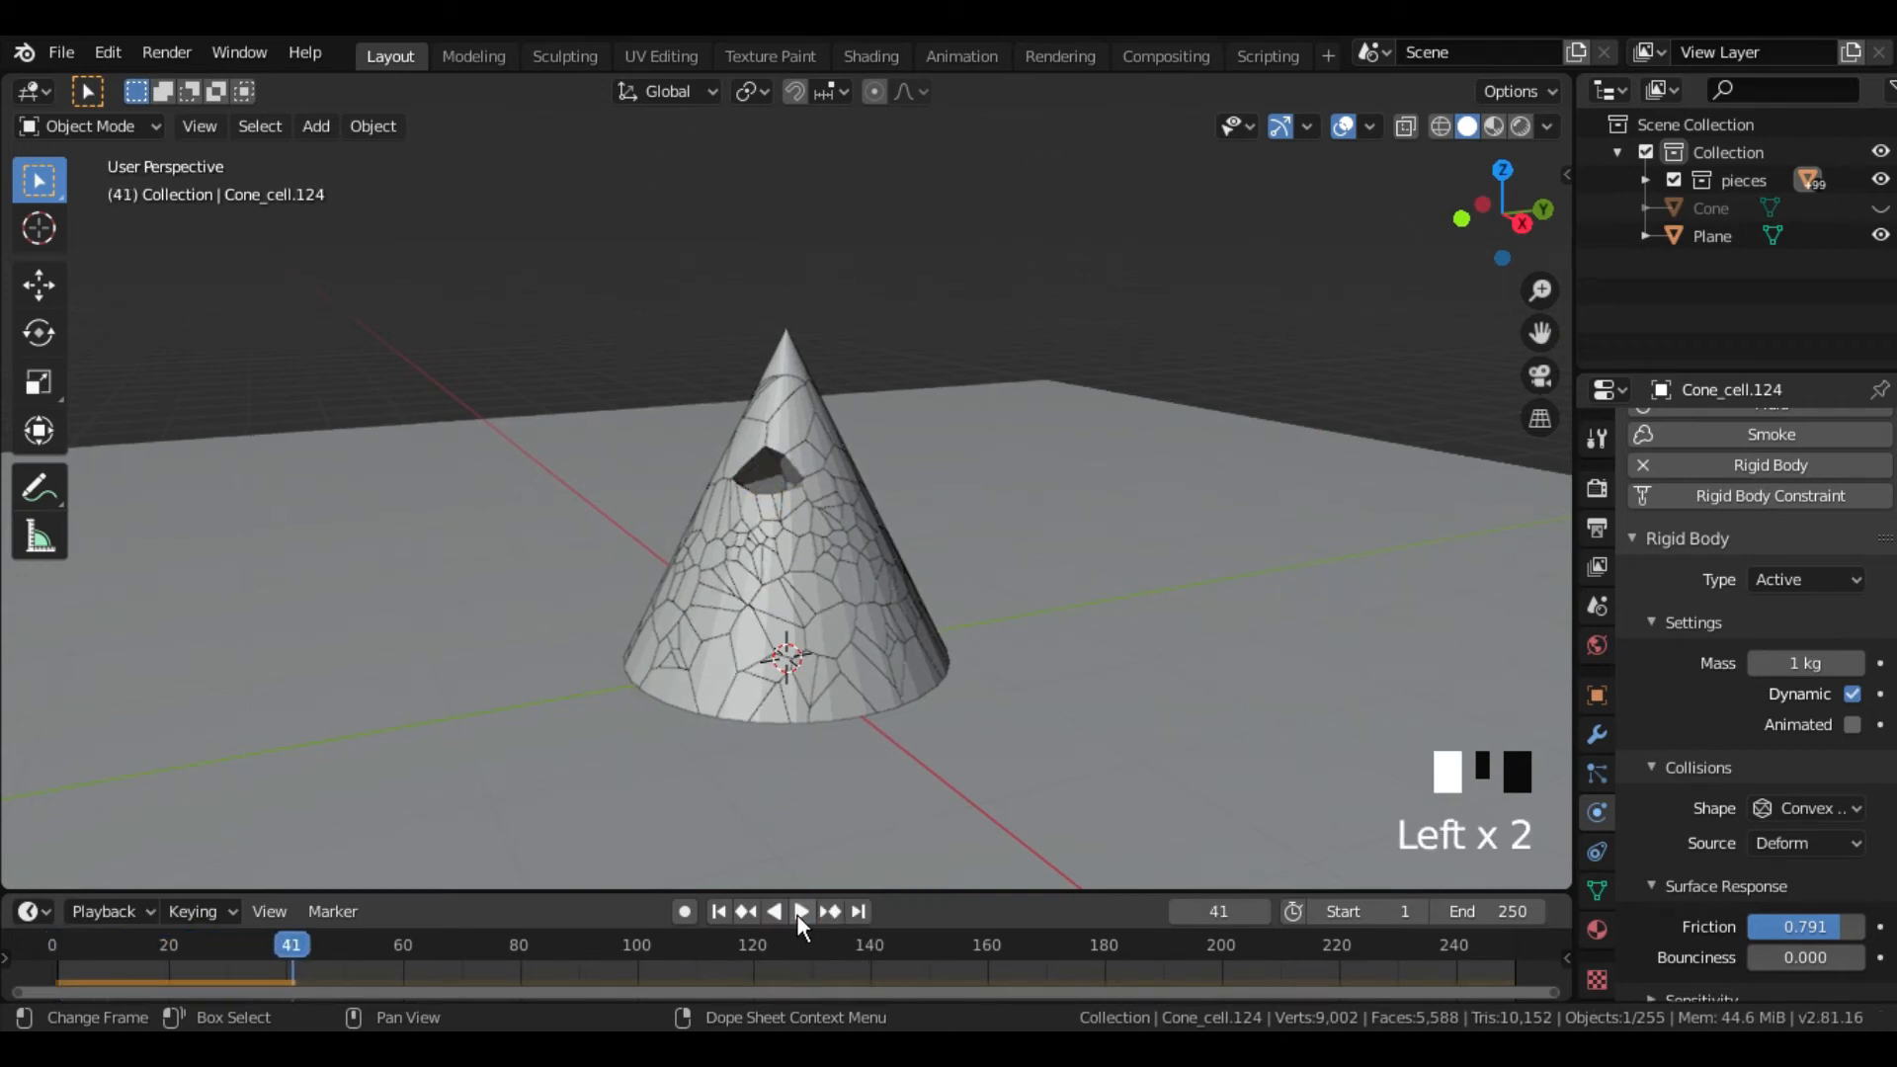
{"action": "left_click", "coordinate": [717, 910]}
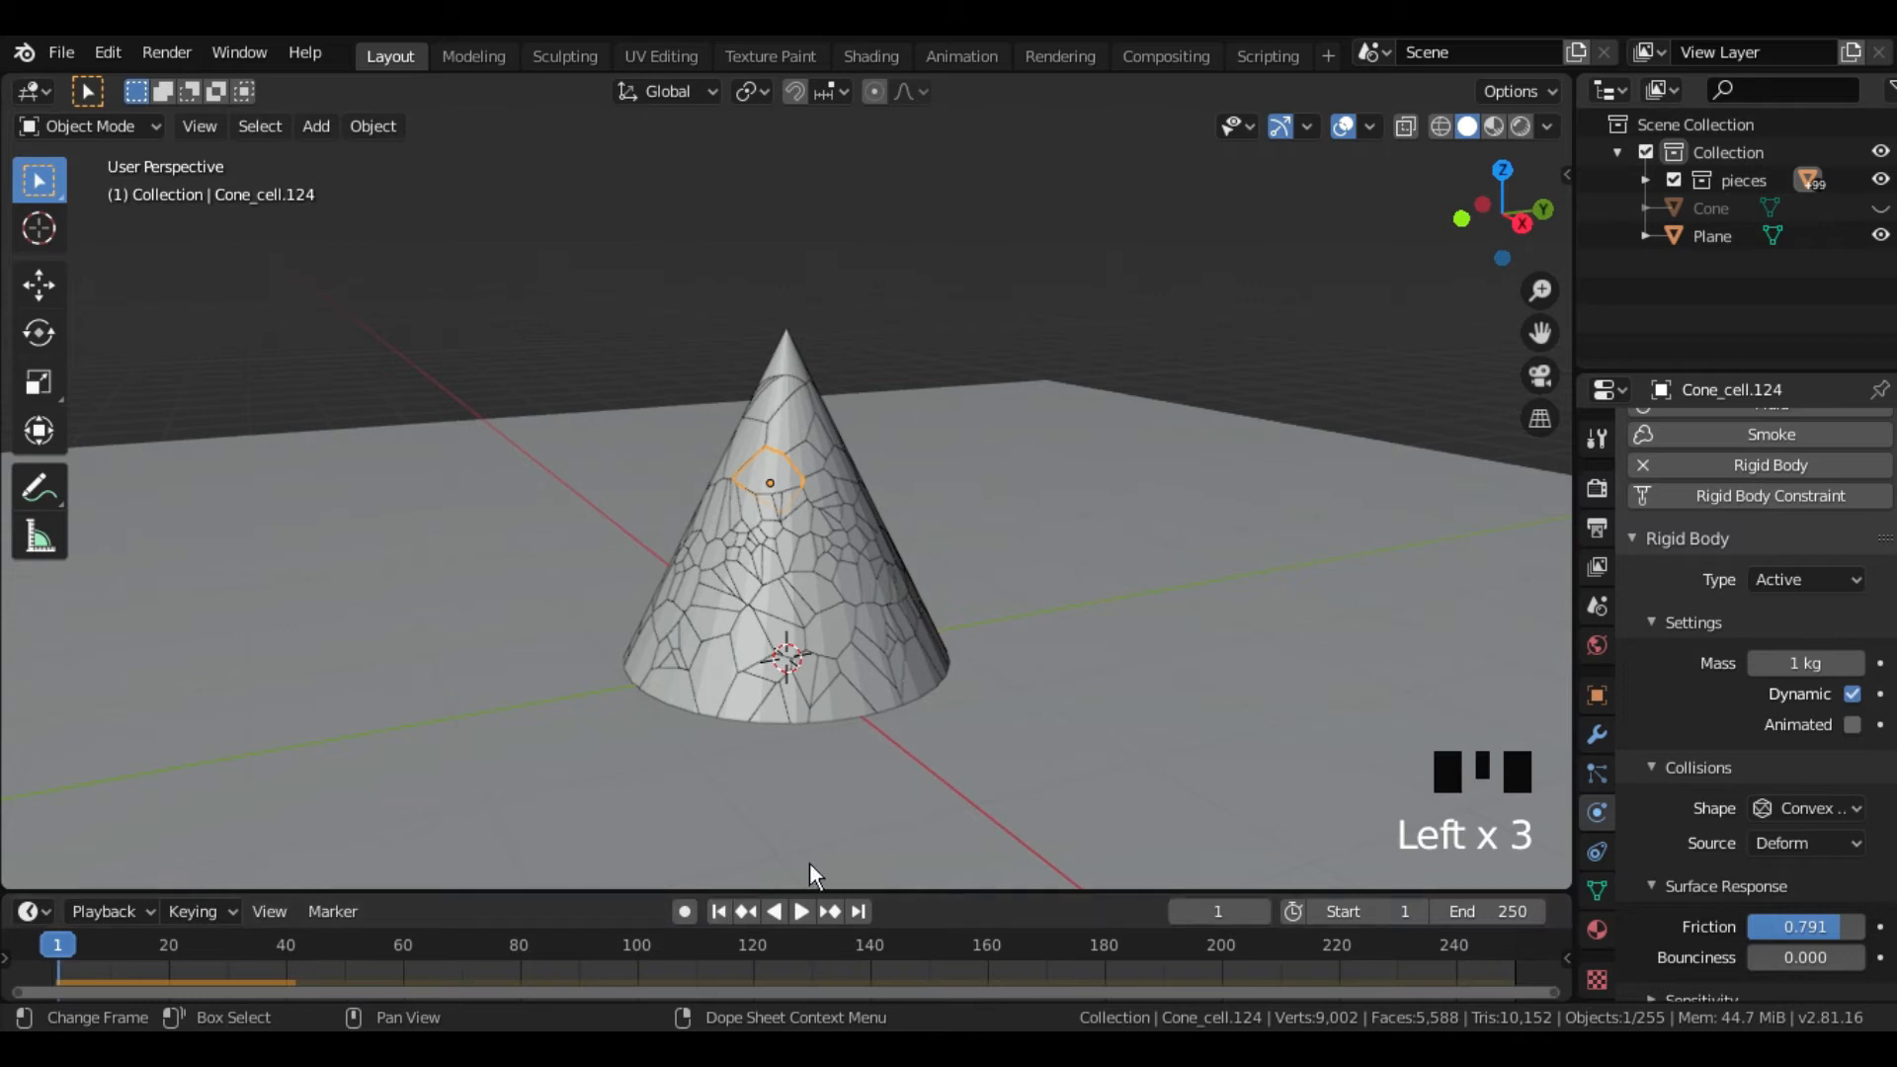
{"action": "middle_click_drag", "start_coordinate": [1423, 569], "coordinate": [1391, 540]}
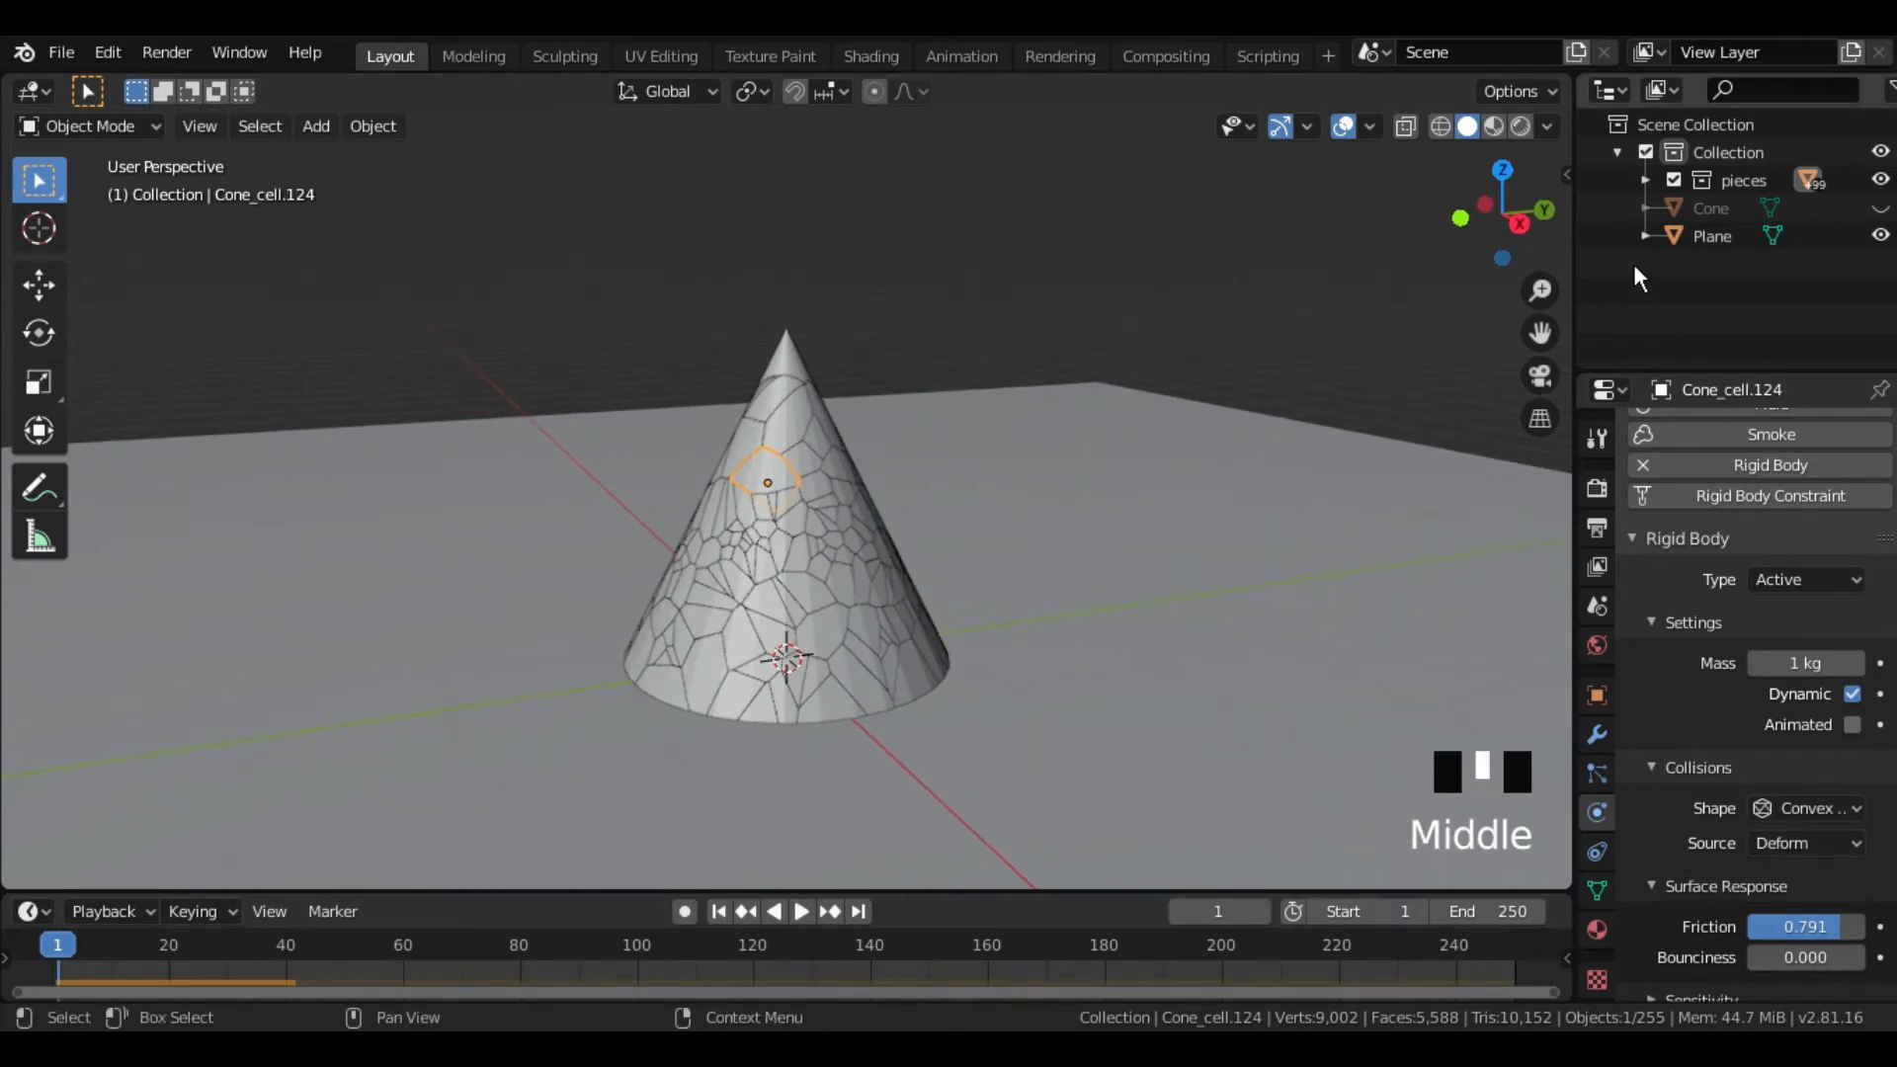
- Select all objects in the pieces collection and copy the active piece's rigid body settings to them
{"action": "right_click", "coordinate": [1714, 182]}
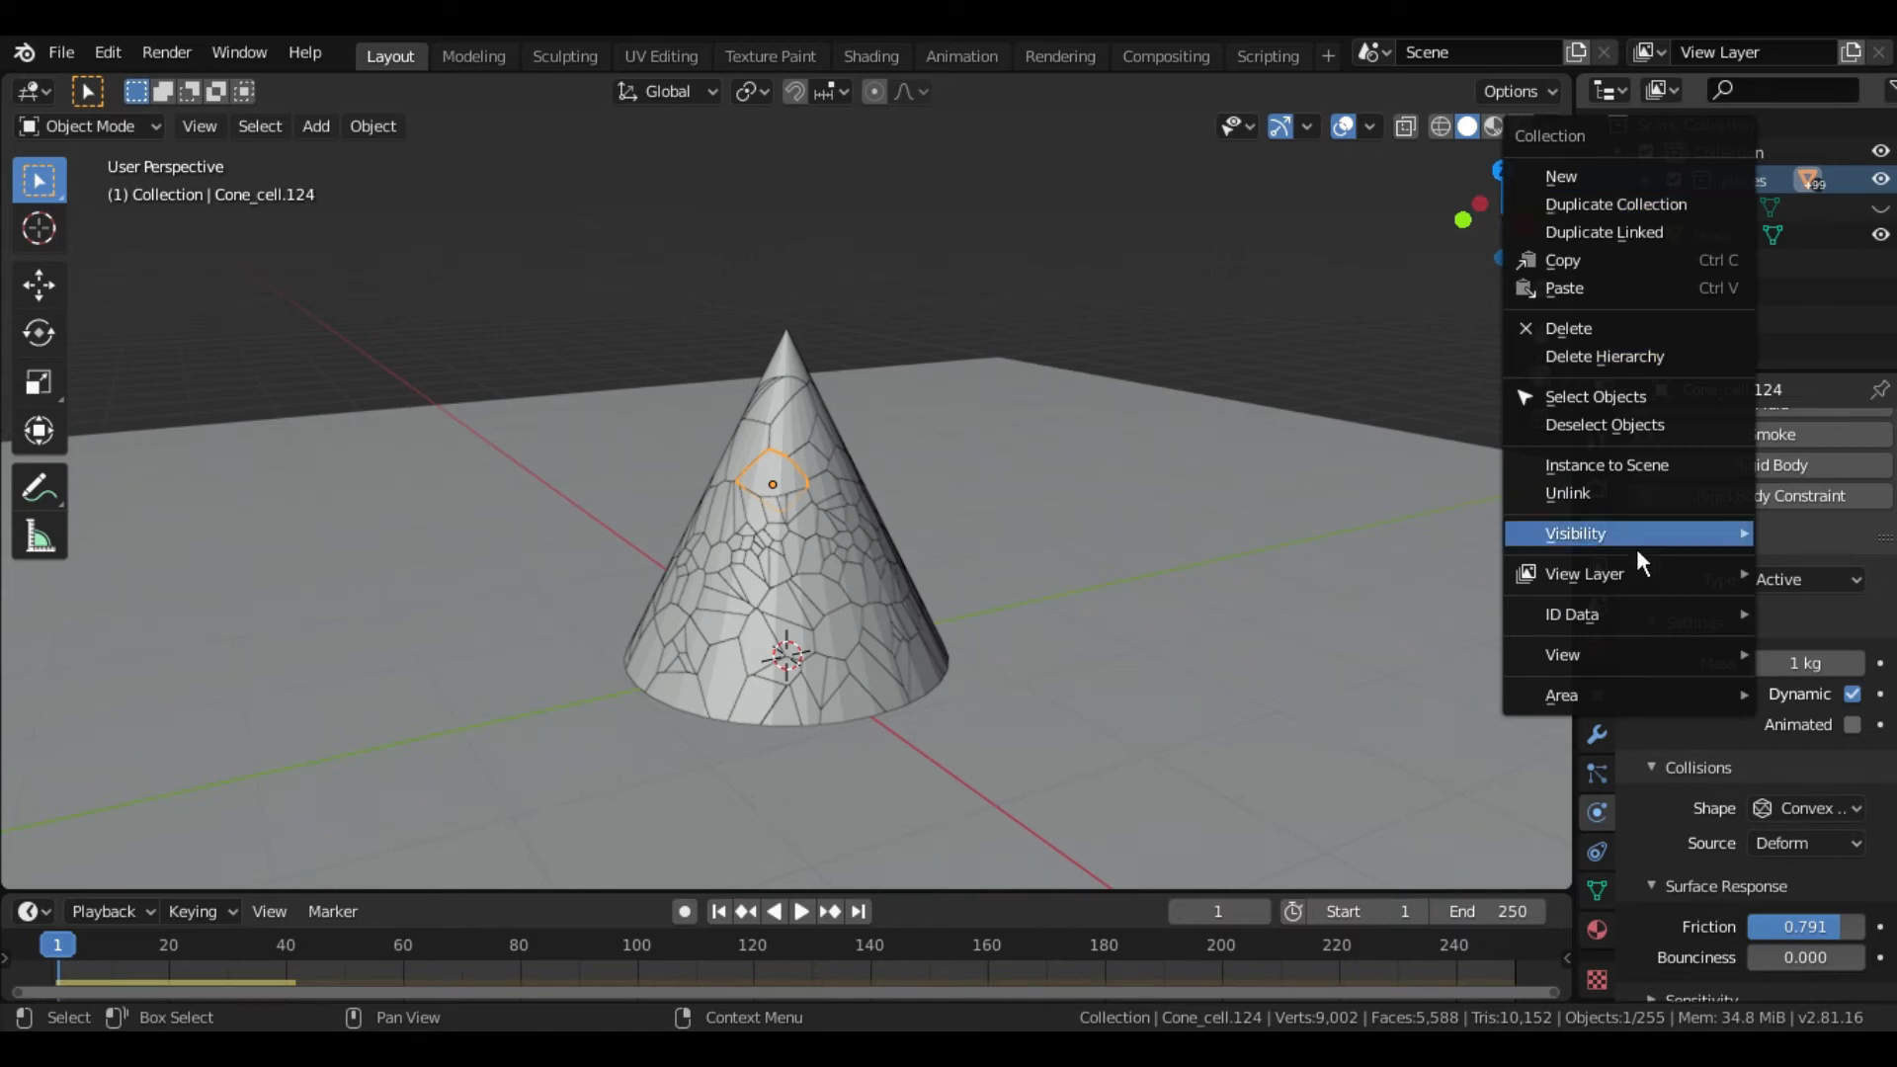
{"action": "left_click", "coordinate": [1651, 400]}
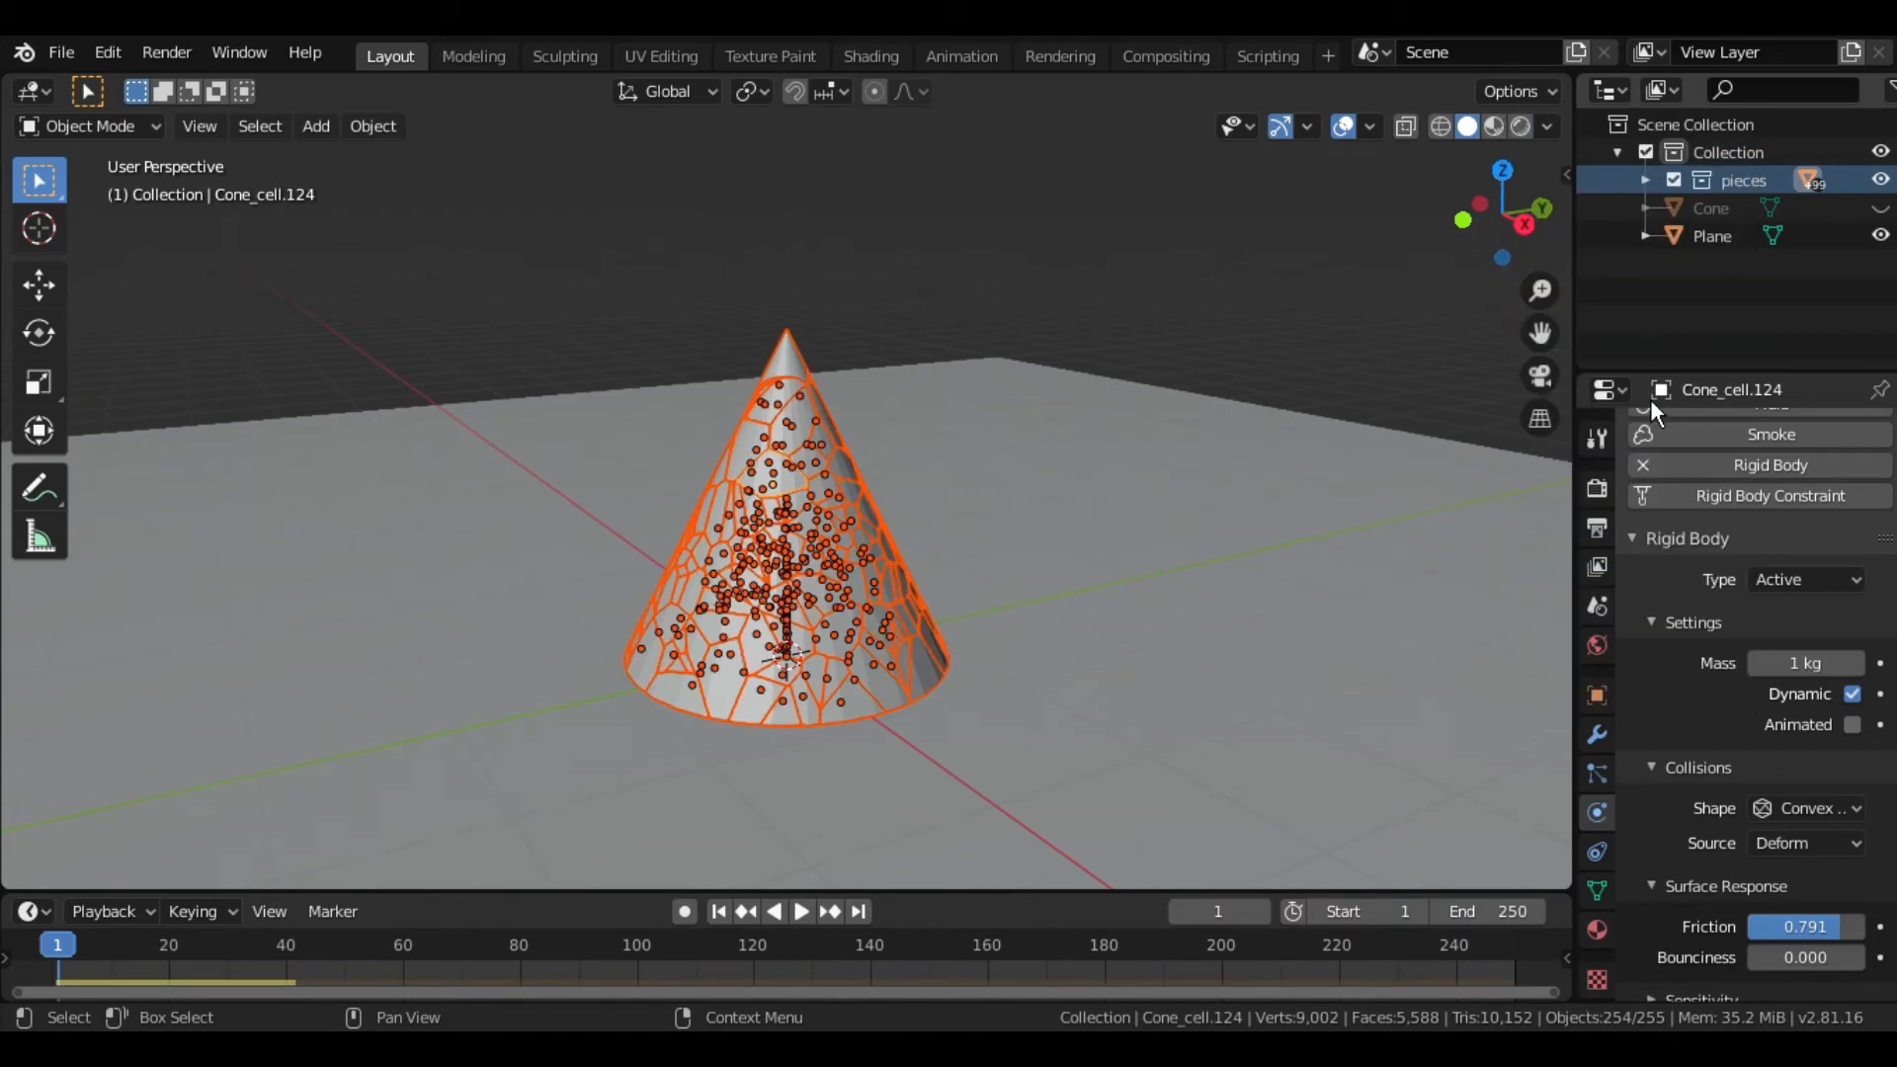
{"action": "left_click", "coordinate": [376, 128]}
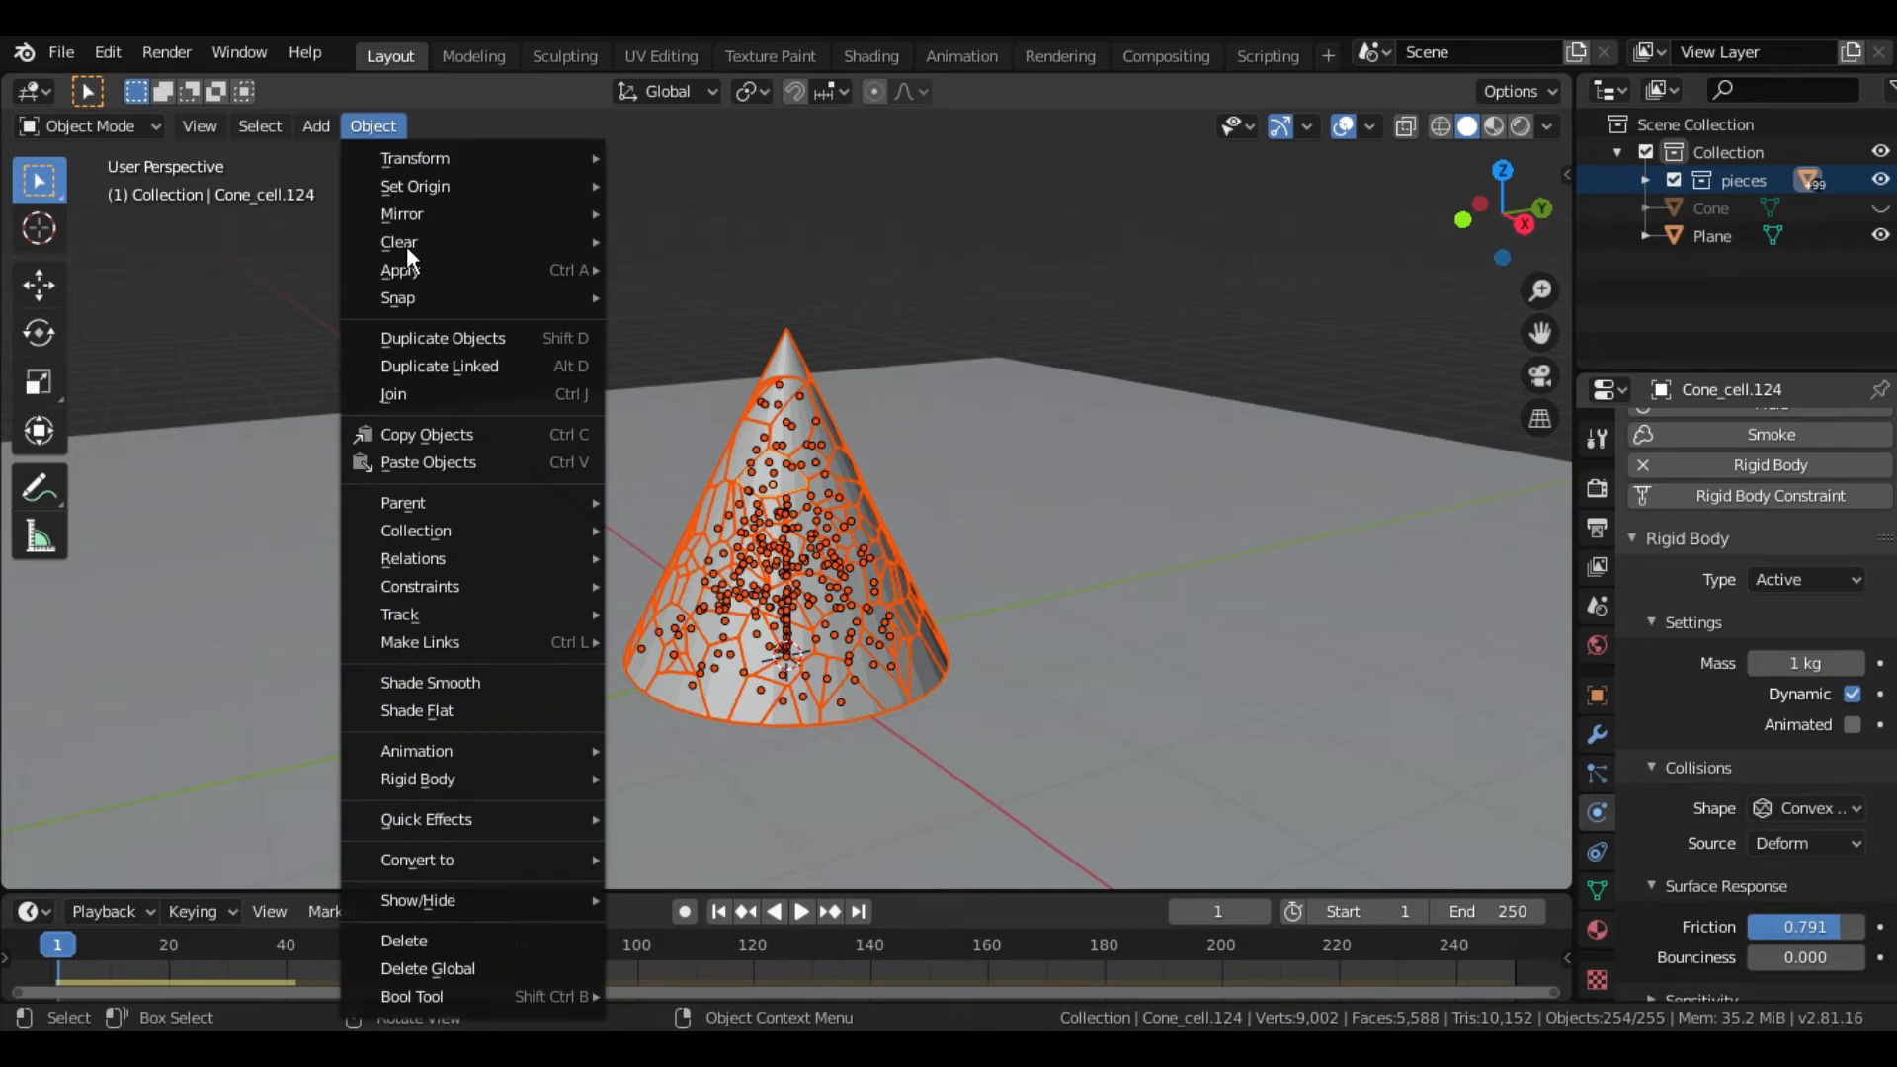
{"action": "mouse_move", "coordinate": [494, 781]}
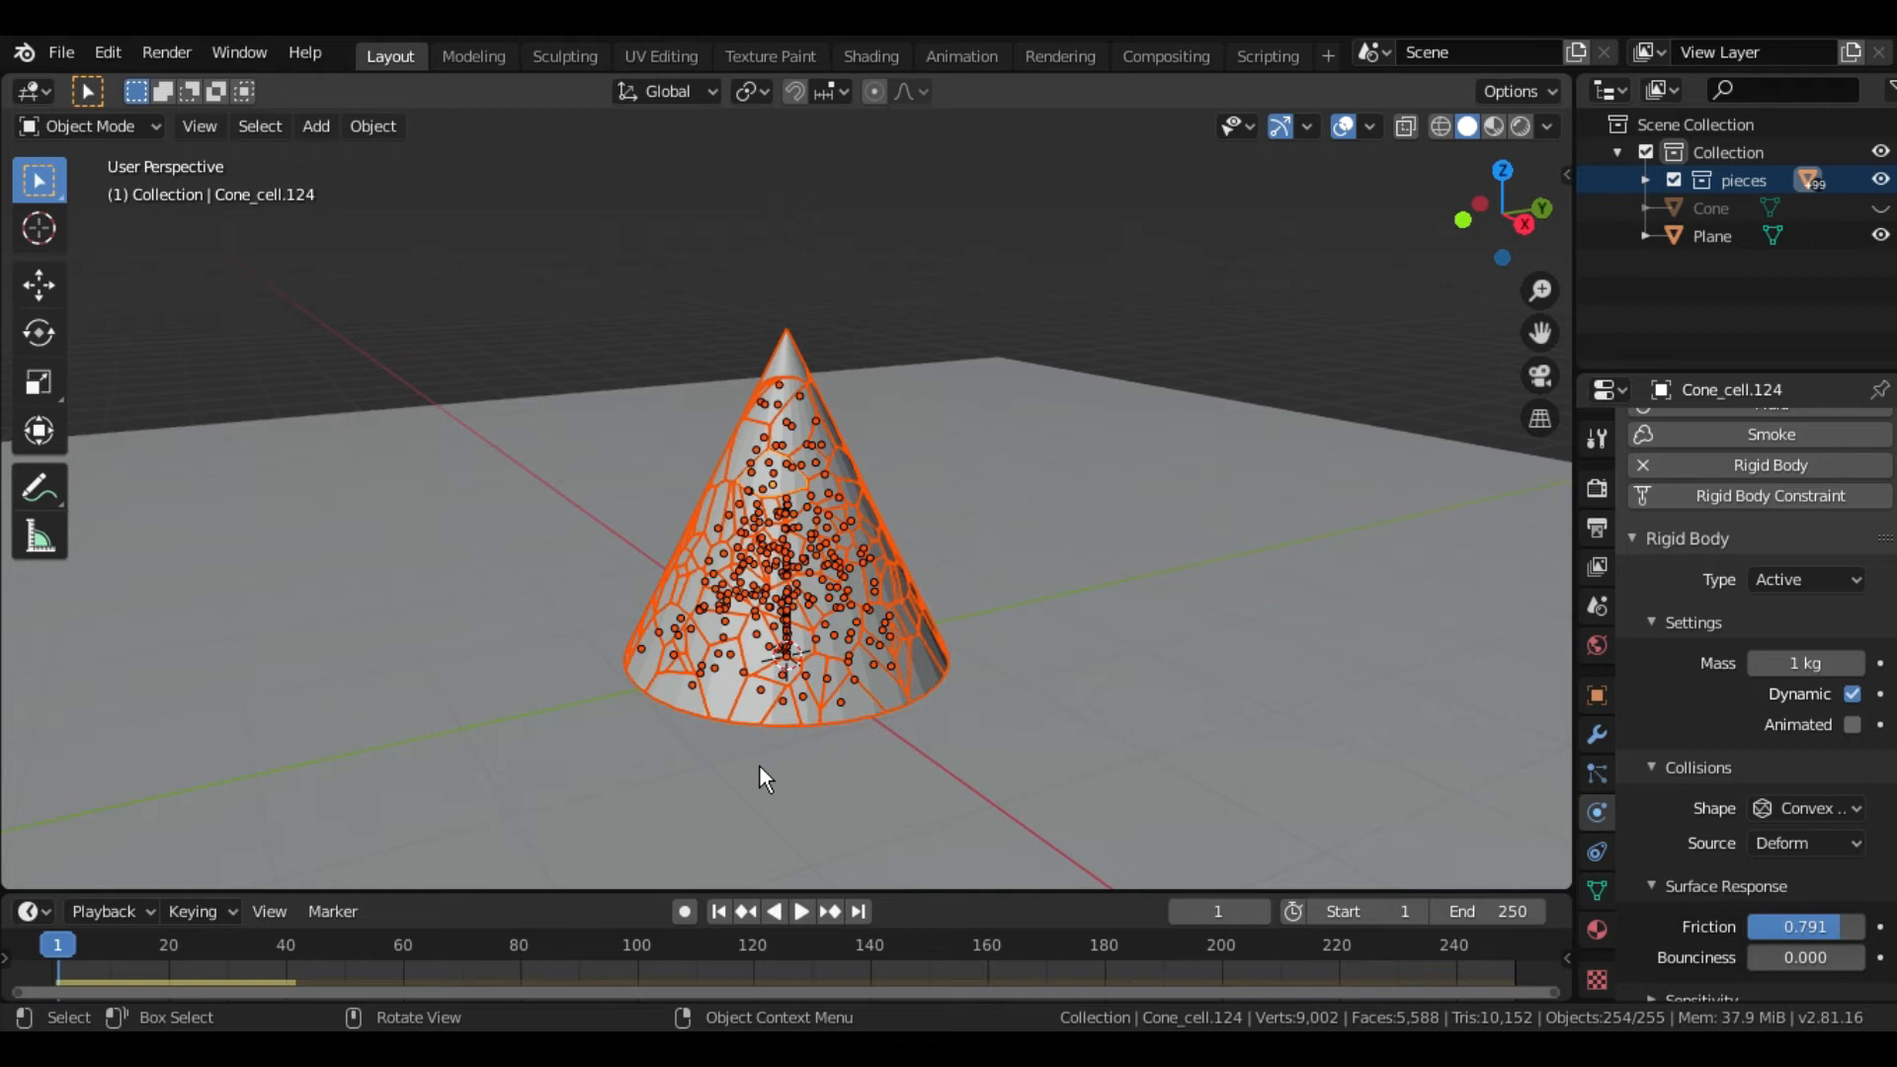
- Play the simulation for about 25 frames, stop it and return to frame 1
{"action": "middle_click_drag", "start_coordinate": [759, 765], "coordinate": [1042, 507]}
{"action": "left_click", "coordinate": [801, 911]}
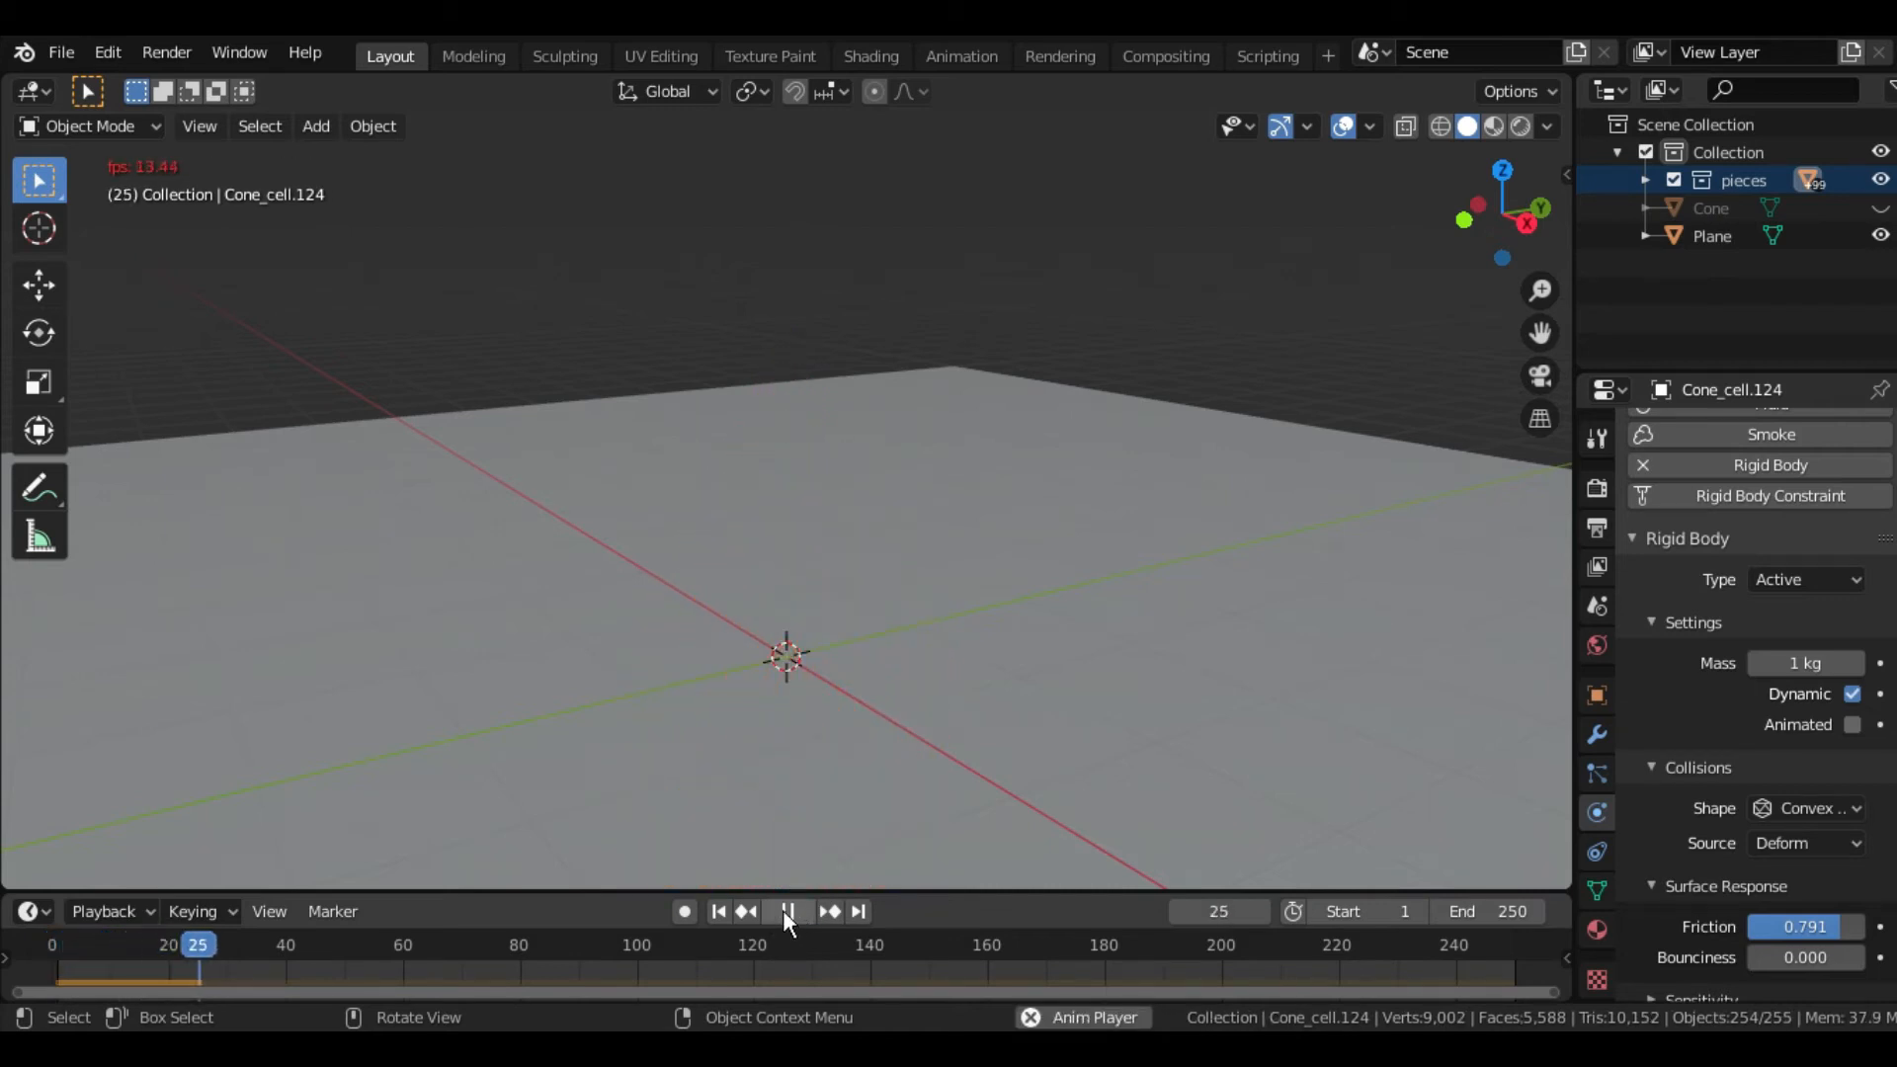
{"action": "left_click", "coordinate": [784, 910]}
{"action": "left_click", "coordinate": [721, 912]}
- Add Rigid Body physics to the ground plane and set its type to Passive
{"action": "left_click", "coordinate": [1100, 540]}
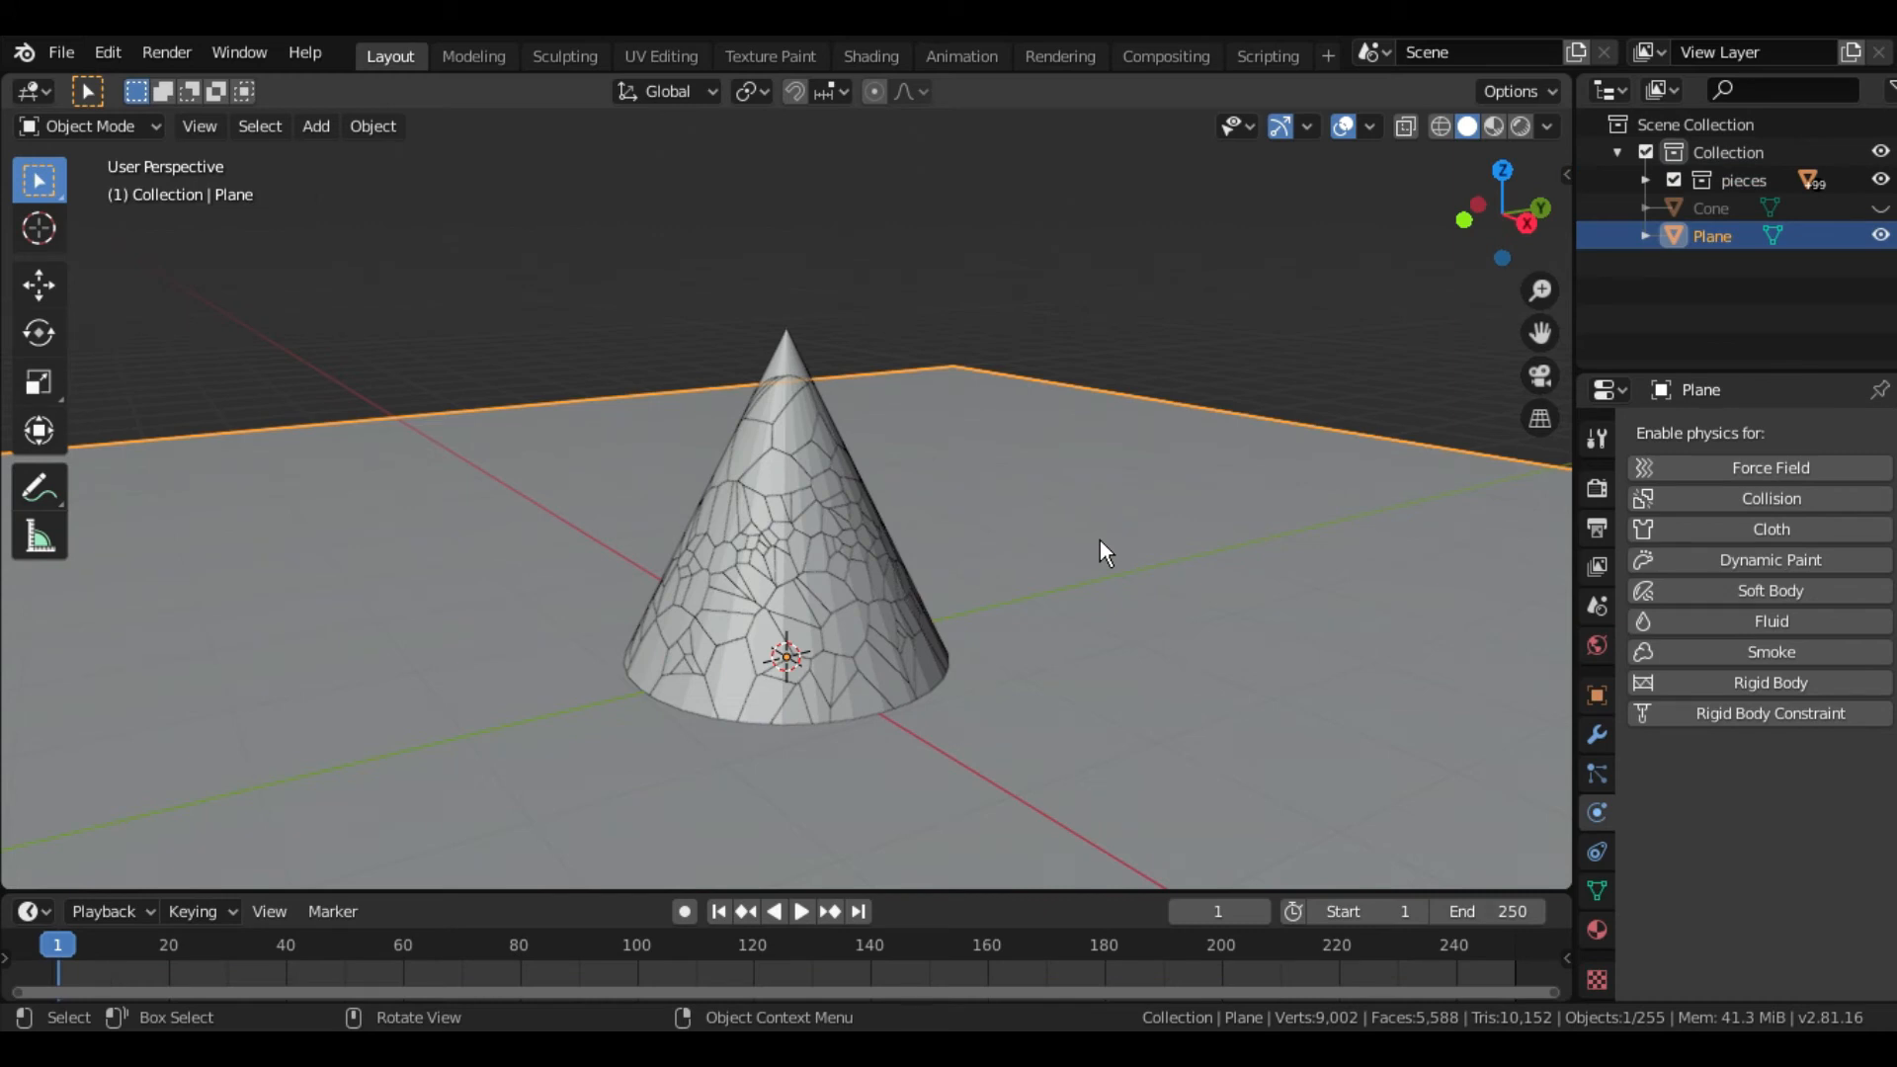
{"action": "left_click", "coordinate": [1205, 330]}
{"action": "left_click", "coordinate": [1074, 613]}
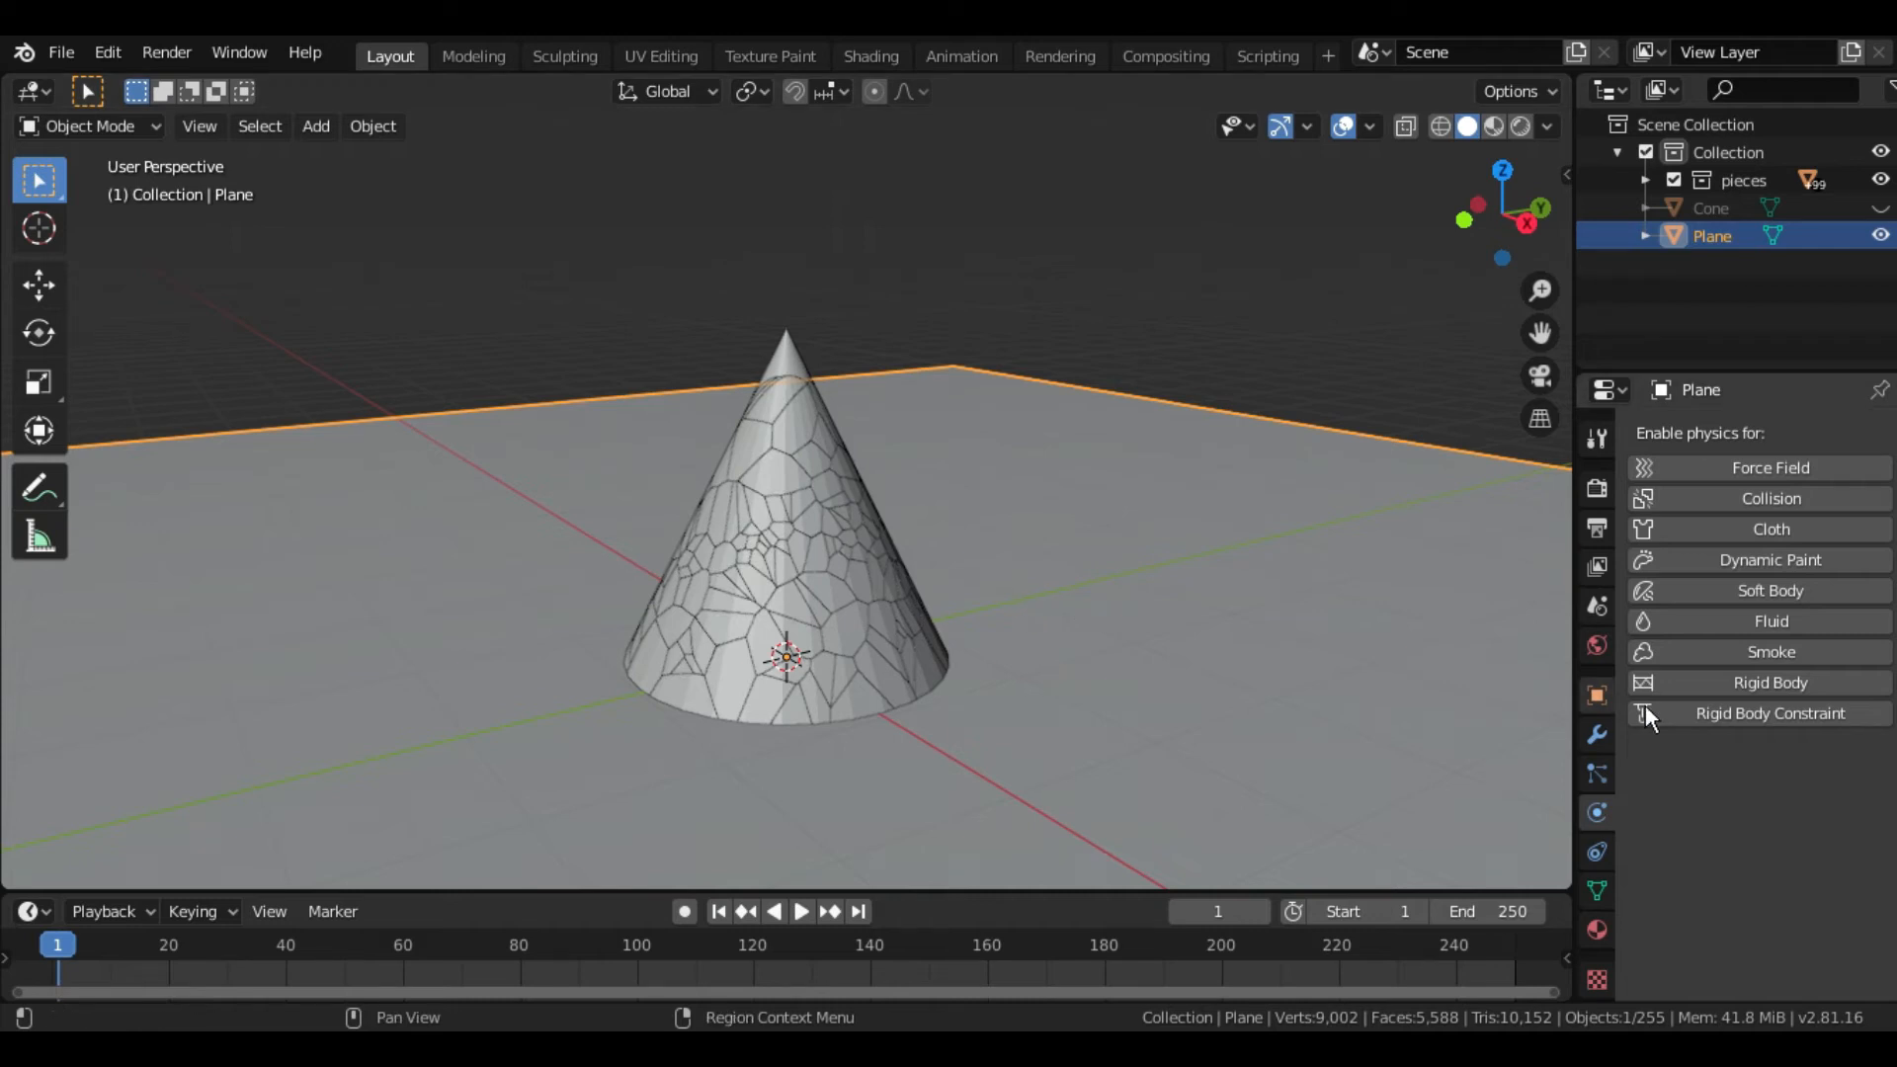
{"action": "left_click", "coordinate": [1765, 685]}
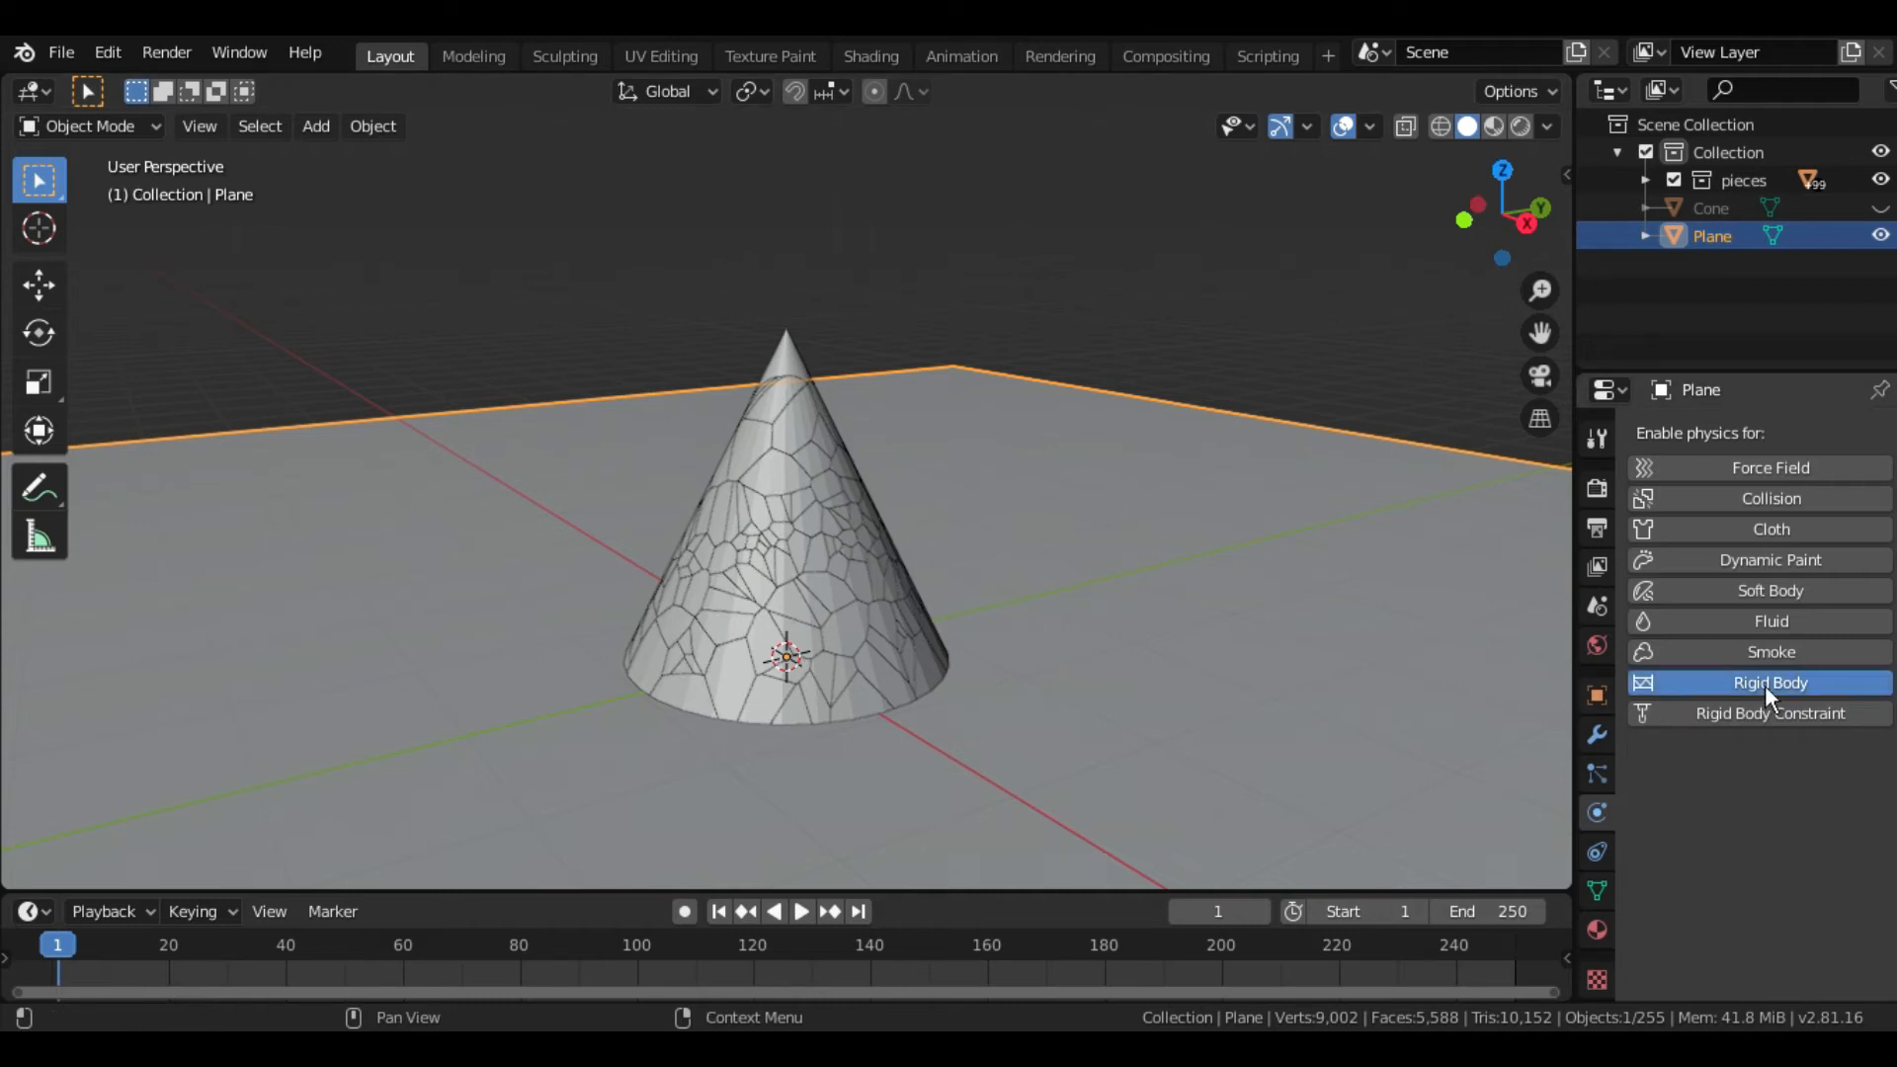
{"action": "scroll", "coordinate": [1765, 721], "scroll_direction": "down", "scroll_amount": 3}
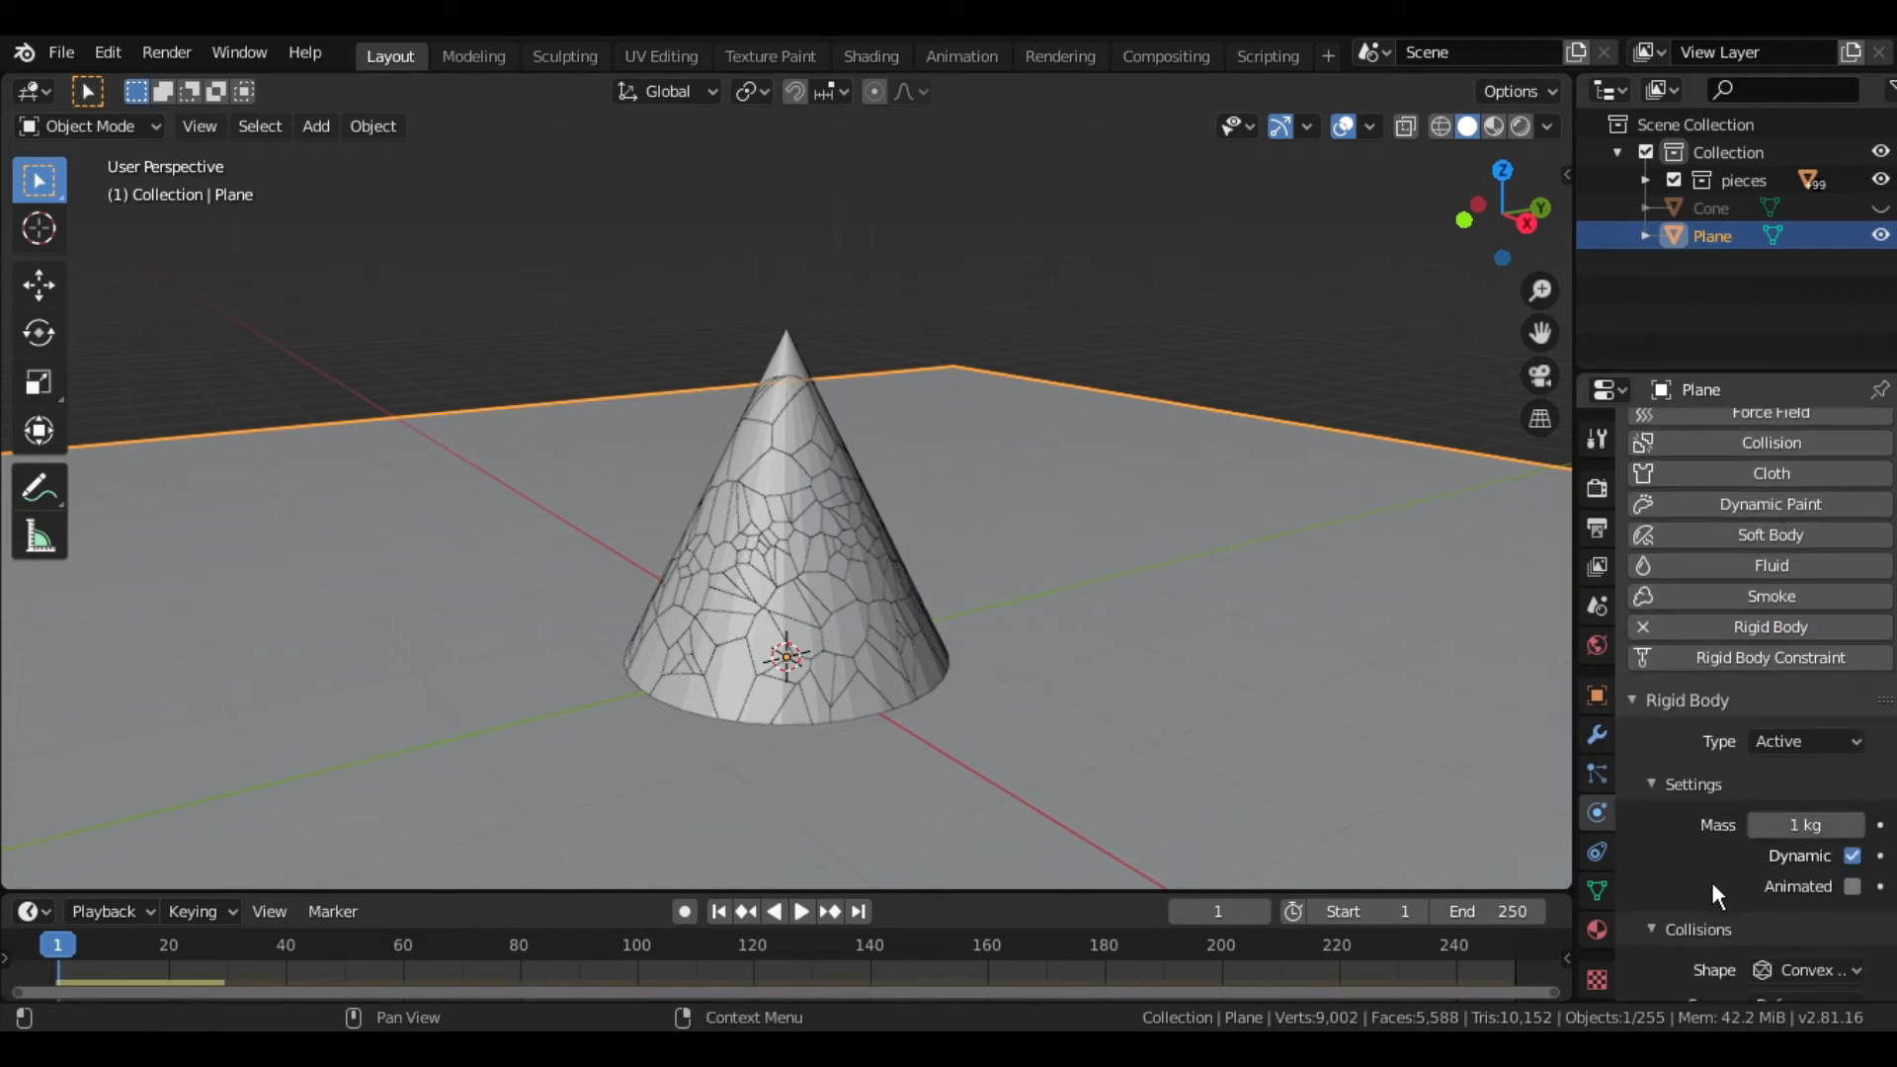
{"action": "left_click", "coordinate": [1805, 680]}
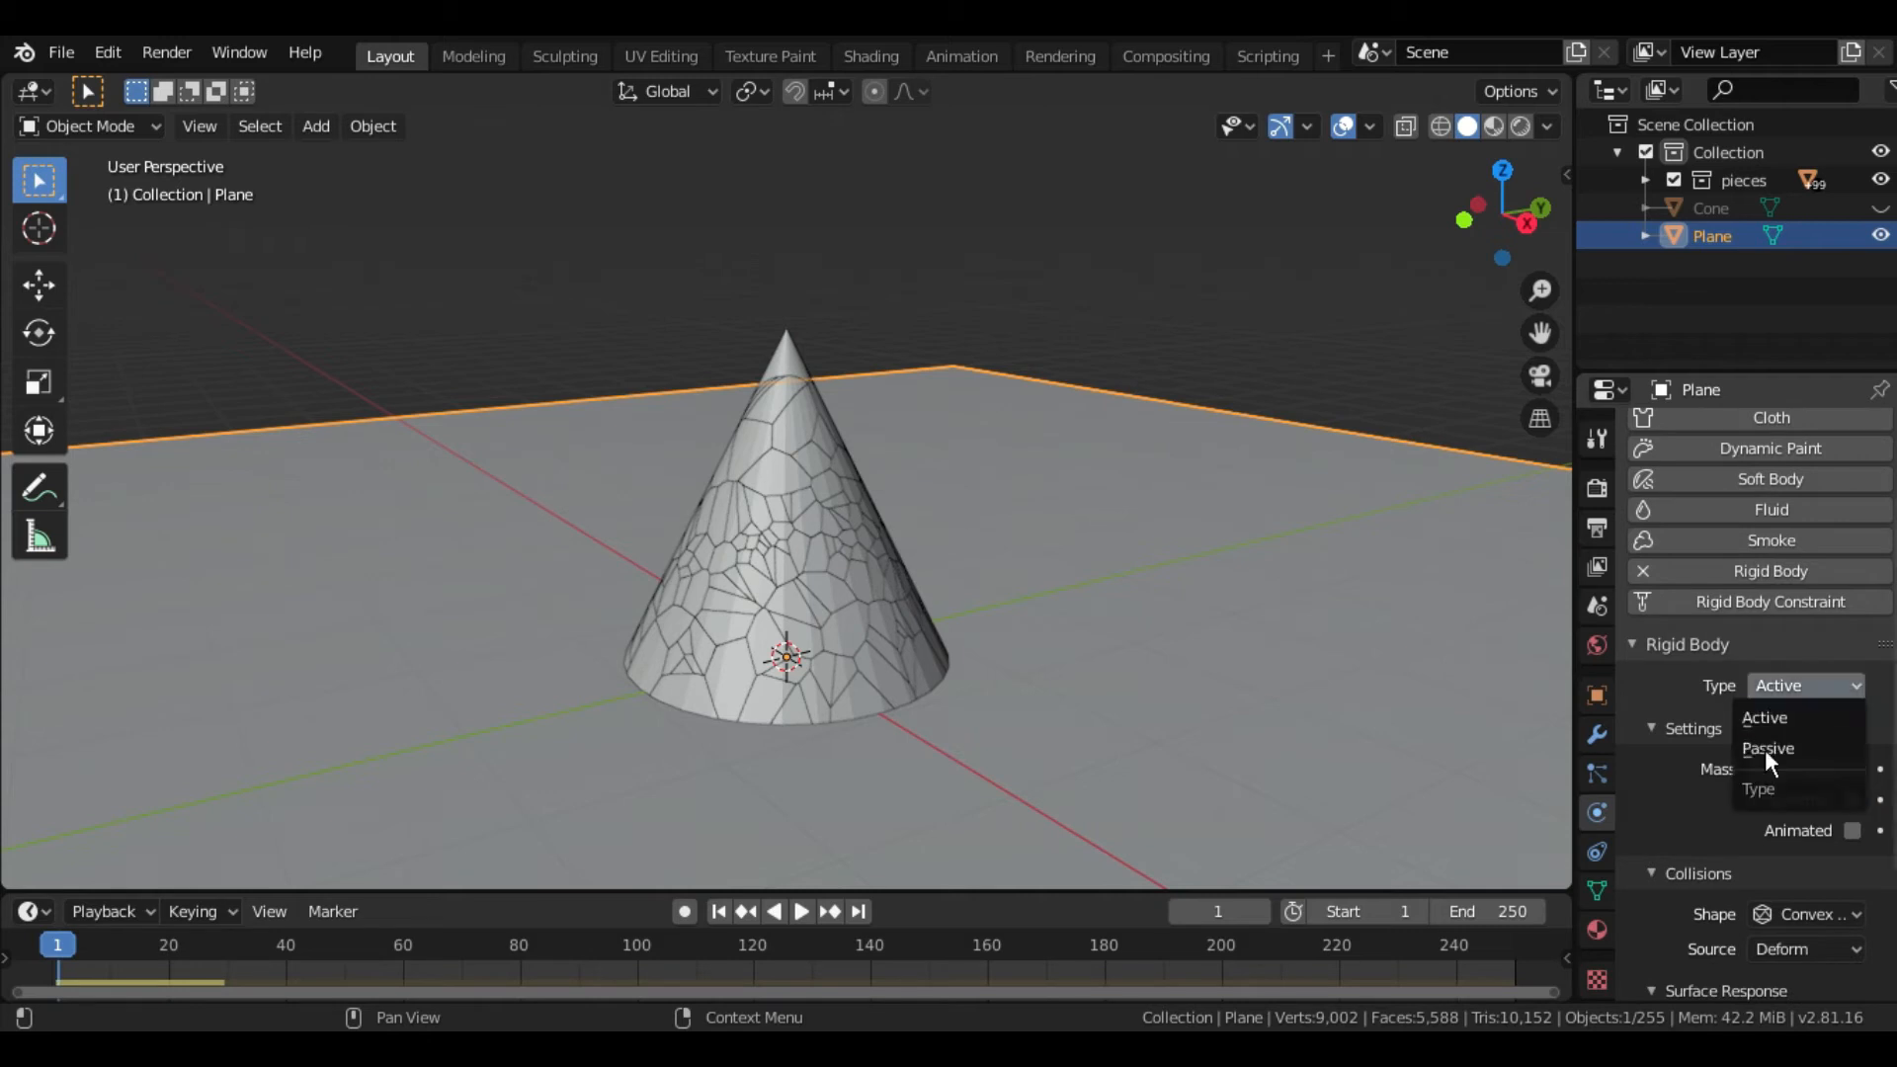
{"action": "left_click", "coordinate": [1765, 749]}
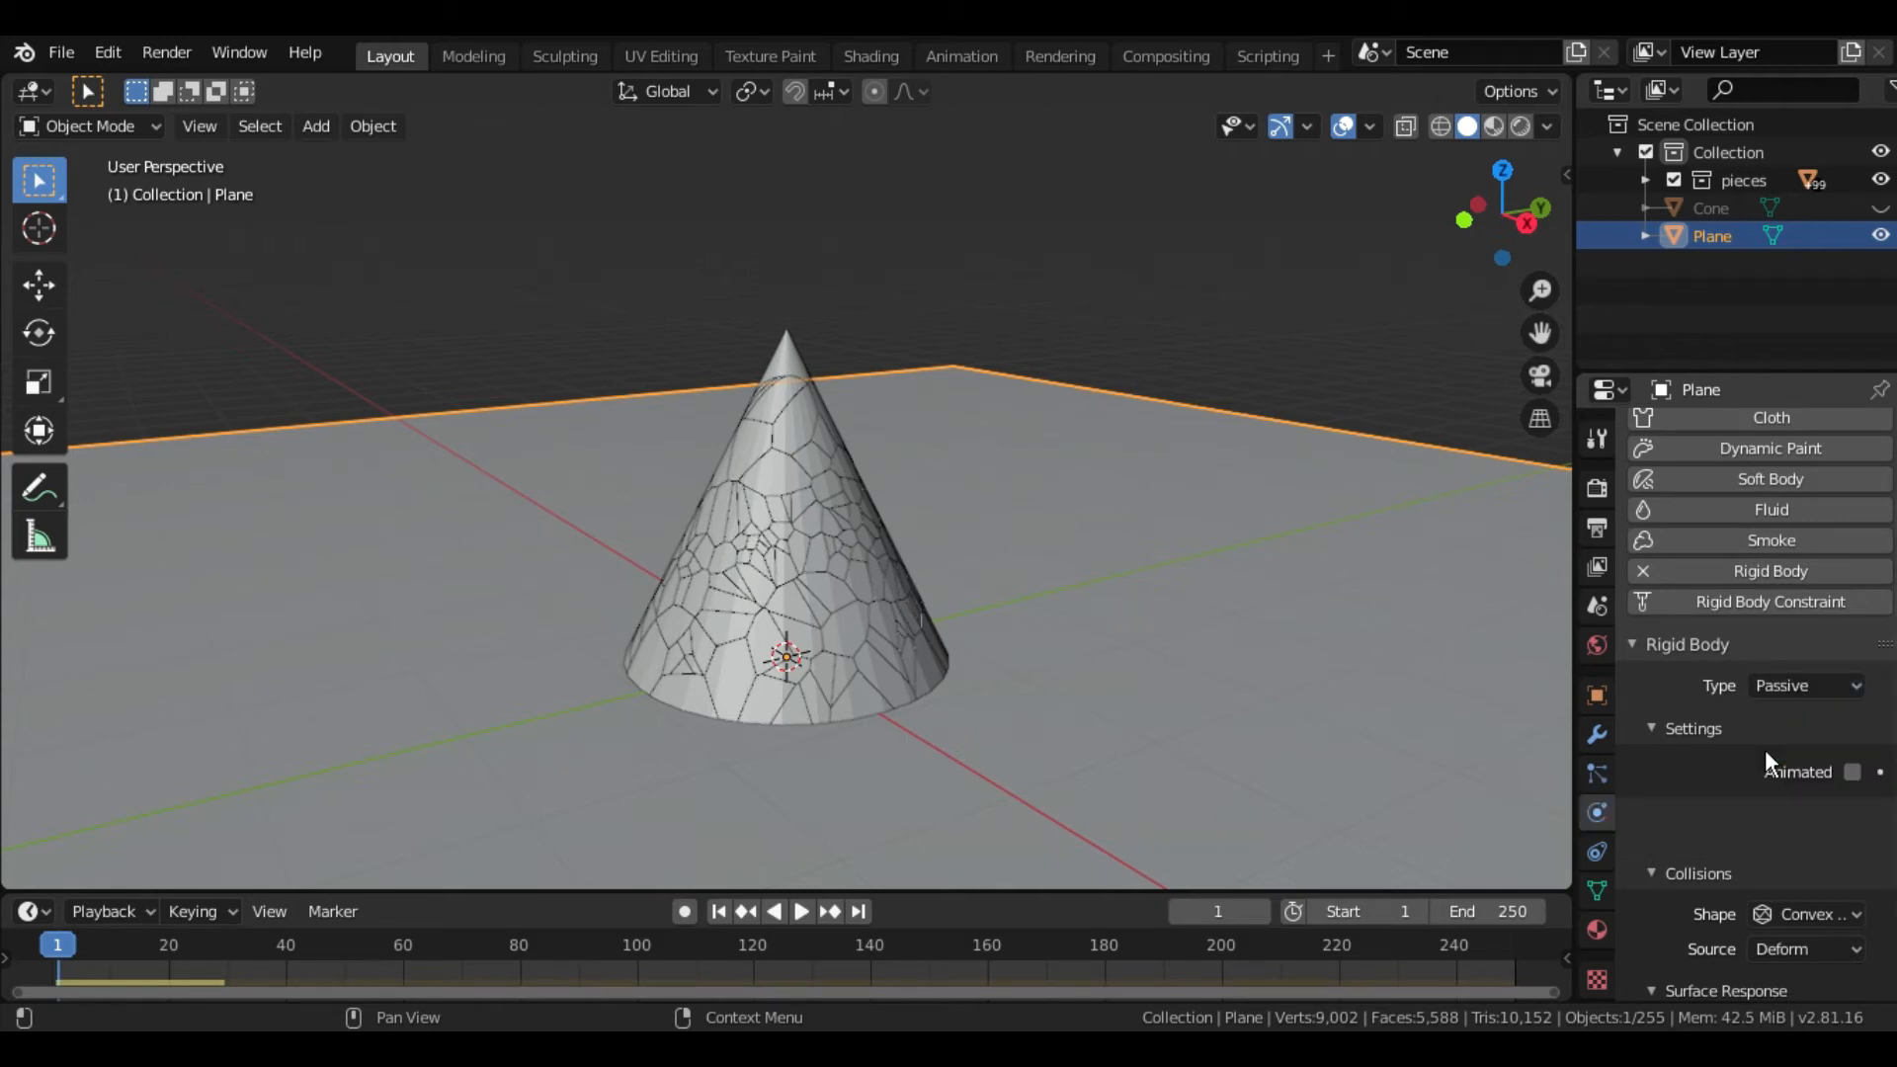
{"action": "scroll", "coordinate": [1713, 923], "scroll_direction": "down", "scroll_amount": 3}
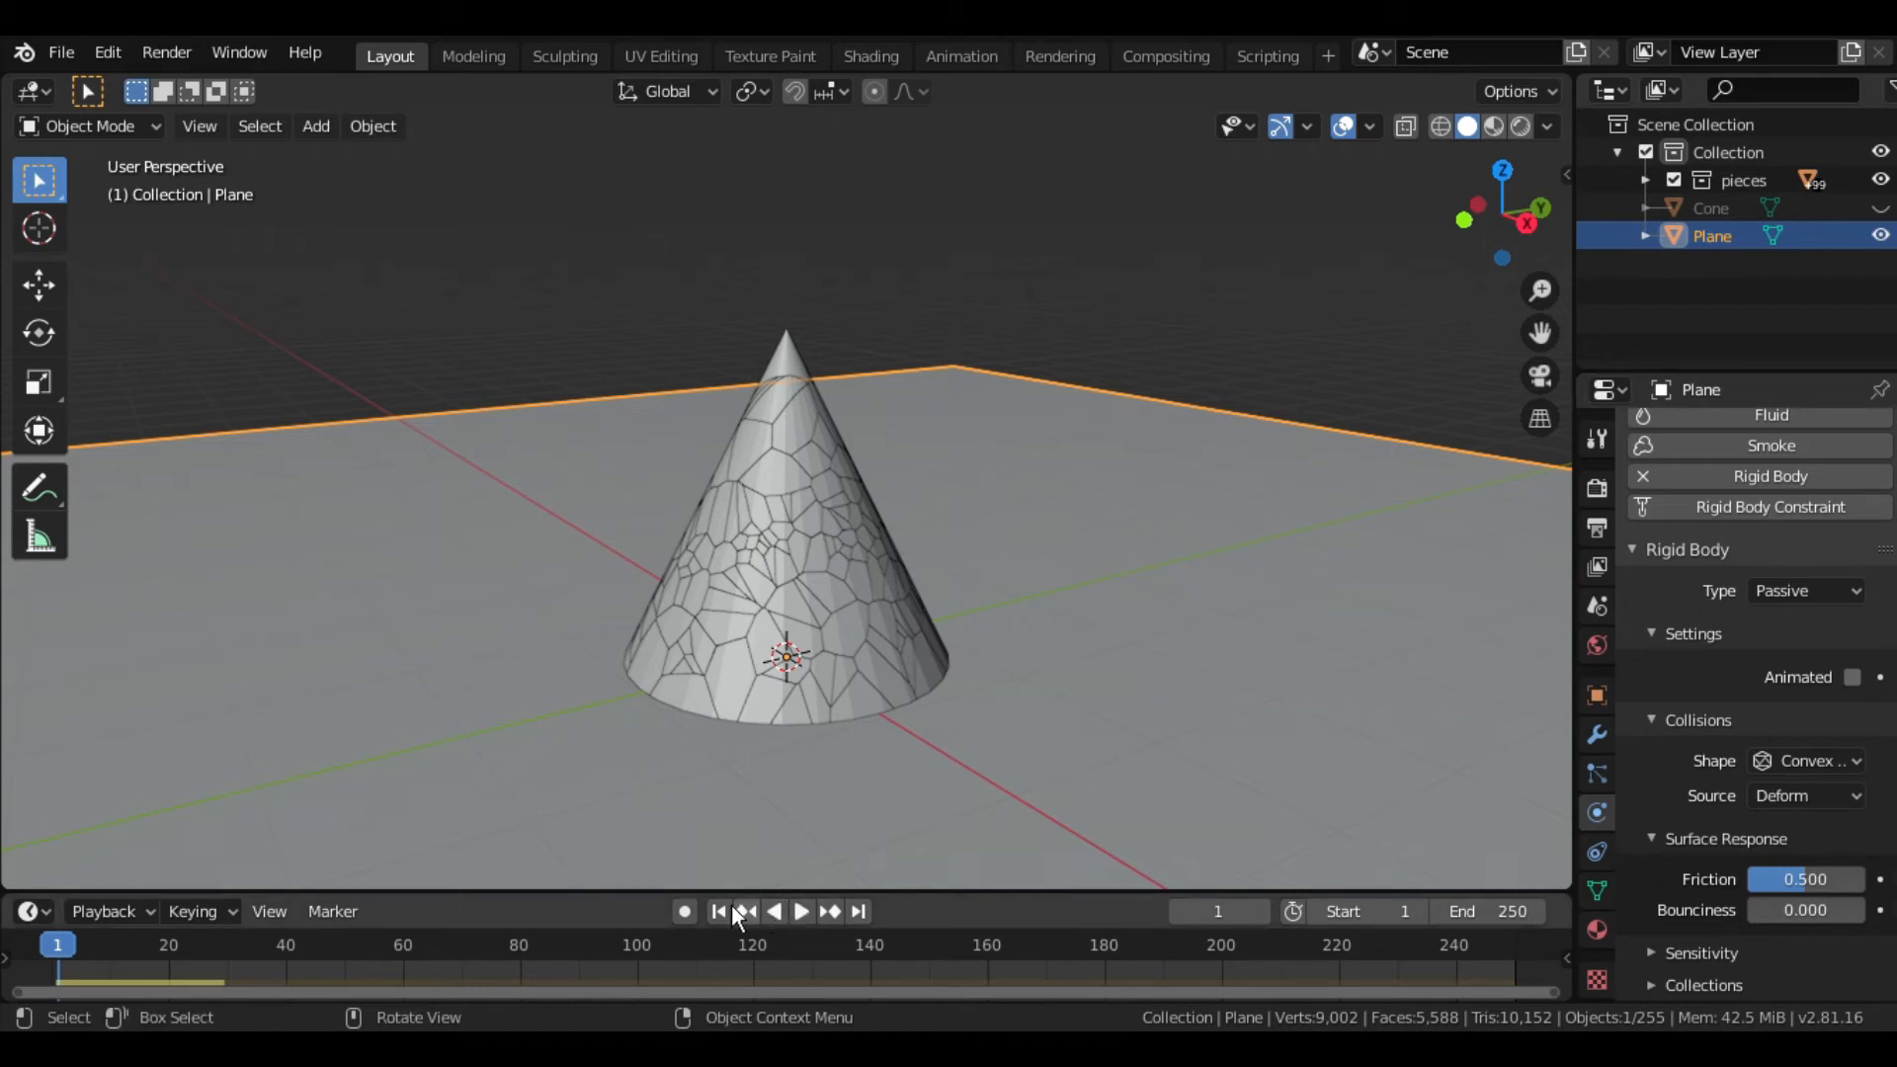
- Play the collapse to about frame 100, replay it to frame 46 and return to the first frame
{"action": "left_click", "coordinate": [803, 909]}
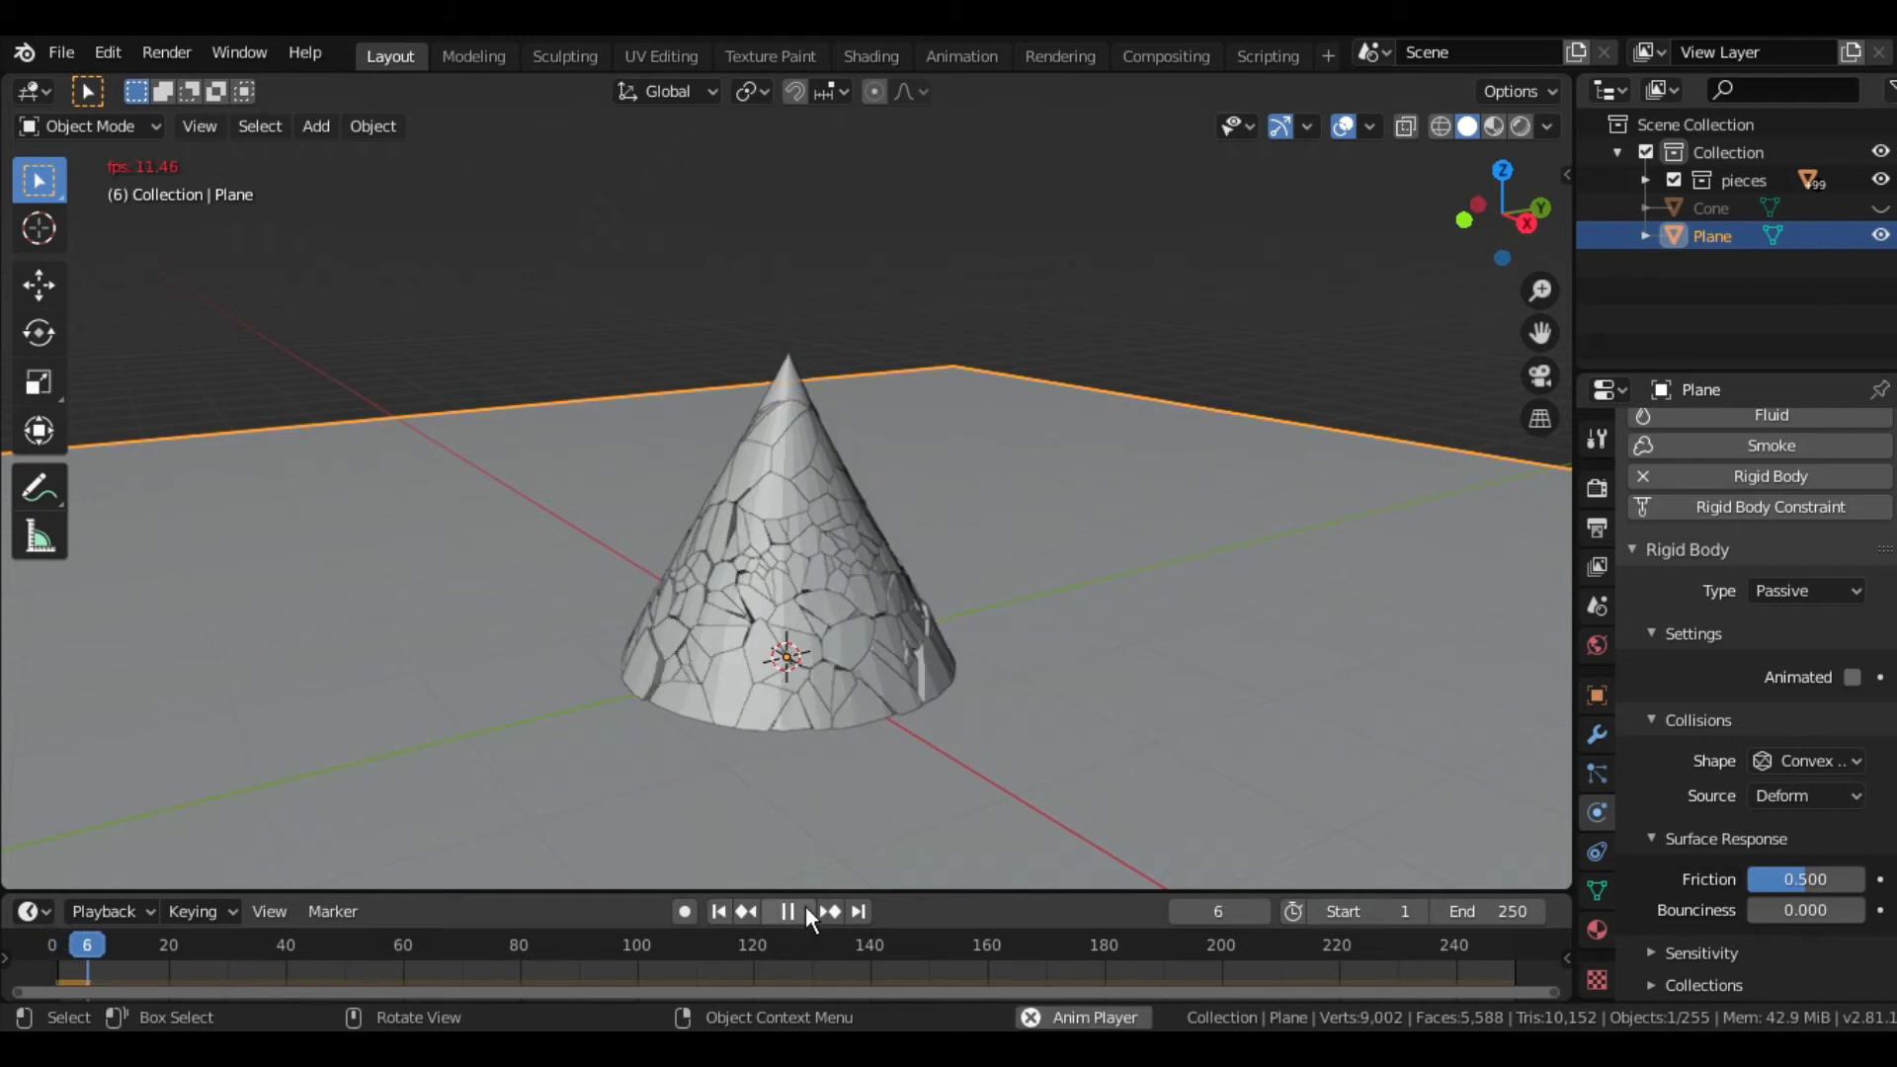
{"action": "middle_click_drag", "start_coordinate": [1040, 672], "coordinate": [1037, 780]}
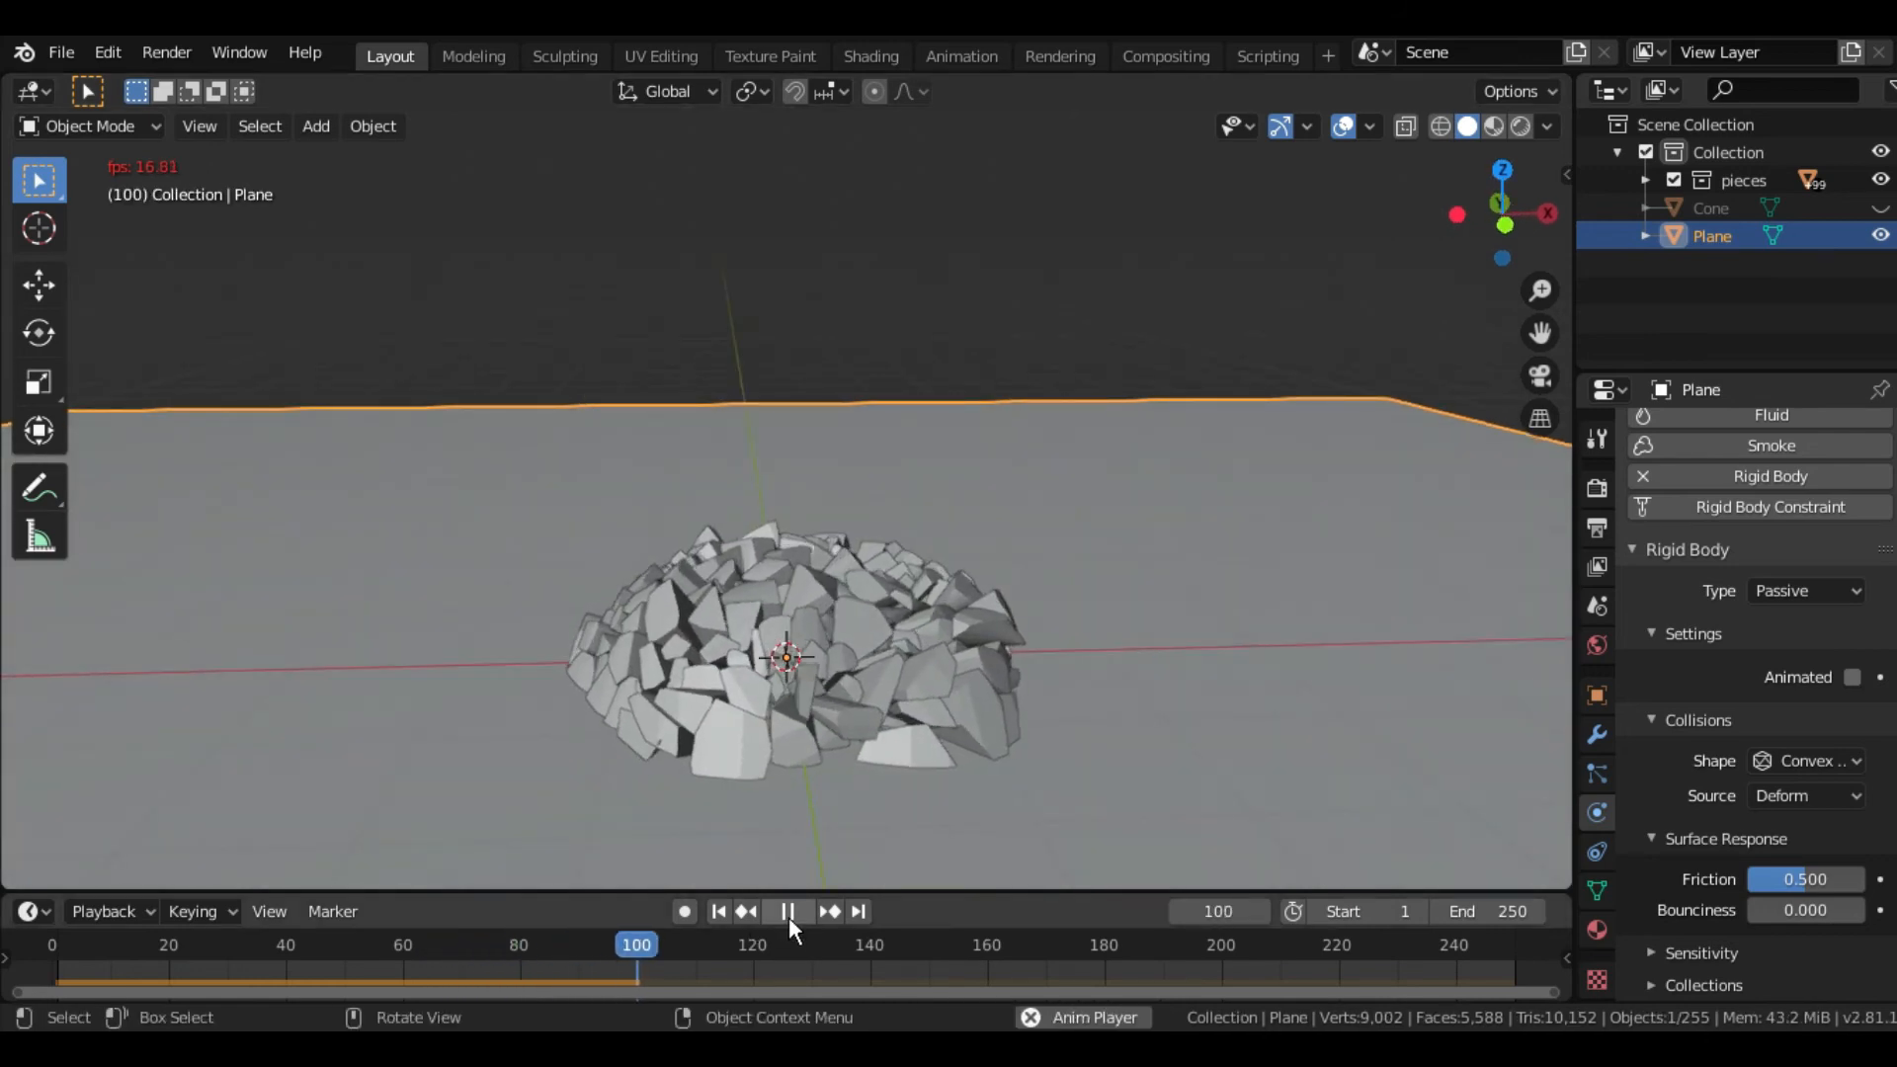
{"action": "left_click", "coordinate": [718, 911]}
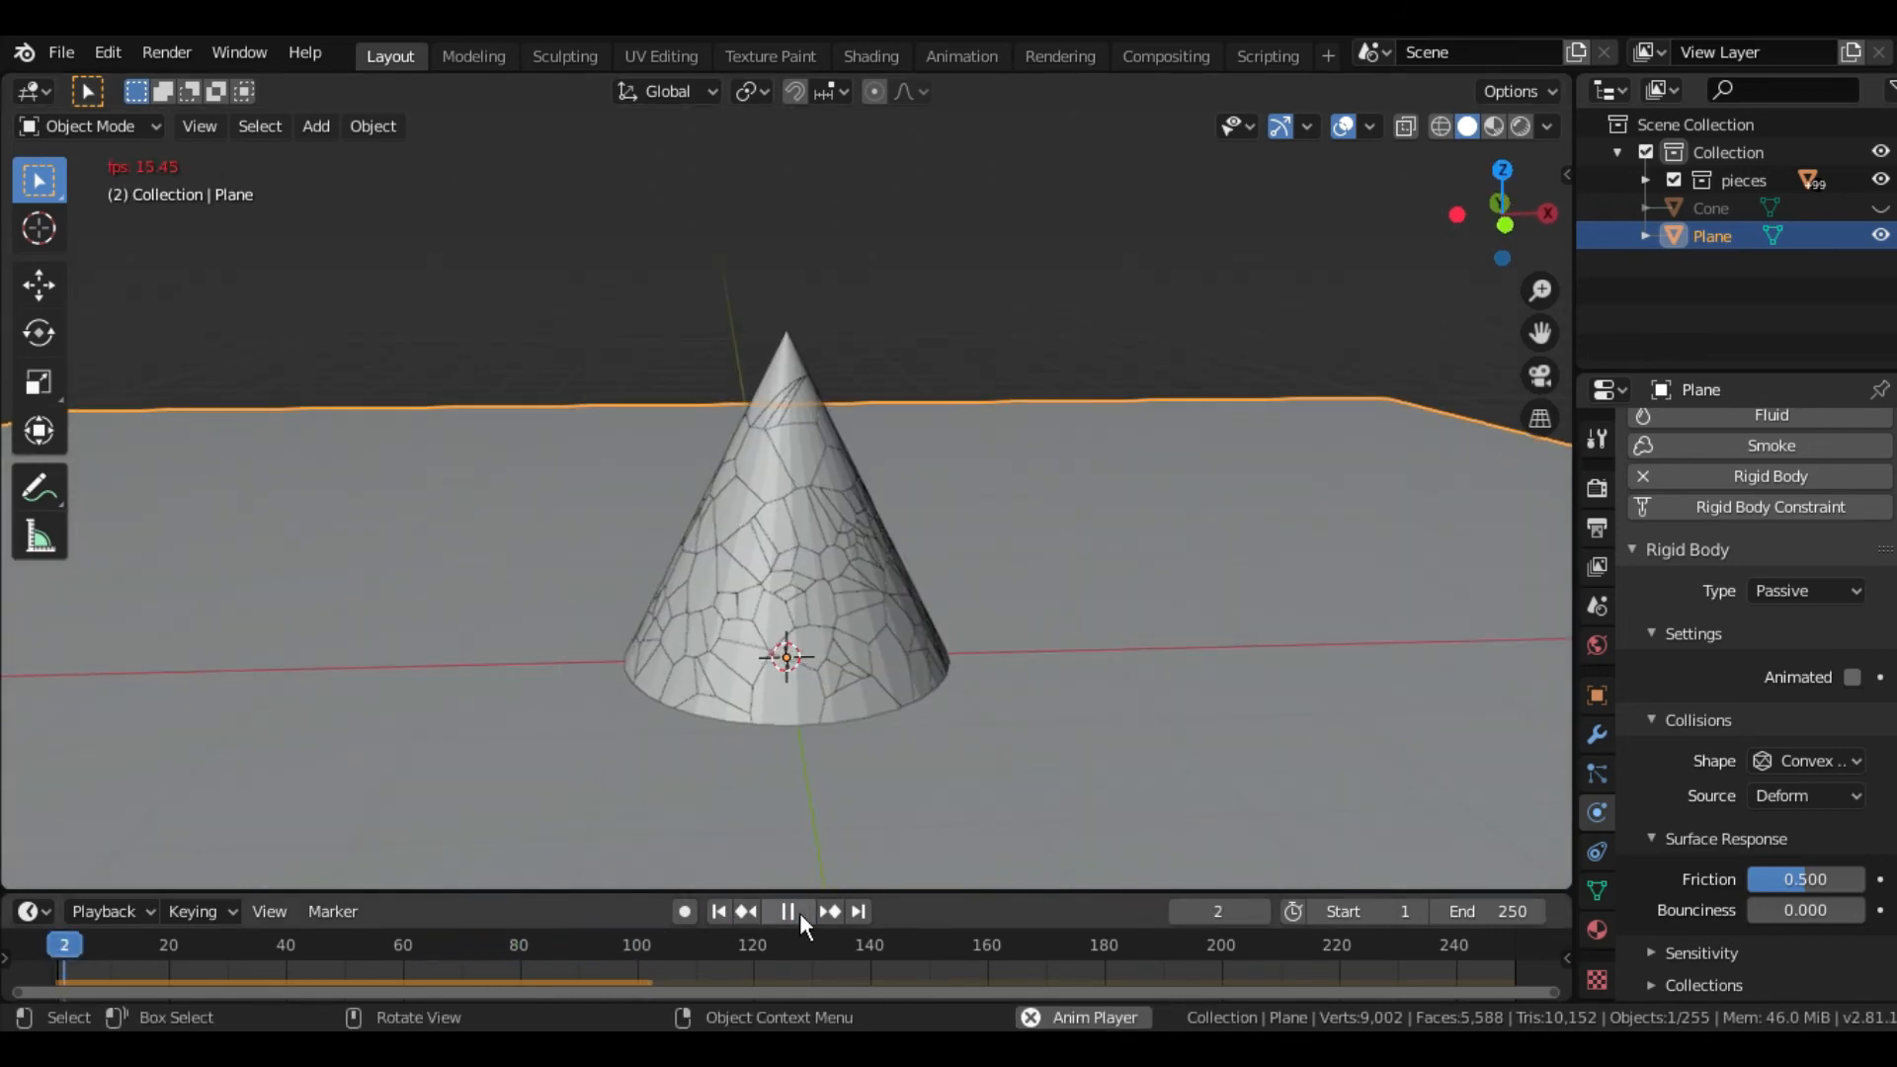
{"action": "left_click", "coordinate": [787, 914]}
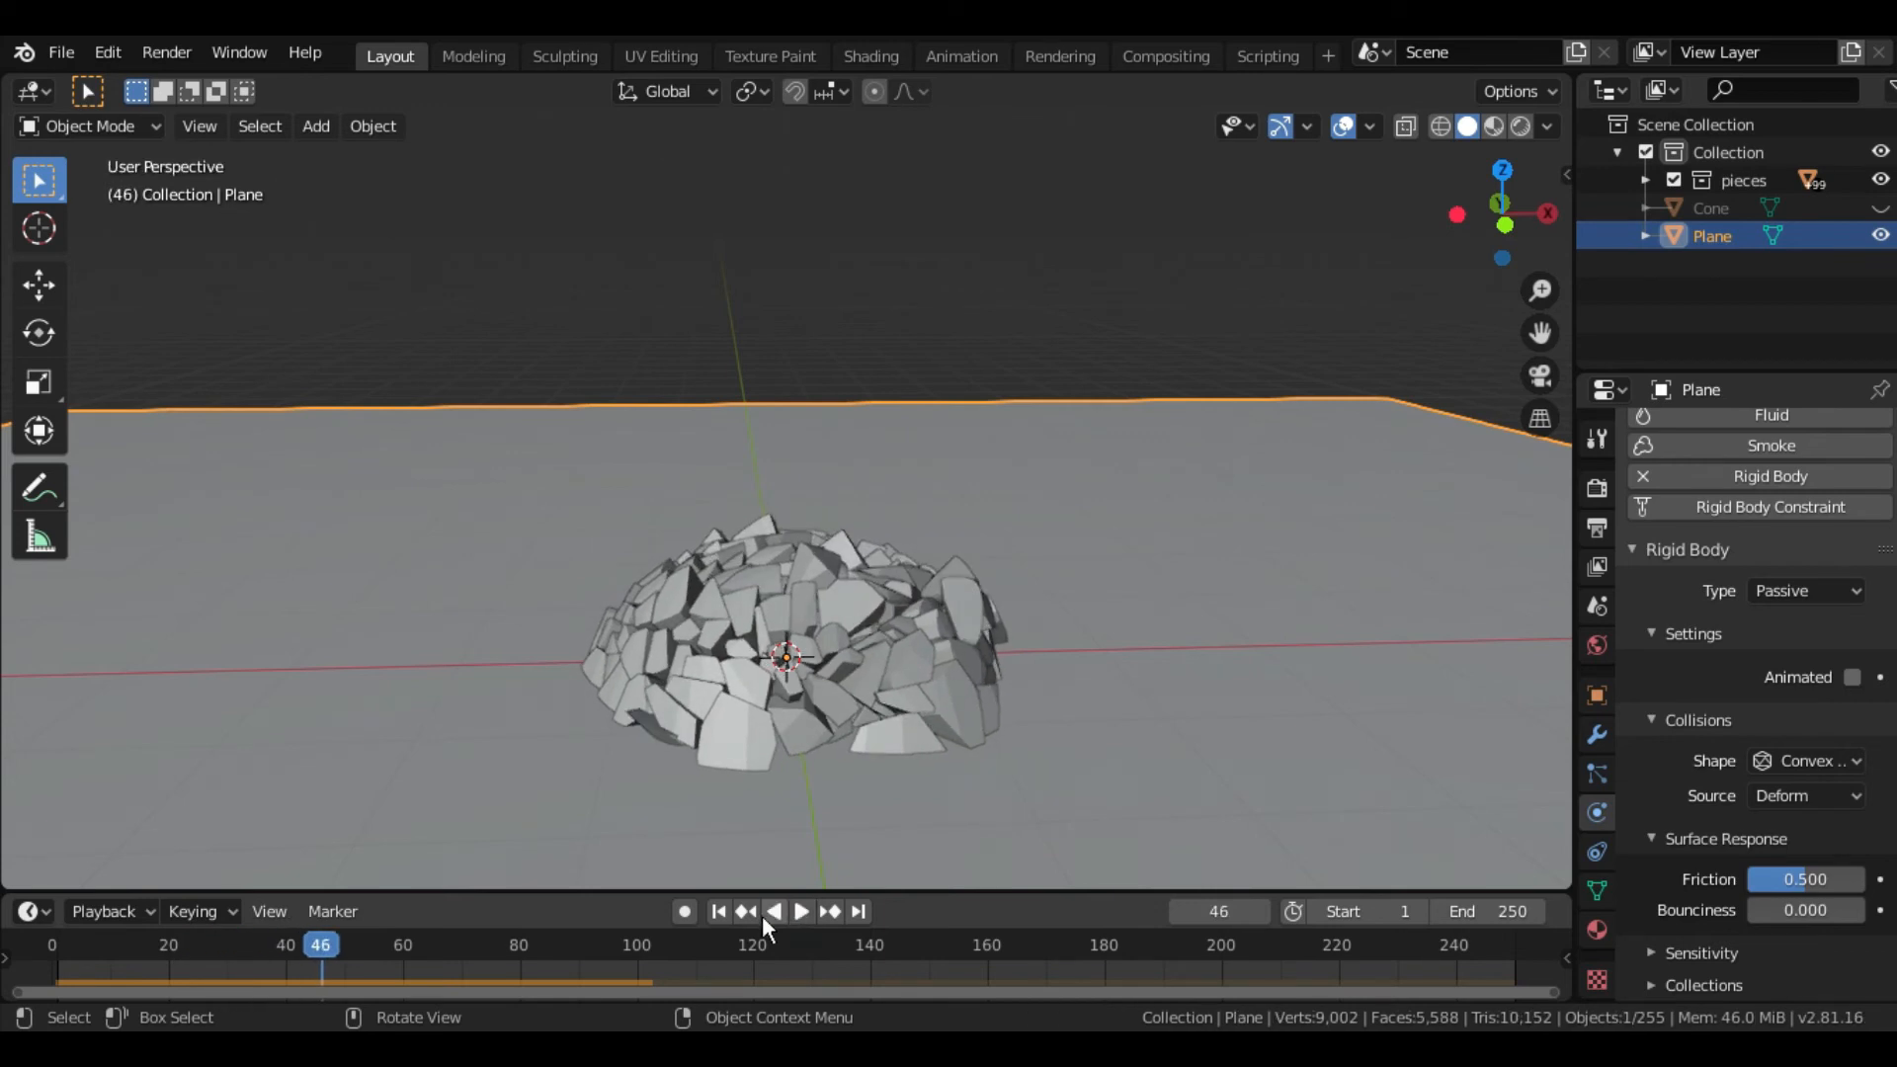
{"action": "left_click", "coordinate": [719, 911]}
- Check the rigid body settings of several individual fracture pieces of the cone
{"action": "mouse_move", "coordinate": [1036, 660]}
{"action": "middle_mouse_down"}
{"action": "mouse_move", "coordinate": [863, 676]}
{"action": "mouse_move", "coordinate": [1134, 648]}
{"action": "mouse_move", "coordinate": [1022, 684]}
{"action": "middle_mouse_up"}
{"action": "left_click", "coordinate": [1099, 240]}
{"action": "middle_click_drag", "start_coordinate": [1099, 240], "coordinate": [917, 526]}
{"action": "left_click", "coordinate": [811, 474]}
{"action": "left_click", "coordinate": [878, 650]}
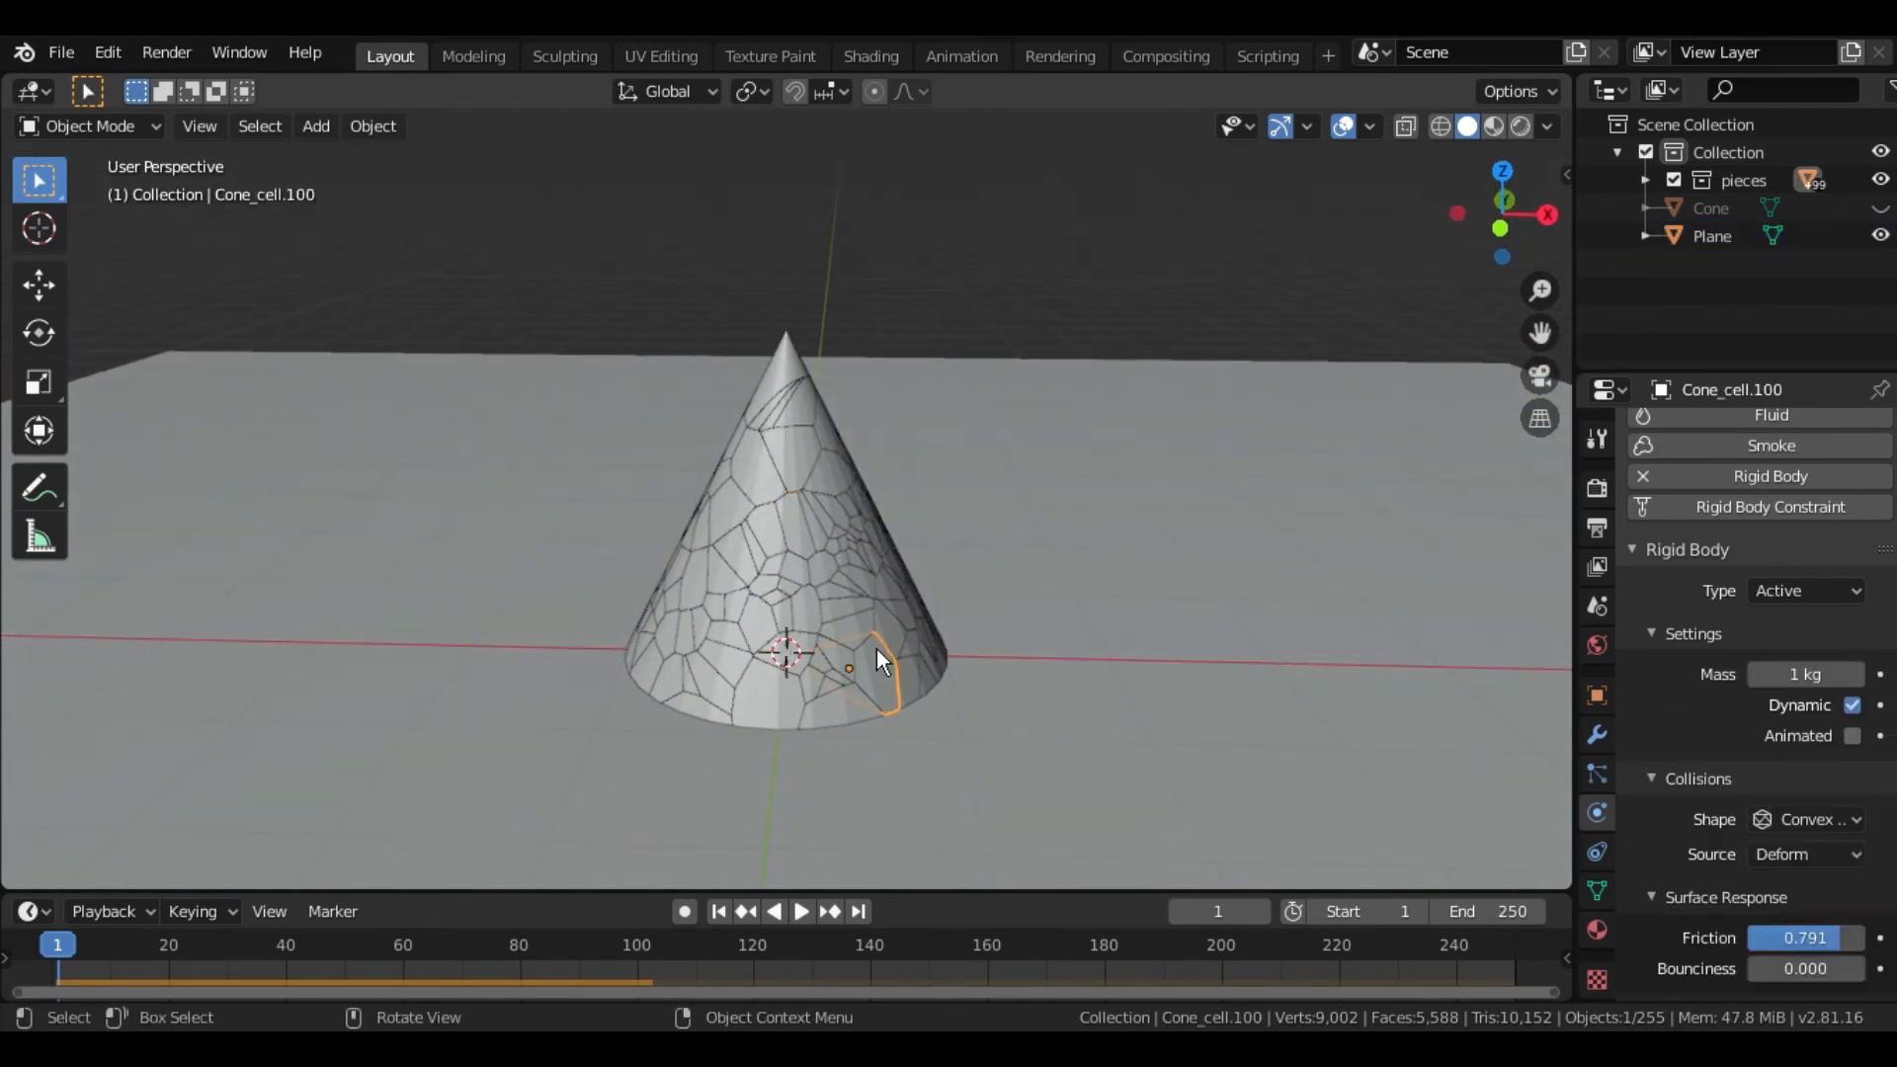
{"action": "left_click", "coordinate": [805, 585]}
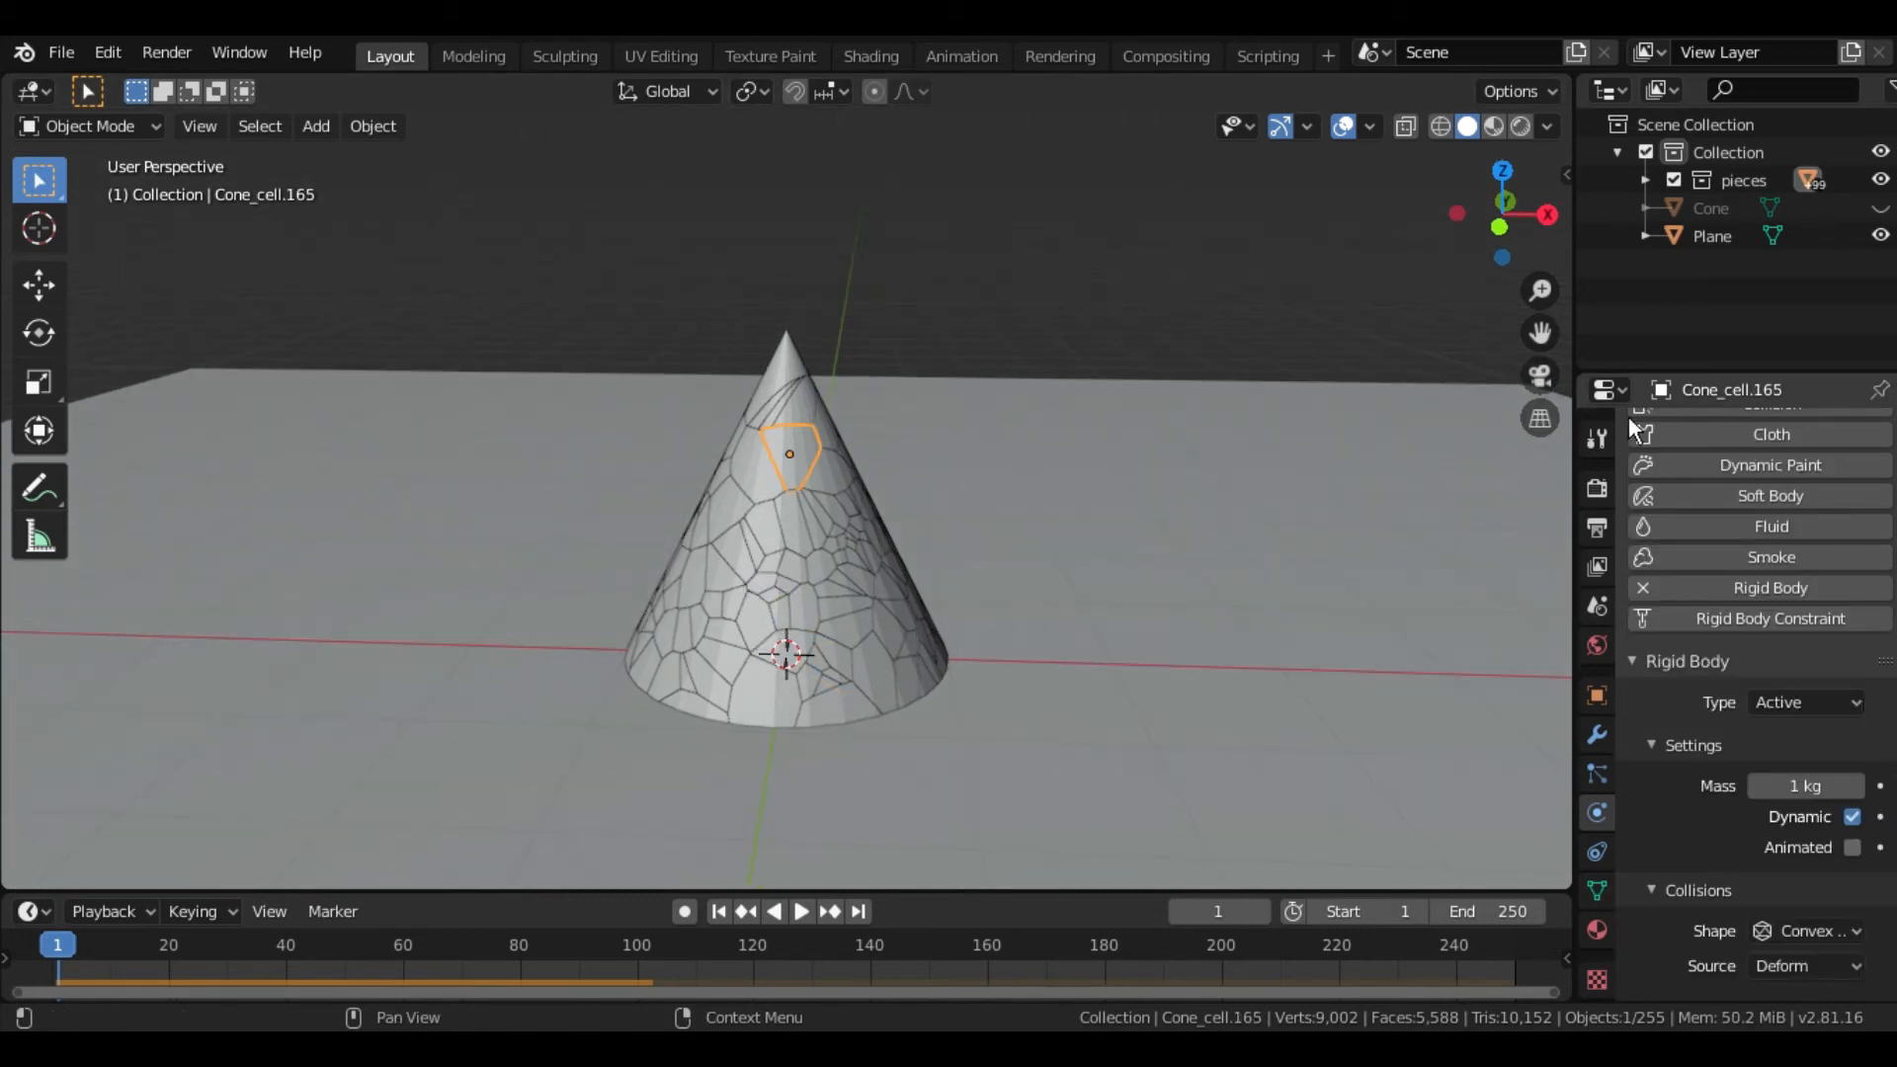
- Select all objects in the pieces collection and calculate their rigid body mass with the Iron material preset
{"action": "right_click", "coordinate": [1731, 181]}
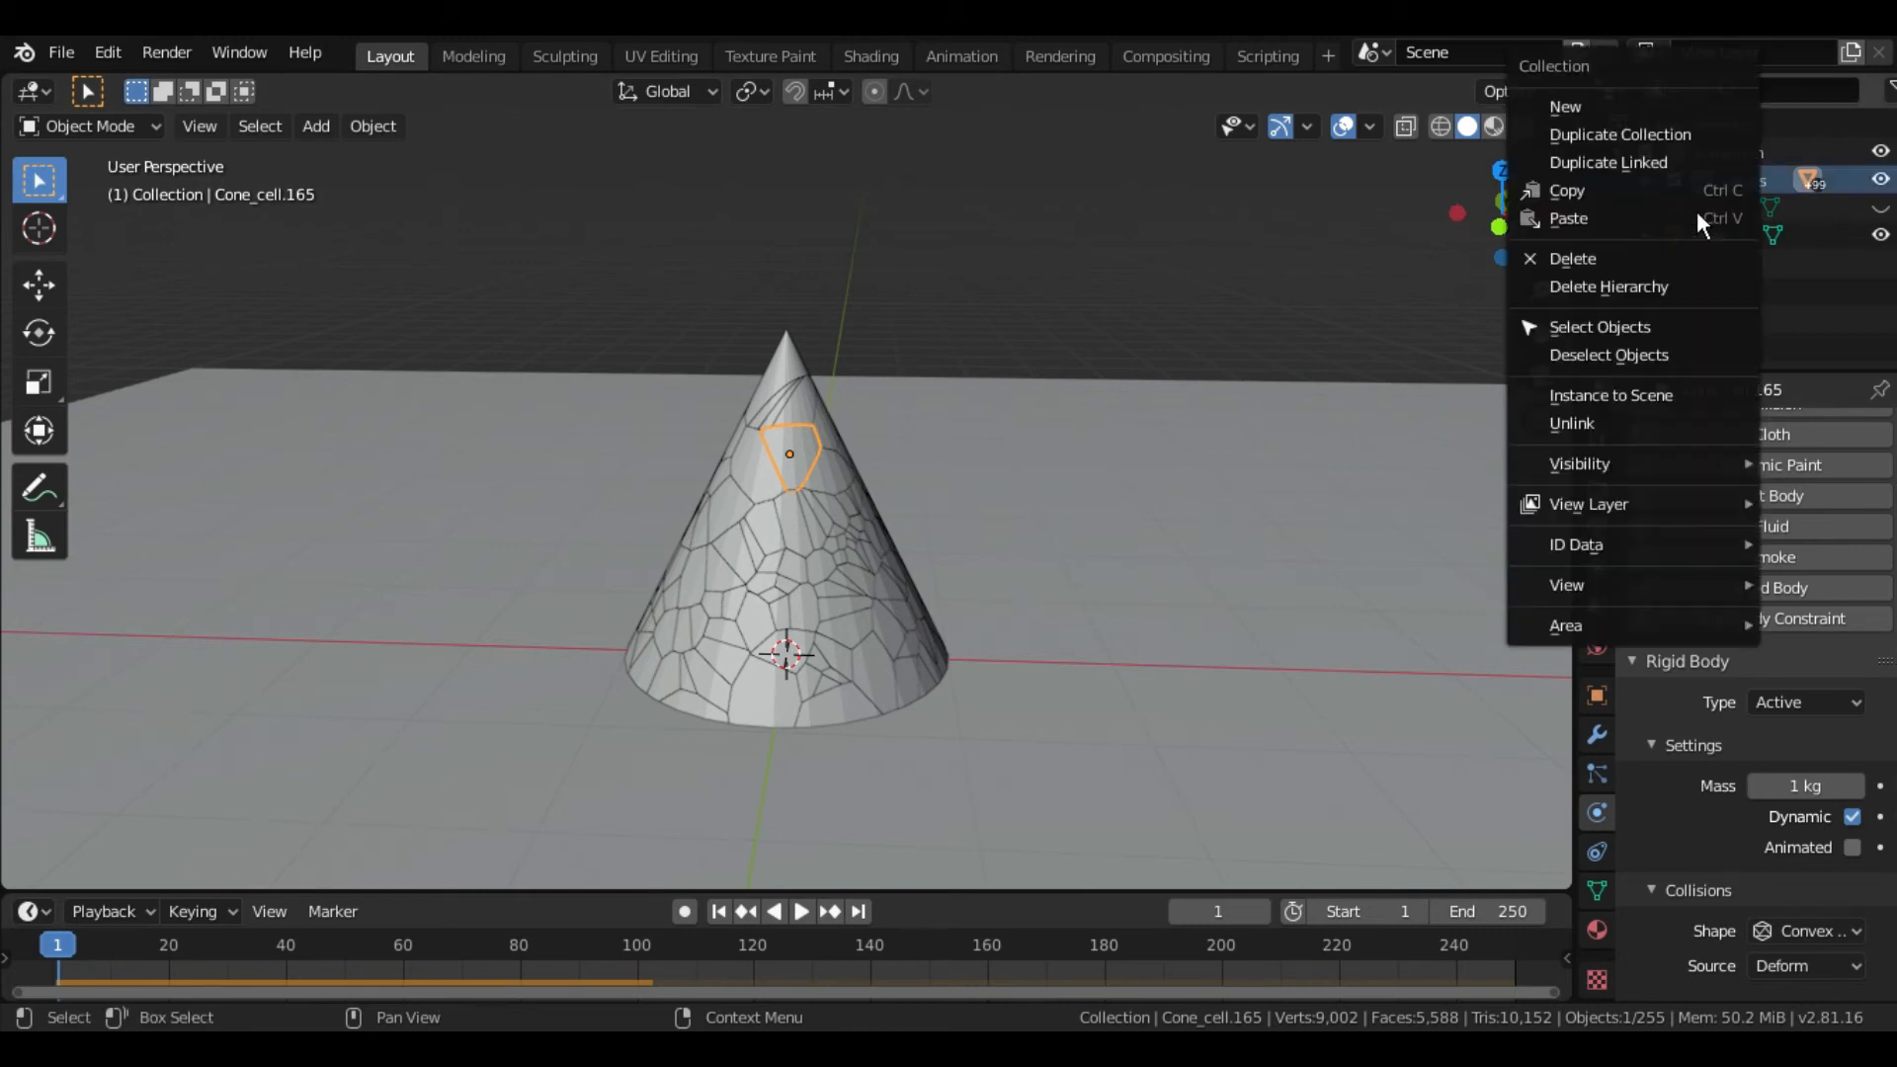
{"action": "left_click", "coordinate": [1632, 328]}
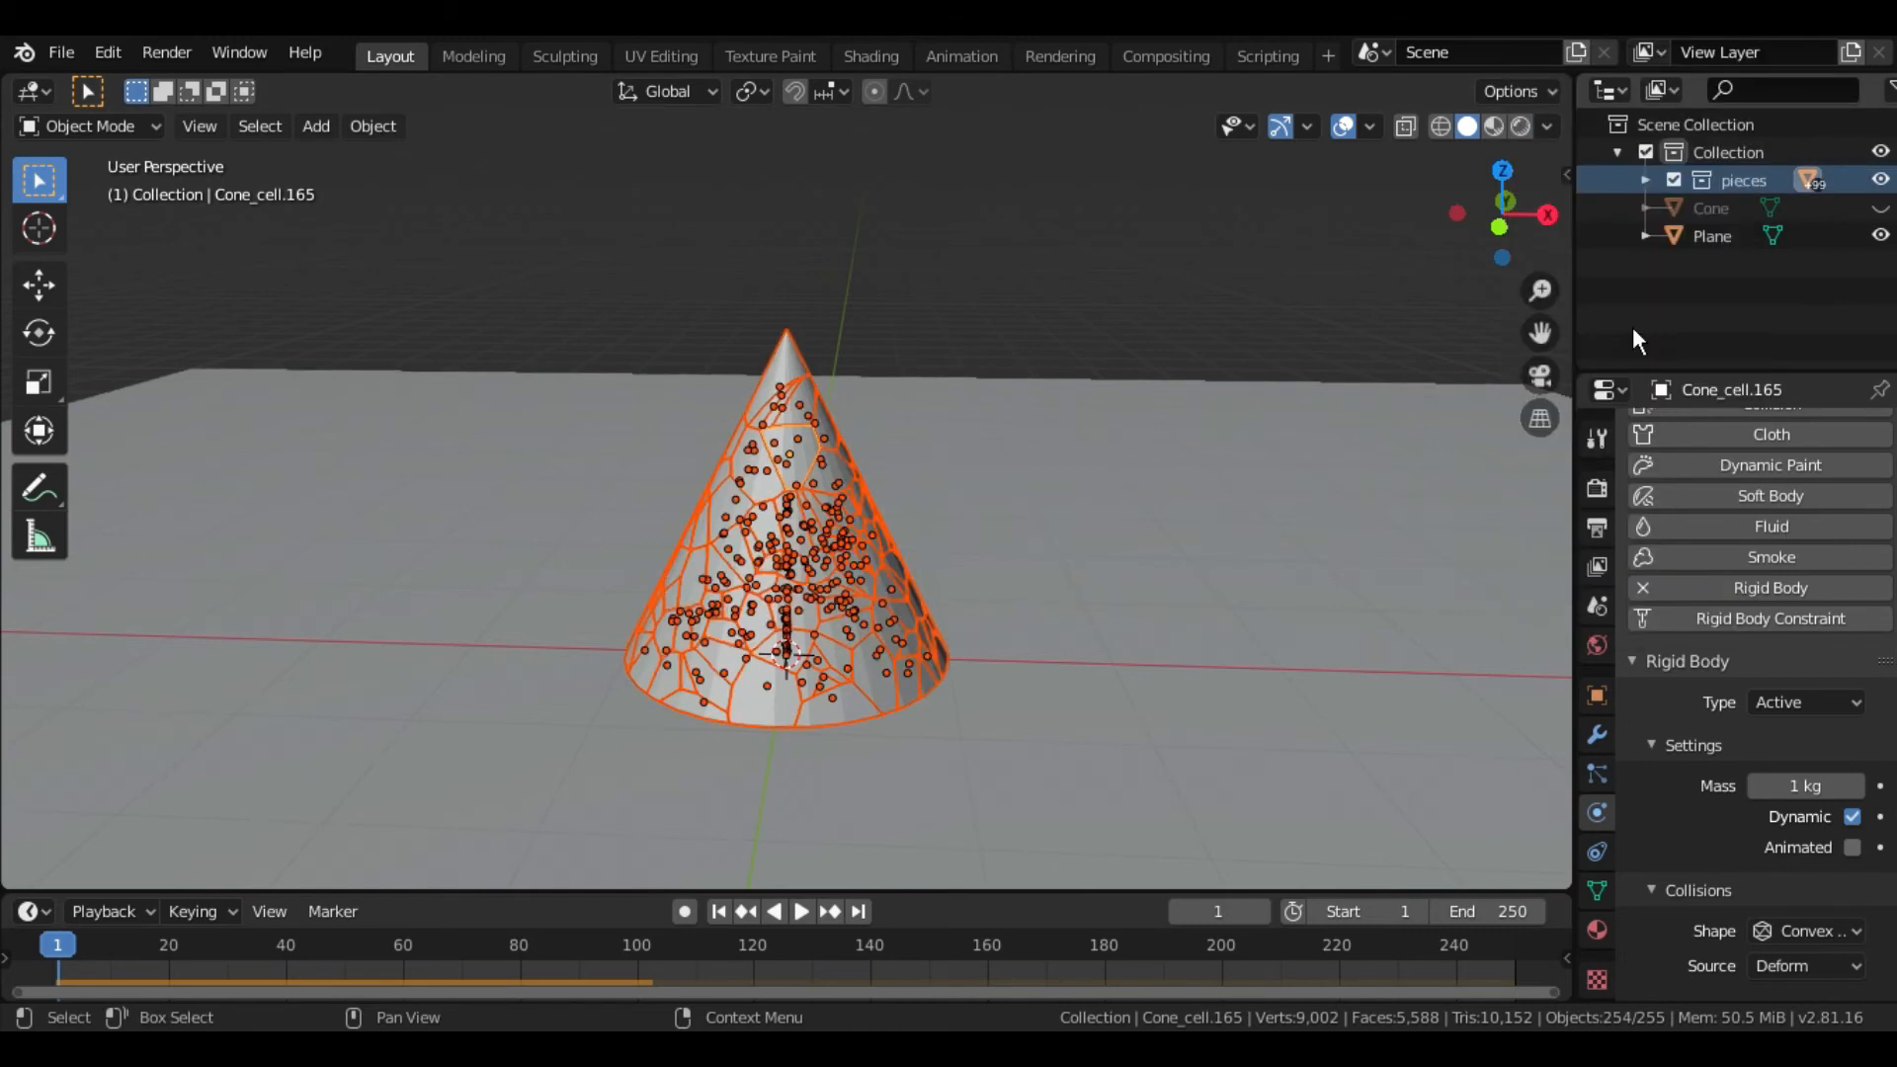
{"action": "left_click", "coordinate": [373, 136]}
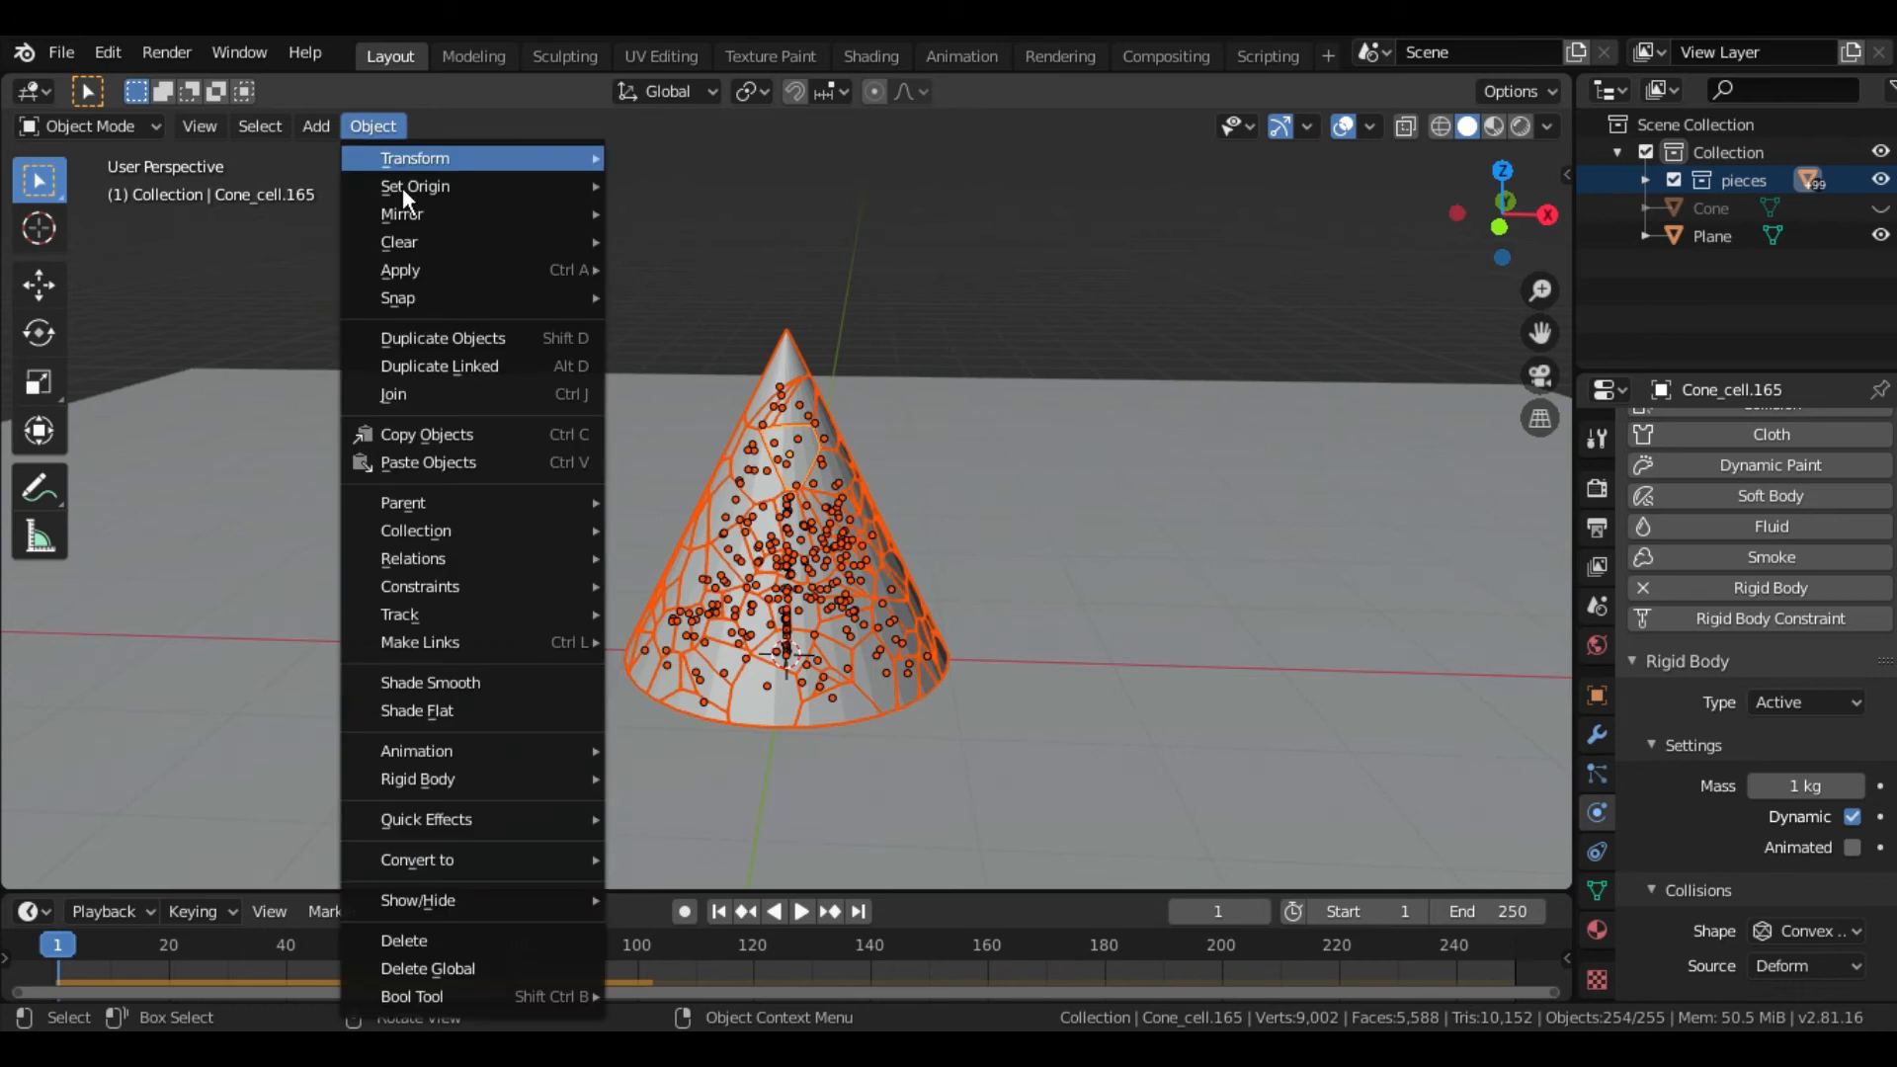
{"action": "mouse_move", "coordinate": [444, 778]}
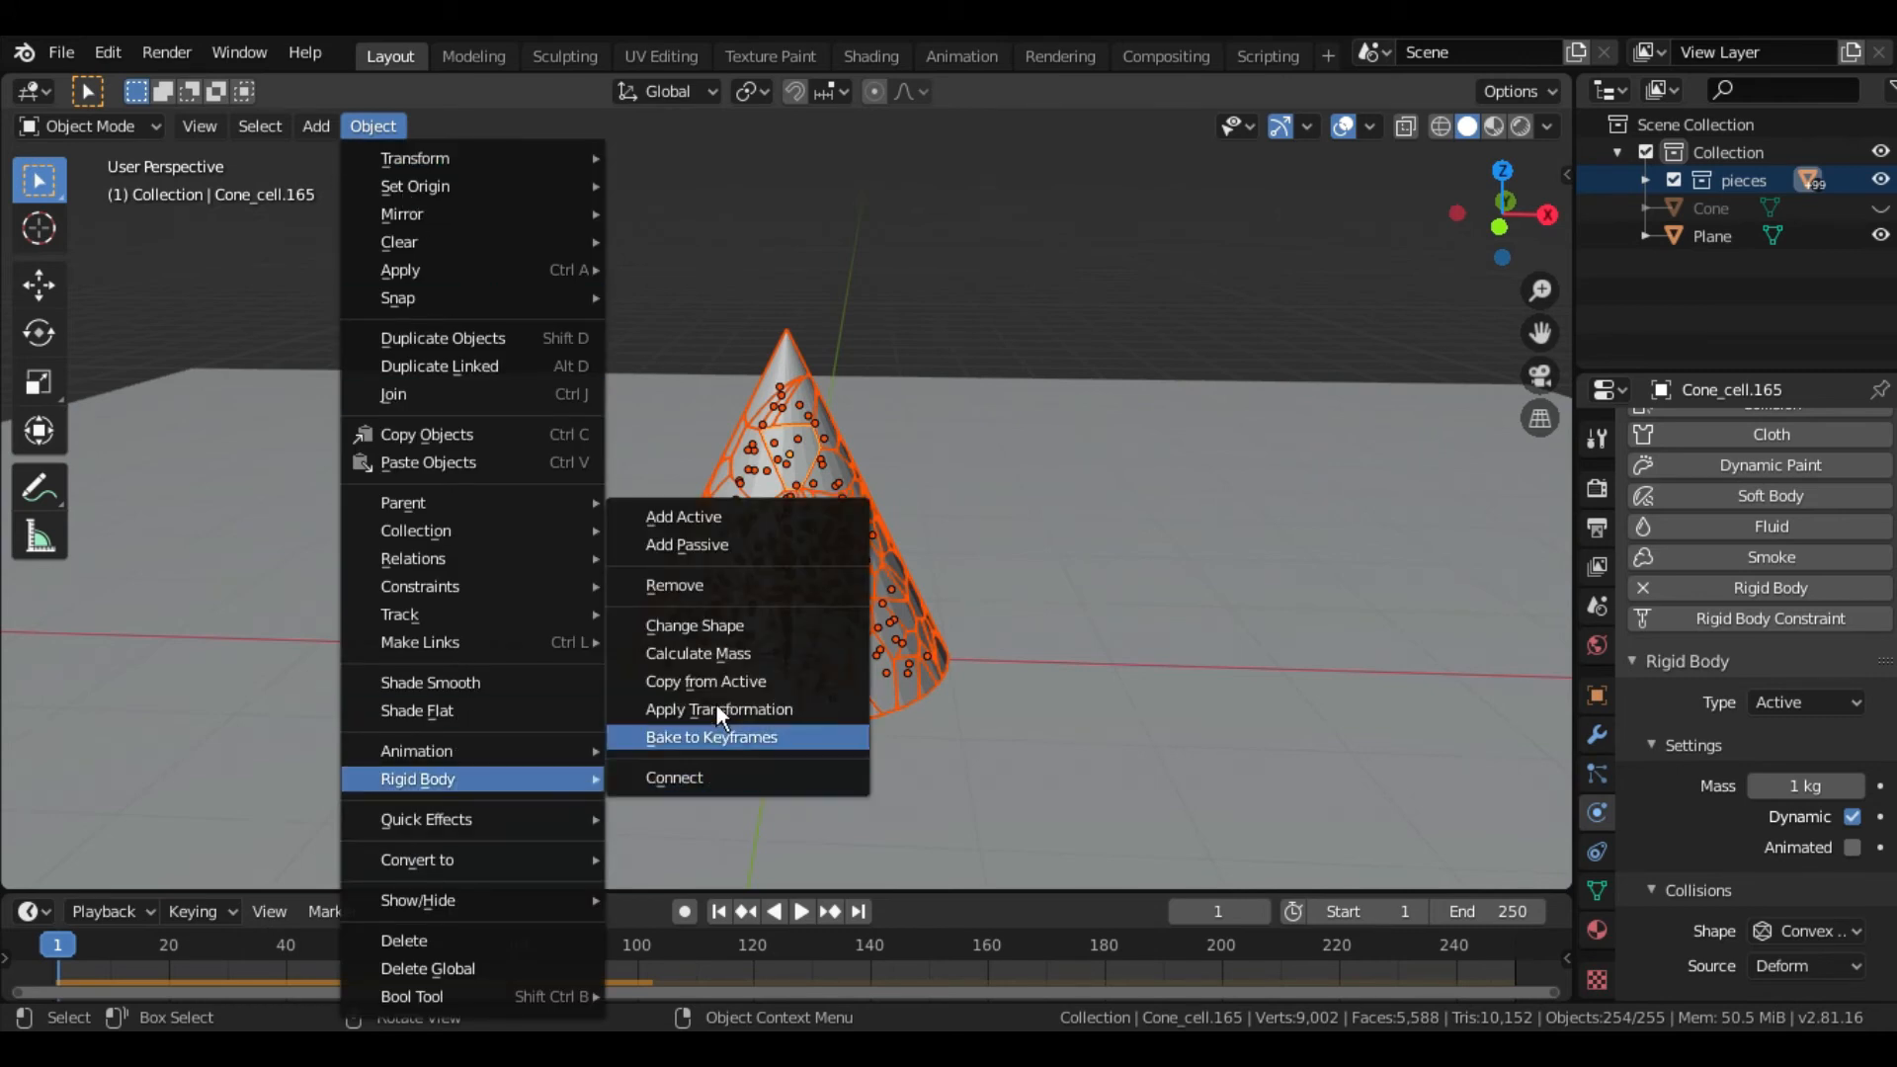
{"action": "left_click", "coordinate": [767, 657]}
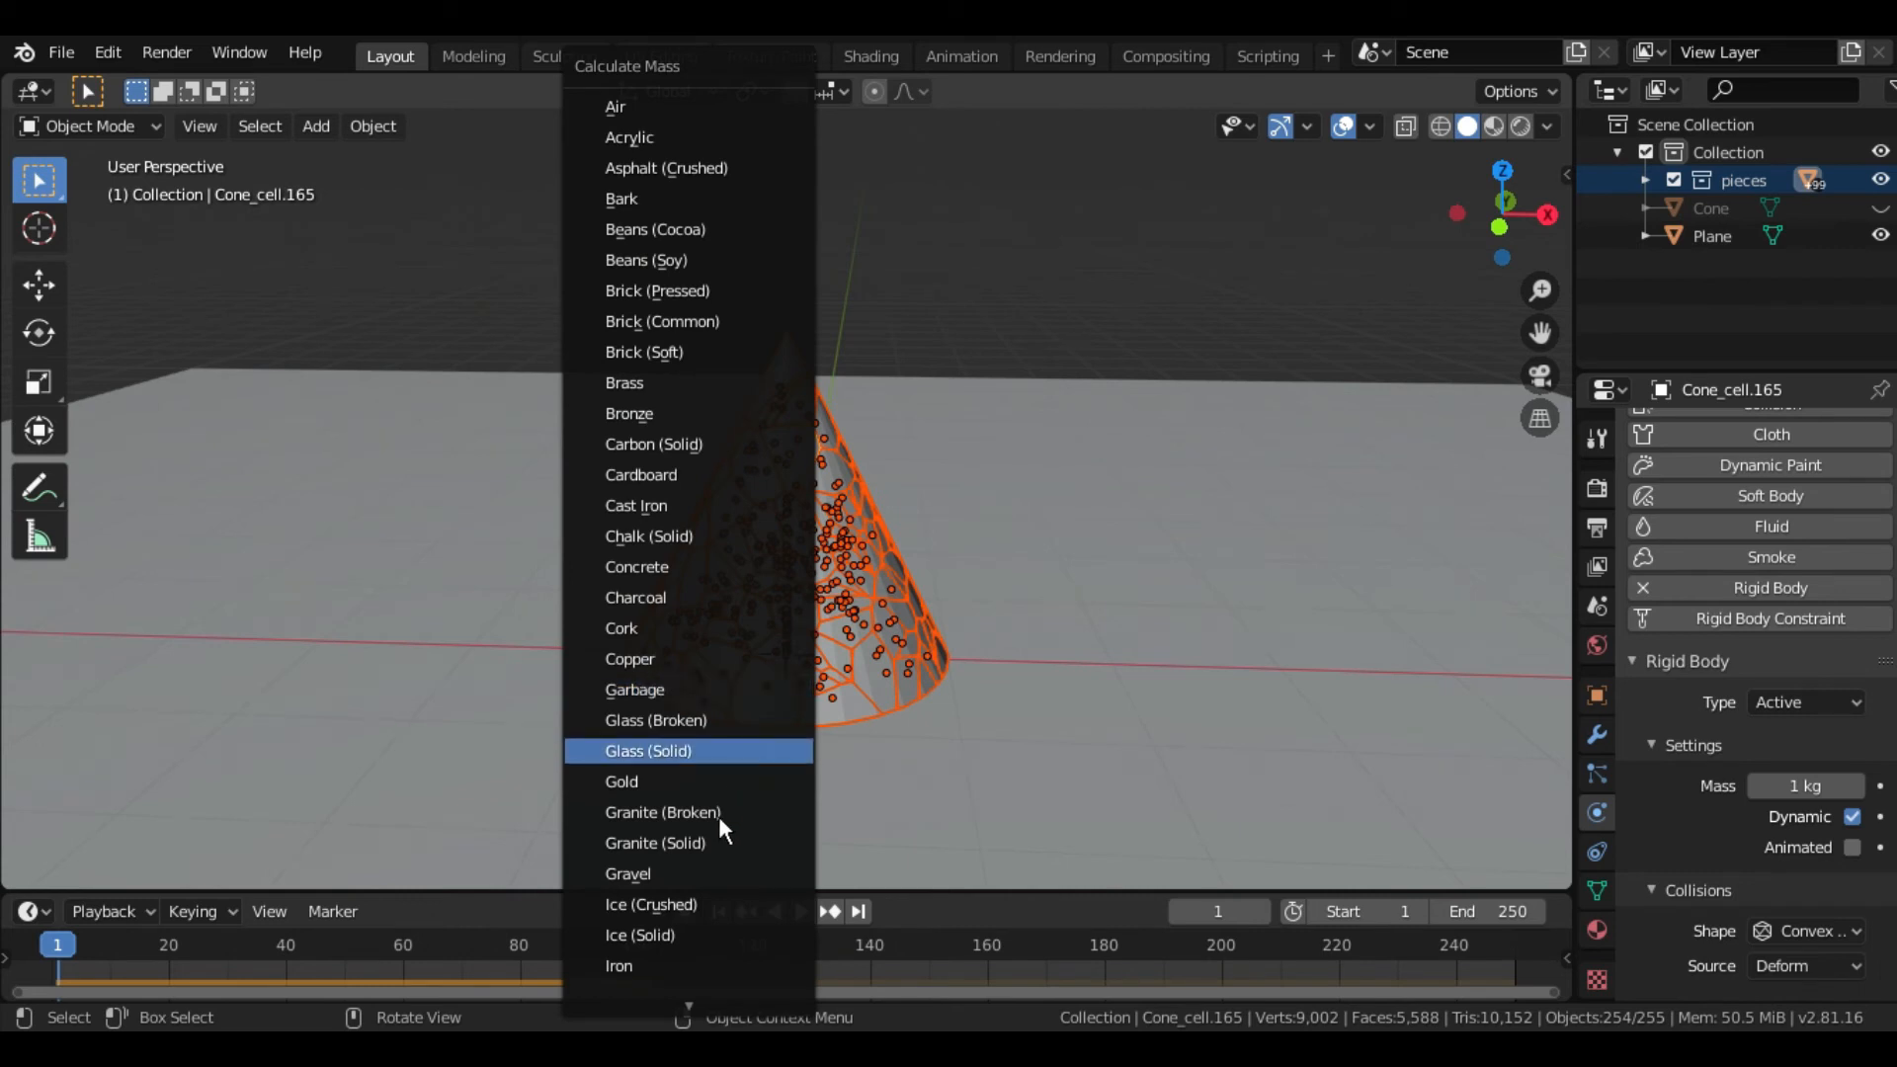
{"action": "left_click", "coordinate": [702, 965]}
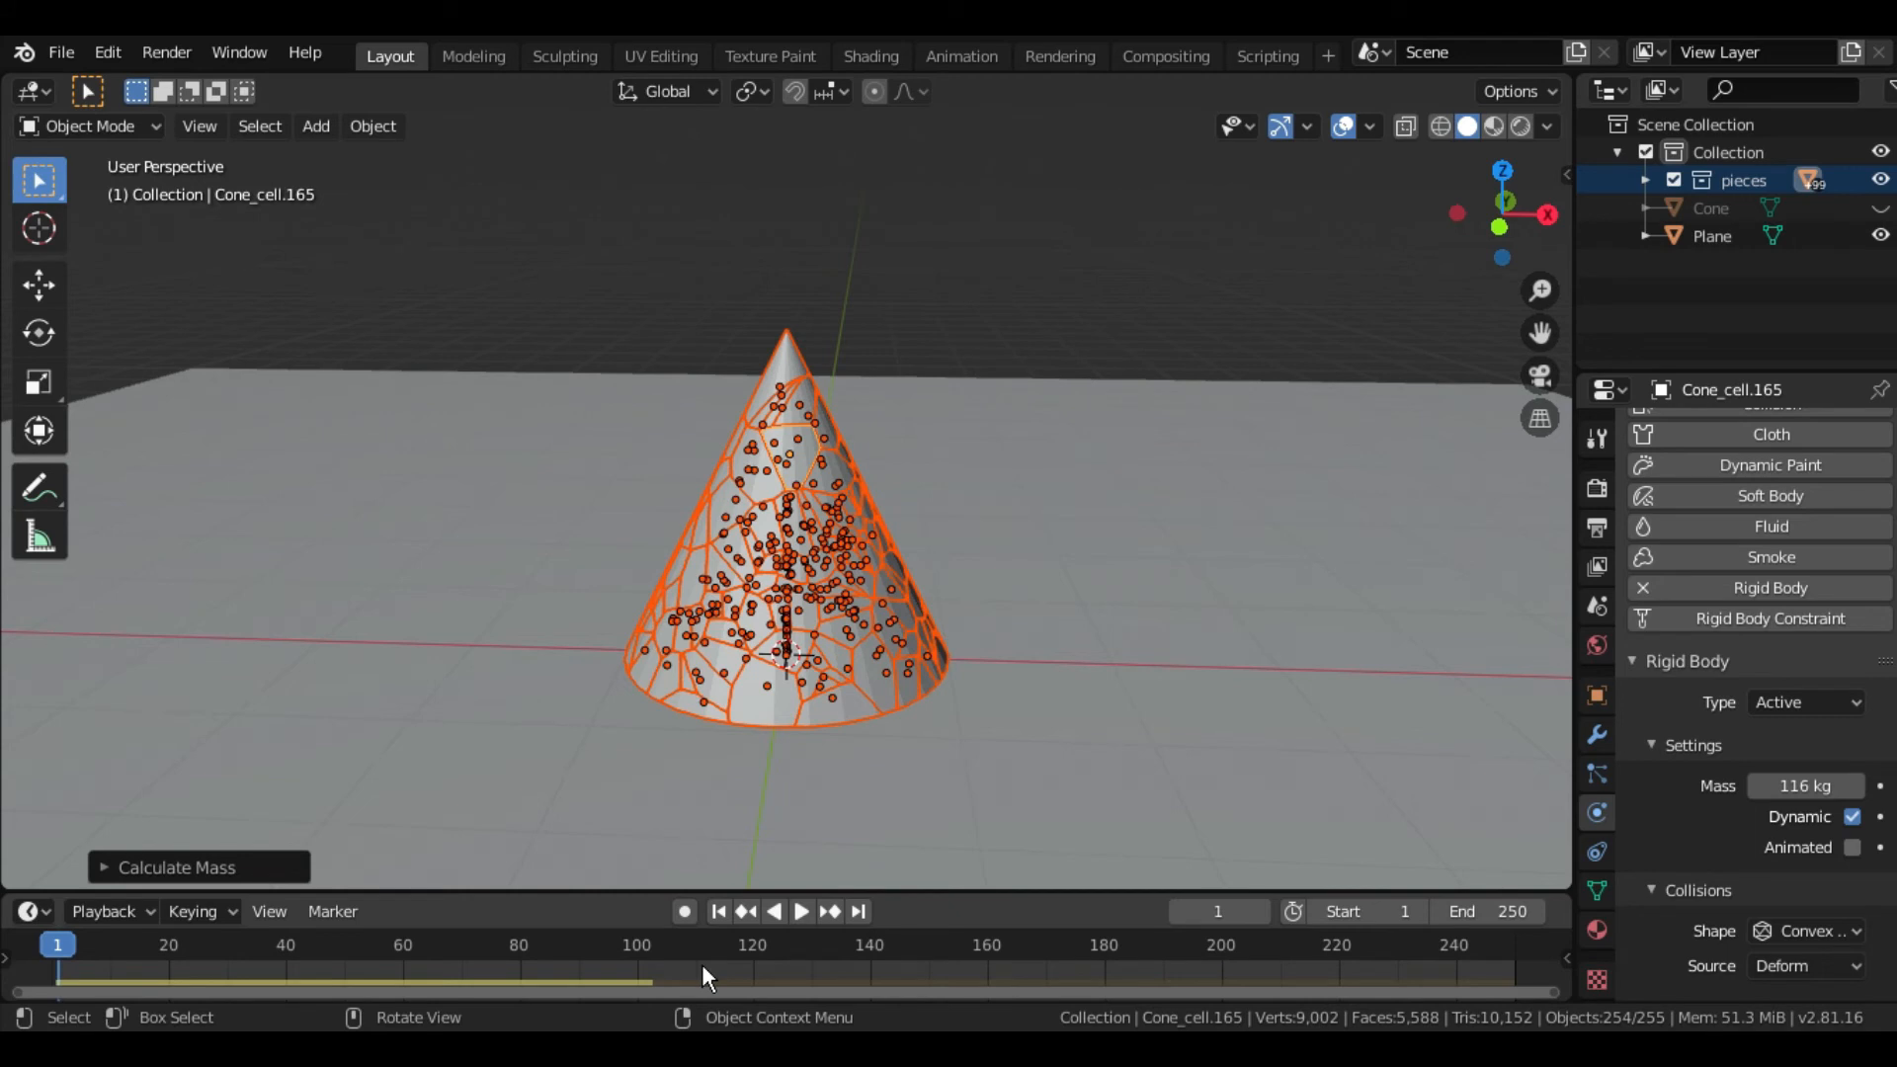
- Raise the ground plane's rigid body surface friction to 0.756 and deselect the plane
{"action": "left_click", "coordinate": [1255, 595]}
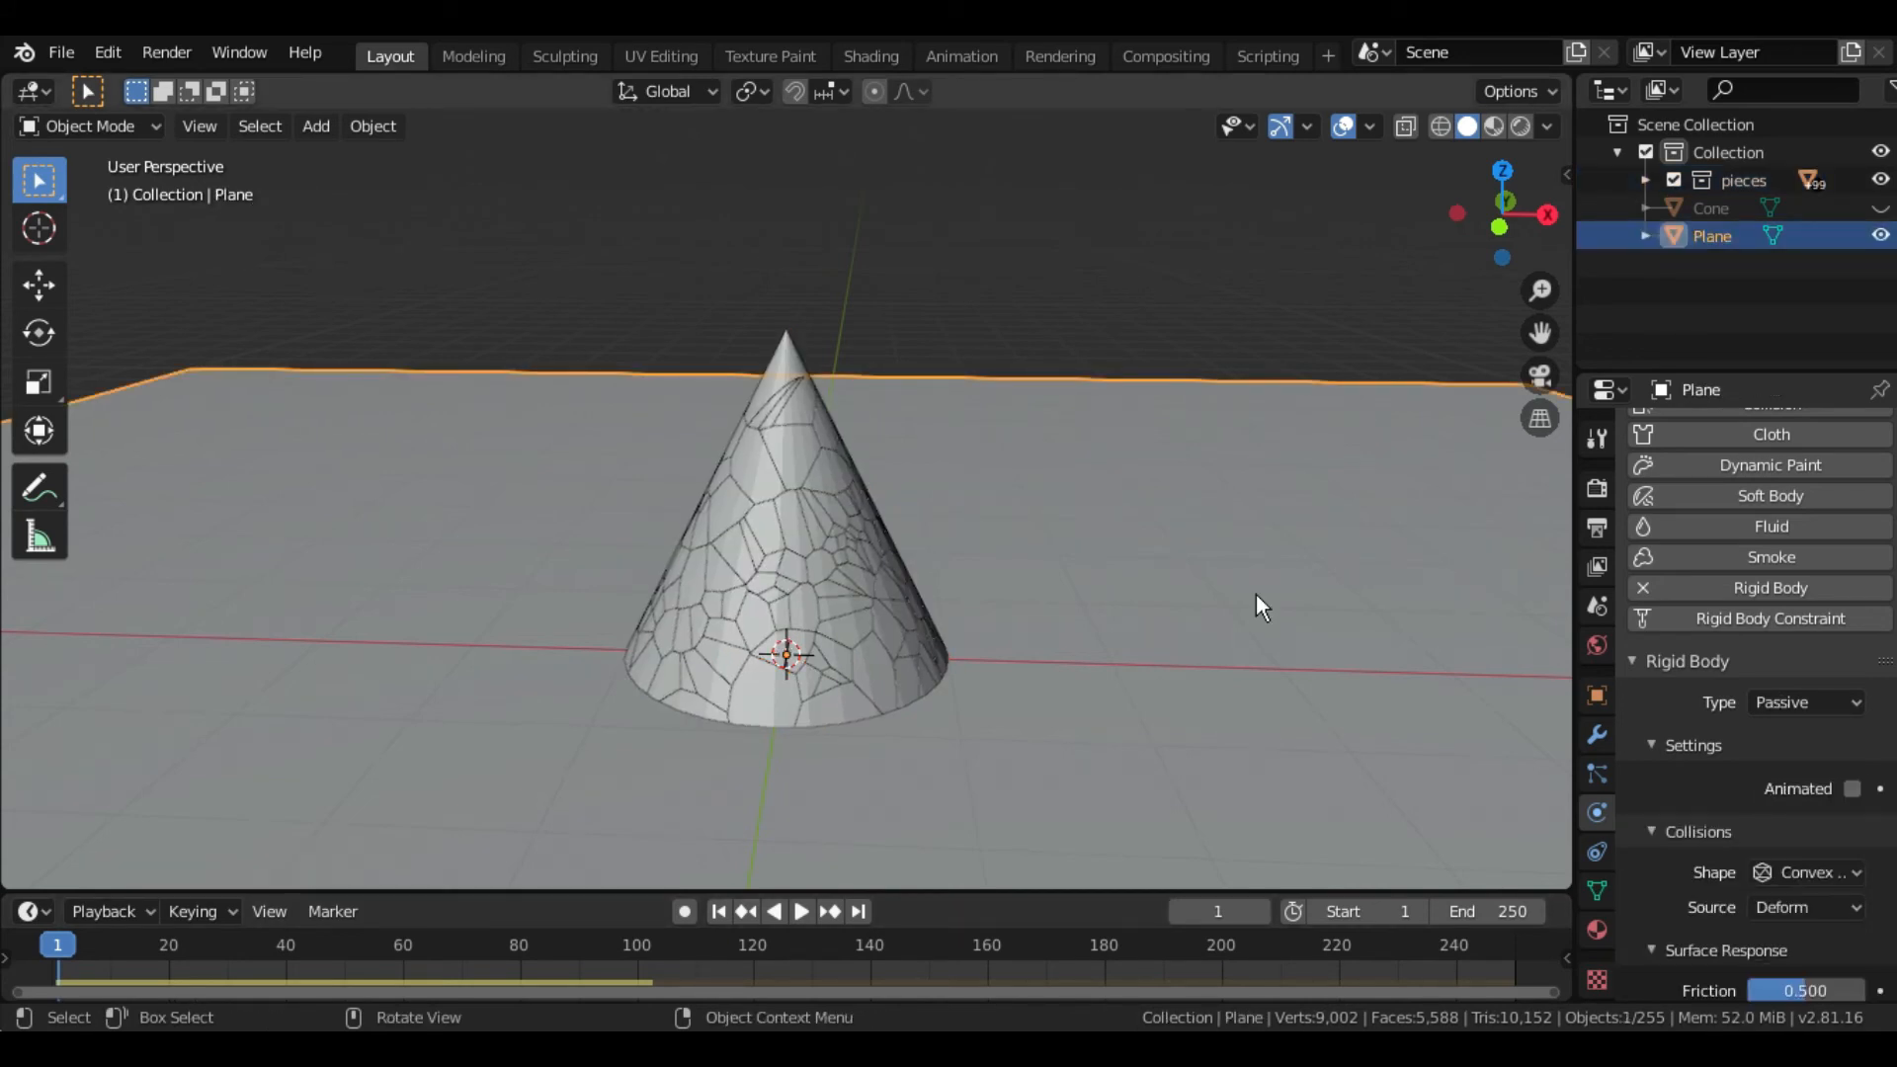
{"action": "left_click_drag", "start_coordinate": [1775, 996], "coordinate": [1836, 990]}
{"action": "left_click", "coordinate": [1071, 282]}
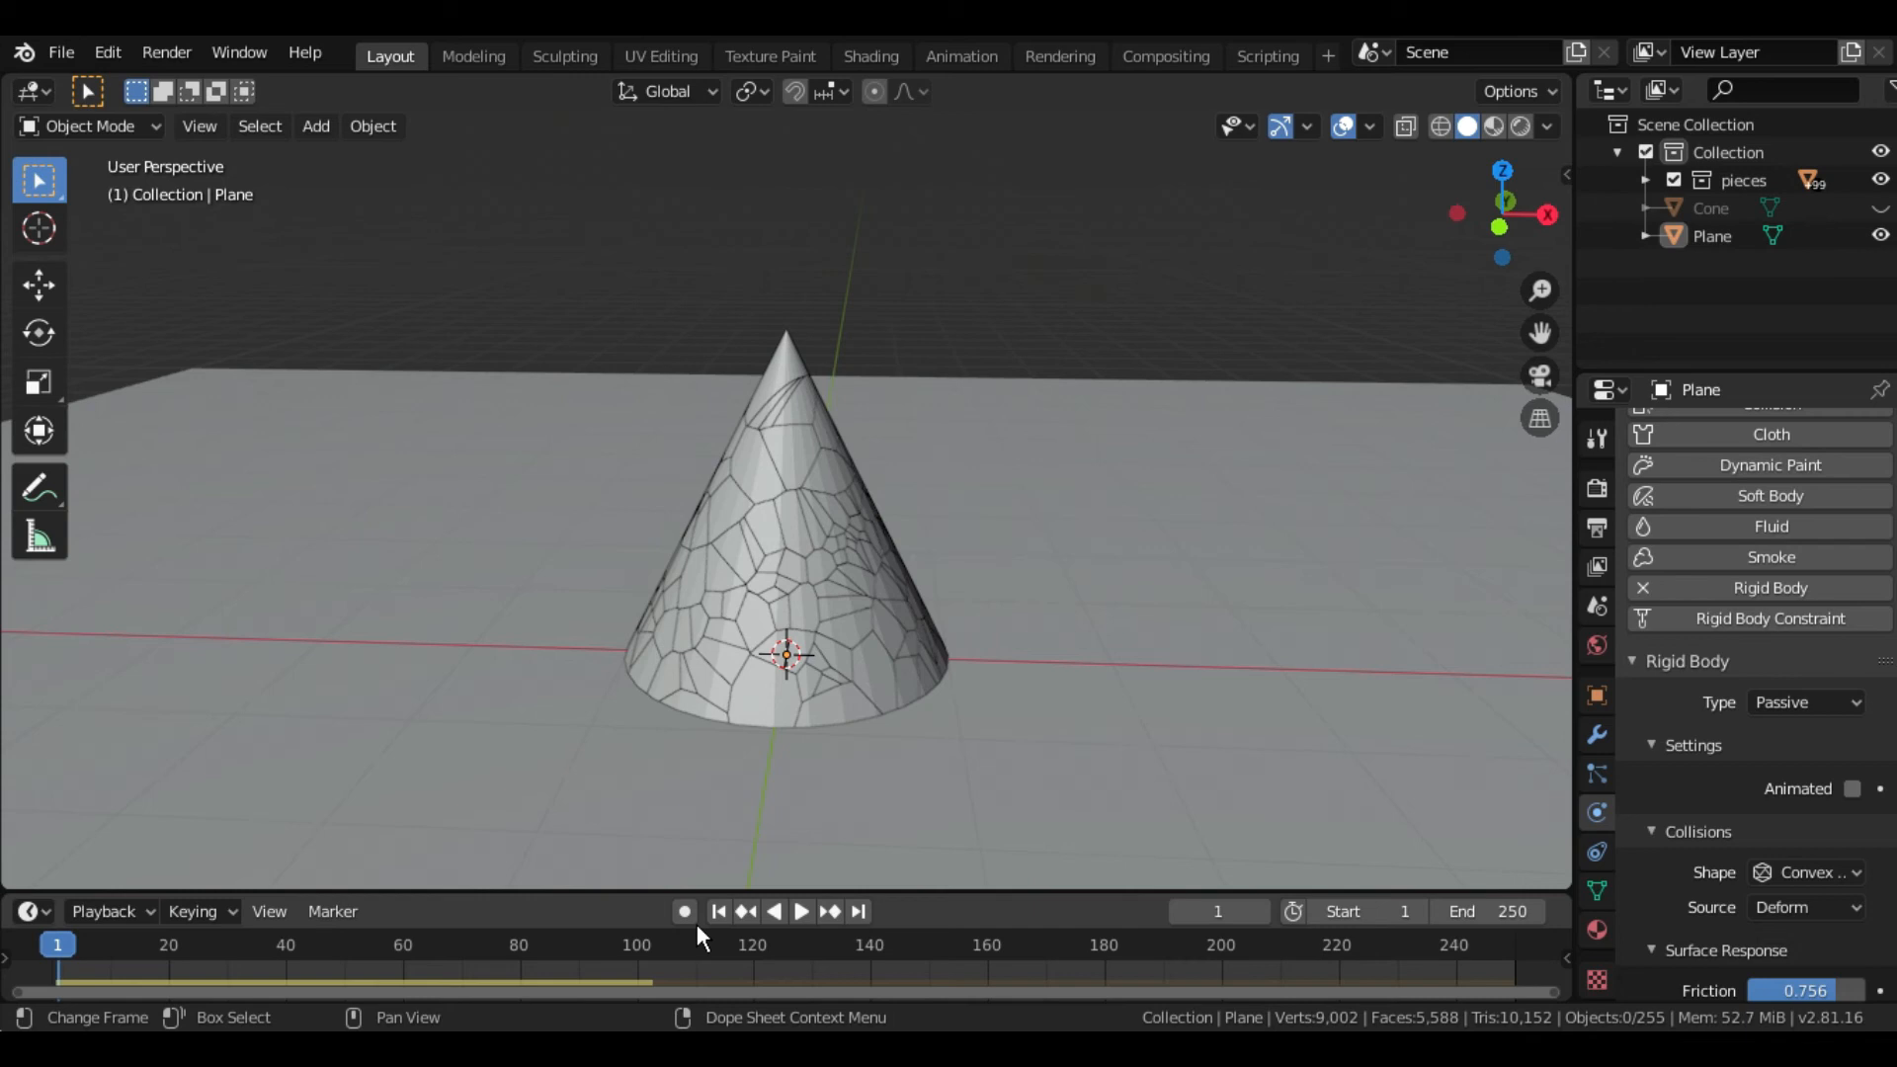
- Play the simulation twice, viewing the collapse from several angles, stop at frame 71 and scrub back to frame 0
{"action": "left_click", "coordinate": [798, 918]}
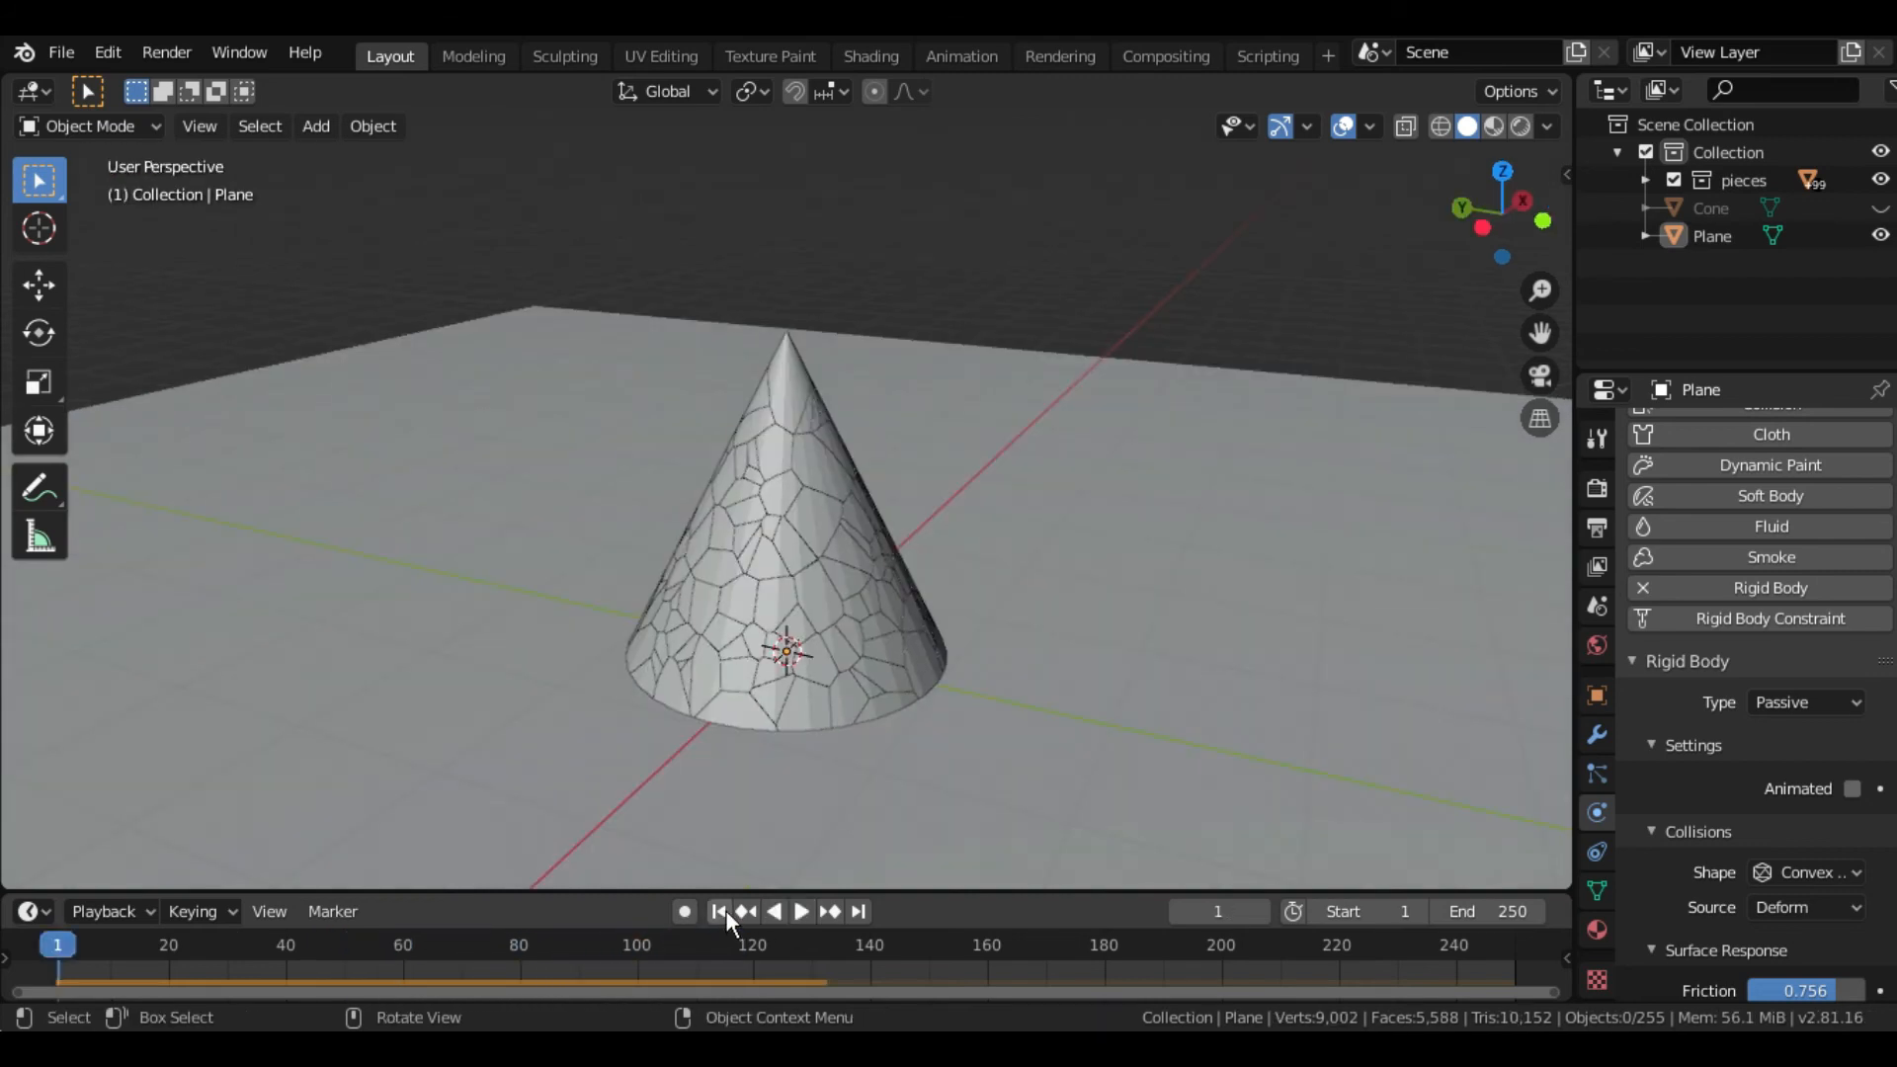
{"action": "left_click", "coordinate": [802, 911]}
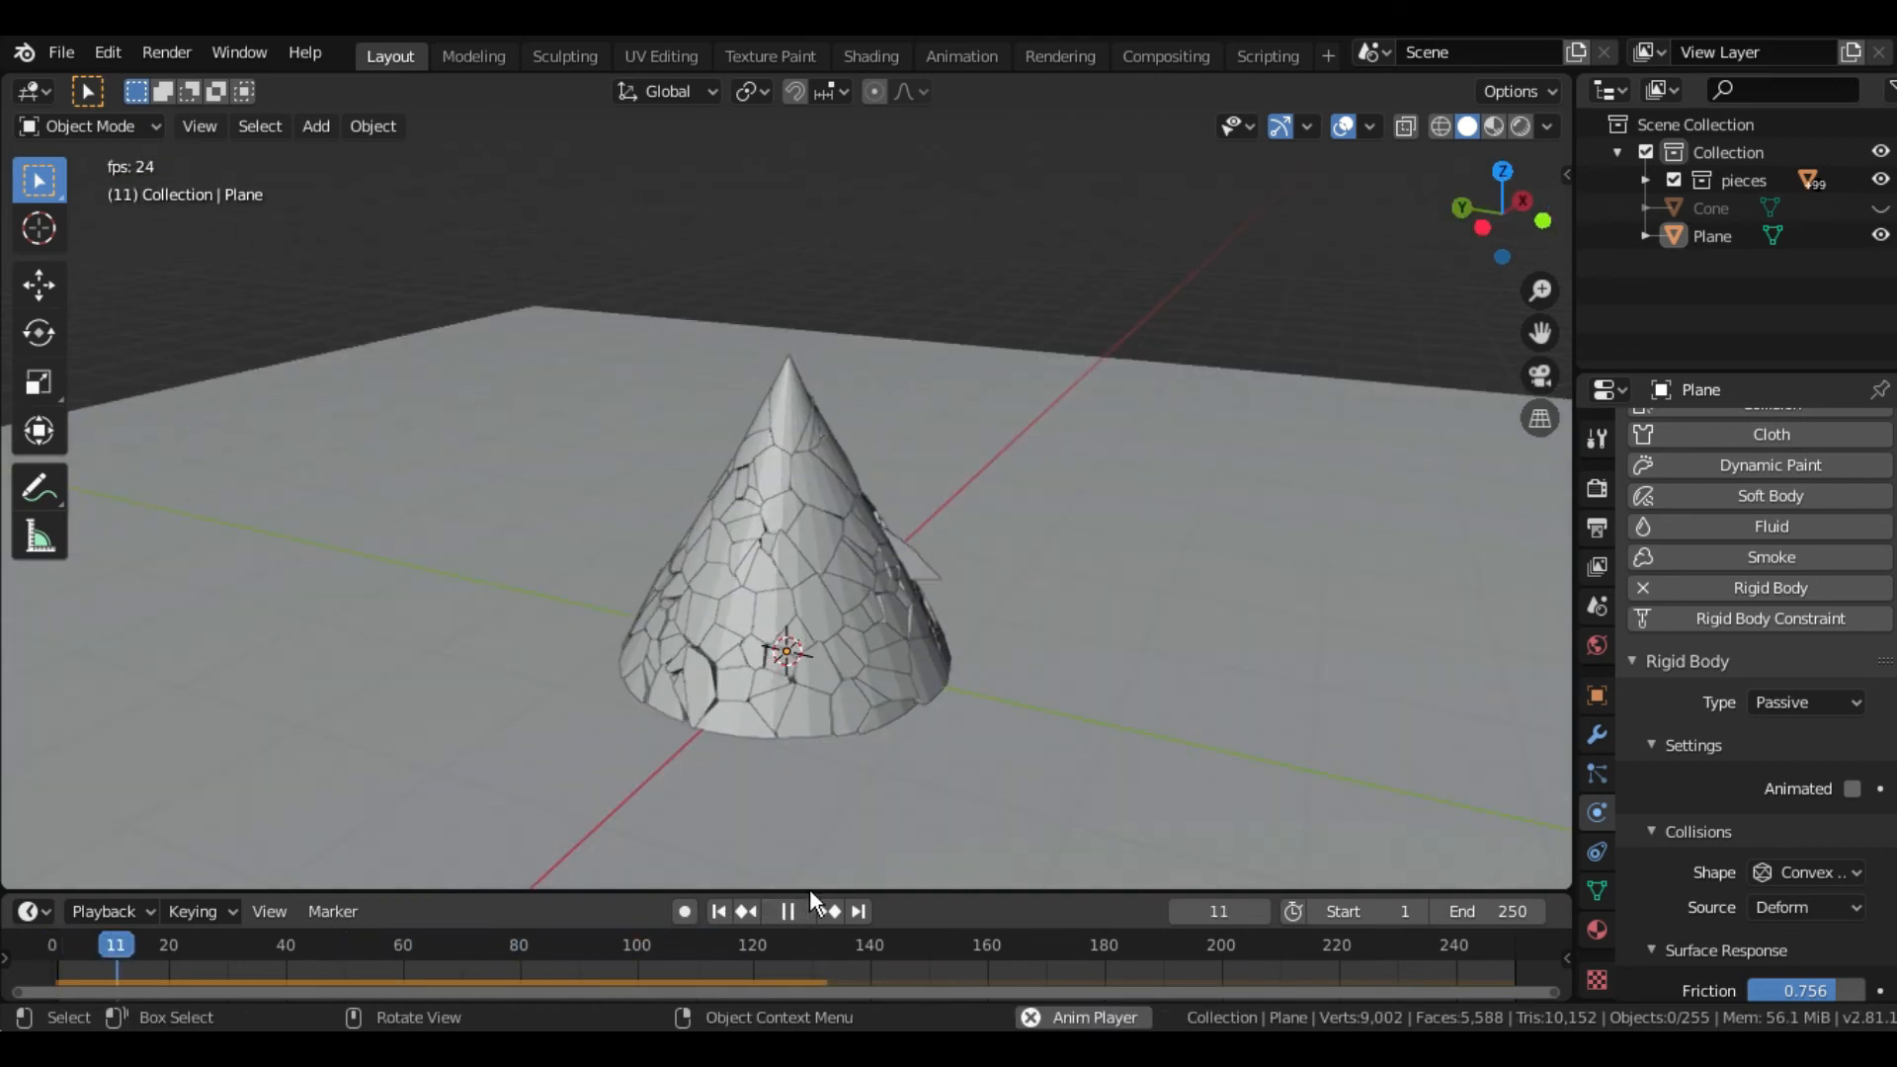
{"action": "middle_click_drag", "start_coordinate": [992, 678], "coordinate": [875, 773]}
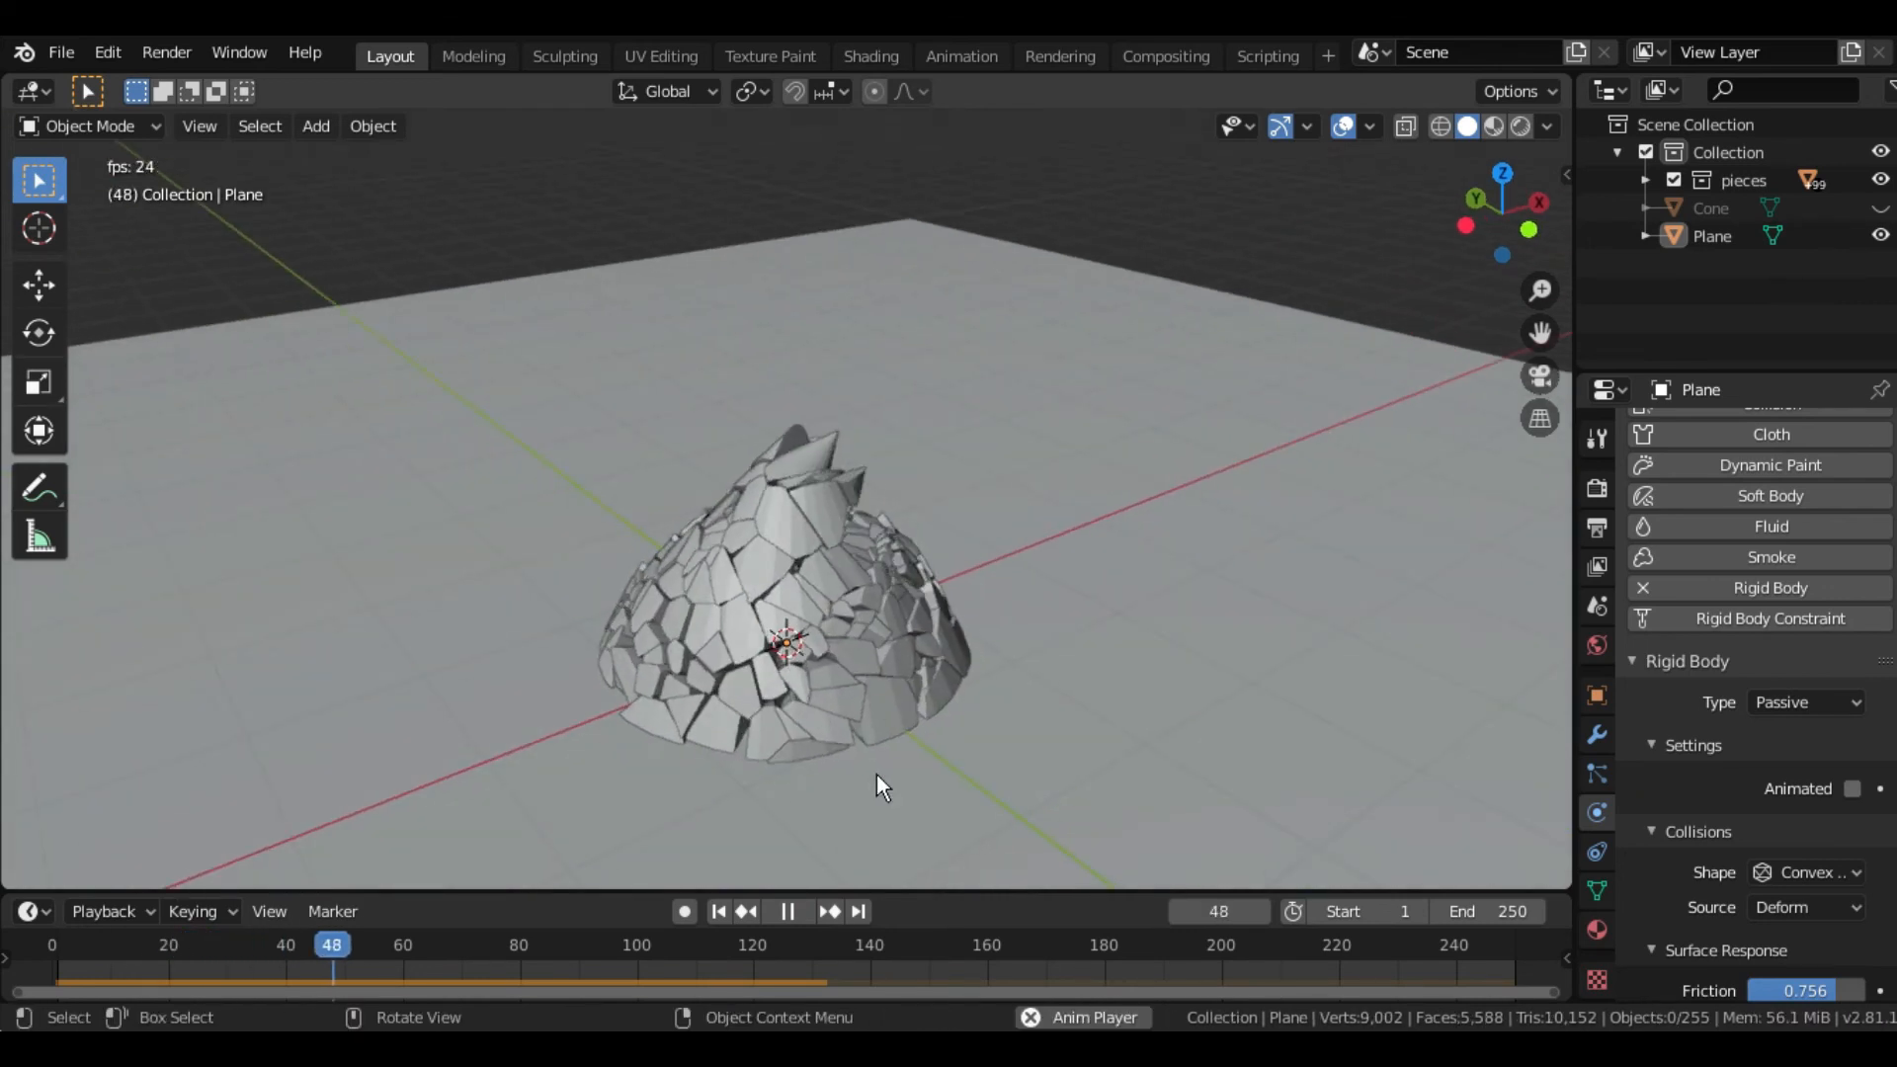
{"action": "left_click", "coordinate": [783, 911]}
{"action": "middle_click_drag", "start_coordinate": [1123, 537], "coordinate": [1075, 512]}
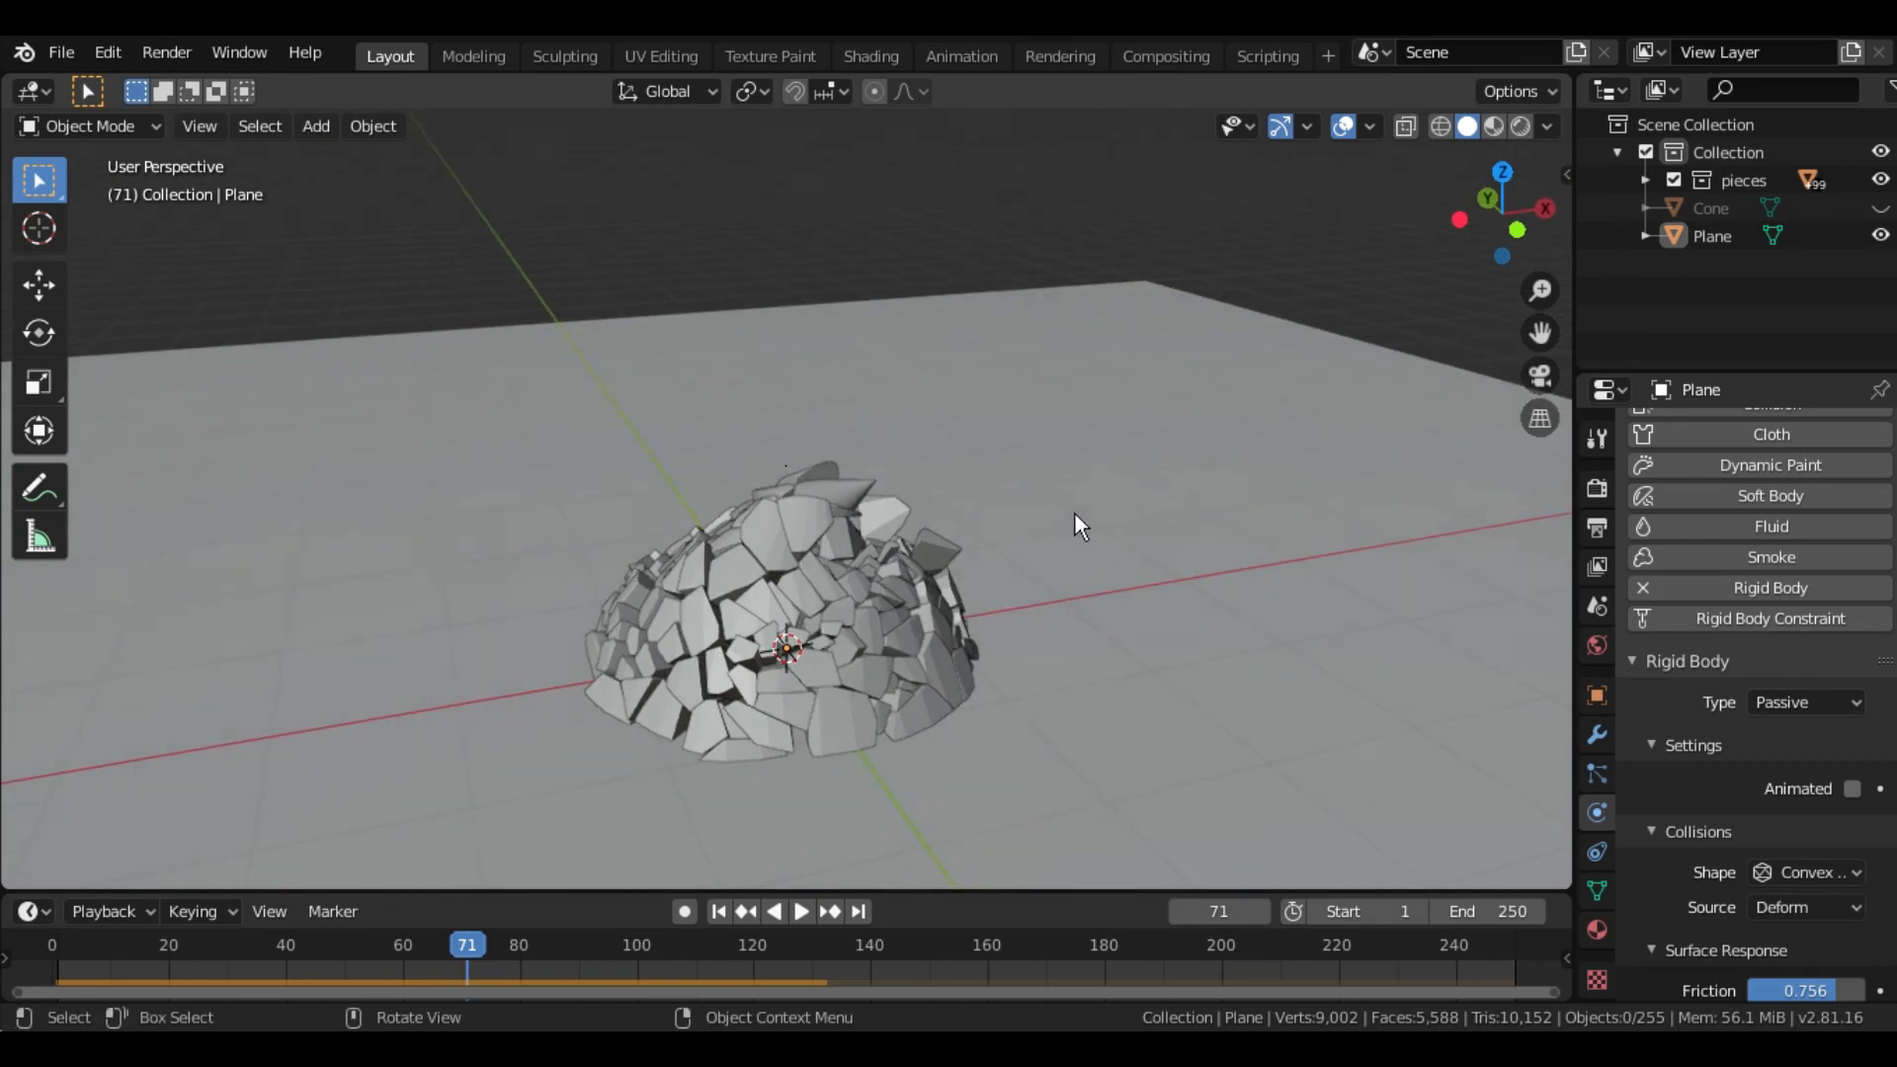
{"action": "left_click", "coordinate": [775, 911]}
{"action": "left_click_drag", "start_coordinate": [456, 954], "coordinate": [26, 971]}
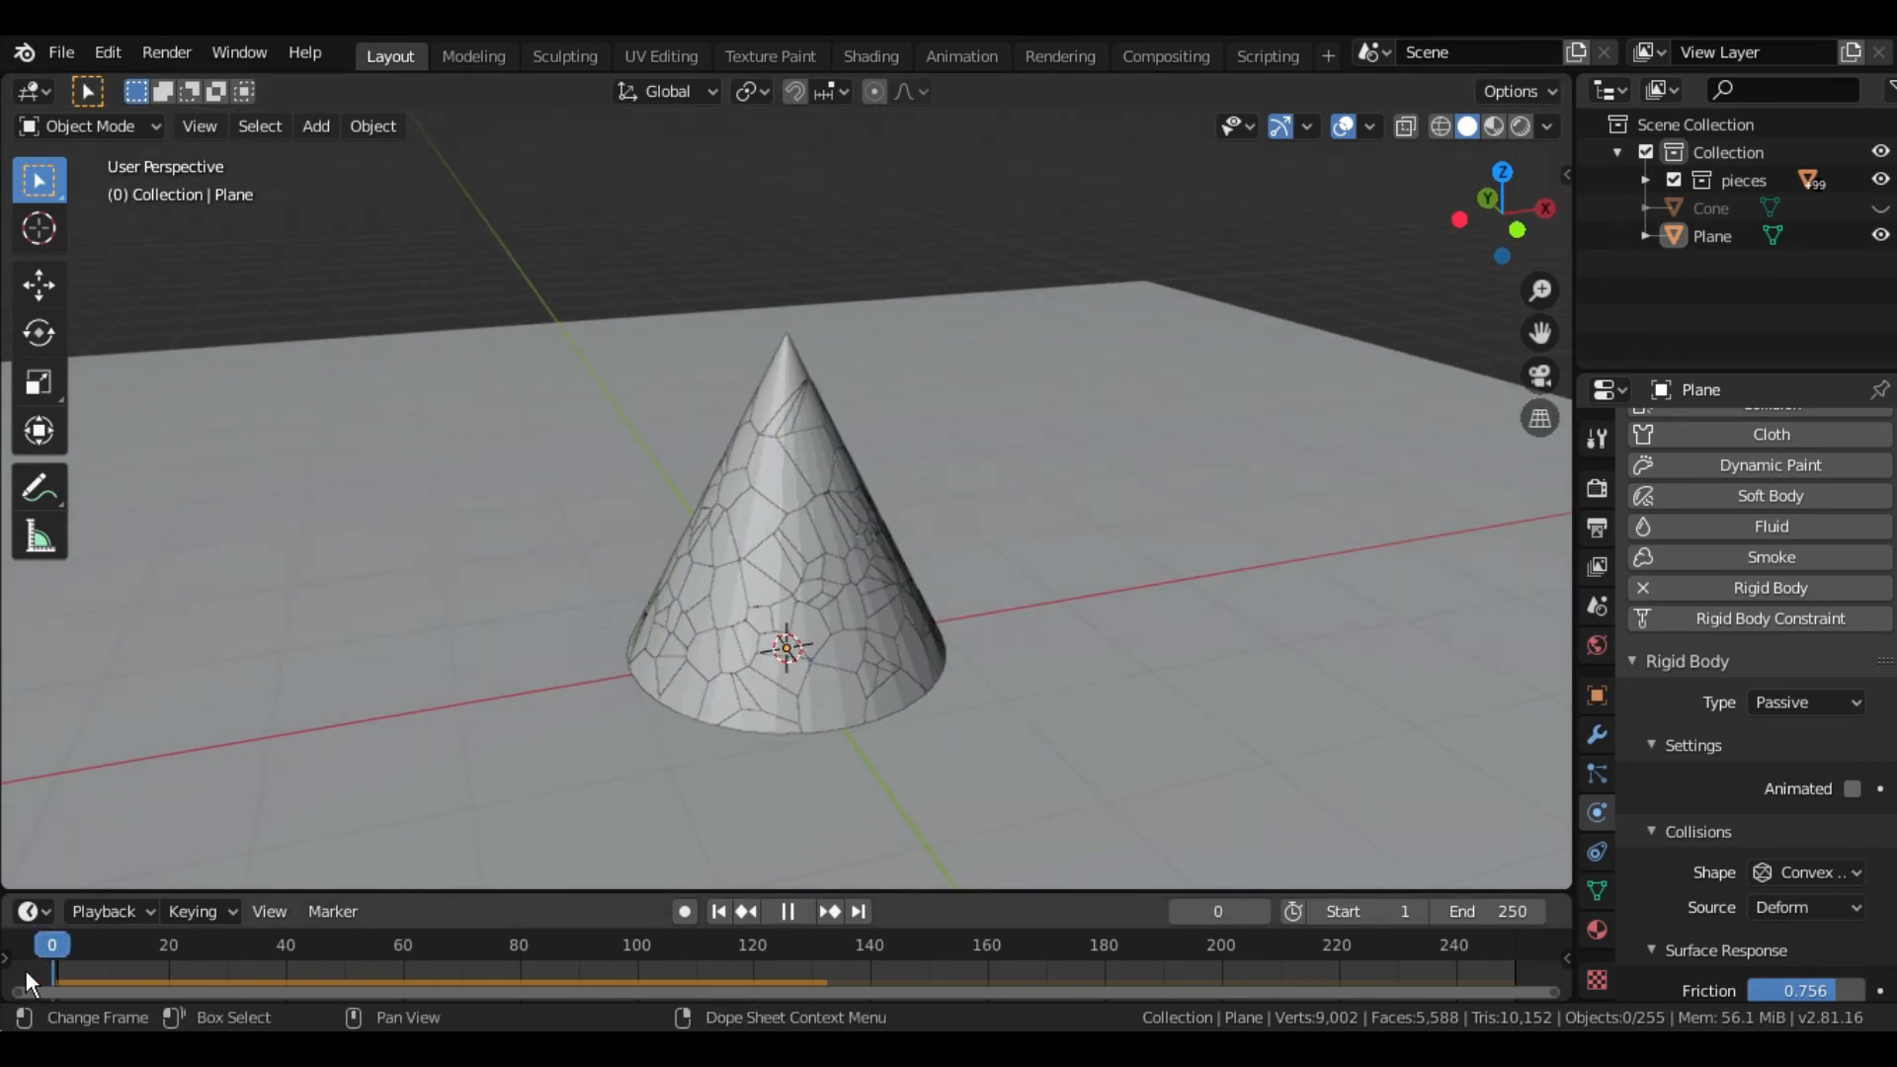
- Add a new cone mesh at the 3D cursor and scale it down well below the fractured cone's size
{"action": "middle_click_drag", "start_coordinate": [1073, 560], "coordinate": [1034, 547]}
{"action": "key", "text": "shift+a"}
{"action": "mouse_move", "coordinate": [1028, 490]}
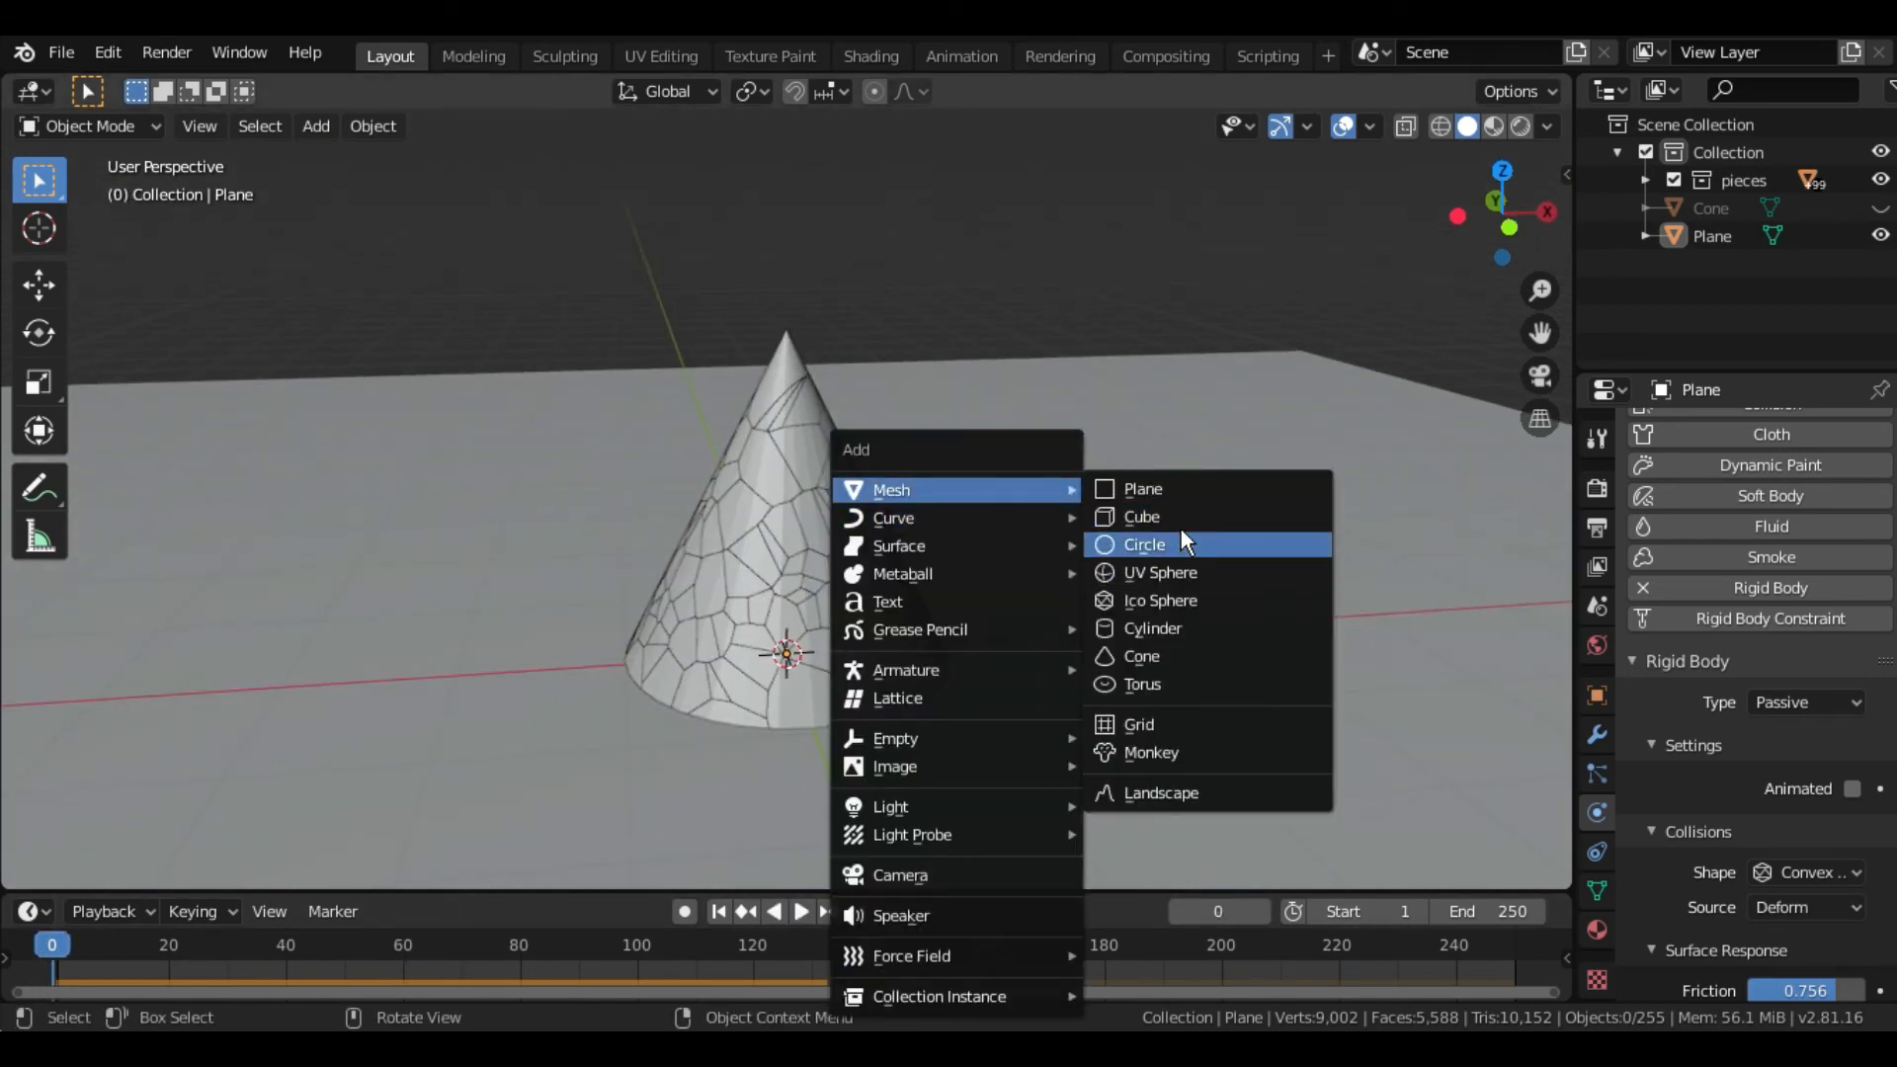
{"action": "left_click", "coordinate": [1165, 654]}
{"action": "key", "text": "s"}
{"action": "left_click", "coordinate": [849, 655]}
- Raise the small cone above the ground and move it about 3.8 m along X, away from the fractured cone
{"action": "key", "text": "g"}
{"action": "key", "text": "z"}
{"action": "left_click", "coordinate": [948, 419]}
{"action": "key", "text": "g"}
{"action": "key", "text": "x"}
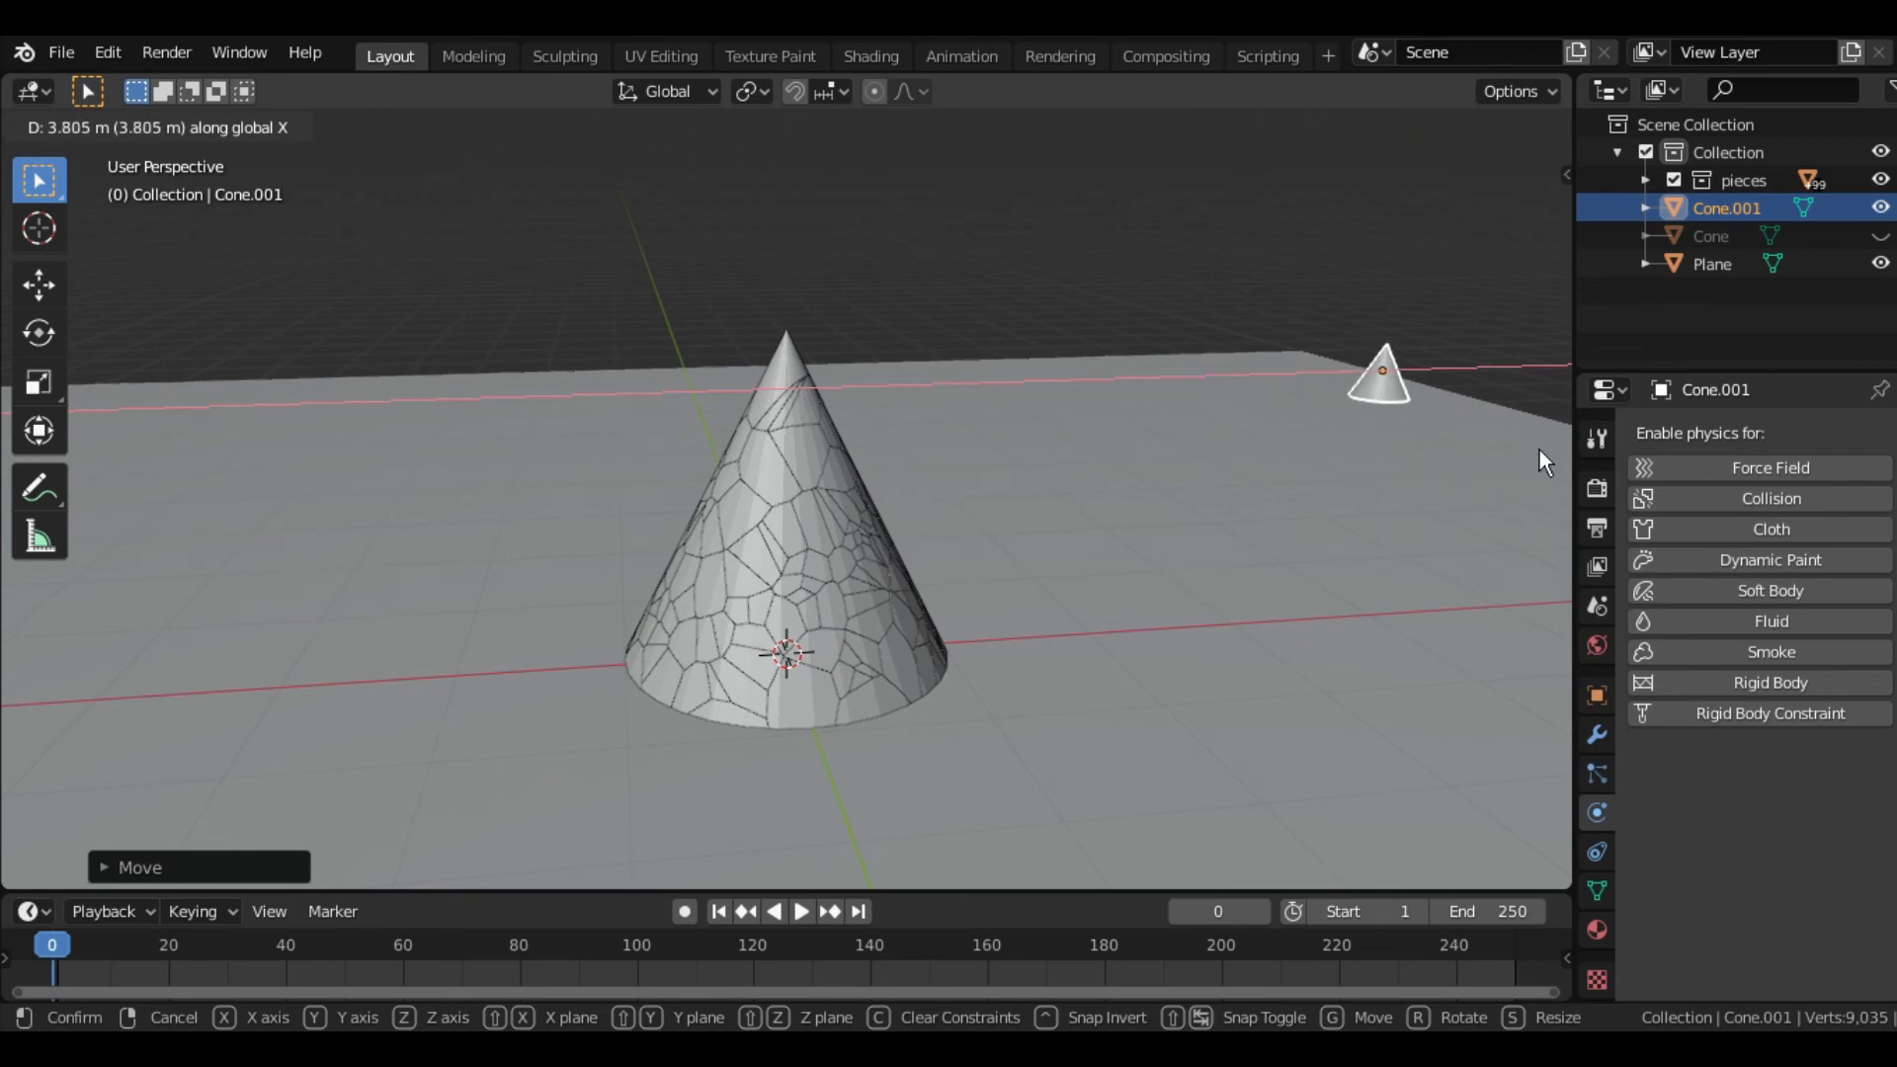
{"action": "left_click", "coordinate": [1540, 453]}
- Rotate the small cone onto its side so its tip points toward the fractured cone, and activate the Move tool
{"action": "middle_click_drag", "start_coordinate": [1213, 472], "coordinate": [1154, 478]}
{"action": "key", "text": "shift+space"}
{"action": "key", "text": "r"}
{"action": "left_click_drag", "start_coordinate": [1230, 338], "coordinate": [1279, 401]}
{"action": "key", "text": "shift+space"}
{"action": "key", "text": "g"}
- Scale the small cone uniformly, and scale it separately along the Z axis
{"action": "middle_click_drag", "start_coordinate": [1265, 425], "coordinate": [1097, 499]}
{"action": "scroll", "coordinate": [1097, 499], "scroll_direction": "down", "scroll_amount": 1}
{"action": "key", "text": "s"}
{"action": "left_click", "coordinate": [1235, 632]}
{"action": "middle_click_drag", "start_coordinate": [1235, 631], "coordinate": [1173, 602]}
{"action": "key", "text": "s"}
{"action": "key", "text": "z"}
{"action": "left_click", "coordinate": [1346, 589]}
- Fine-tune the proportions of the small cone's base by scaling it along Y and again along Z
{"action": "key", "text": "KP_Decimal"}
{"action": "middle_click_drag", "start_coordinate": [1221, 676], "coordinate": [1334, 632]}
{"action": "scroll", "coordinate": [1232, 597], "scroll_direction": "down", "scroll_amount": 5}
{"action": "middle_click_drag", "start_coordinate": [1233, 596], "coordinate": [1117, 583]}
{"action": "key", "text": "s"}
{"action": "key", "text": "y"}
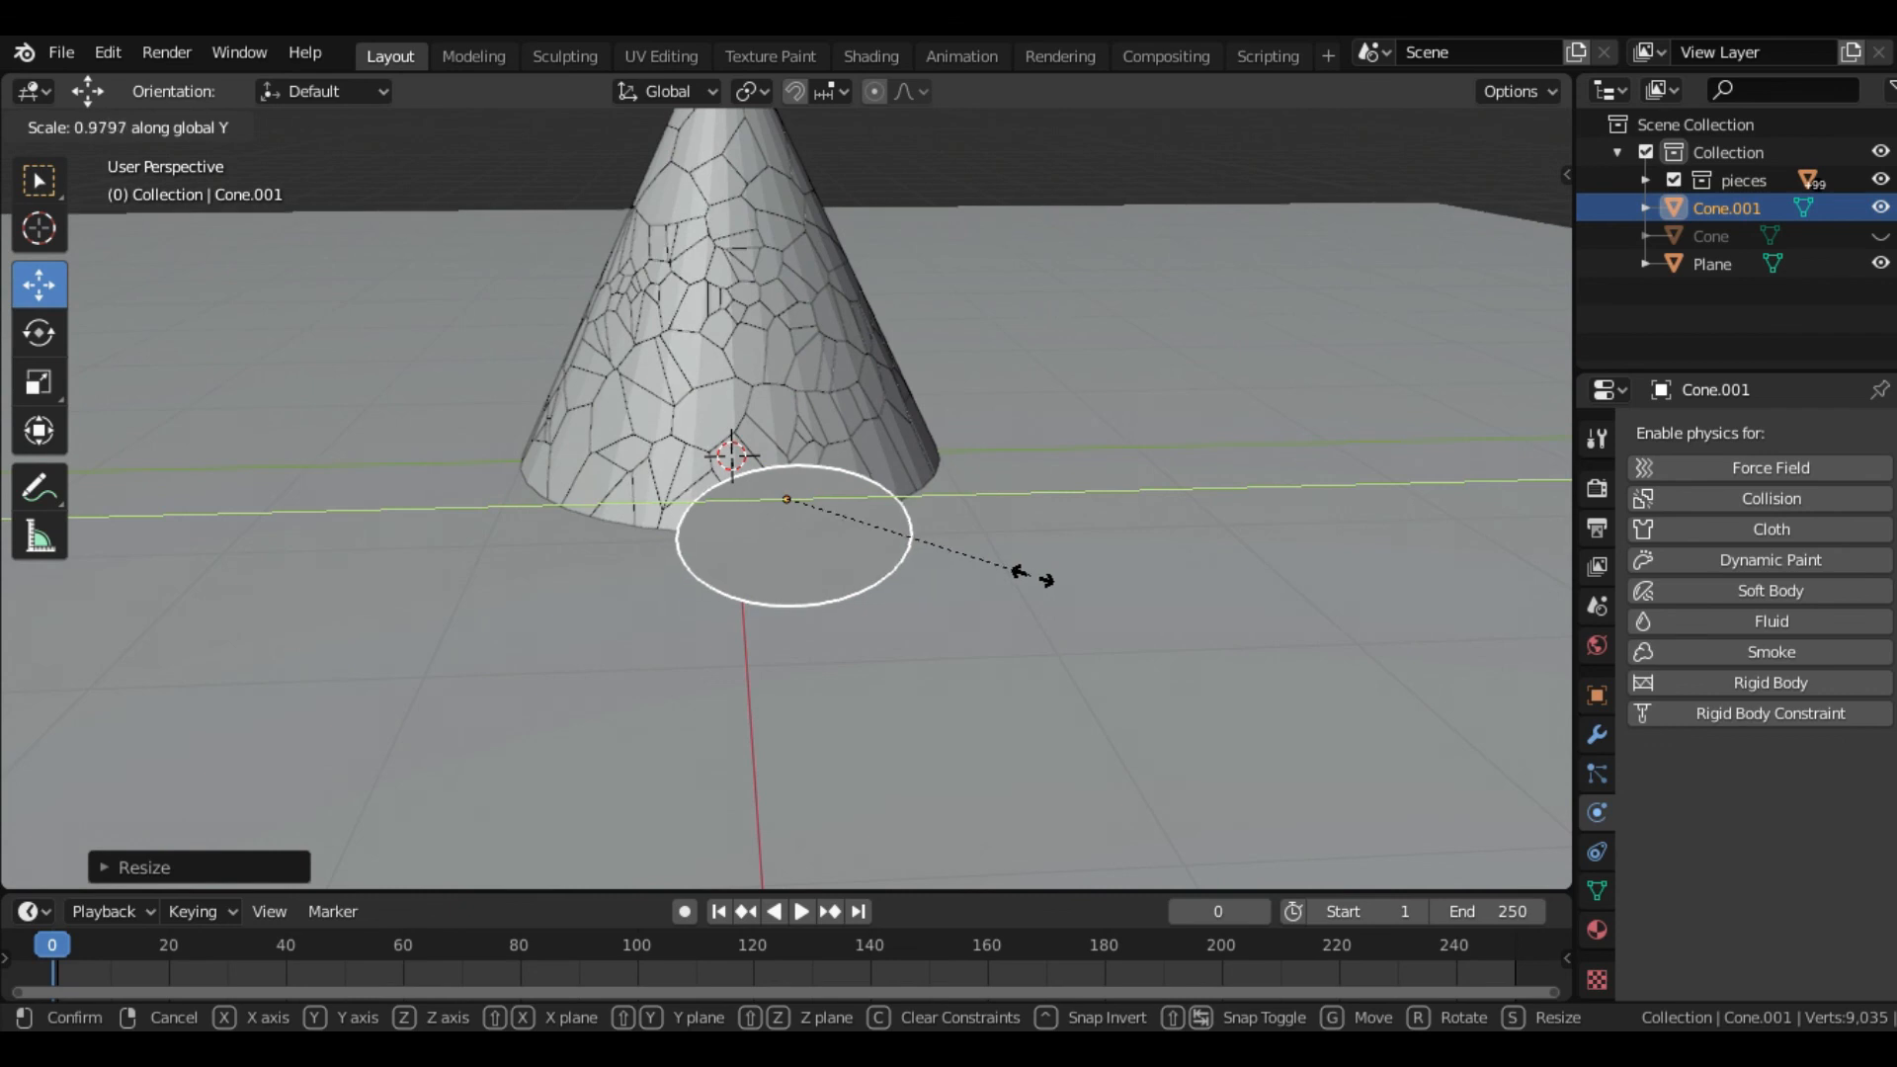
{"action": "left_click", "coordinate": [1131, 588]}
{"action": "key", "text": "s"}
{"action": "key", "text": "z"}
{"action": "left_click", "coordinate": [987, 585]}
{"action": "middle_click_drag", "start_coordinate": [987, 585], "coordinate": [1230, 644]}
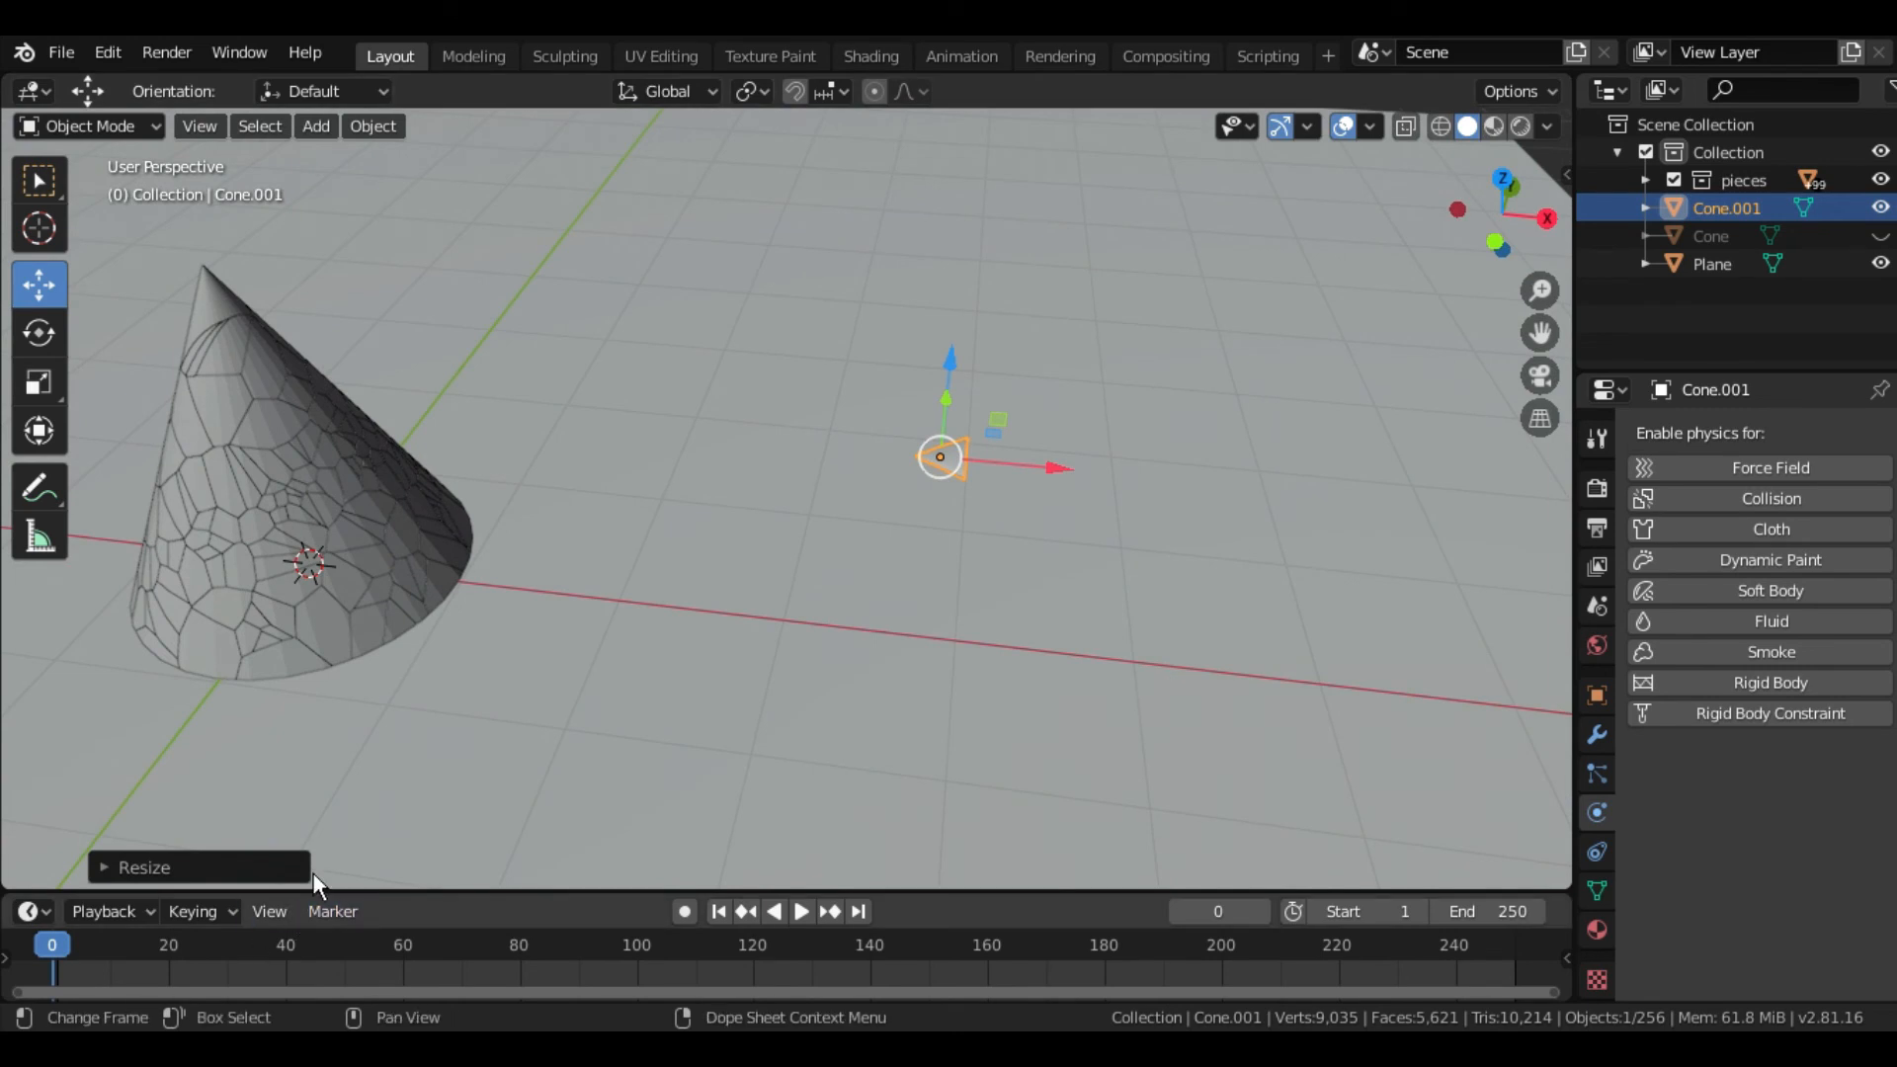
- Insert a keyframe for the small cone at frame 0, and set the current frame to 7
{"action": "key", "text": "i"}
{"action": "left_click", "coordinate": [951, 466]}
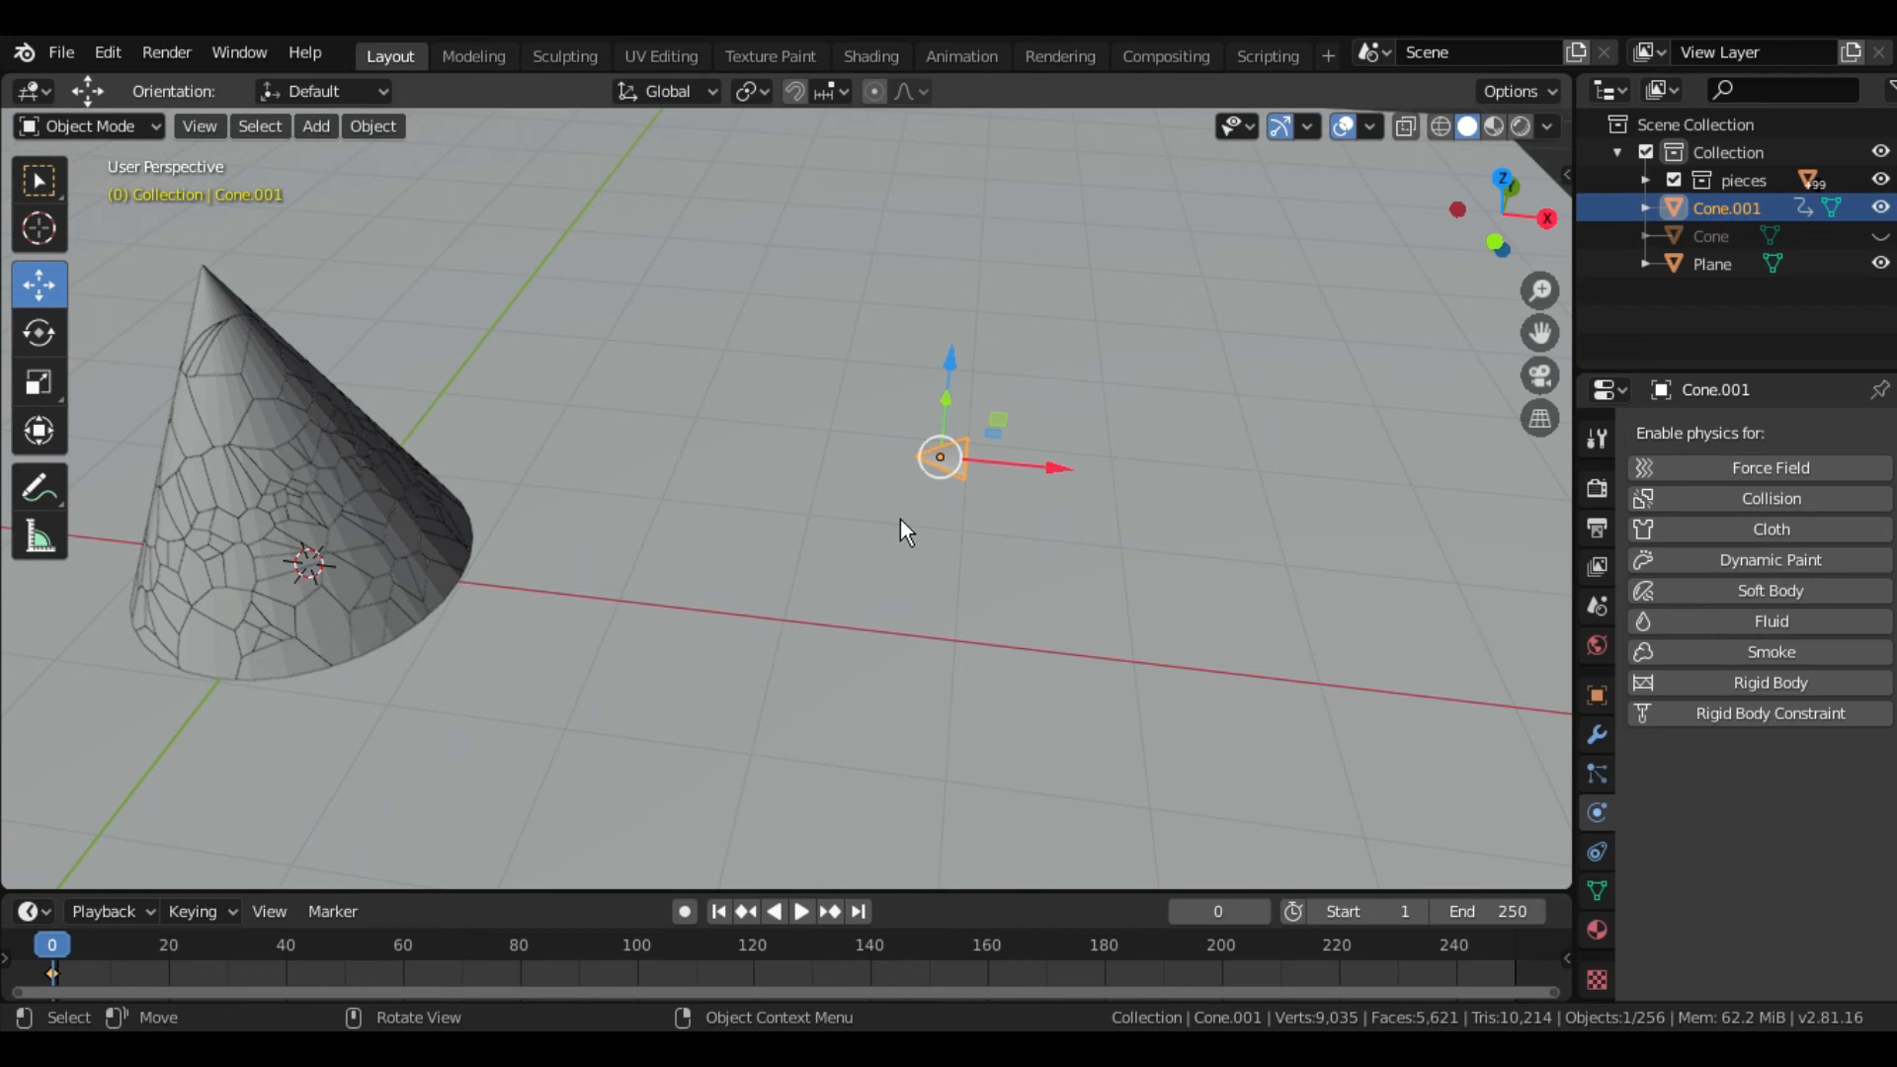
{"action": "key", "text": "space"}
{"action": "left_click_drag", "start_coordinate": [213, 945], "coordinate": [97, 953]}
- Move the small cone along X past the fractured cone to its opposite side, and lower it closer to the ground
{"action": "left_click_drag", "start_coordinate": [1053, 472], "coordinate": [203, 385]}
{"action": "middle_click_drag", "start_coordinate": [667, 564], "coordinate": [1265, 682], "text": "shift"}
{"action": "middle_click_drag", "start_coordinate": [830, 539], "coordinate": [894, 618]}
{"action": "left_click_drag", "start_coordinate": [595, 330], "coordinate": [596, 352]}
{"action": "left_click_drag", "start_coordinate": [696, 437], "coordinate": [477, 465]}
{"action": "middle_click_drag", "start_coordinate": [549, 445], "coordinate": [648, 603]}
{"action": "middle_click_drag", "start_coordinate": [647, 603], "coordinate": [775, 417], "text": "shift"}
{"action": "scroll", "coordinate": [775, 417], "scroll_direction": "down", "scroll_amount": 1}
{"action": "left_click_drag", "start_coordinate": [539, 351], "coordinate": [485, 433]}
- Tilt the small cone with the Rotate tool and insert a Location keyframe for it at frame 7
{"action": "left_click", "coordinate": [38, 332]}
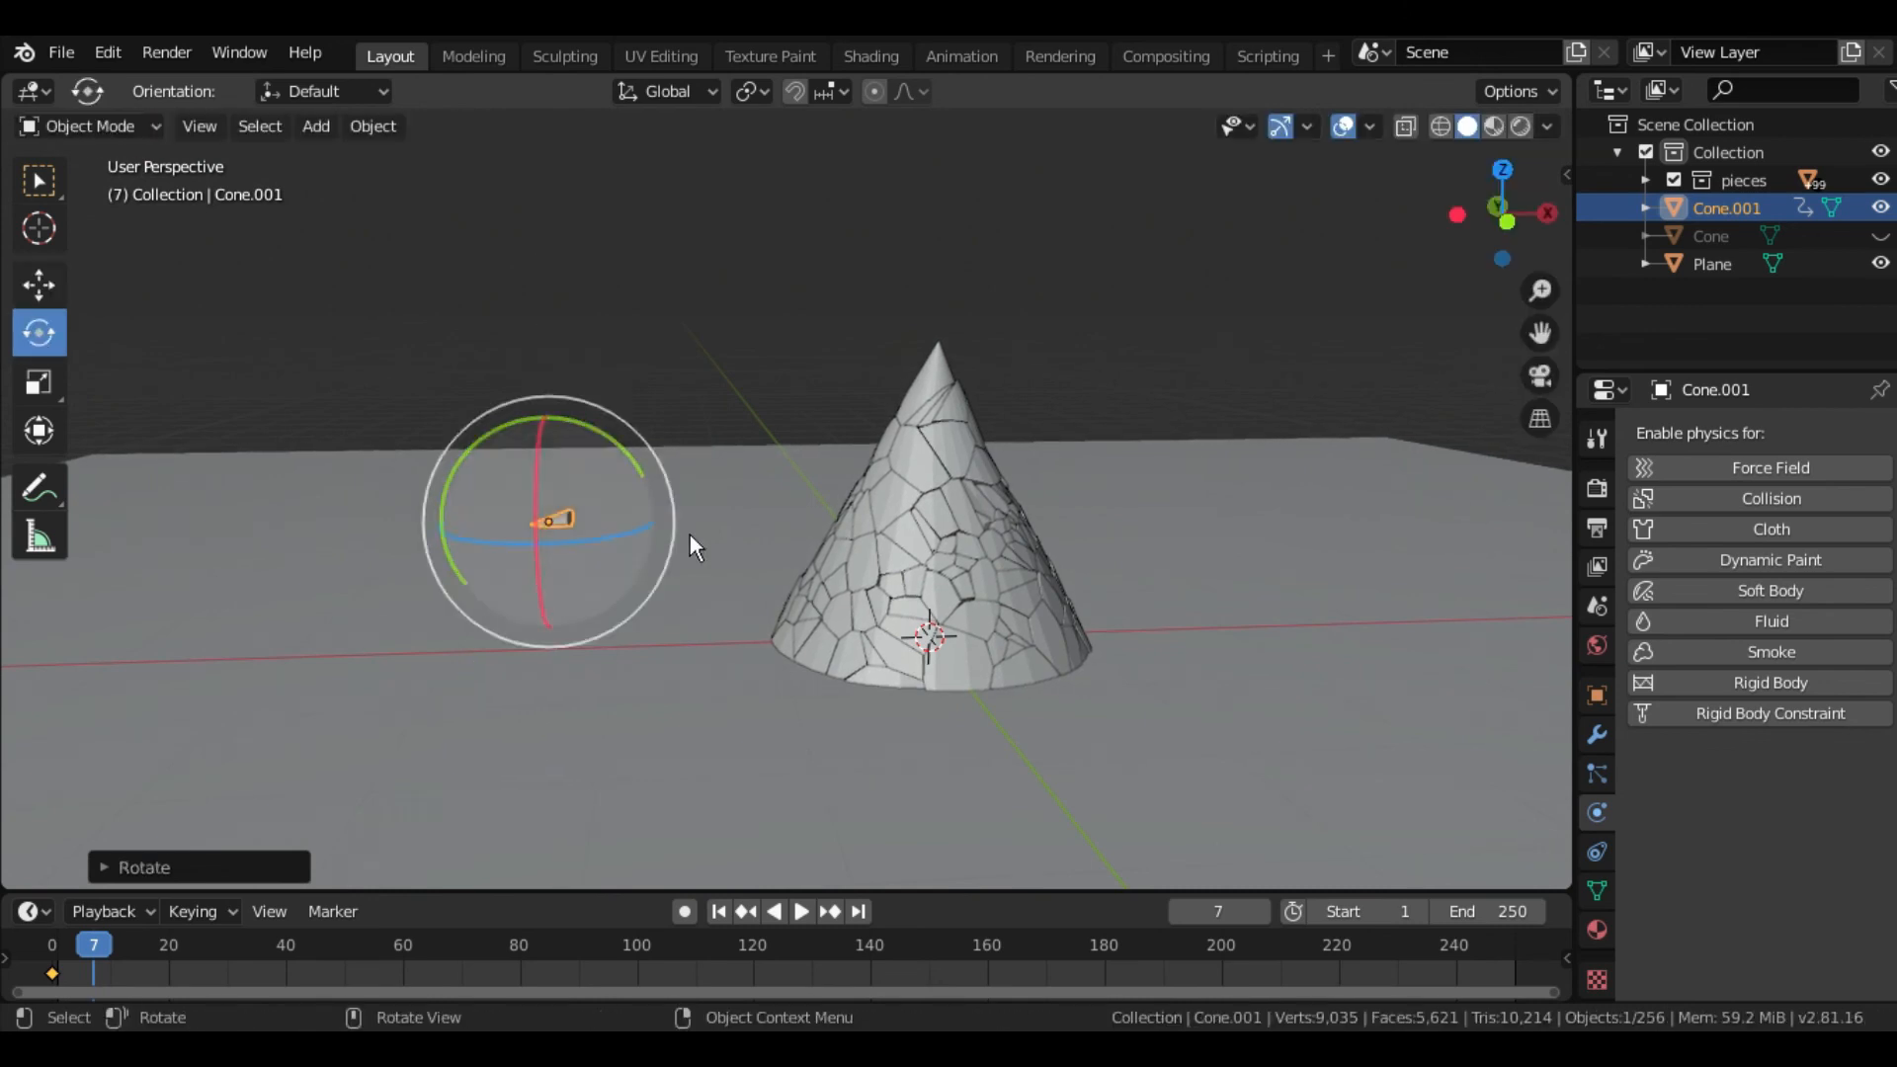
{"action": "left_click", "coordinate": [1047, 364]}
{"action": "left_click", "coordinate": [572, 522]}
{"action": "key", "text": "i"}
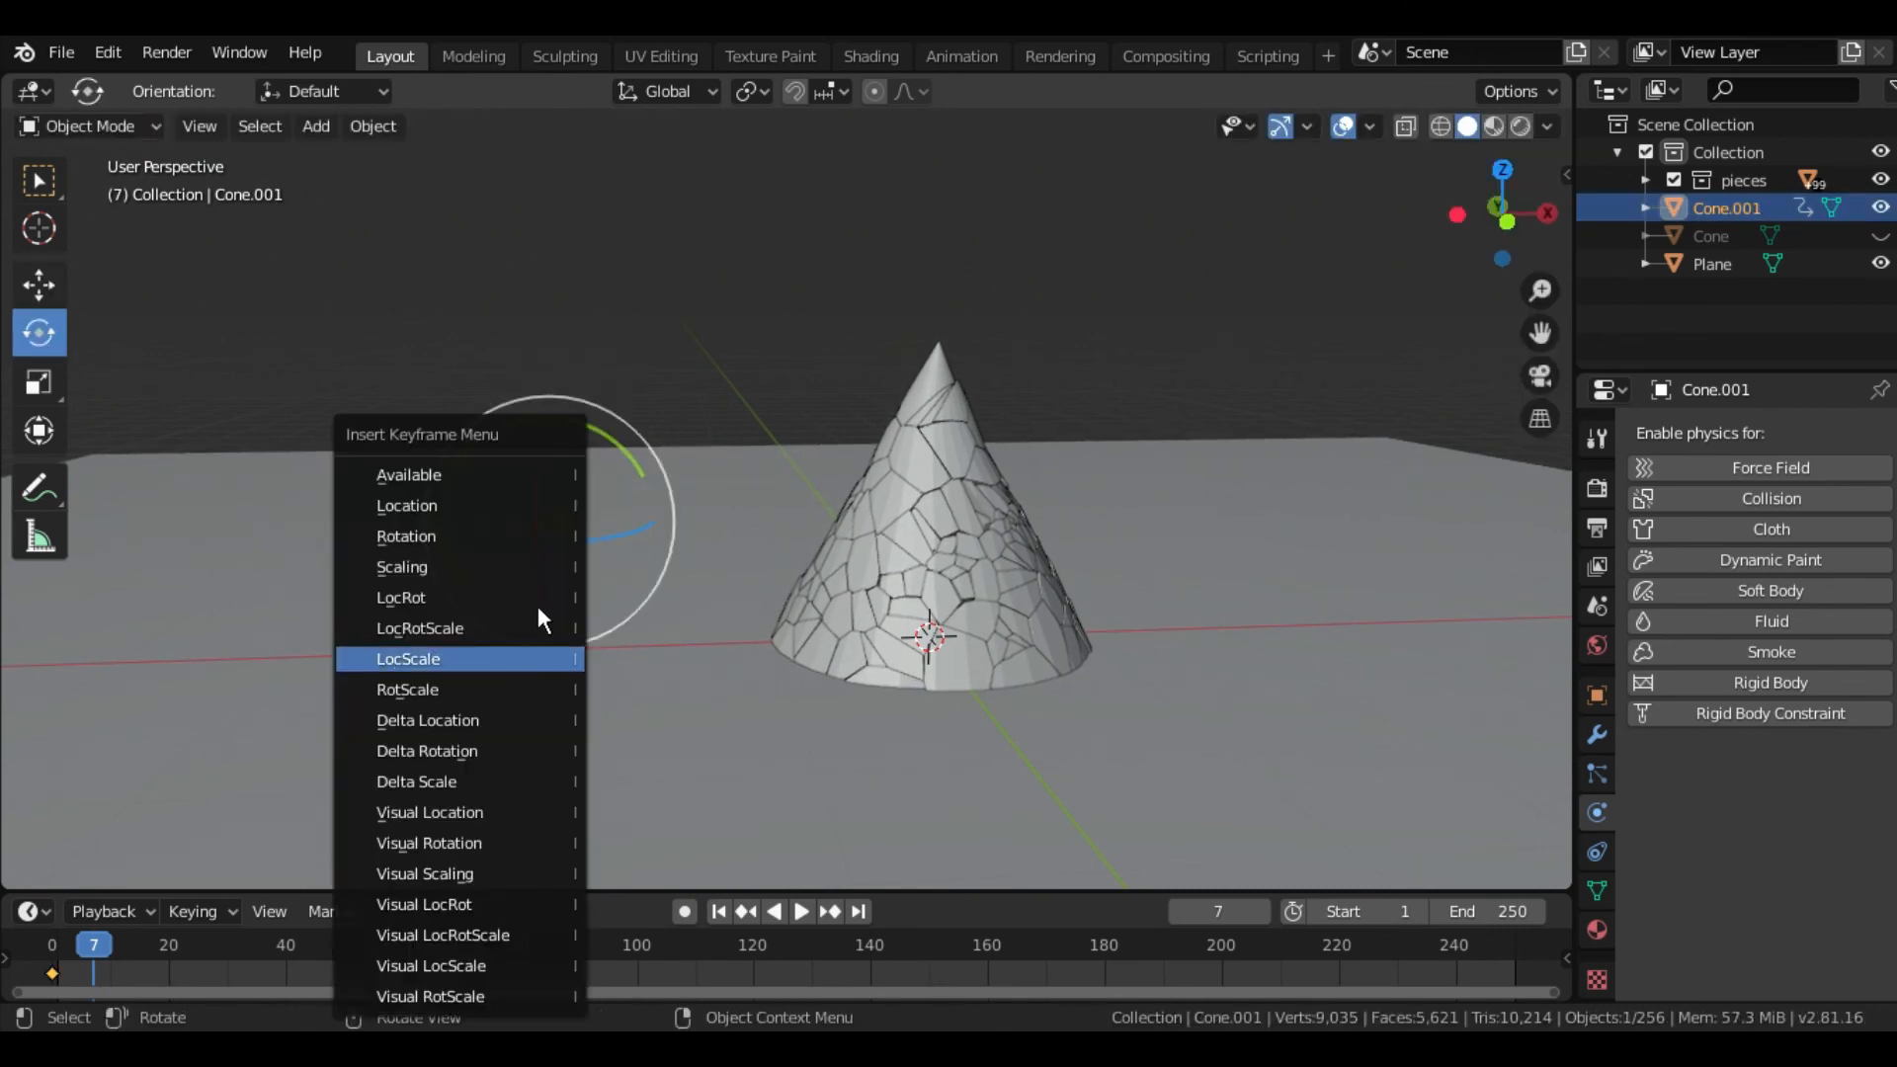
{"action": "left_click", "coordinate": [523, 505]}
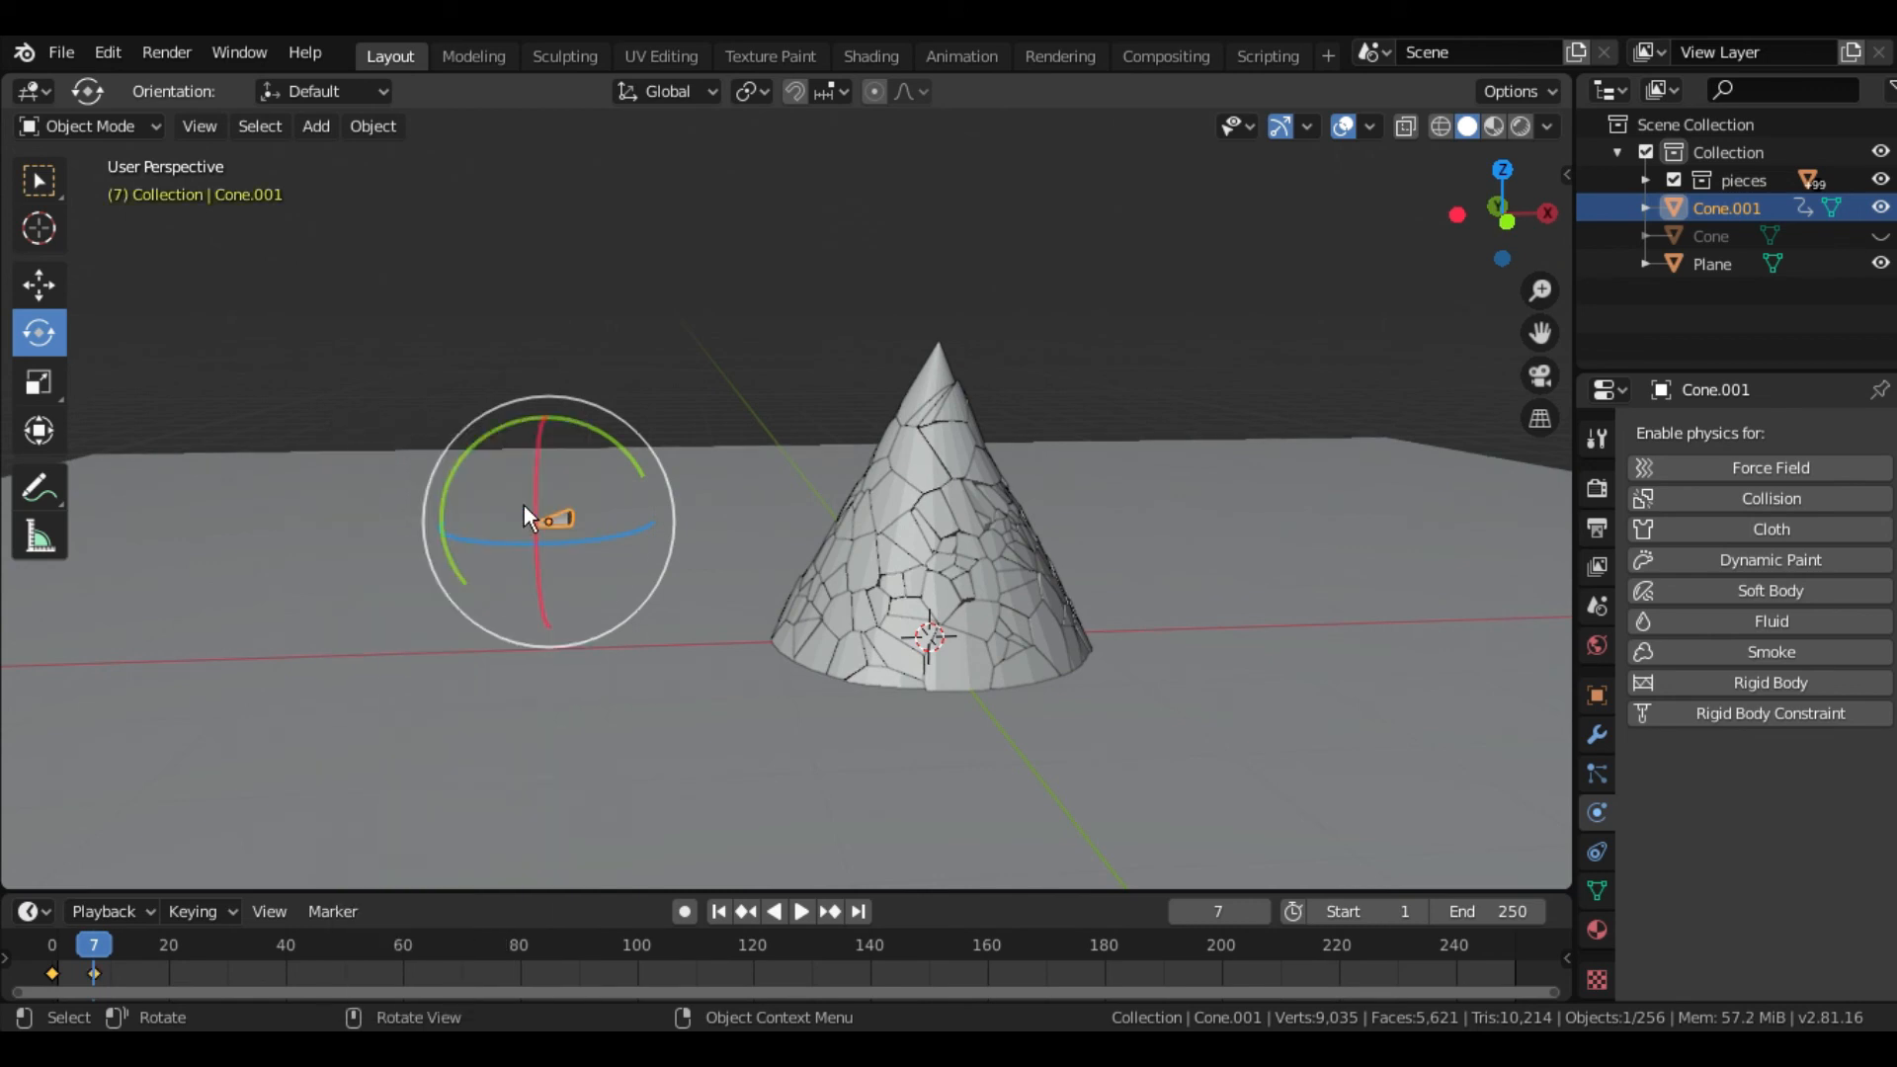
- Play the animation from frame 1 to check the small cone's flight through the fractured cone, and return to the start
{"action": "middle_click_drag", "start_coordinate": [1052, 590], "coordinate": [972, 597], "text": "shift"}
{"action": "left_click", "coordinate": [720, 912]}
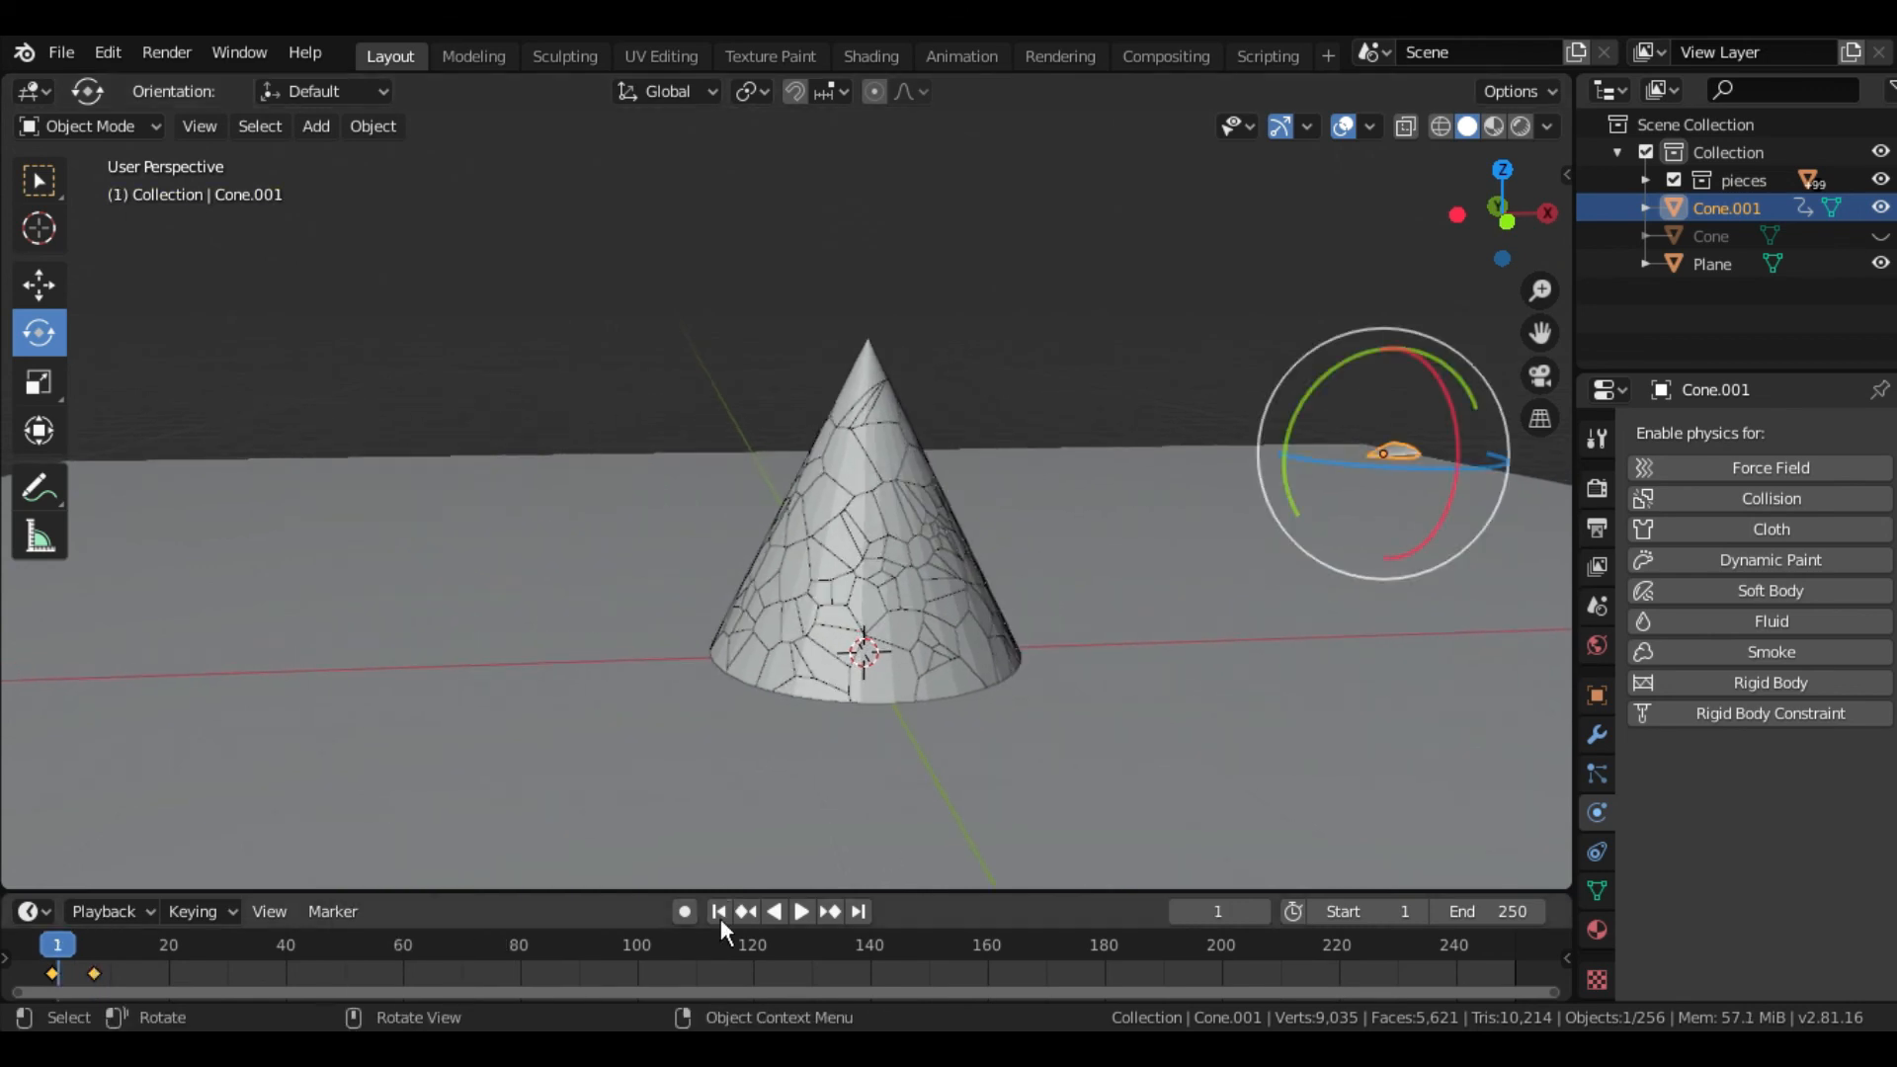
{"action": "left_click", "coordinate": [811, 911]}
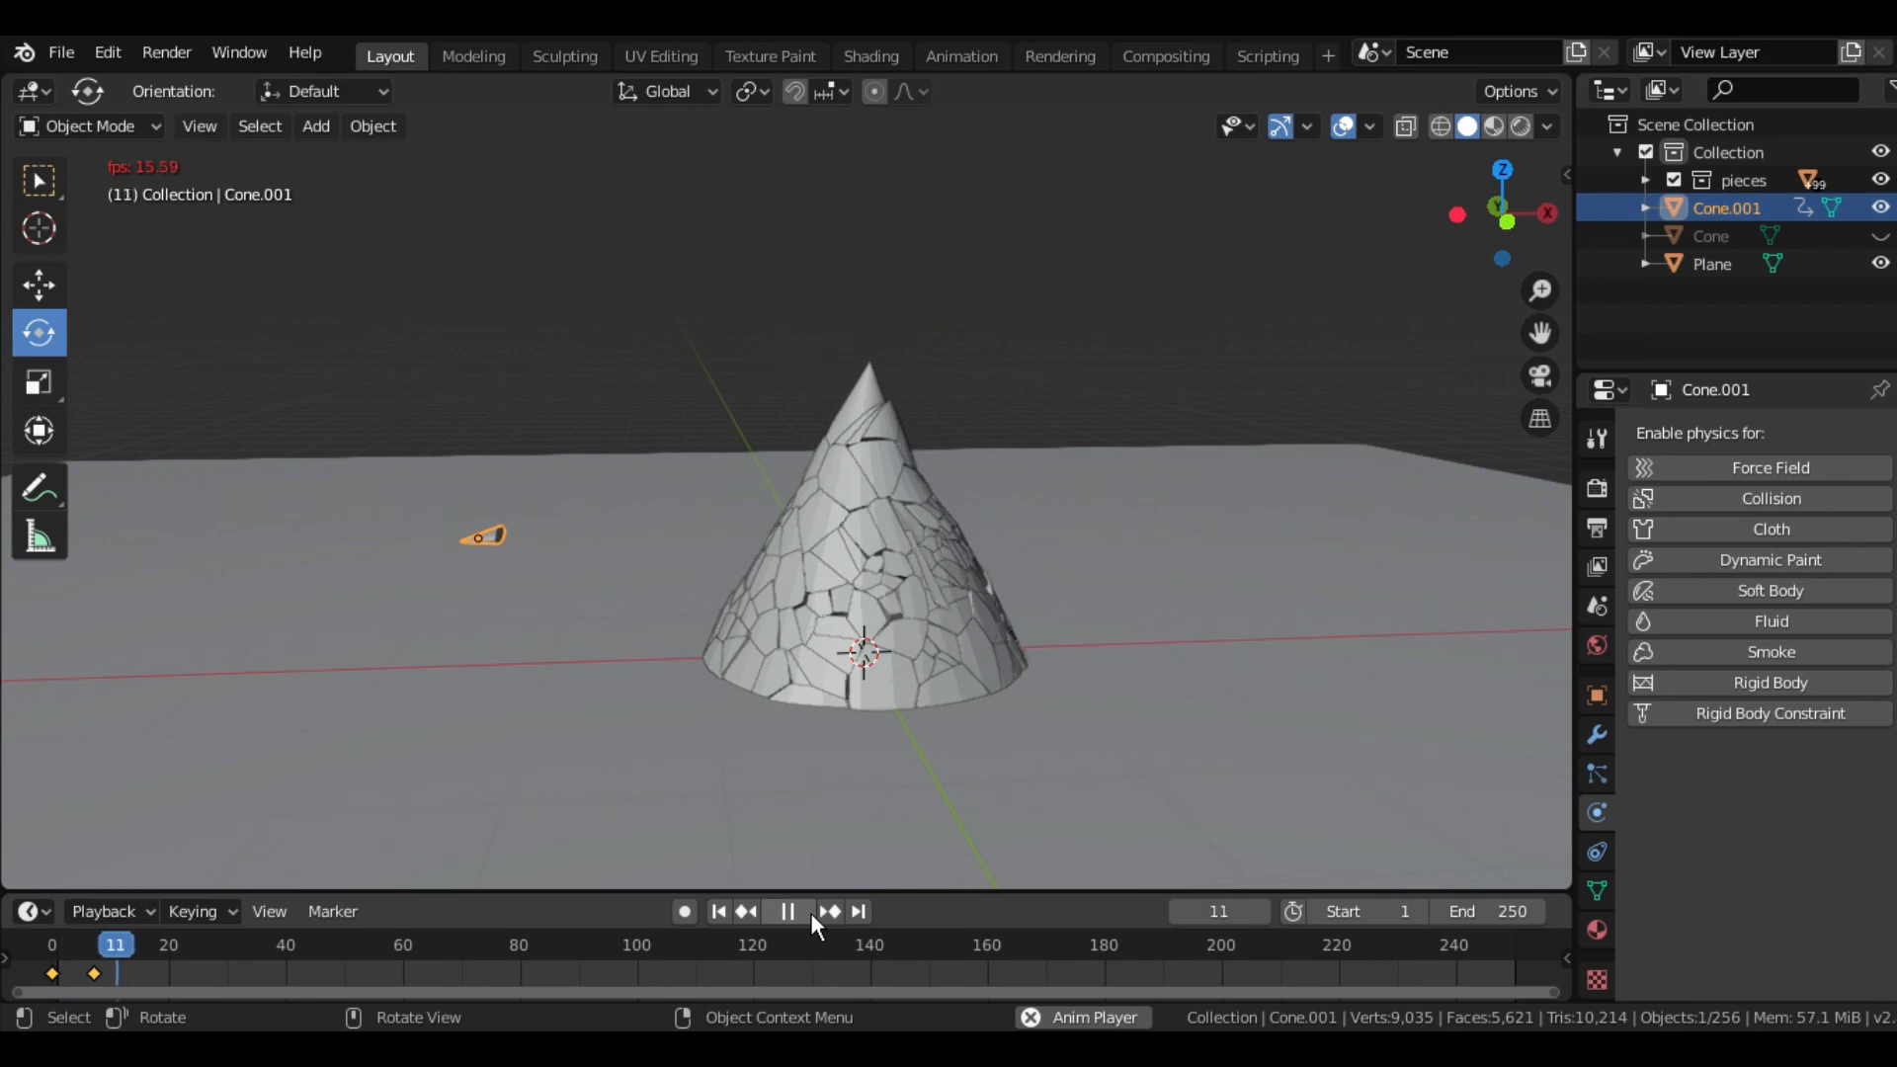
{"action": "left_click", "coordinate": [803, 910]}
{"action": "left_click", "coordinate": [719, 911]}
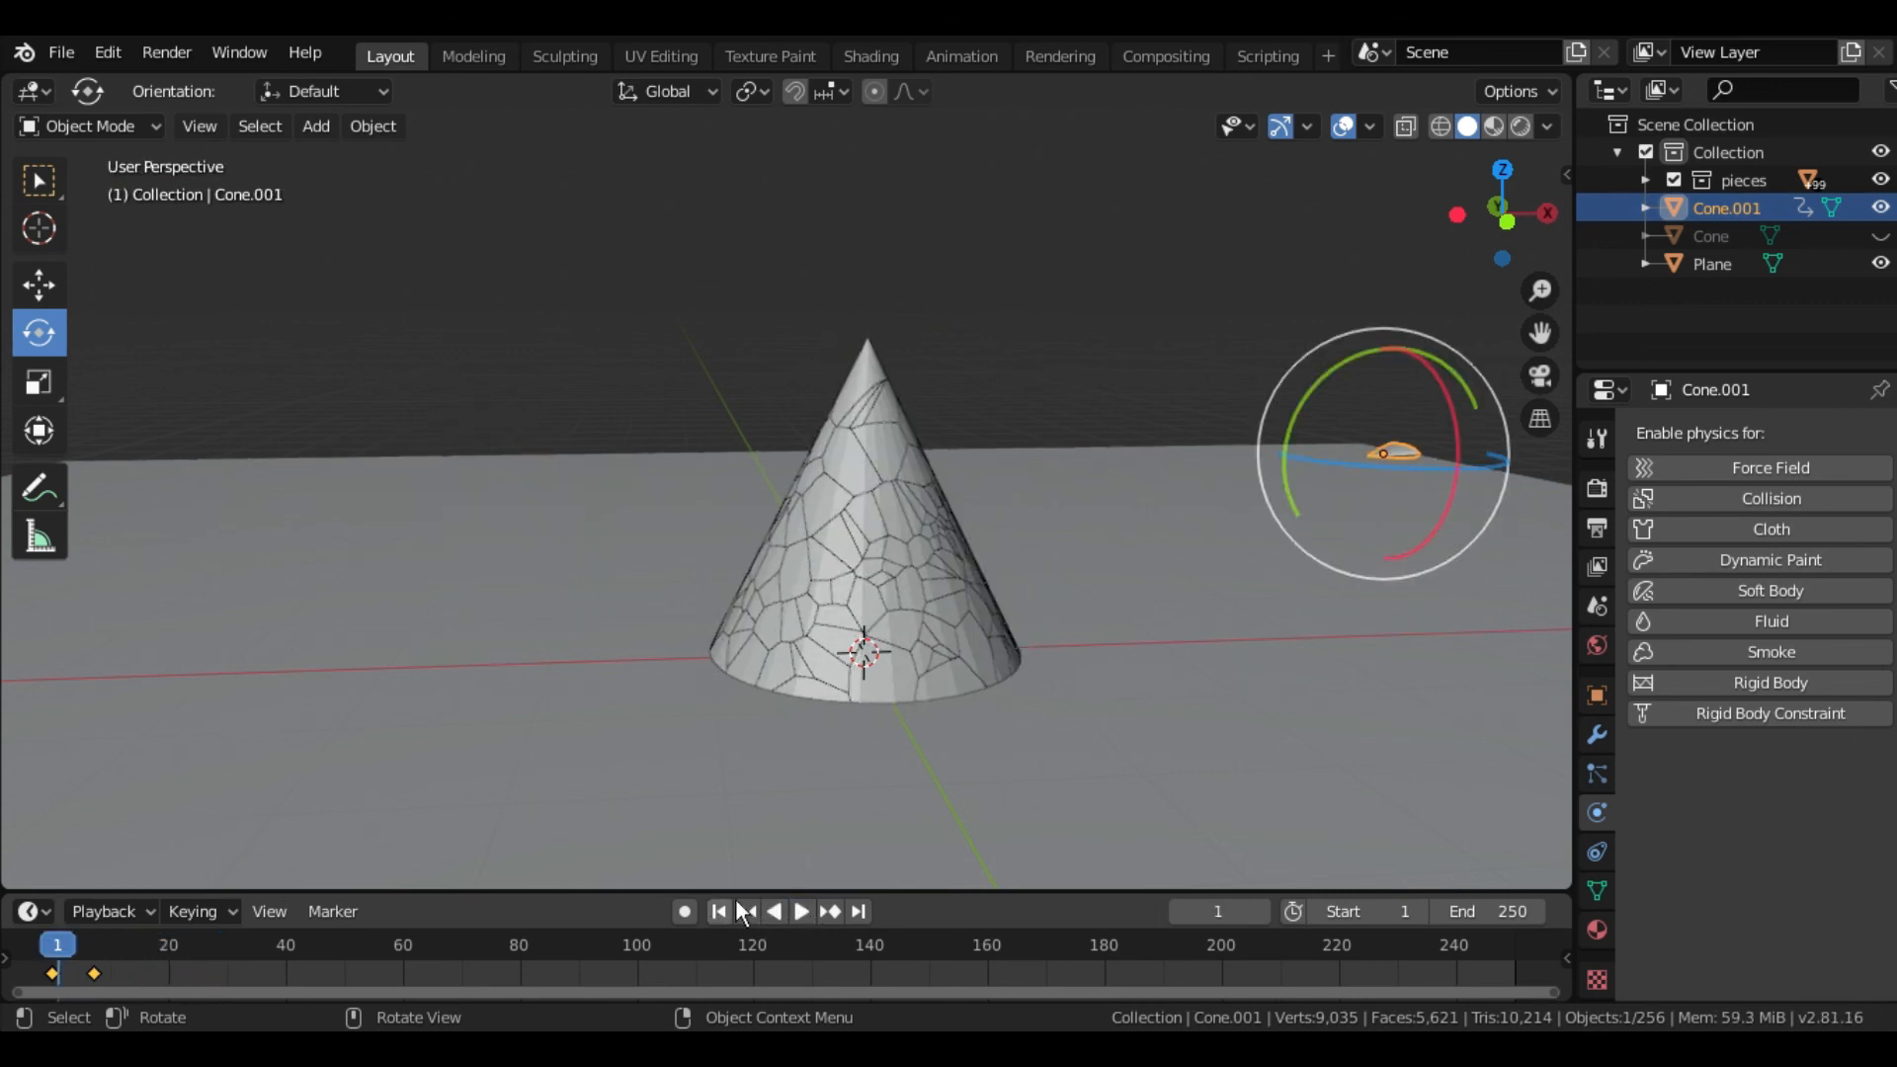
- Add active Rigid Body physics to the small cone and enable its Animated option
{"action": "left_click", "coordinate": [1158, 287]}
{"action": "left_click", "coordinate": [1395, 453]}
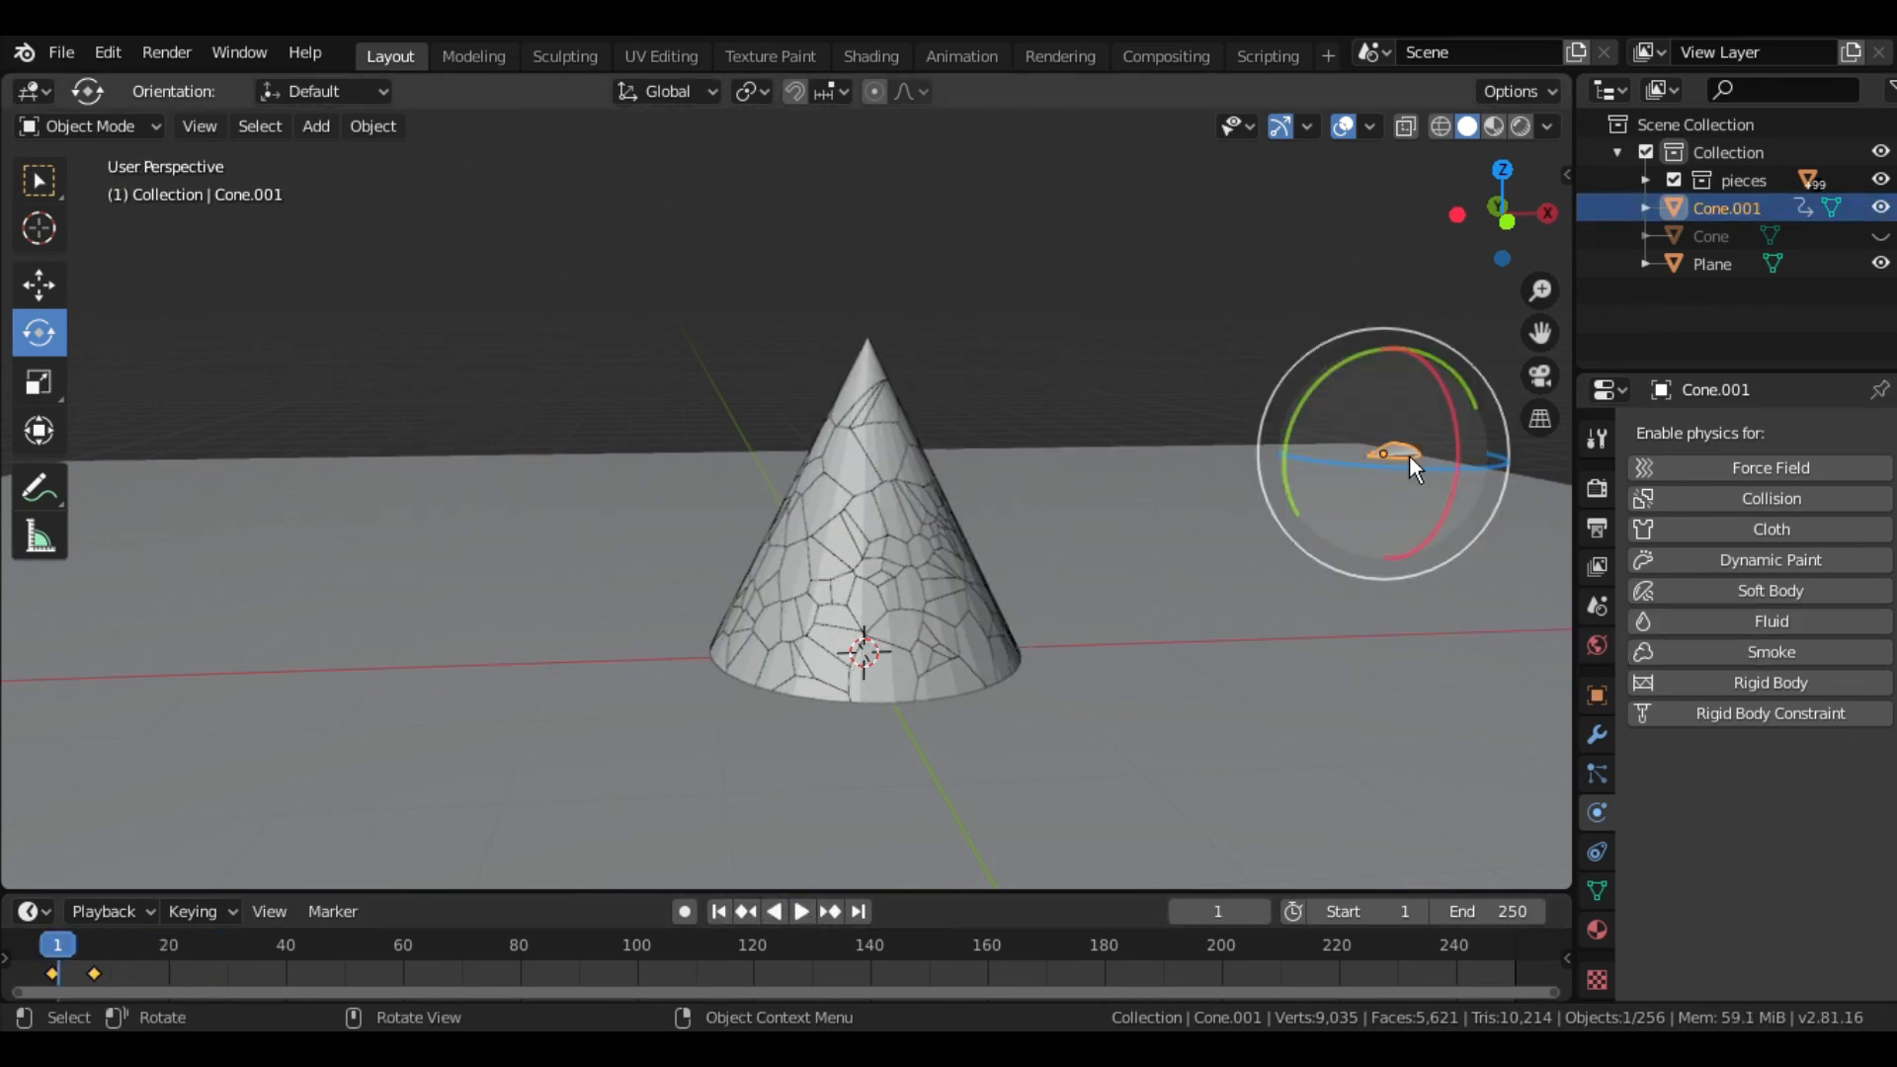
{"action": "left_click", "coordinate": [1741, 683]}
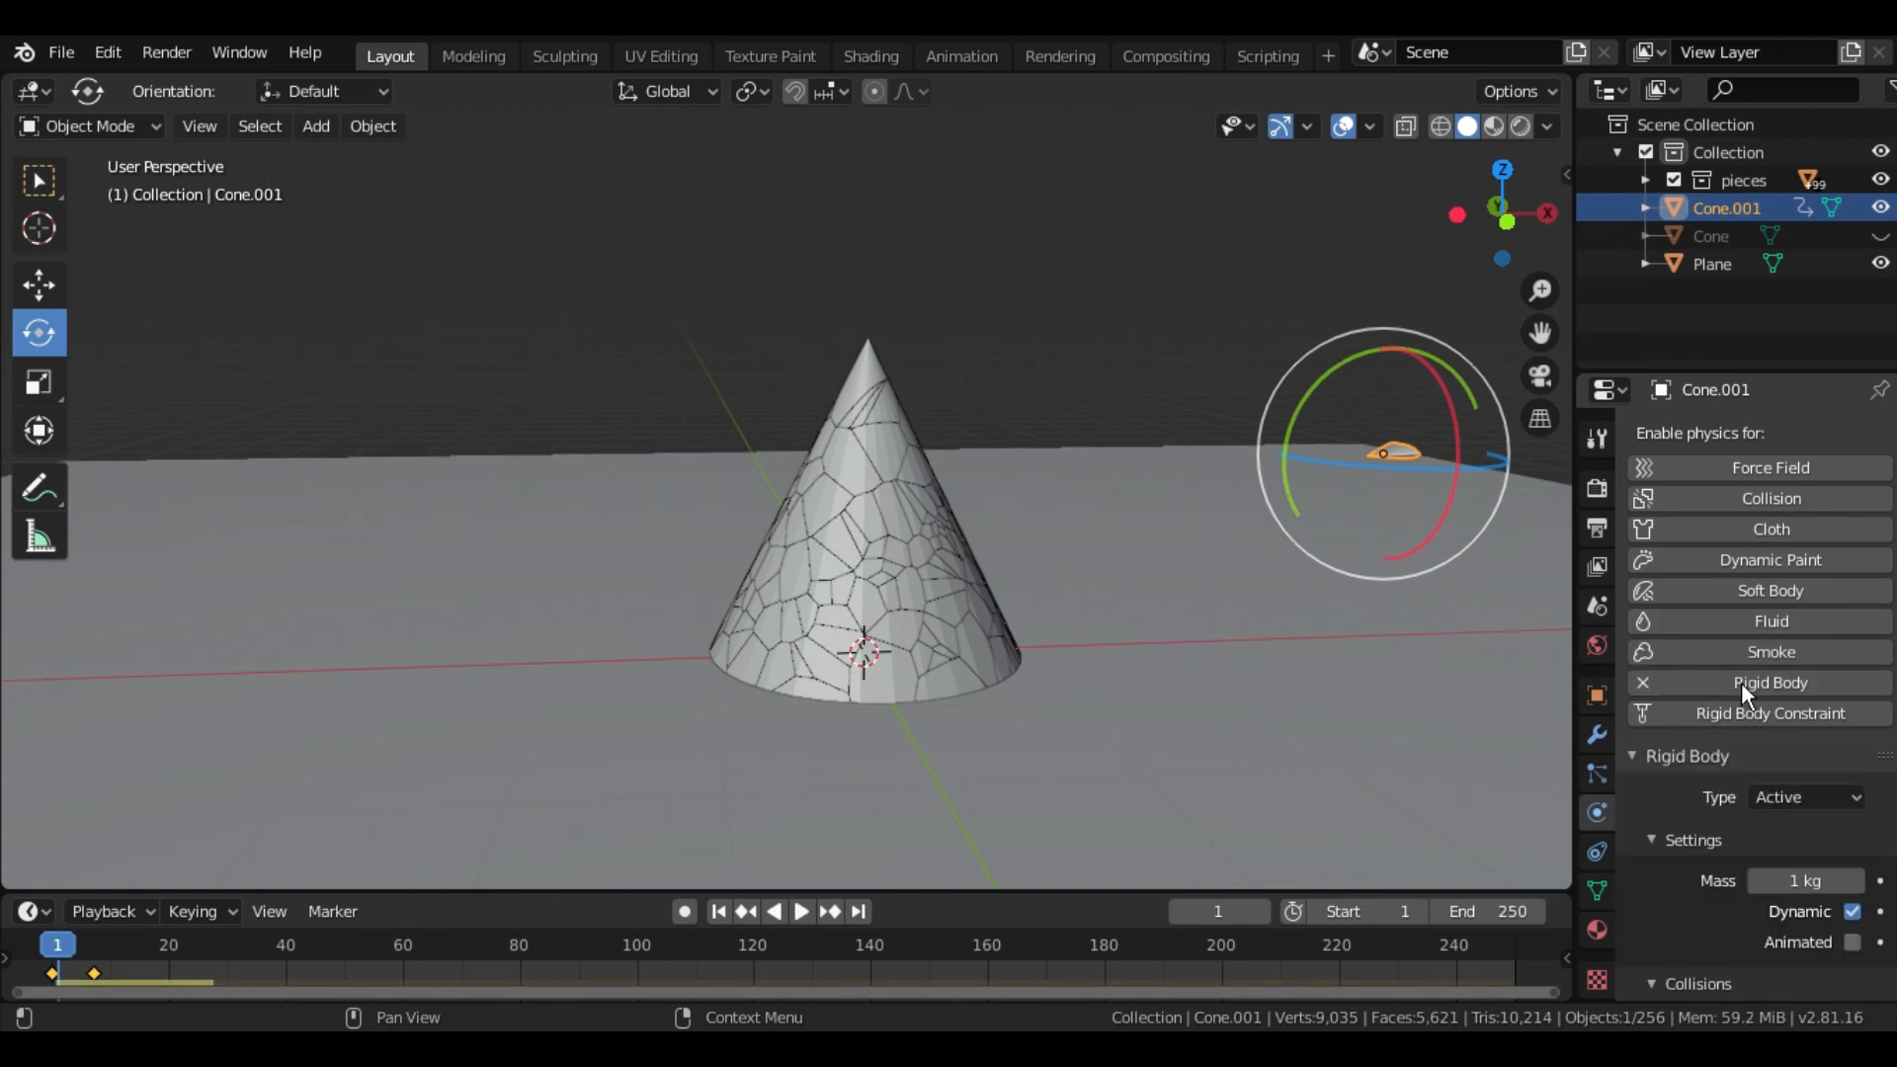
{"action": "scroll", "coordinate": [1745, 859], "scroll_direction": "down", "scroll_amount": 6}
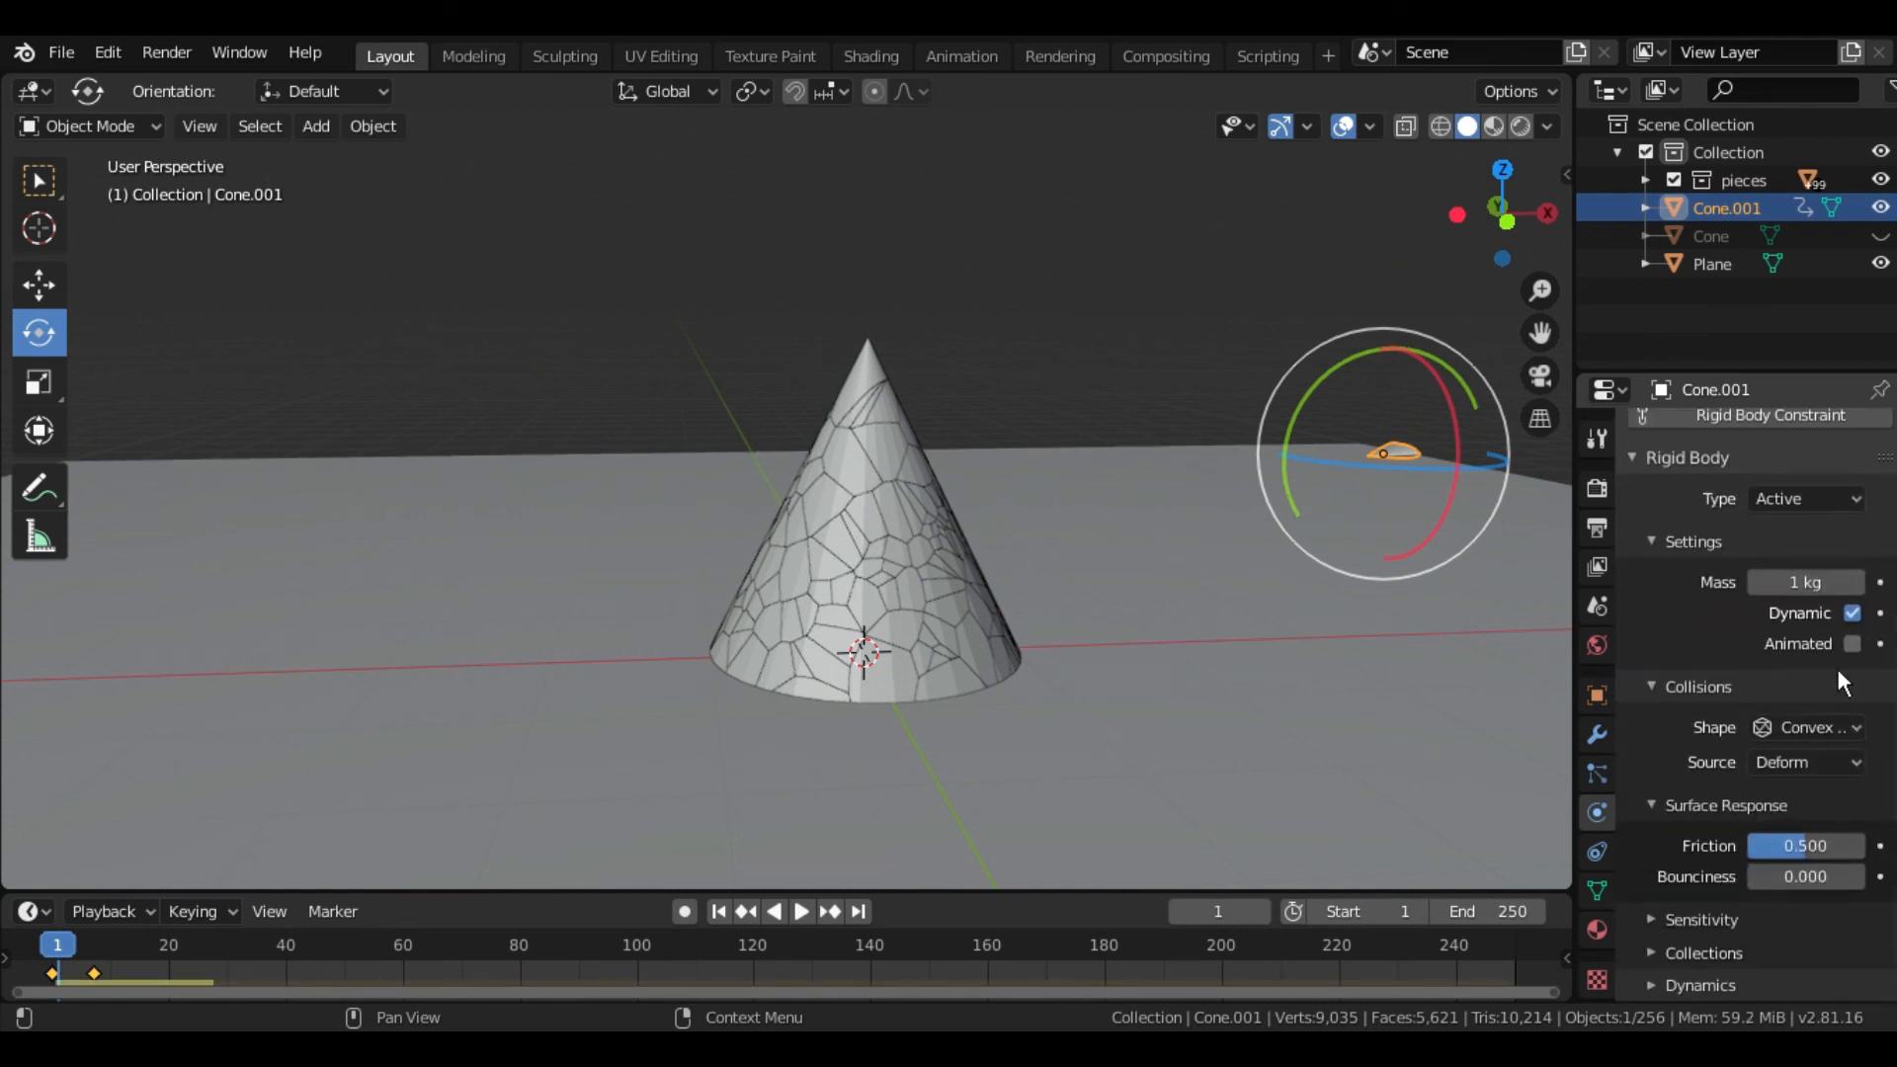
{"action": "left_click", "coordinate": [1852, 644]}
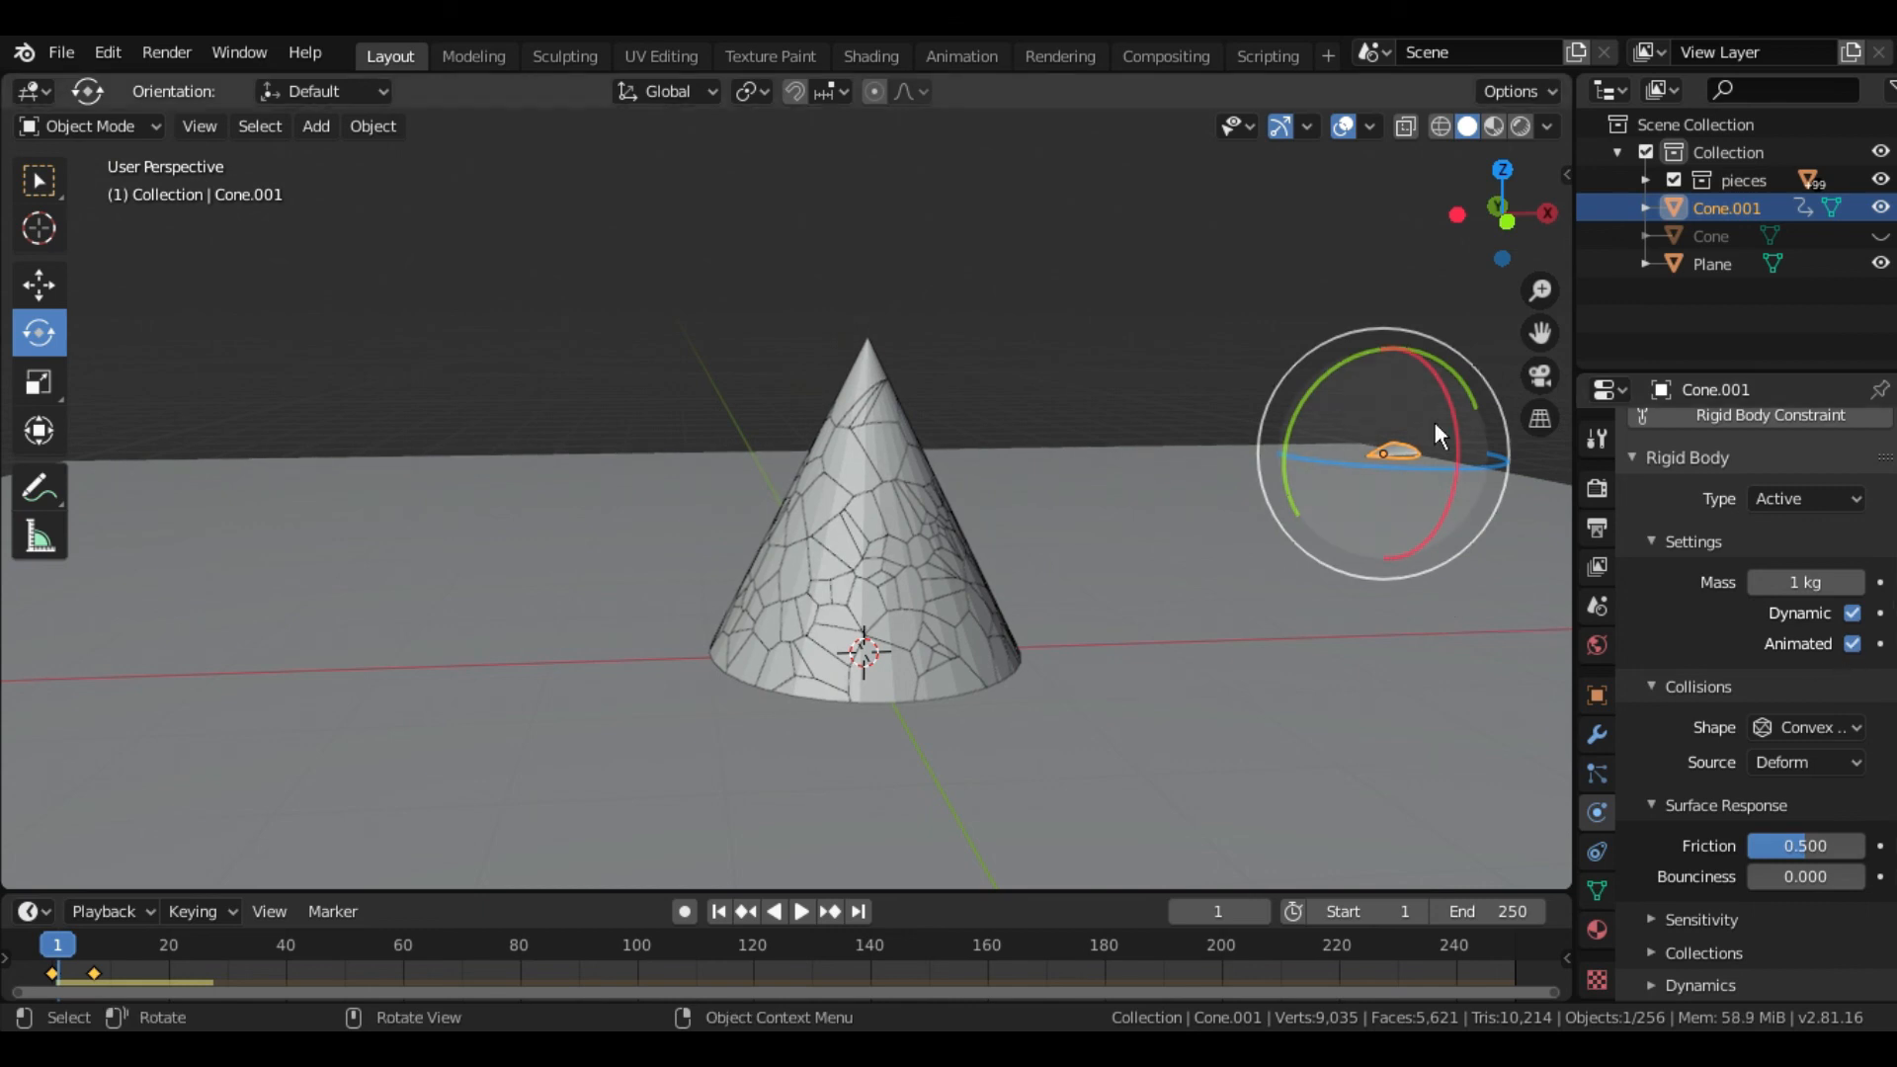
- Review the small cone's rigid body settings for collisions, surface response and dynamics
{"action": "left_click", "coordinate": [1656, 984]}
{"action": "scroll", "coordinate": [1752, 813], "scroll_direction": "down", "scroll_amount": 1}
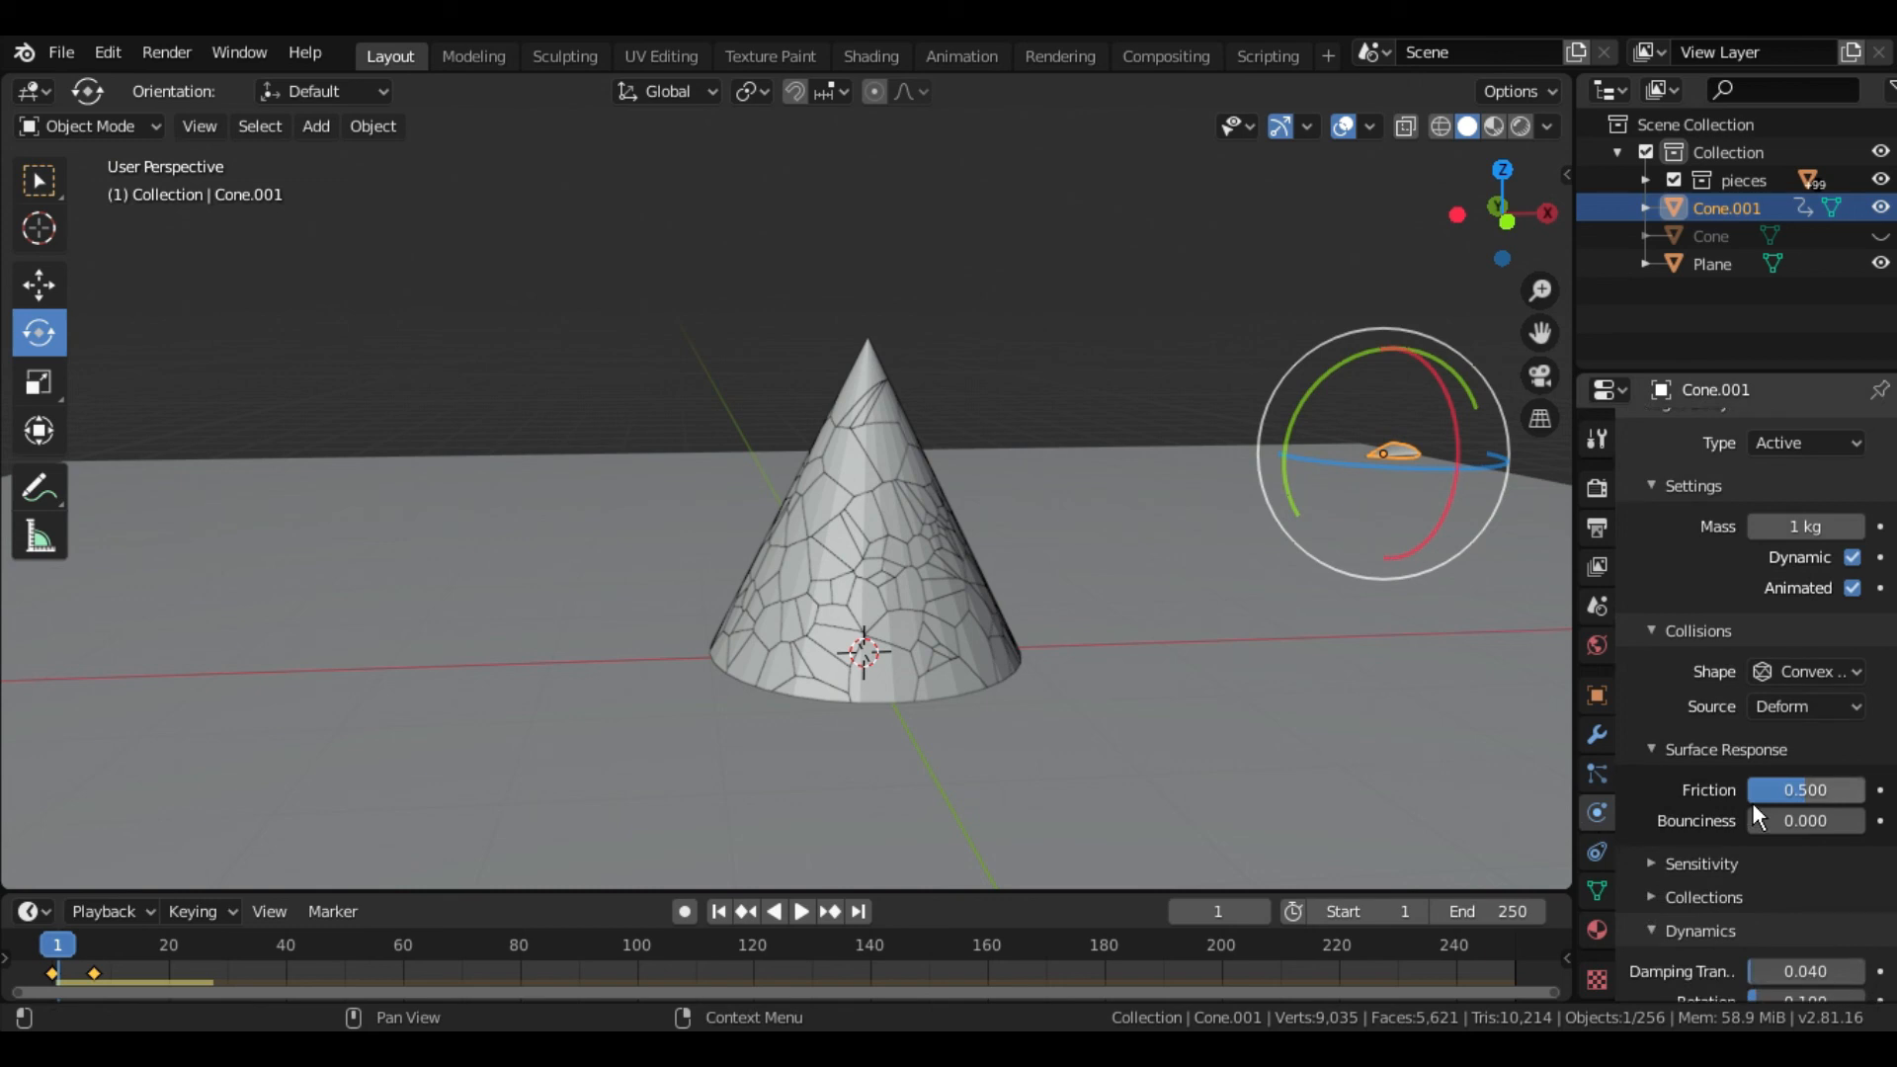
{"action": "scroll", "coordinate": [1752, 802], "scroll_direction": "down", "scroll_amount": 1}
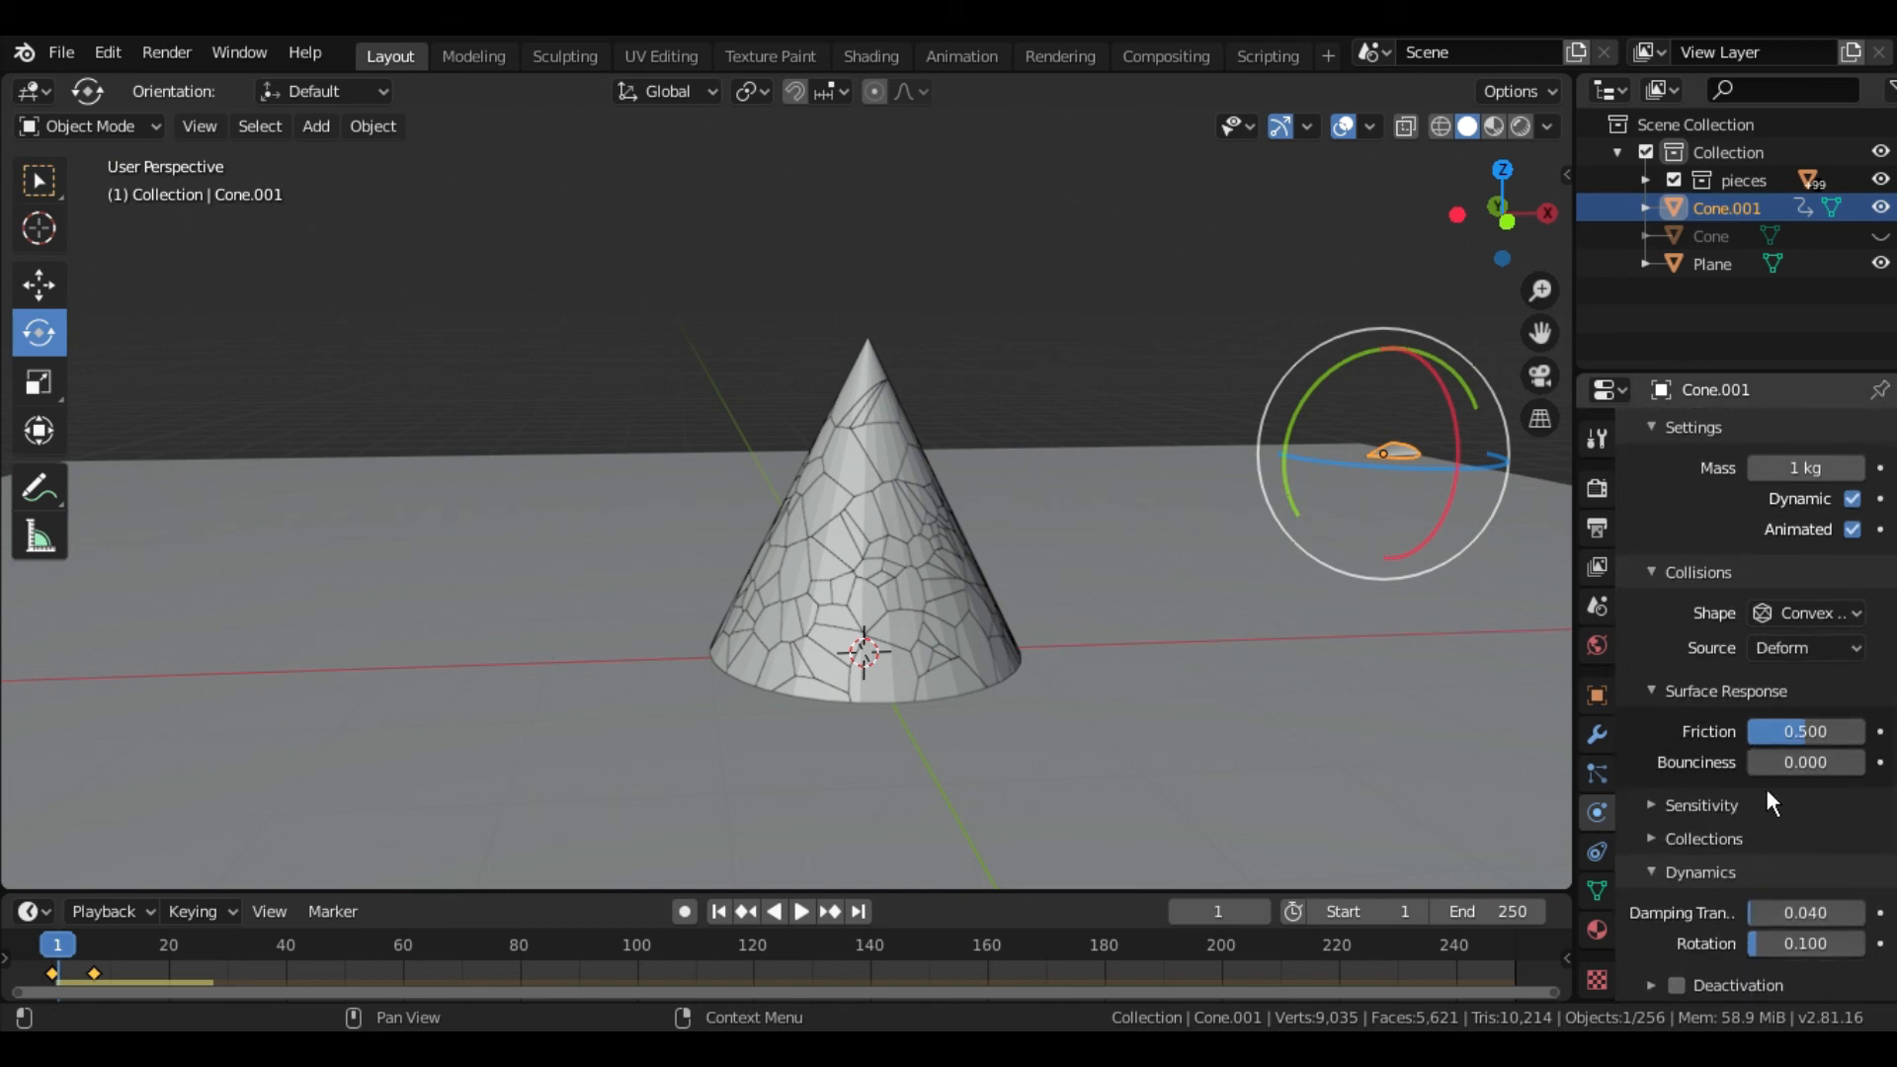
{"action": "scroll", "coordinate": [1749, 796], "scroll_direction": "up", "scroll_amount": 1}
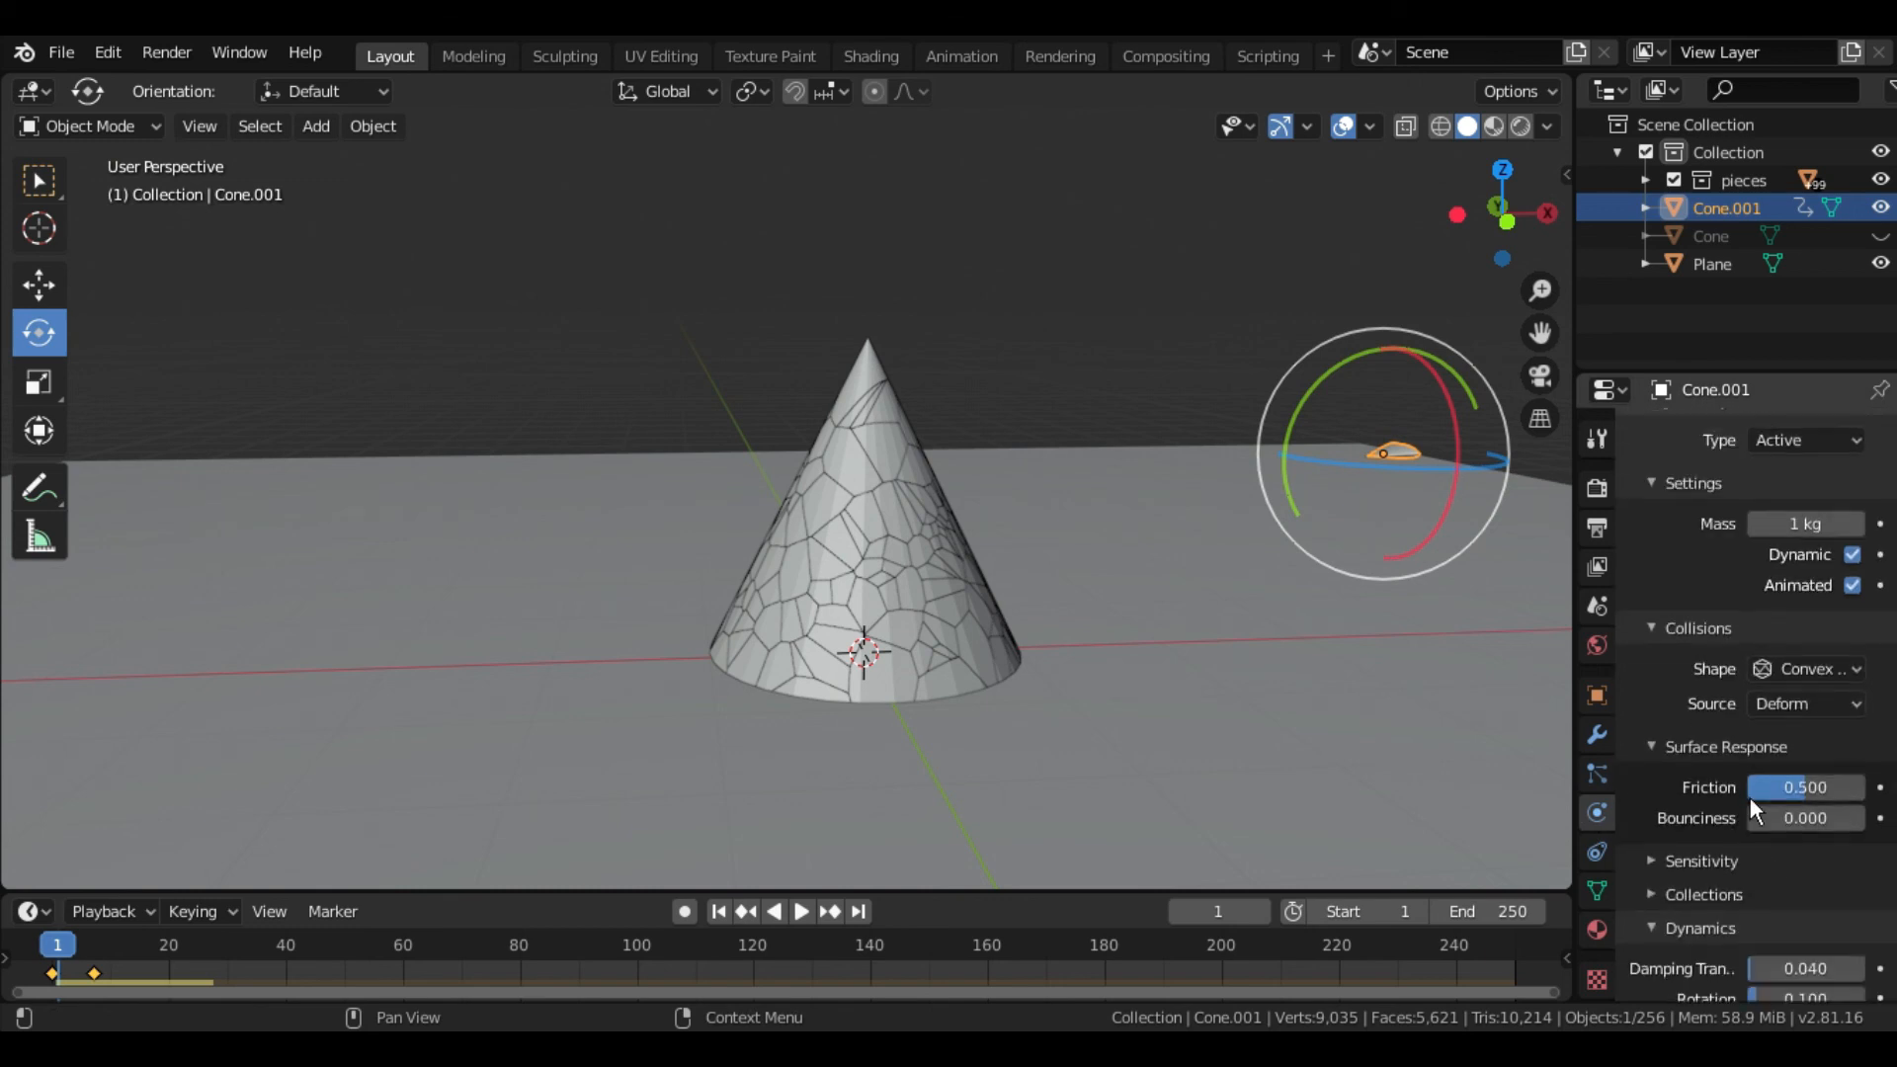
{"action": "scroll", "coordinate": [1749, 810], "scroll_direction": "up", "scroll_amount": 1}
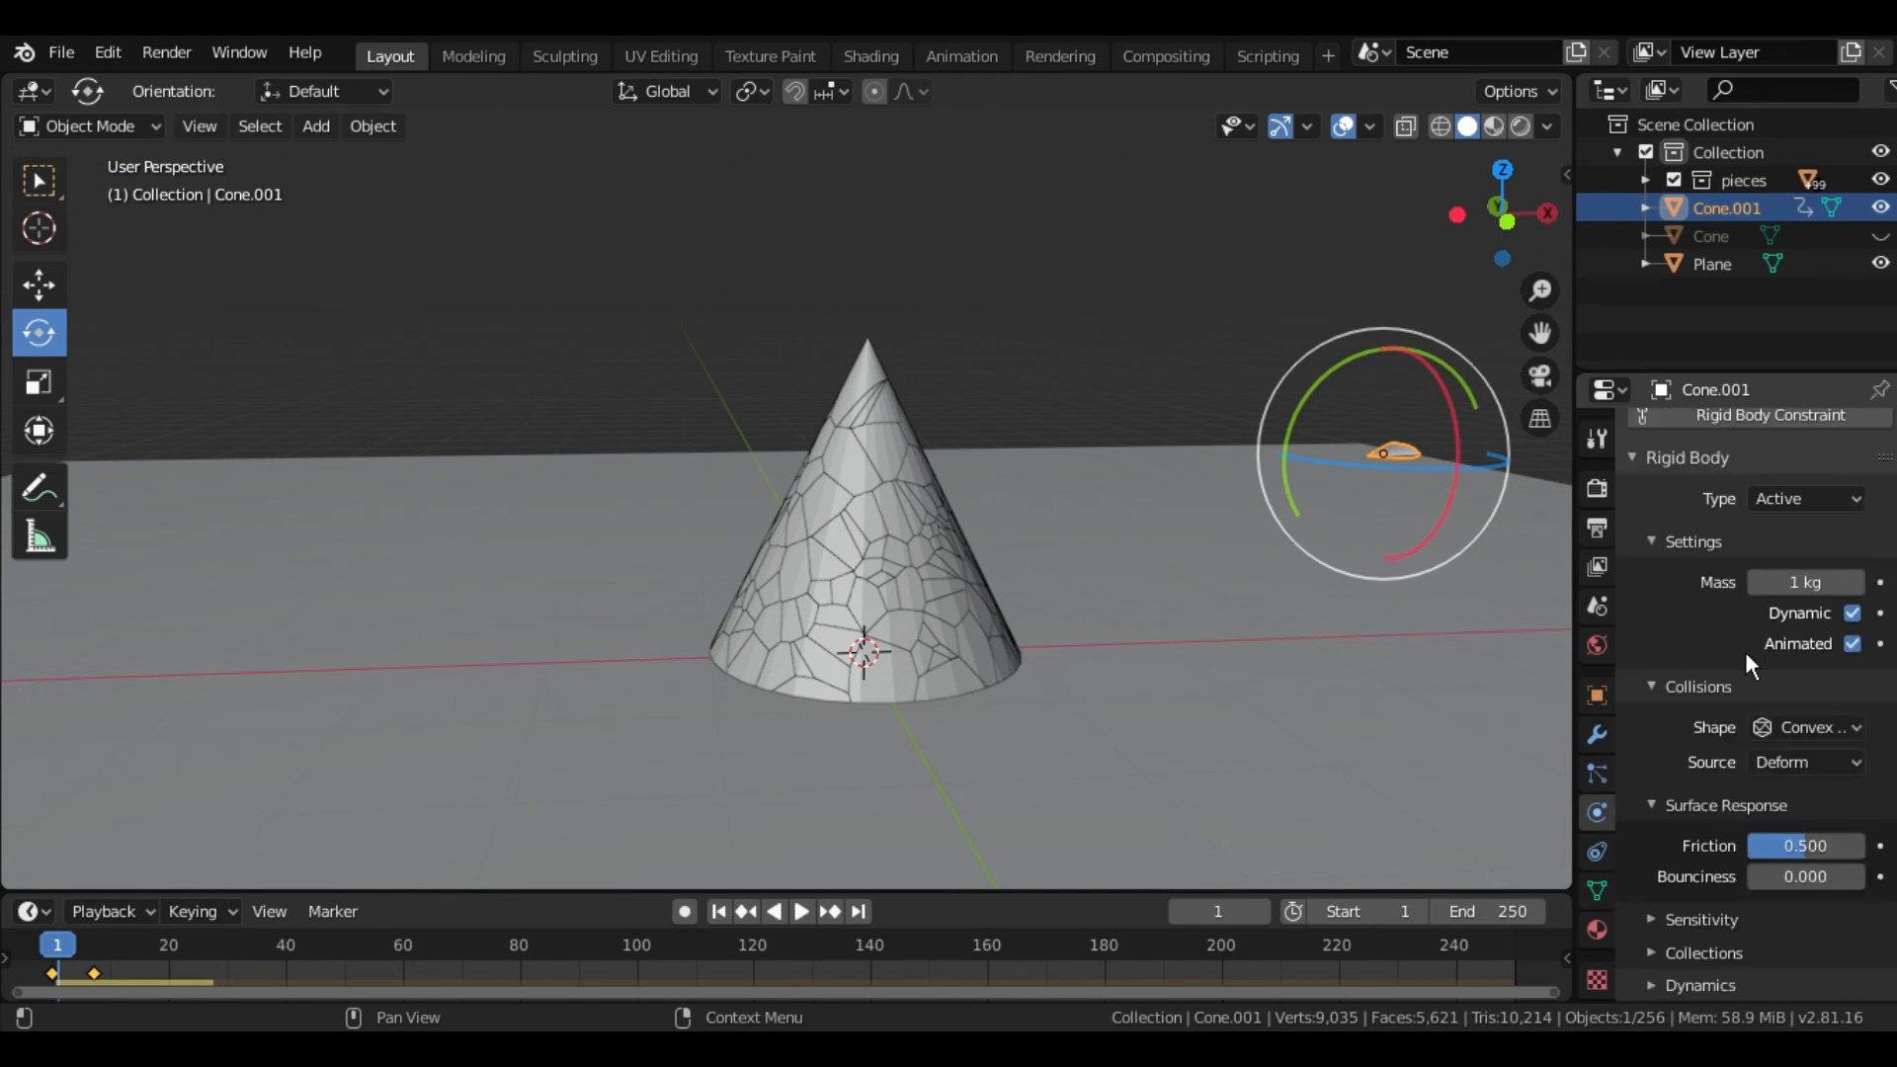
- Deselect the small cone and play the simulation to watch it shatter the fractured cone
{"action": "left_click", "coordinate": [1035, 281]}
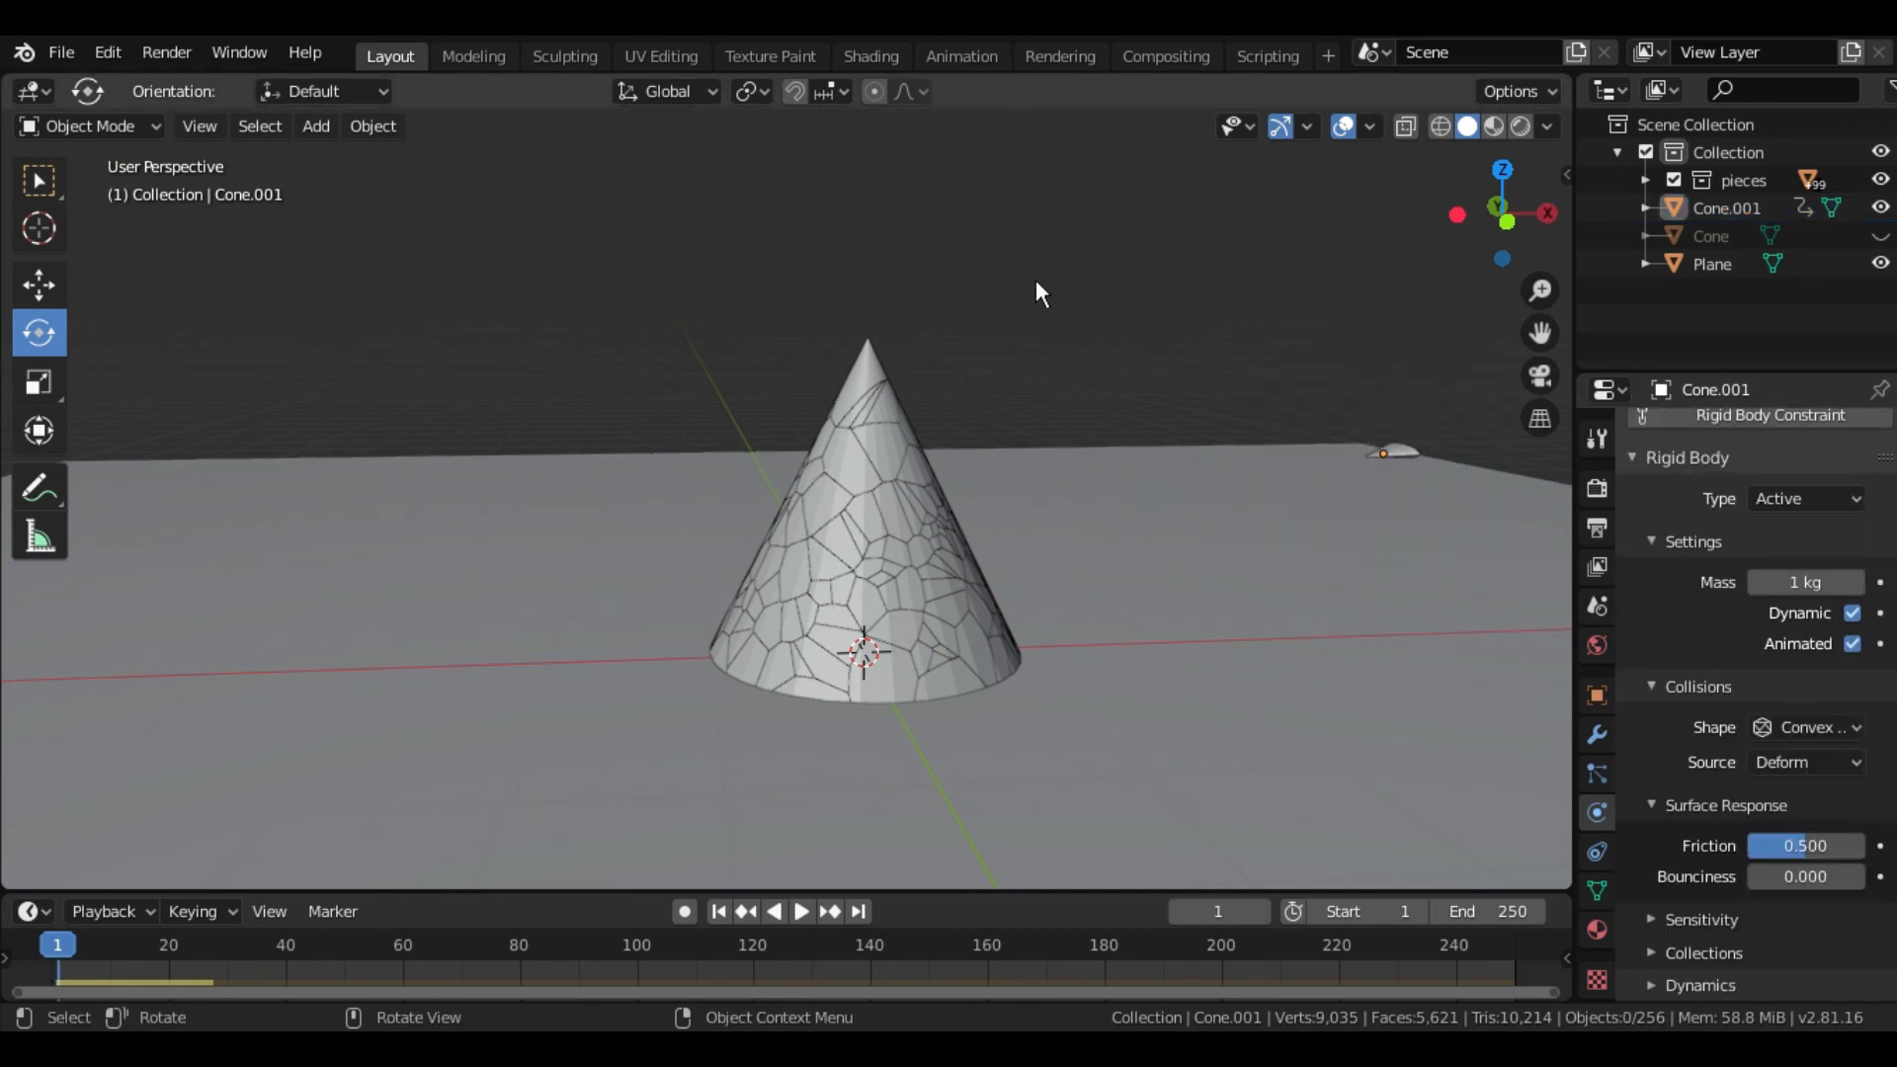
{"action": "left_click", "coordinate": [802, 910]}
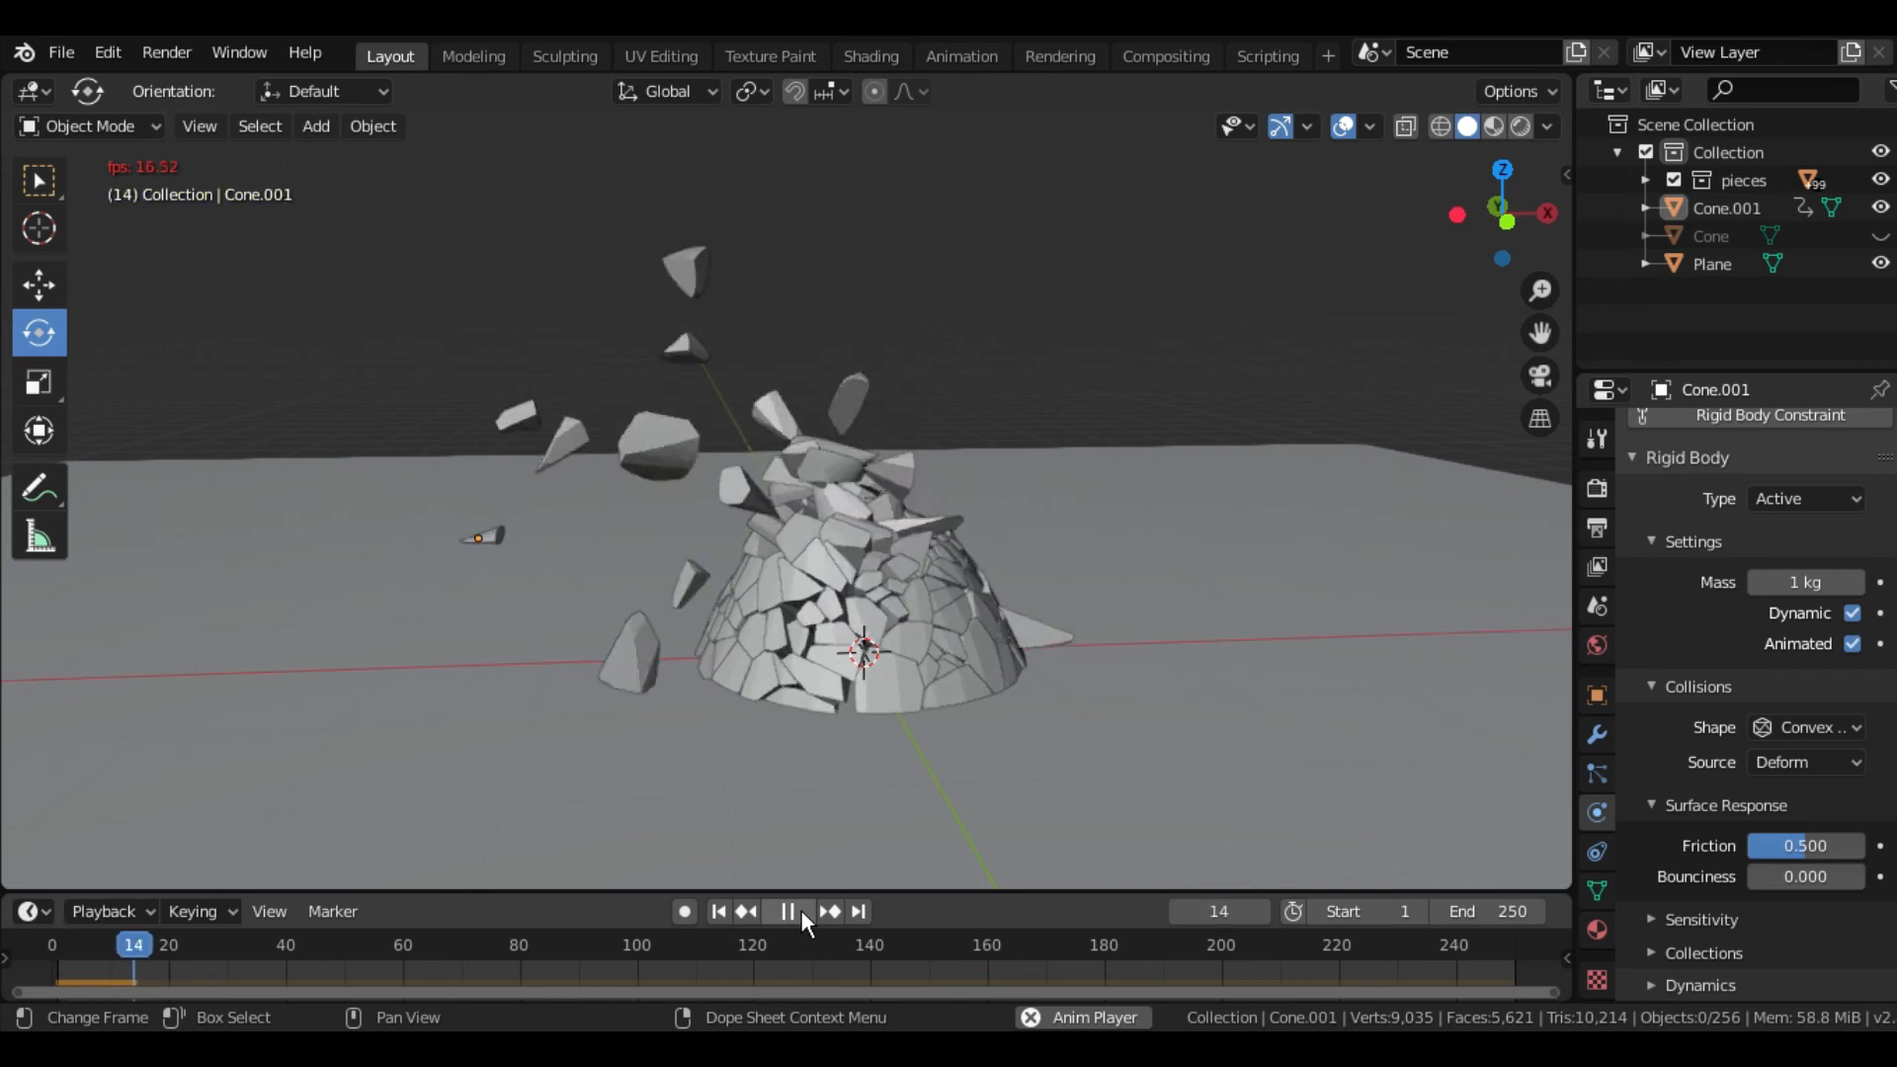
{"action": "mouse_move", "coordinate": [1184, 601]}
{"action": "middle_mouse_down"}
{"action": "mouse_move", "coordinate": [1018, 643]}
{"action": "mouse_move", "coordinate": [1099, 651]}
{"action": "mouse_move", "coordinate": [1184, 613]}
{"action": "middle_mouse_up"}
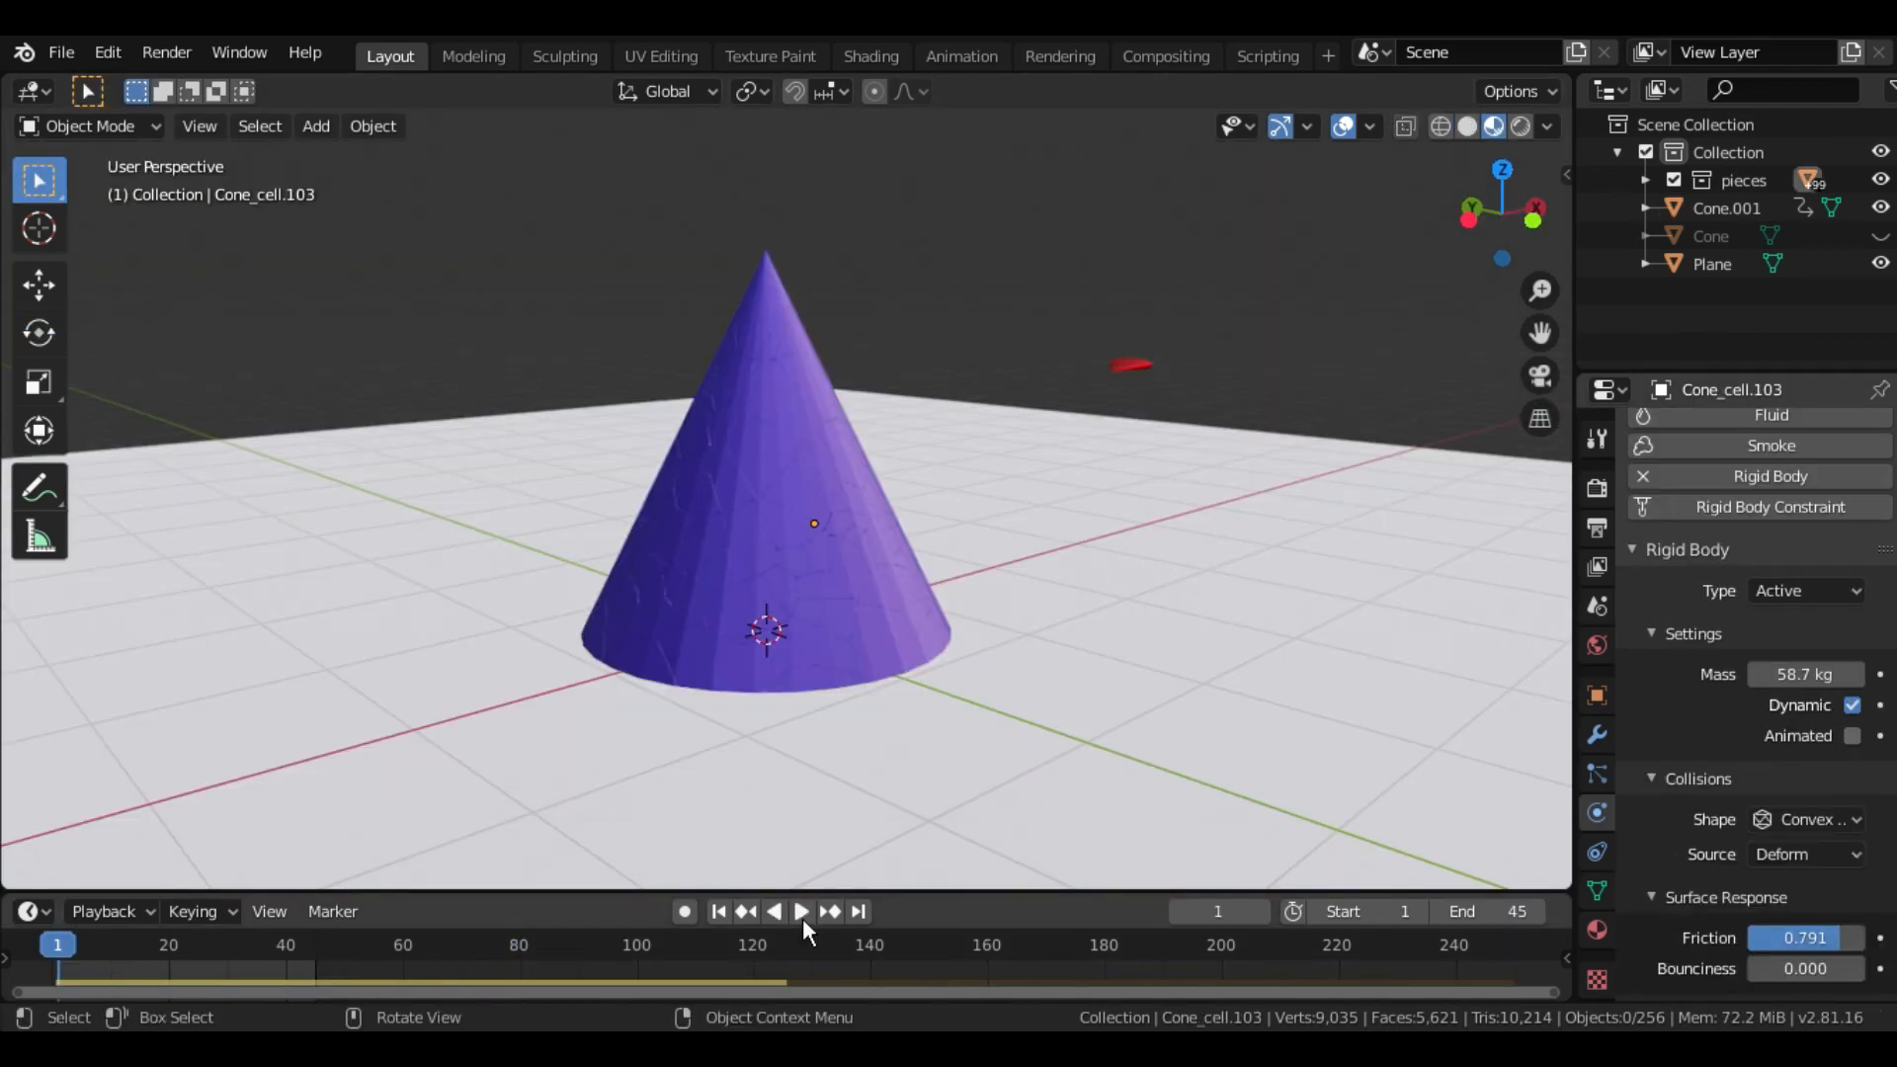
- Play and replay the simulation of the coloured cones from the start, viewing the destruction up close
{"action": "left_click", "coordinate": [802, 916]}
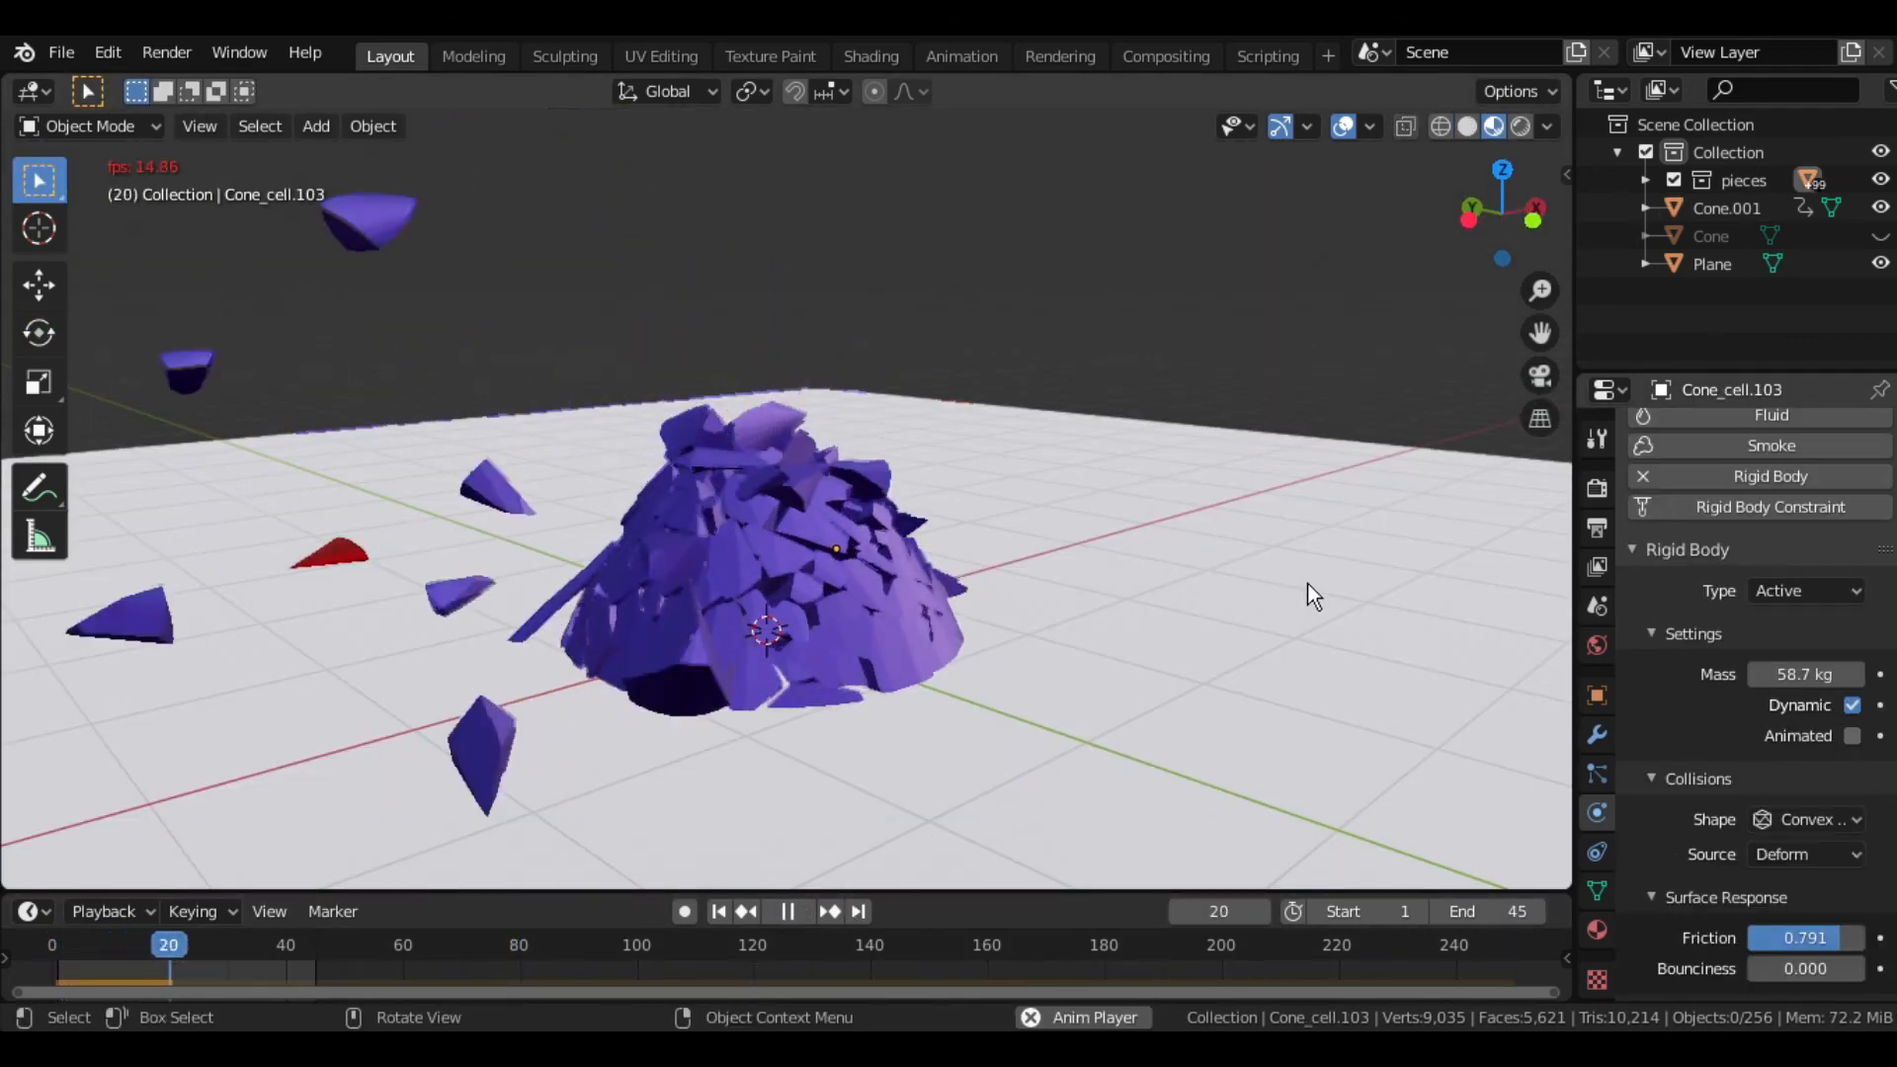
{"action": "left_click", "coordinate": [719, 913]}
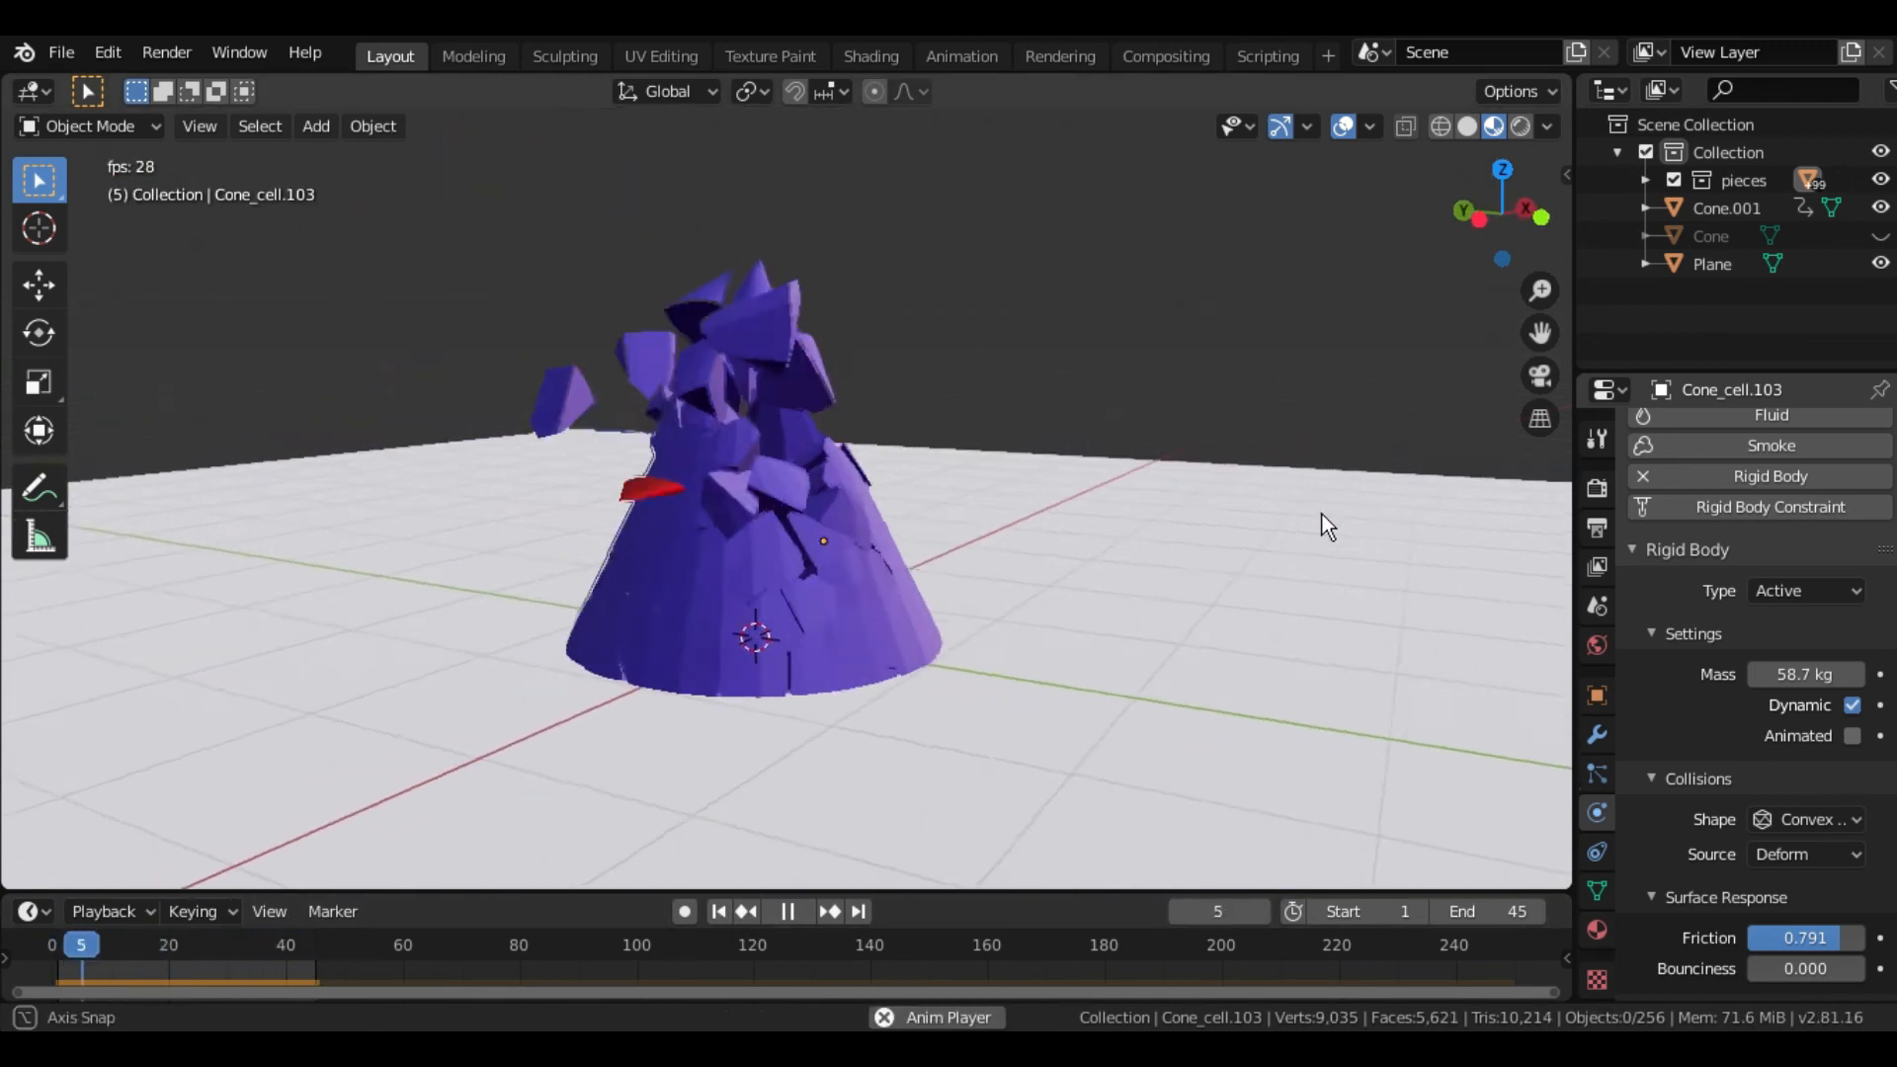
{"action": "scroll", "coordinate": [1364, 512], "scroll_direction": "up", "scroll_amount": 2}
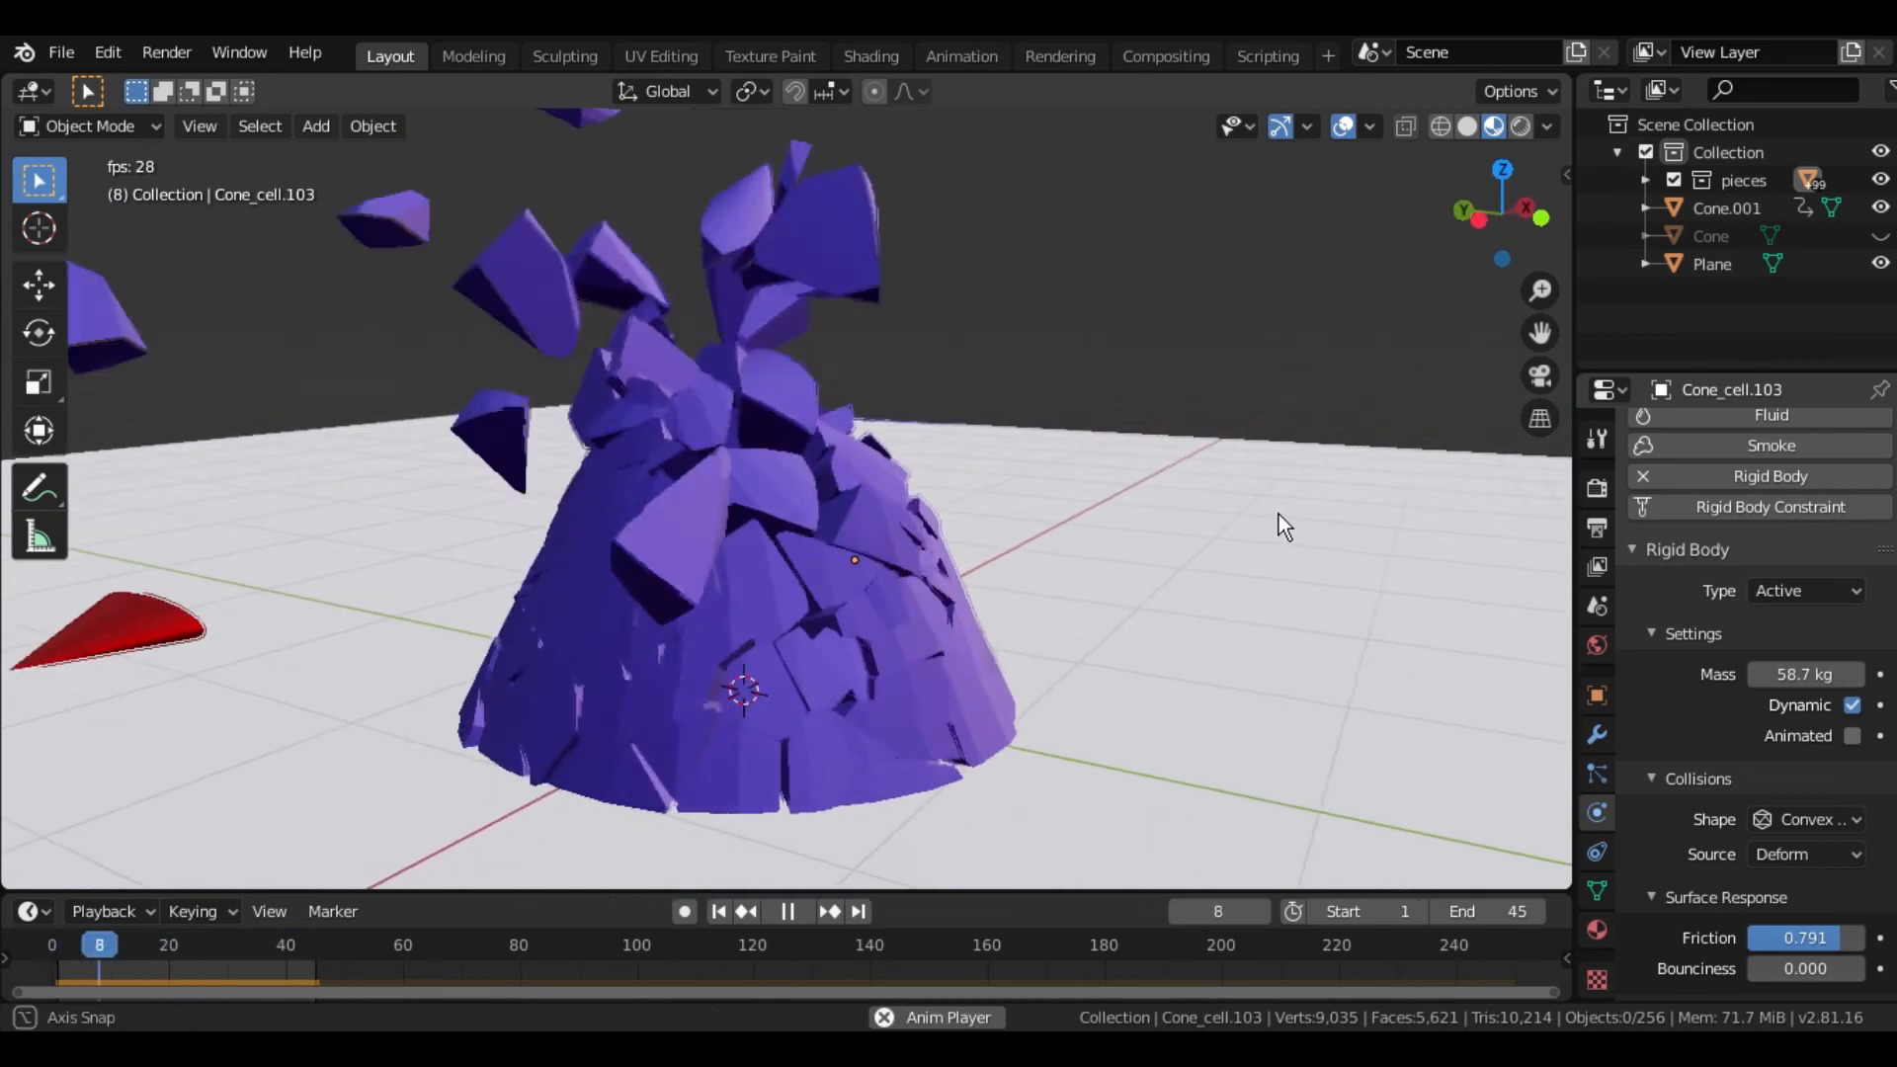